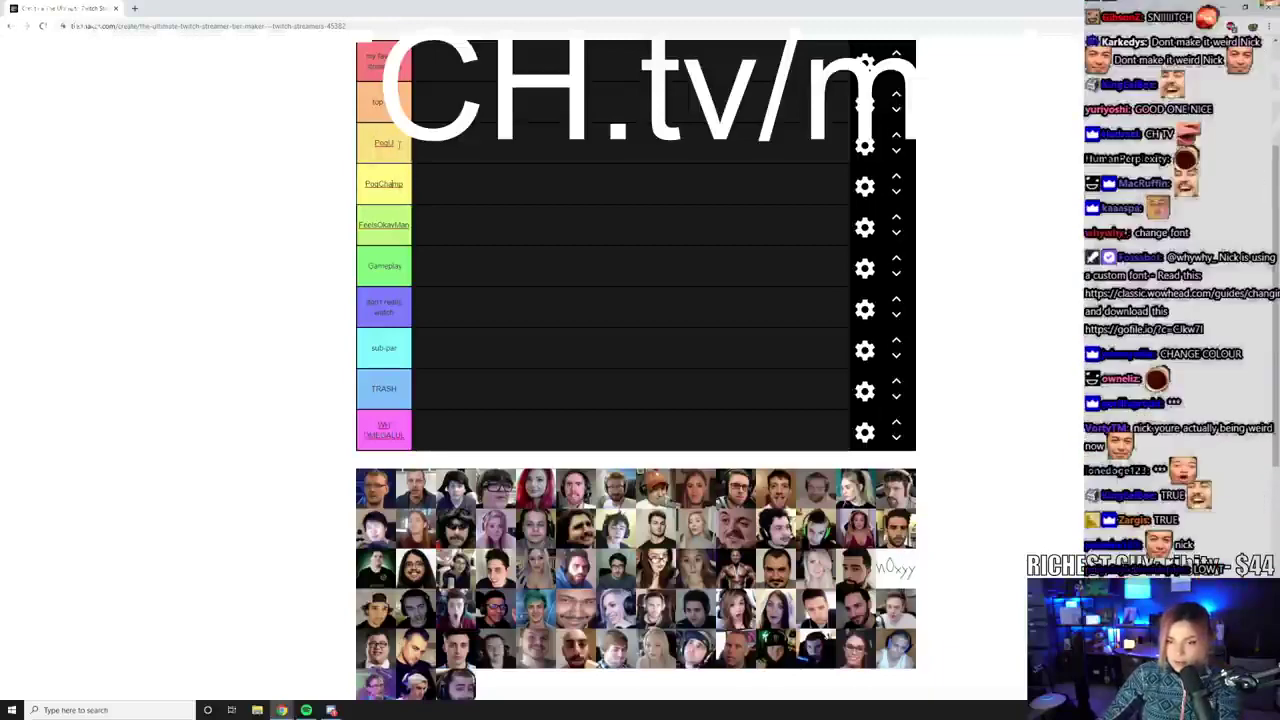
Step: Rename the PogChamp tier label to GOOD
double_click(390, 185)
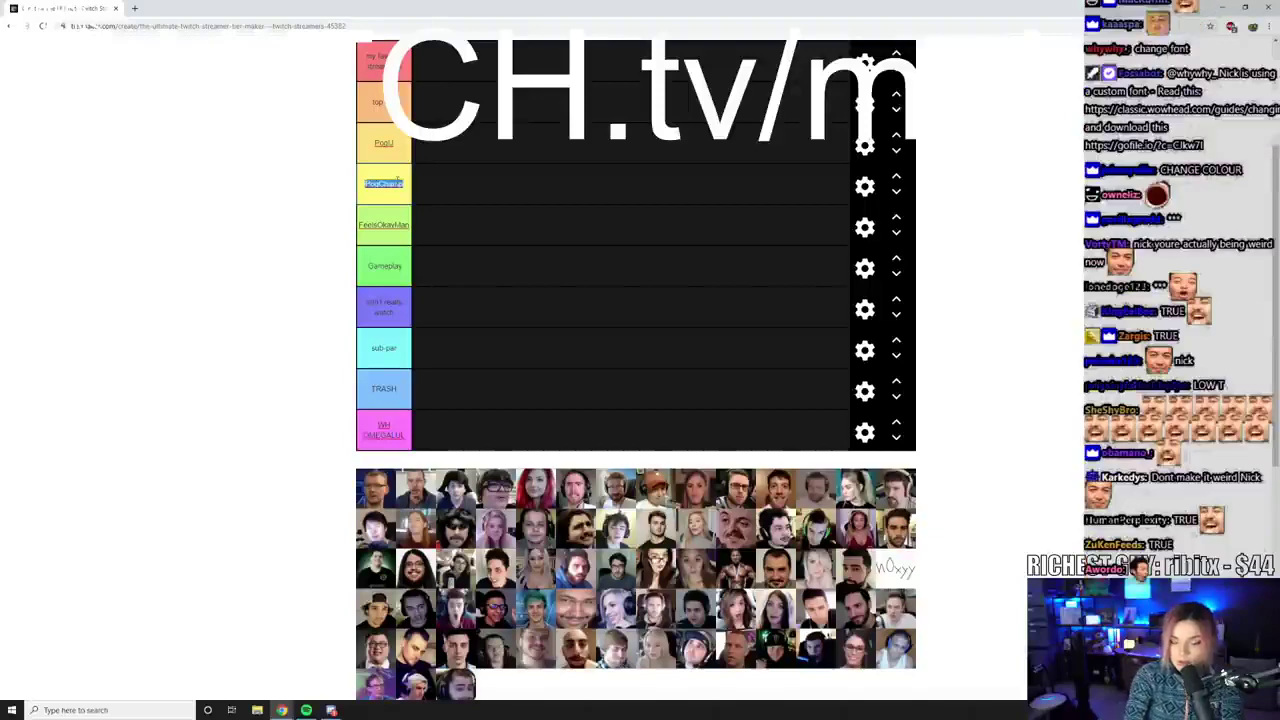
type("GGOD")
left_click(398, 147)
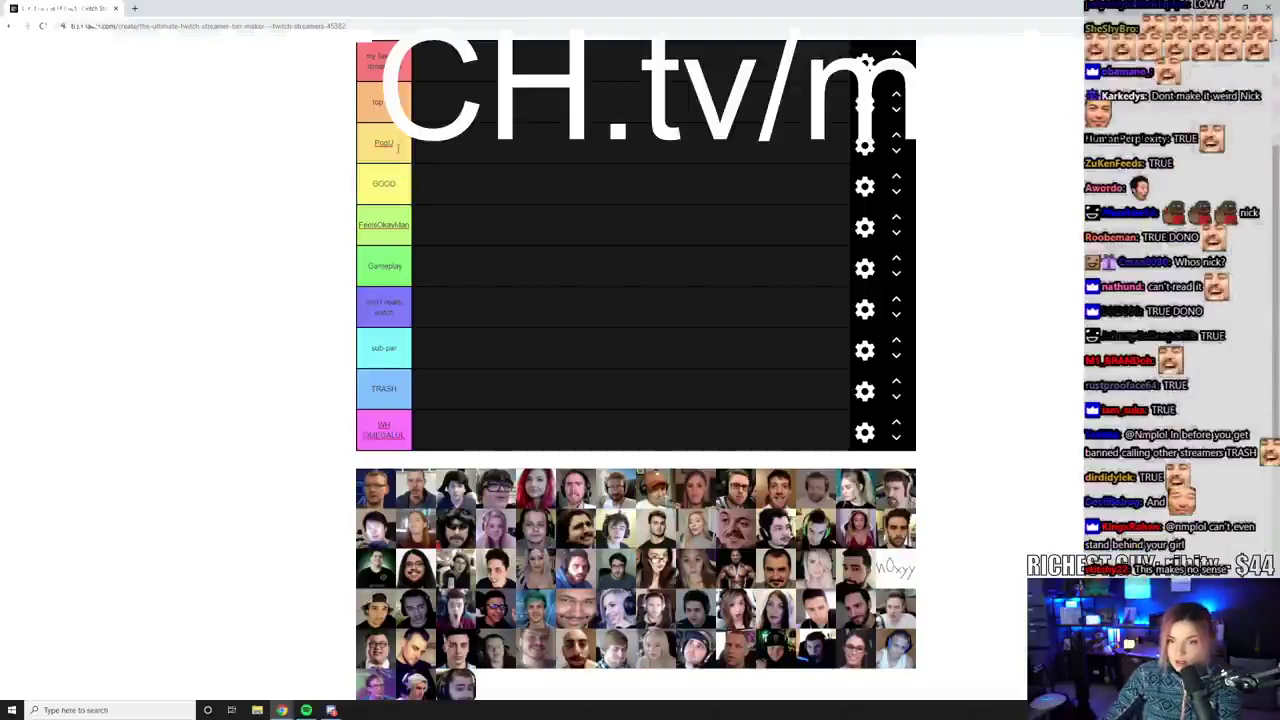
left_click(396, 265)
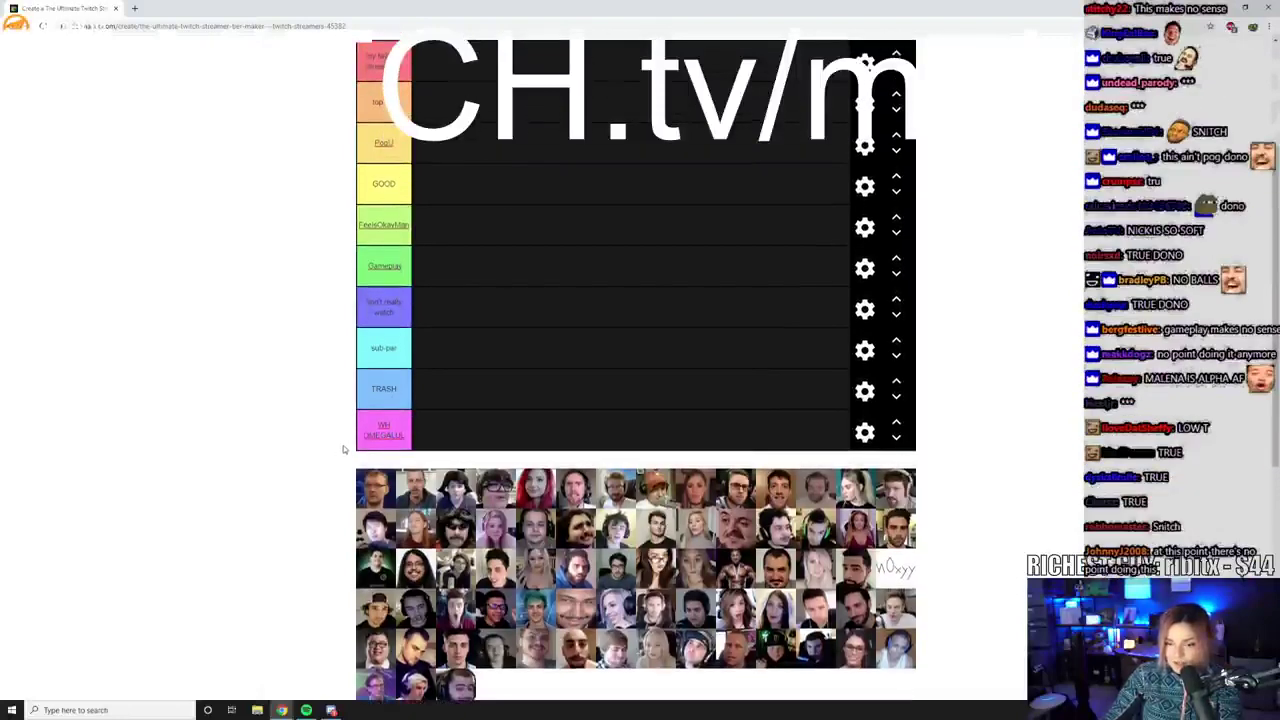
Step: Place the first pool faces into the WH OMEGALUL, GOOD, PogU, Gameplay and TRASH tiers
left_click_drag(415, 488, 430, 430)
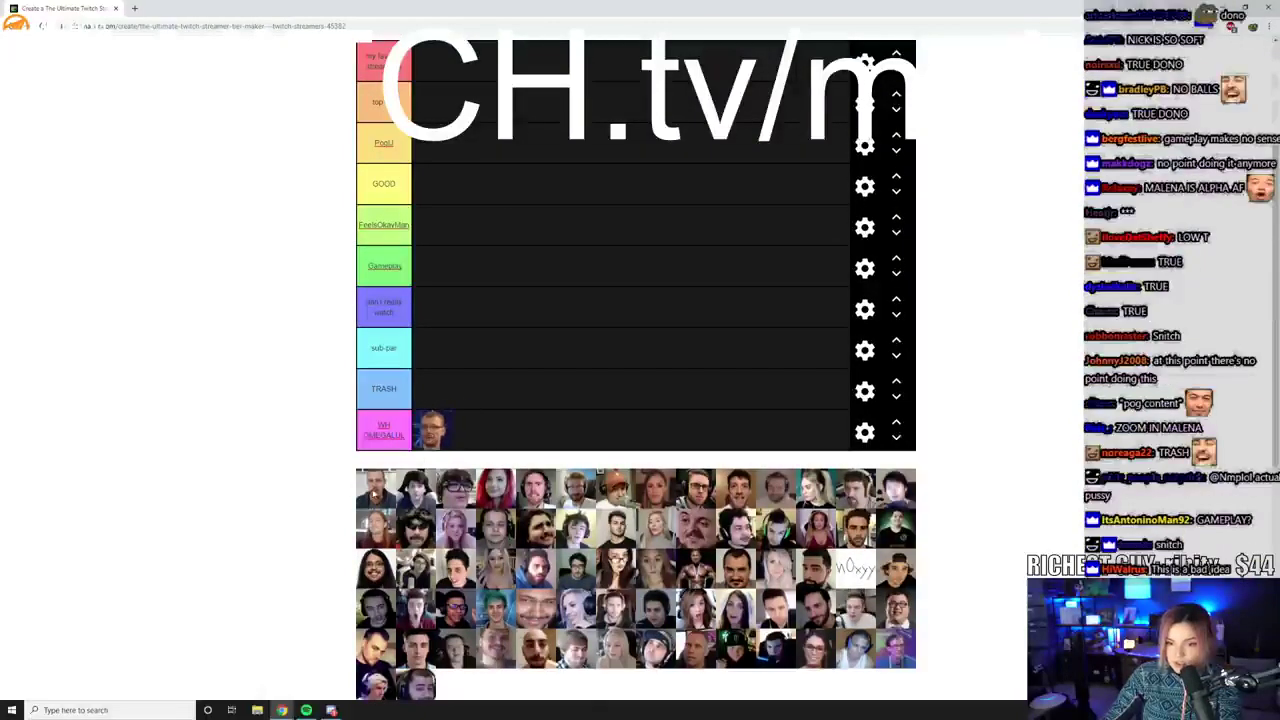
left_click_drag(375, 488, 453, 193)
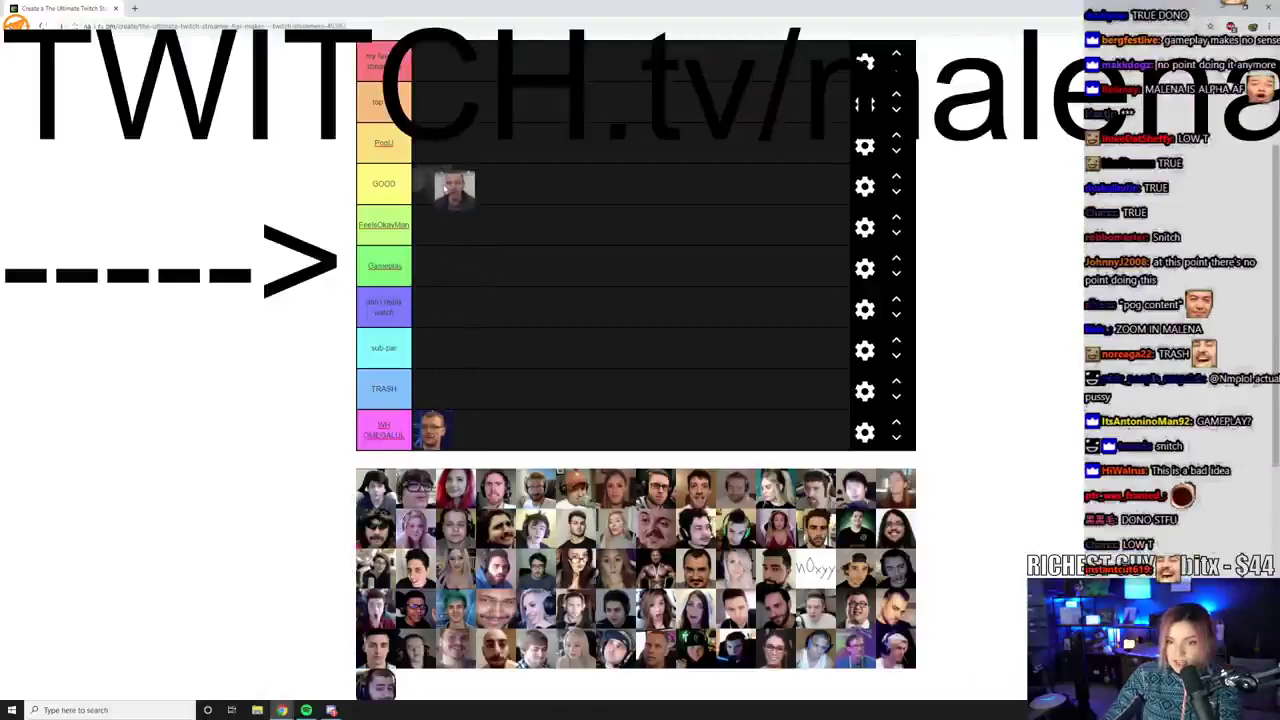
left_click_drag(375, 488, 487, 146)
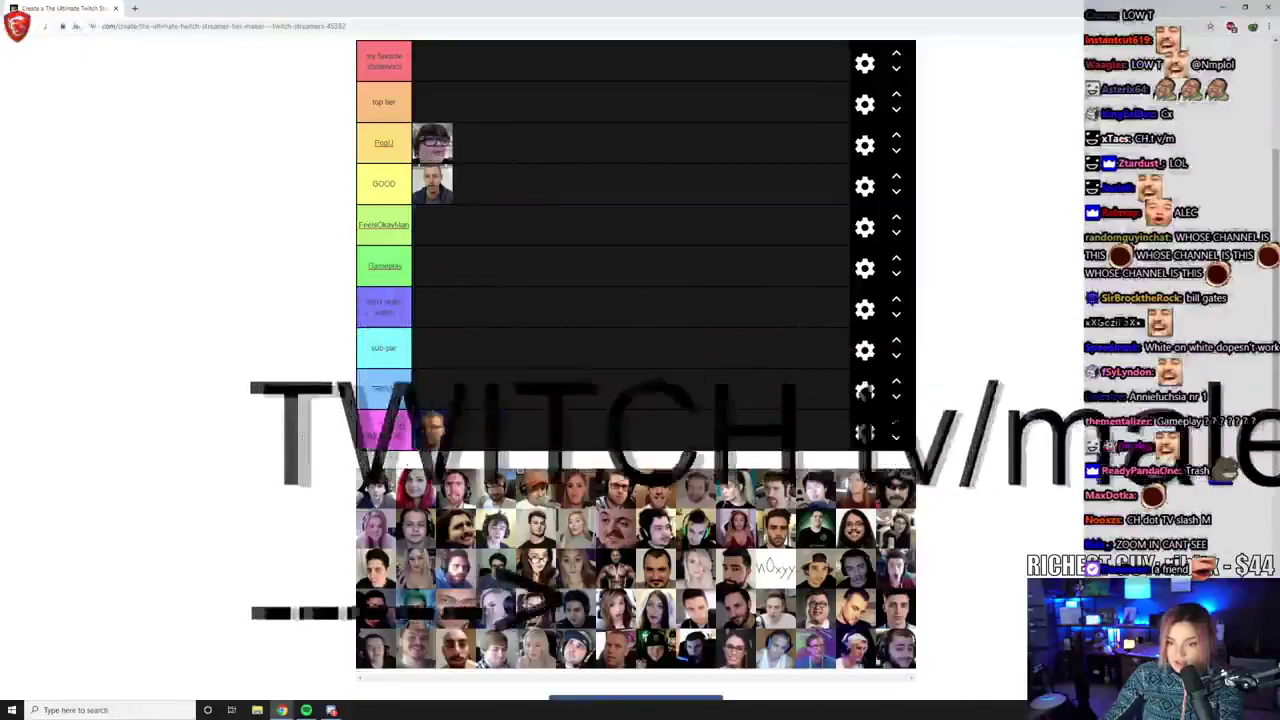
left_click_drag(375, 488, 478, 428)
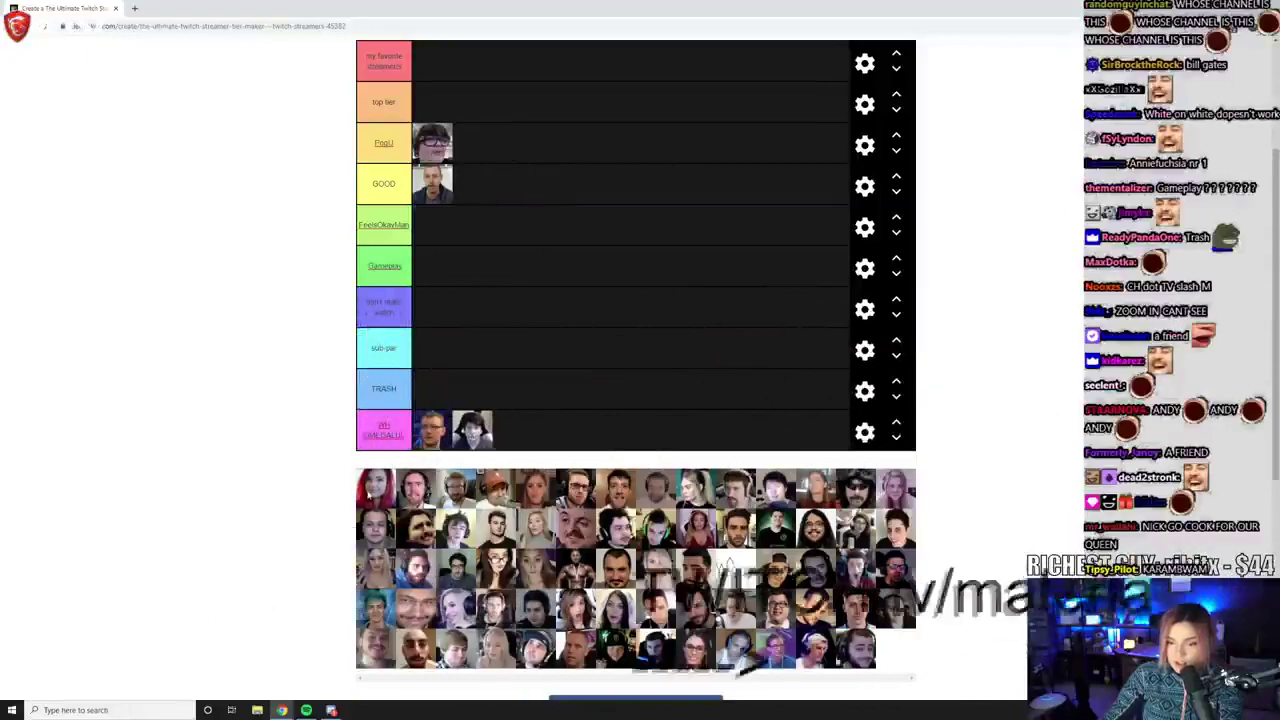
left_click_drag(375, 488, 442, 285)
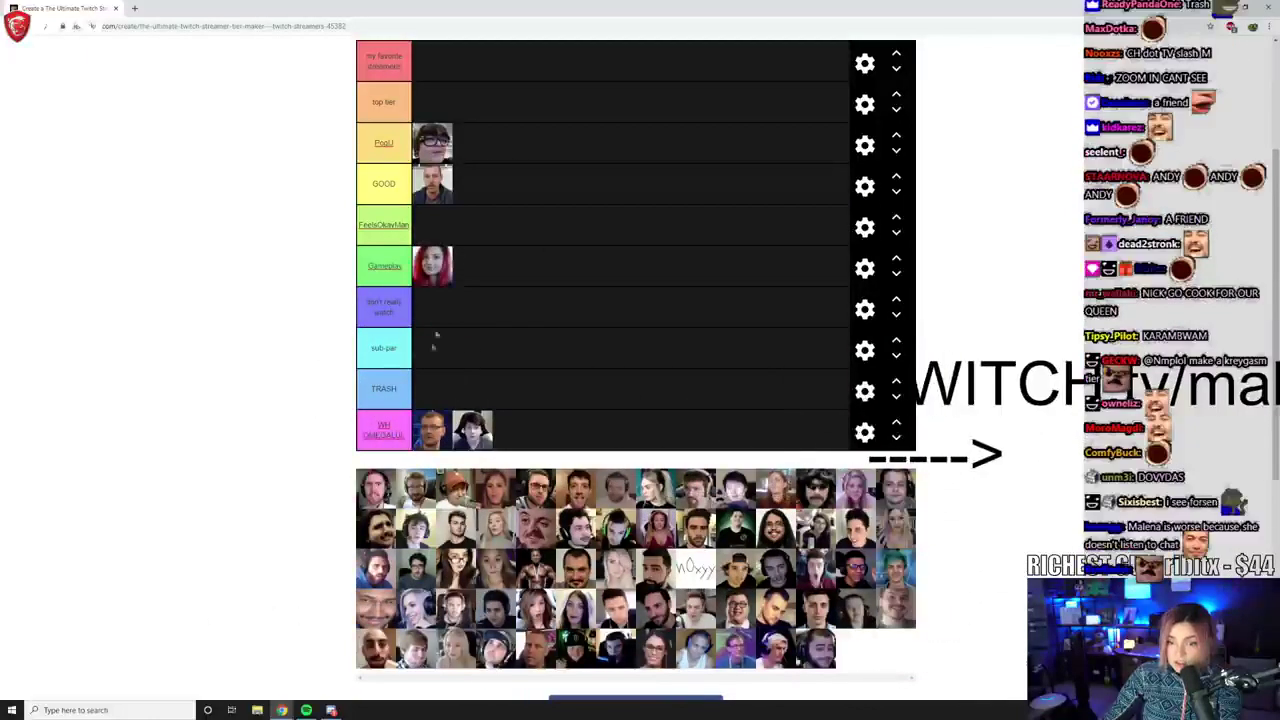
left_click_drag(377, 492, 440, 388)
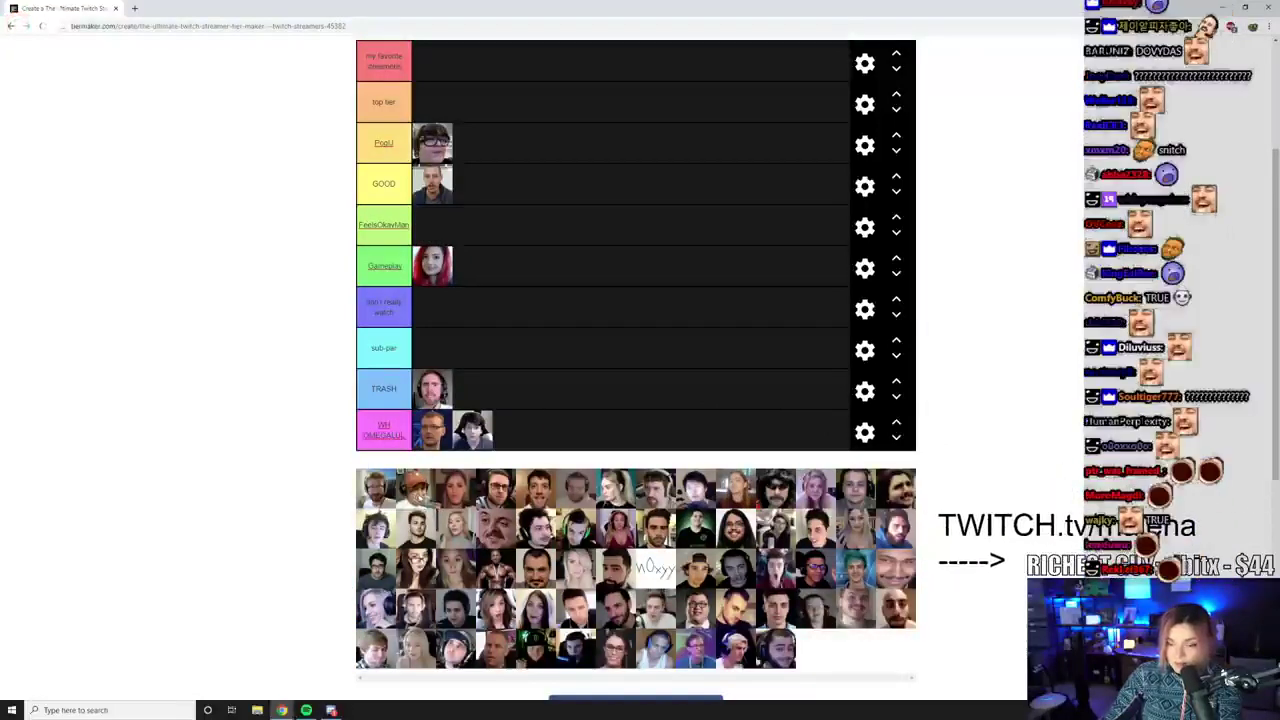
Step: Add a second Gameplay face and move the TRASH face and more pool faces into WH OMEGALUL
left_click_drag(420, 500, 555, 437)
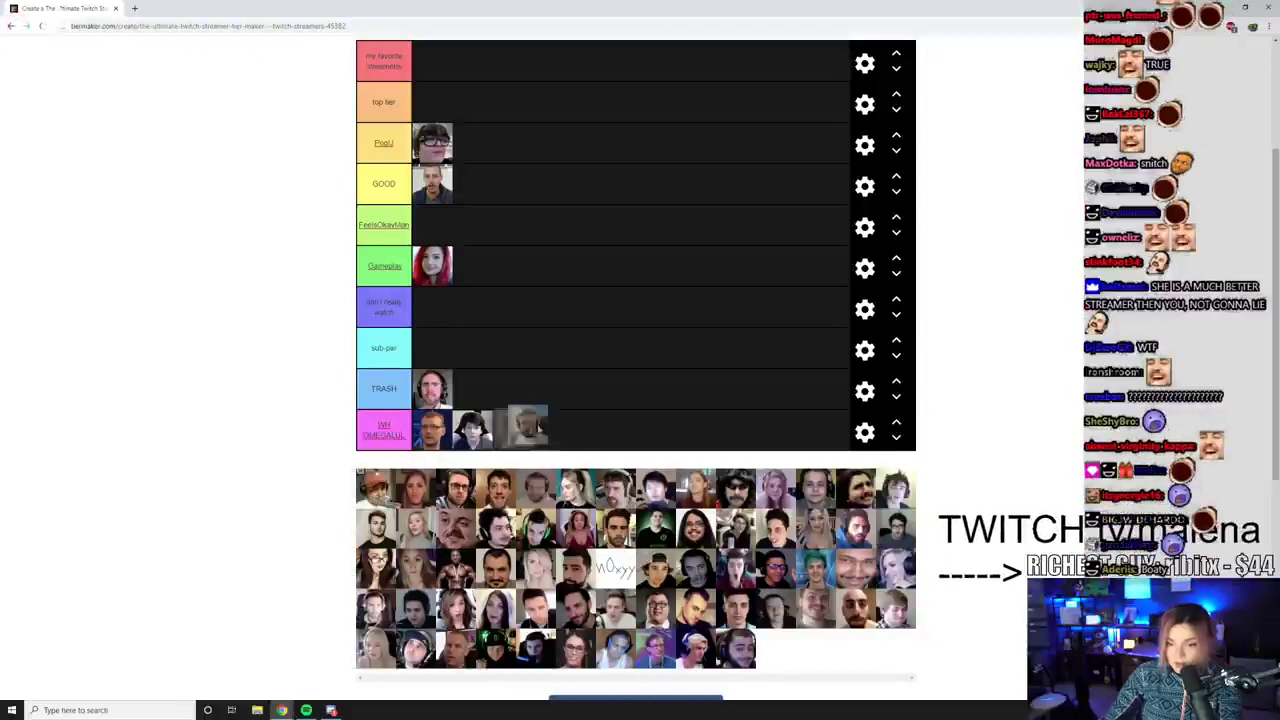
mouse_move(555, 437)
left_mouse_down()
mouse_move(510, 388)
mouse_move(478, 266)
left_mouse_up()
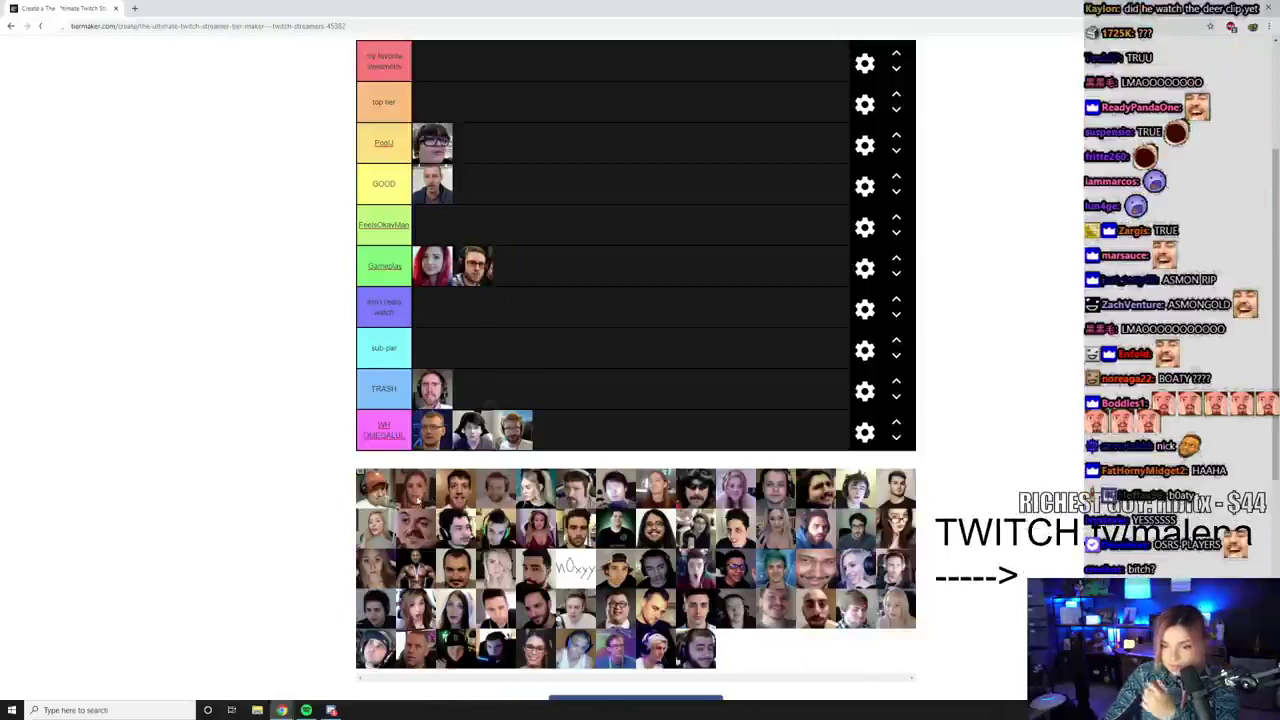
left_click_drag(432, 389, 472, 318)
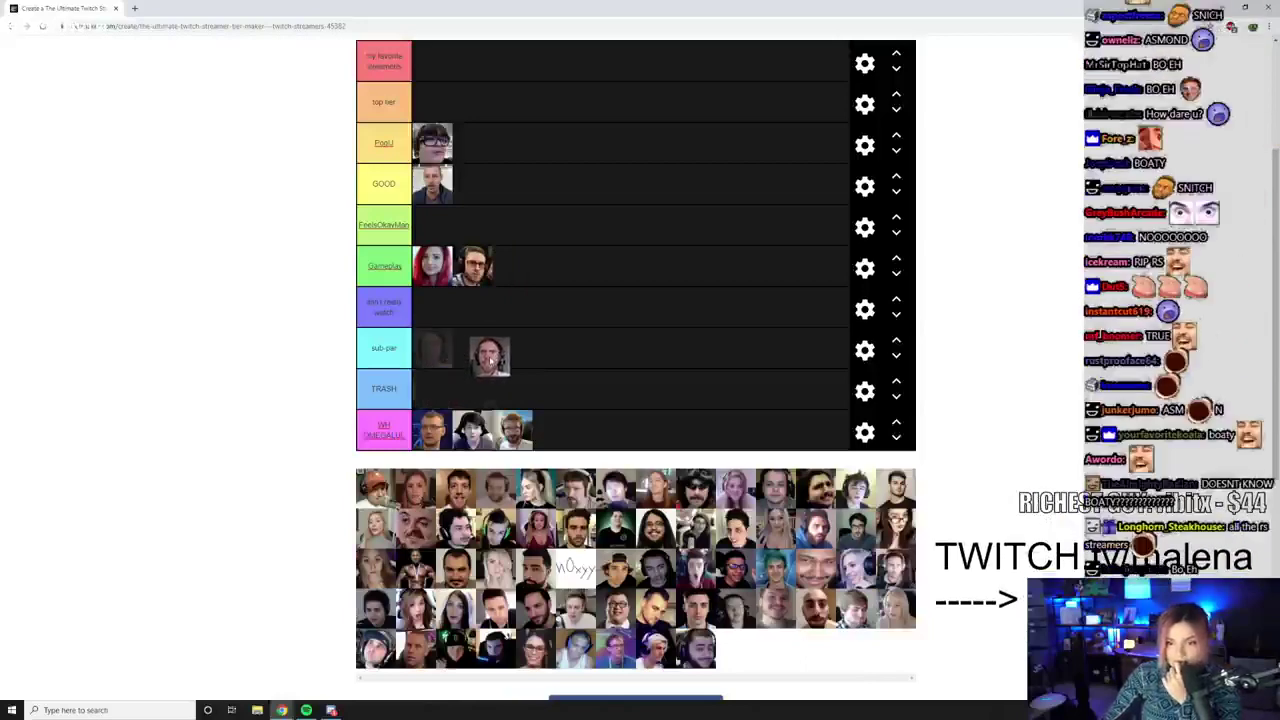
mouse_move(472, 318)
left_mouse_down()
mouse_move(518, 412)
mouse_move(590, 452)
left_mouse_up()
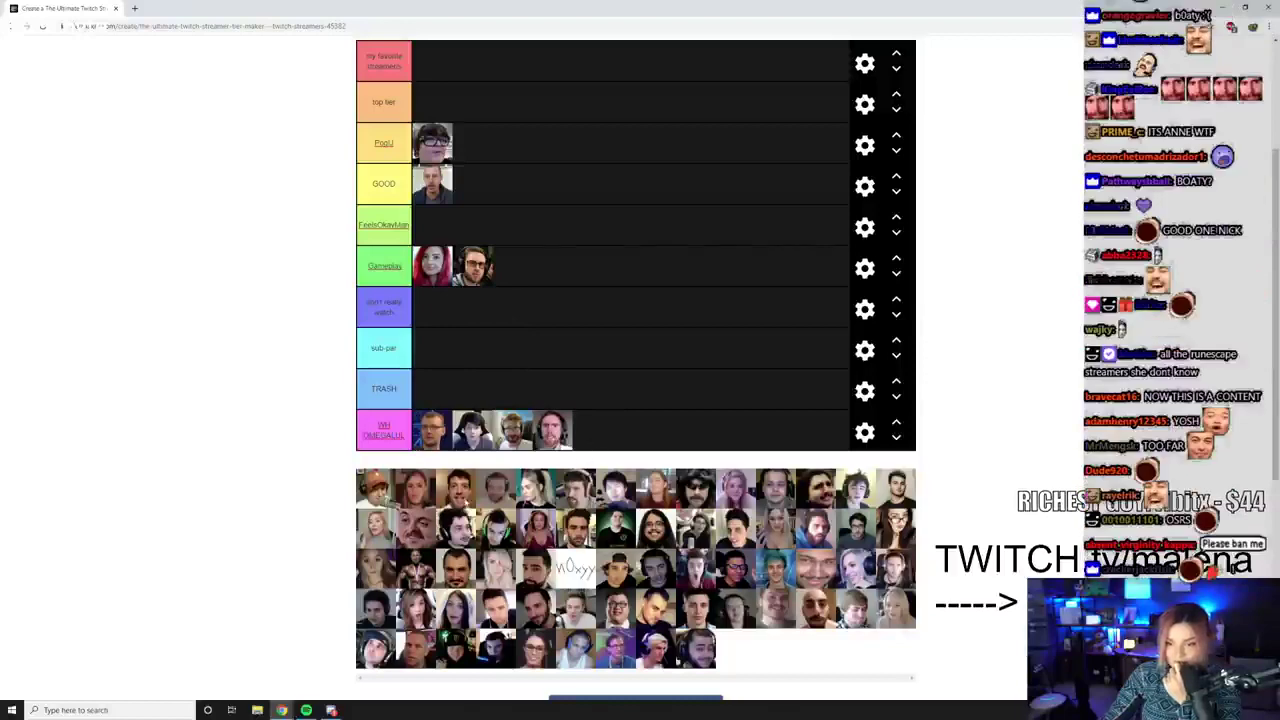
left_click_drag(466, 500, 594, 432)
mouse_move(428, 497)
left_mouse_down()
mouse_move(680, 440)
mouse_move(634, 432)
left_mouse_up()
left_click_drag(420, 485, 472, 430)
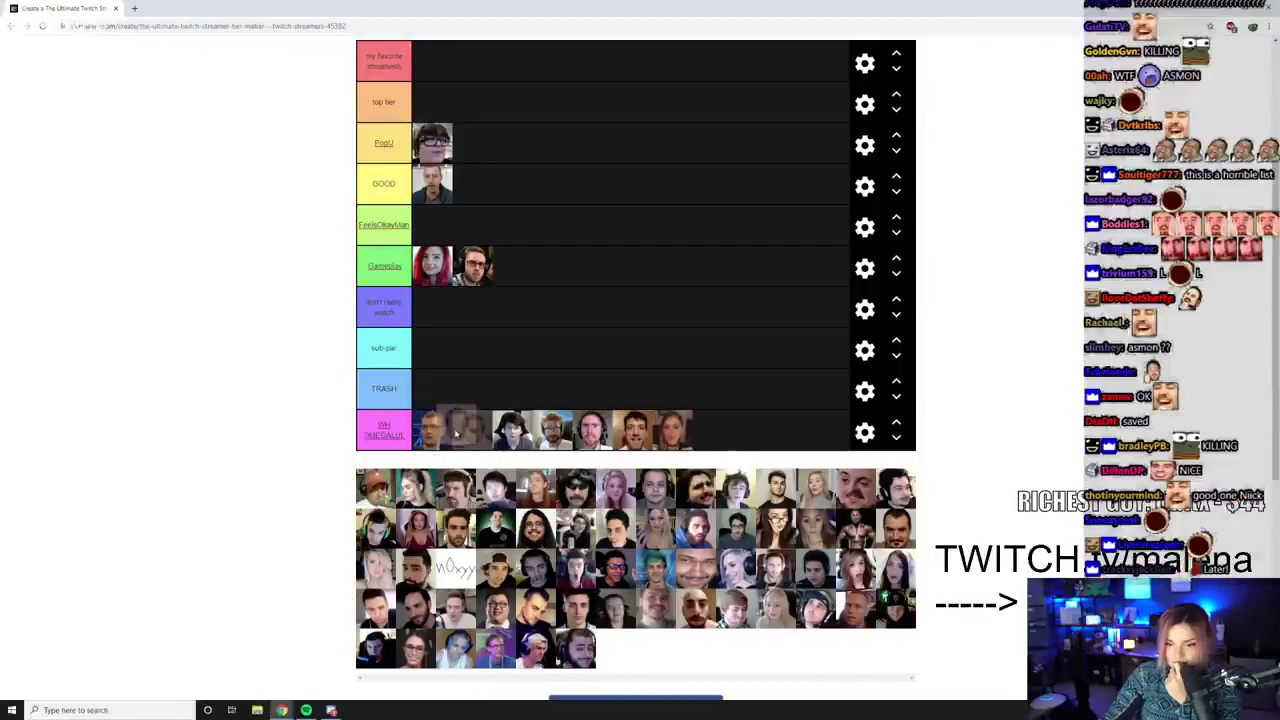
left_click_drag(460, 487, 722, 430)
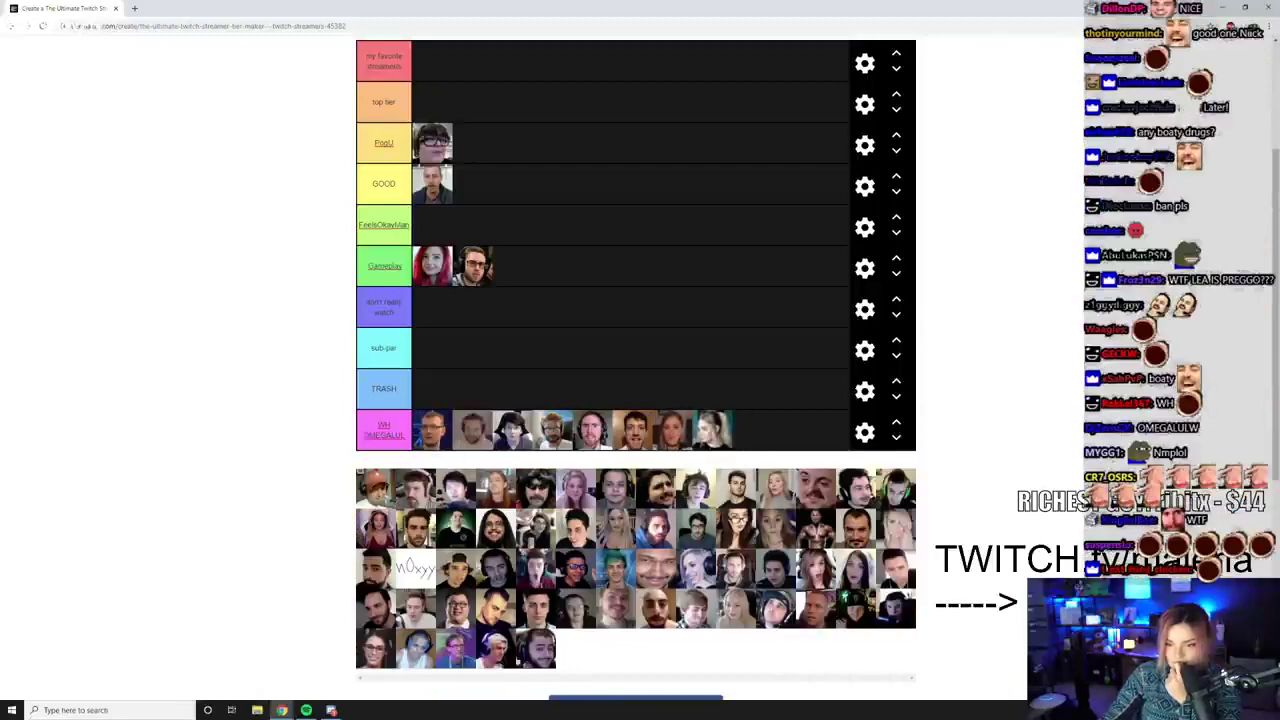
left_click_drag(455, 487, 752, 430)
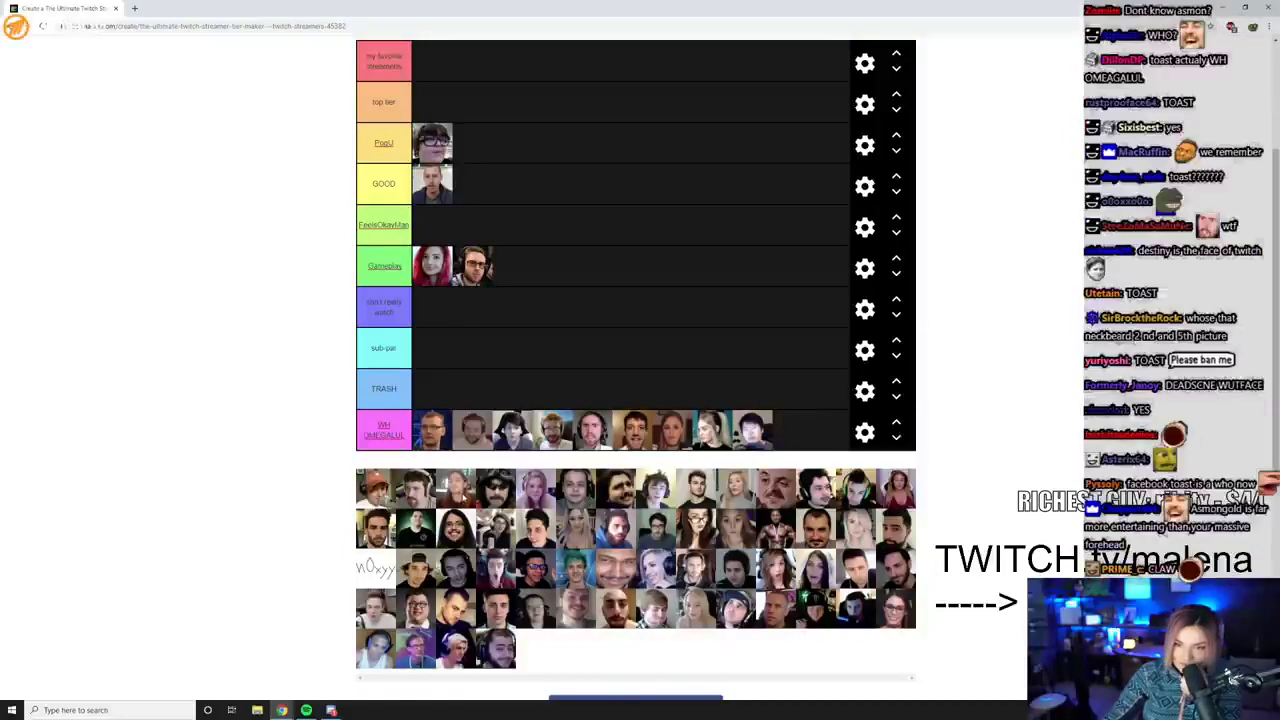
Step: Add a second face to GOOD, one to FeelsOkayMan, and two more to WH OMEGALUL
mouse_move(456, 488)
left_mouse_down()
mouse_move(507, 185)
mouse_move(515, 204)
left_mouse_up()
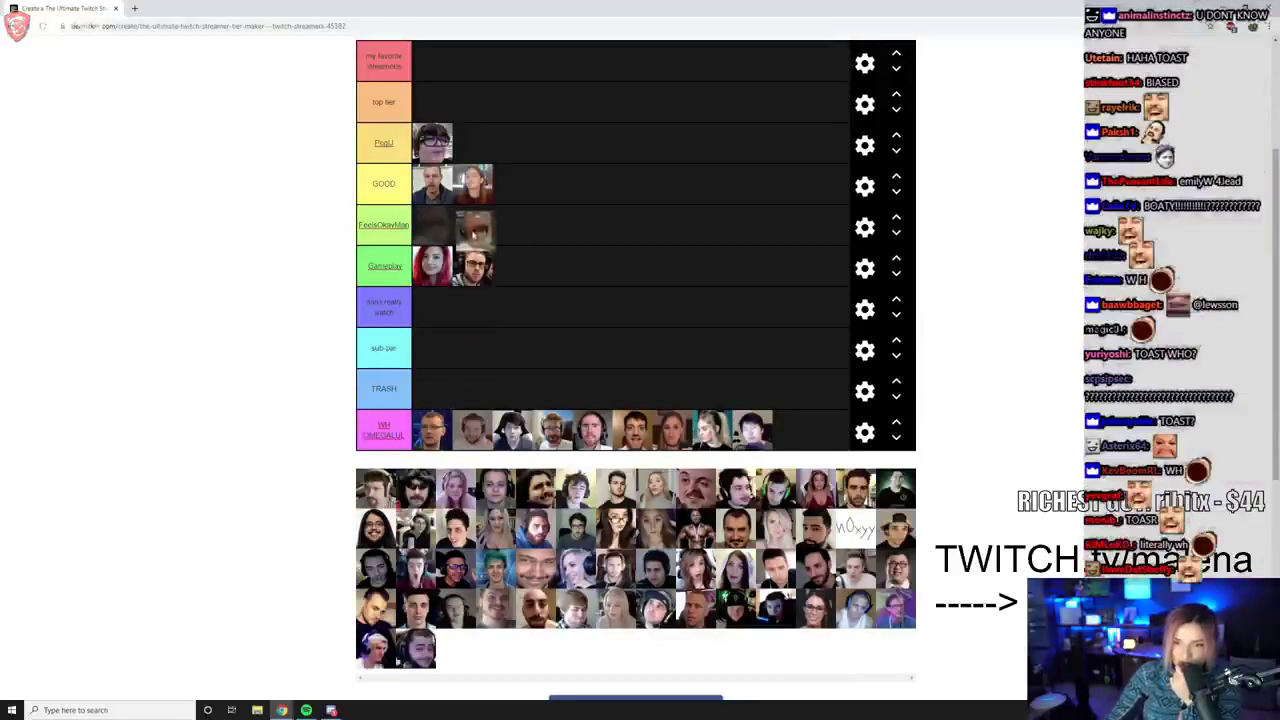
left_click_drag(437, 660, 476, 228)
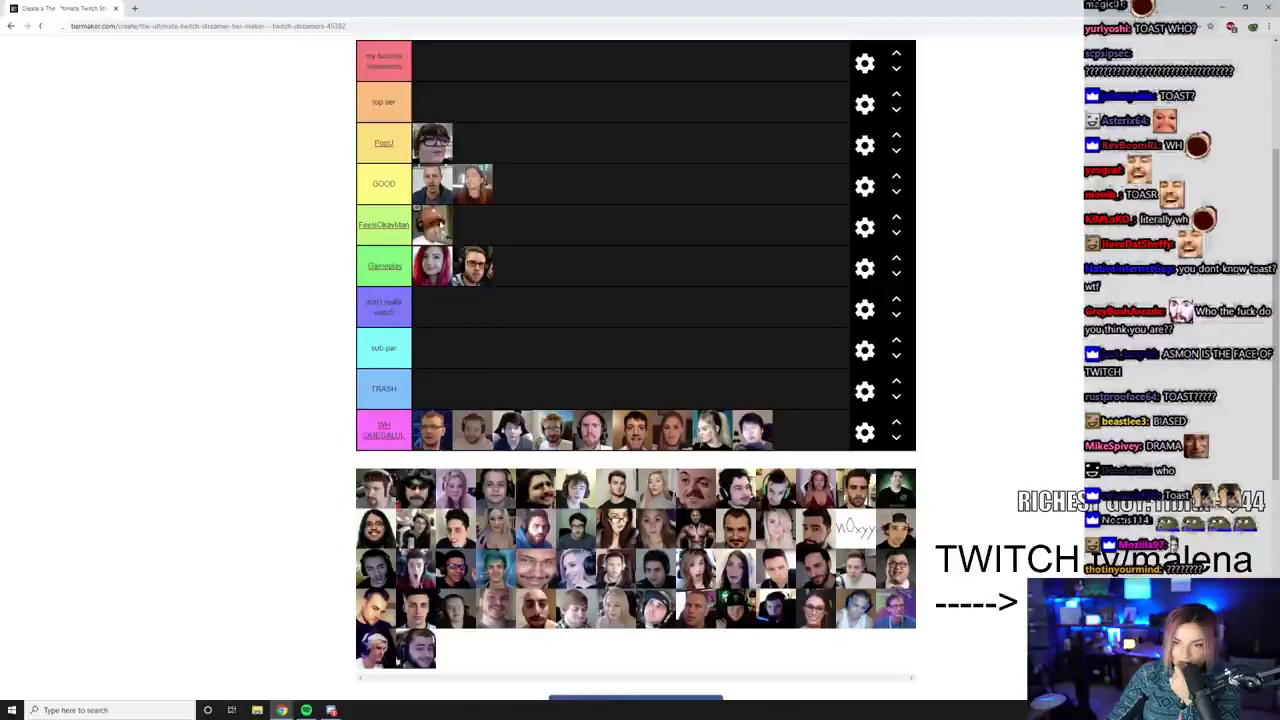
left_click_drag(455, 487, 792, 430)
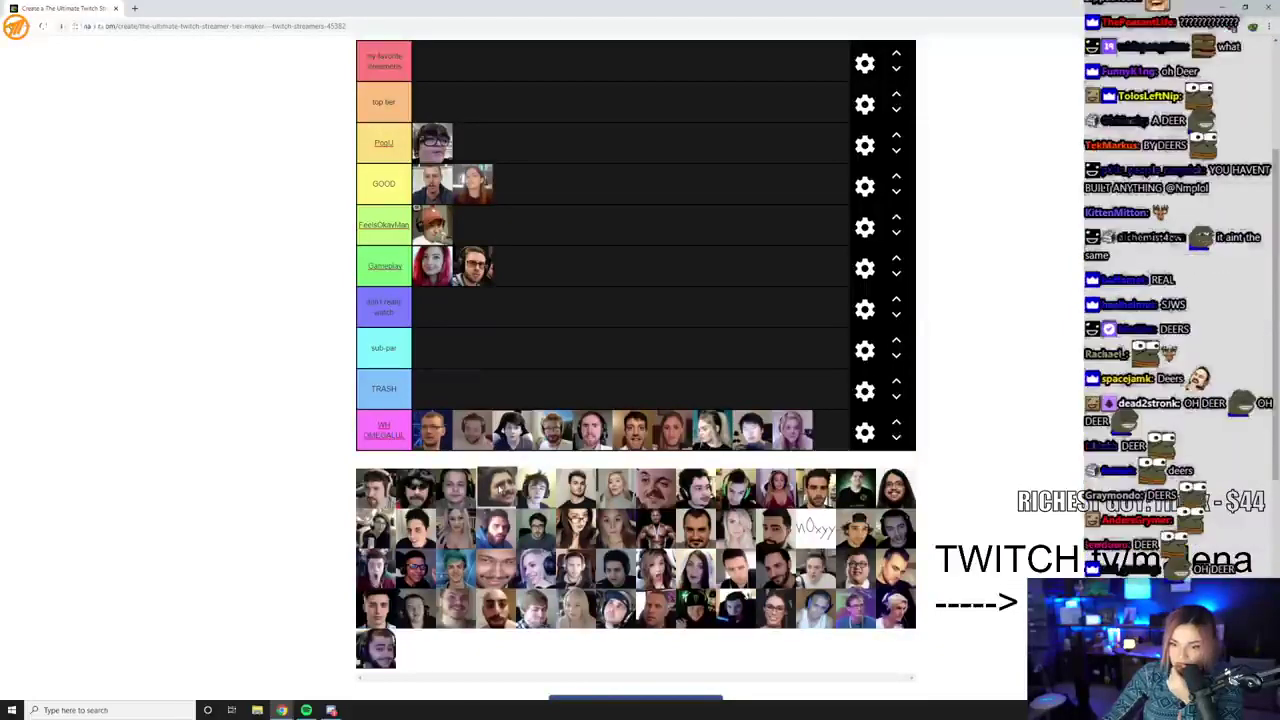
left_click_drag(497, 487, 830, 432)
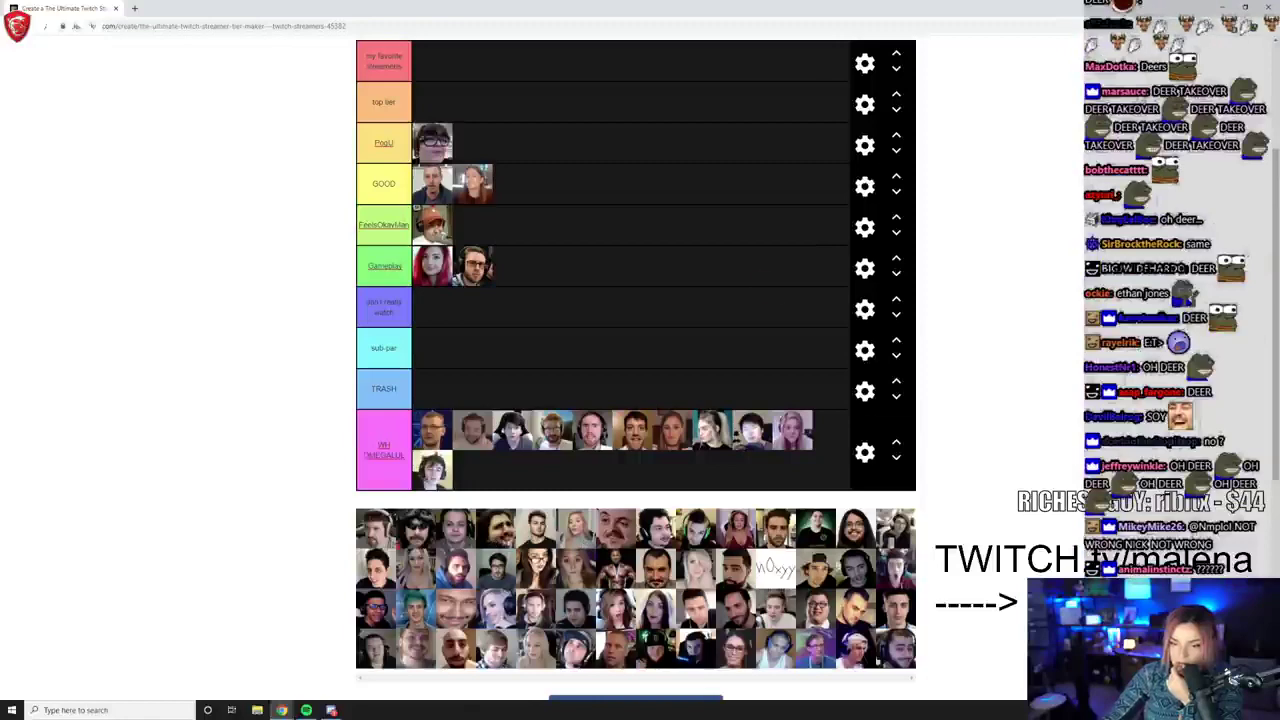
scroll(877, 660, "down", 1)
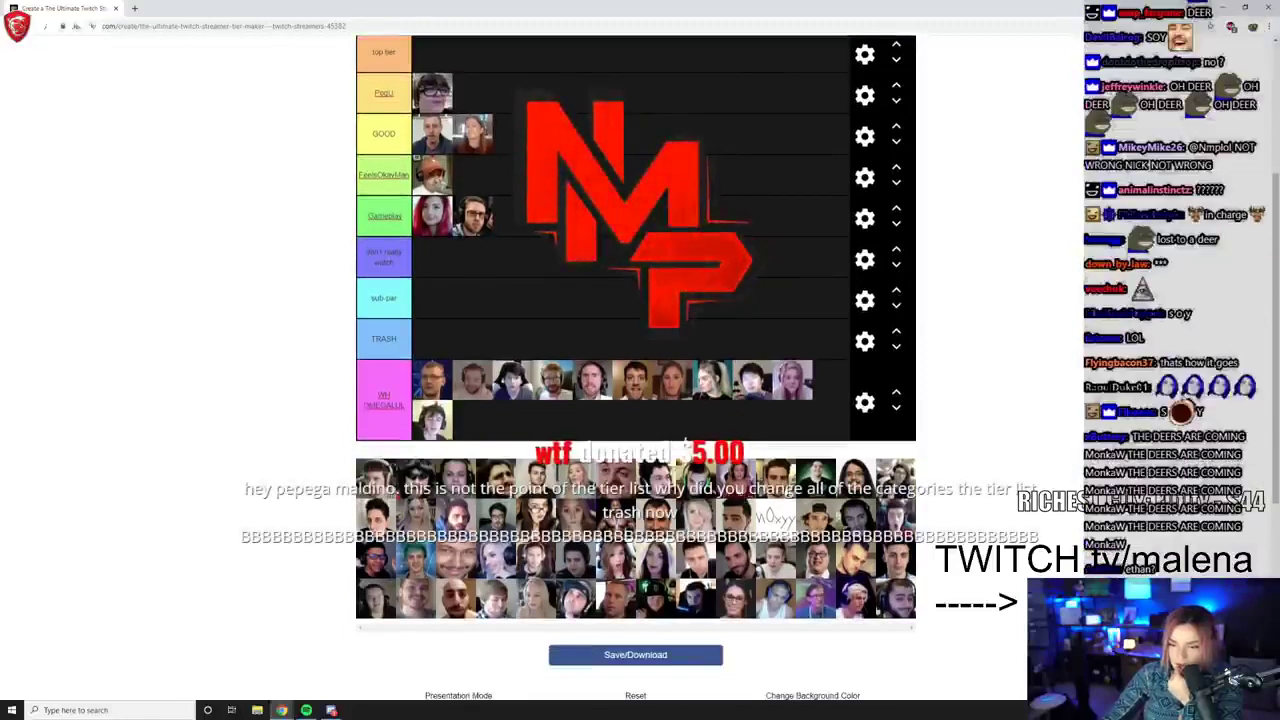
Step: Add two more faces to WH OMEGALUL and three to the Gameplay tier
left_click_drag(686, 442, 731, 432)
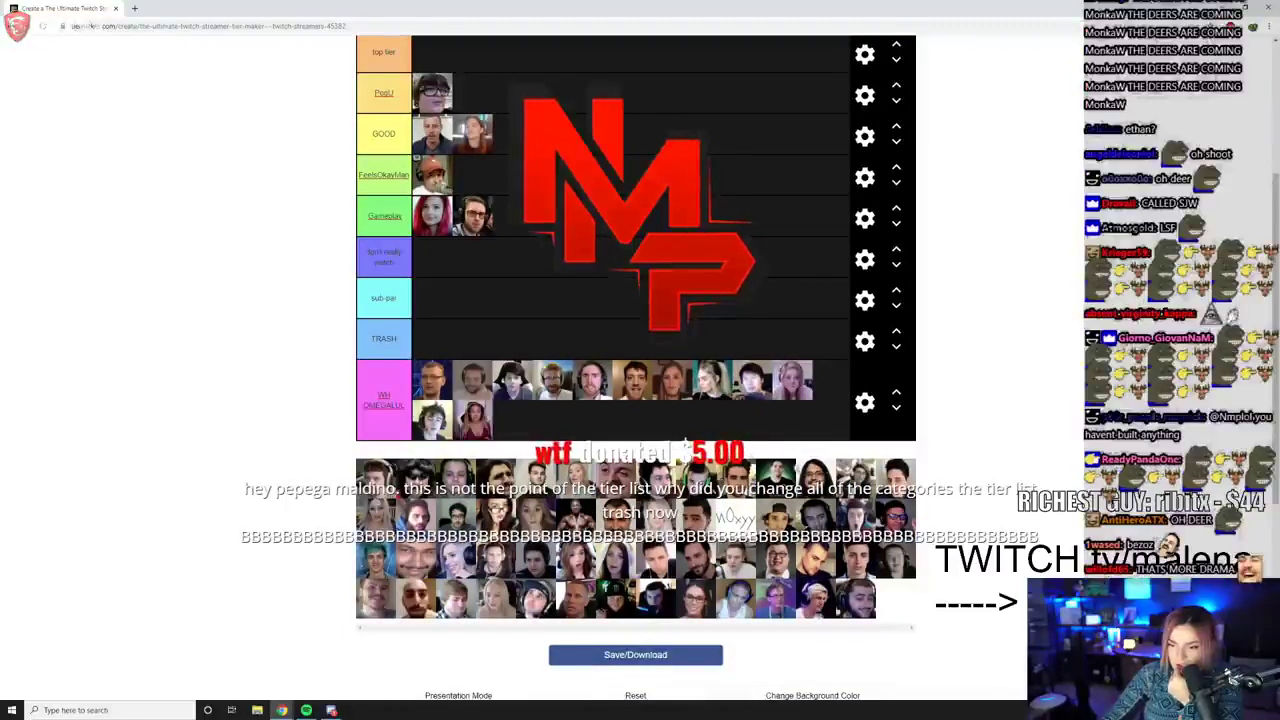
left_click_drag(857, 478, 816, 430)
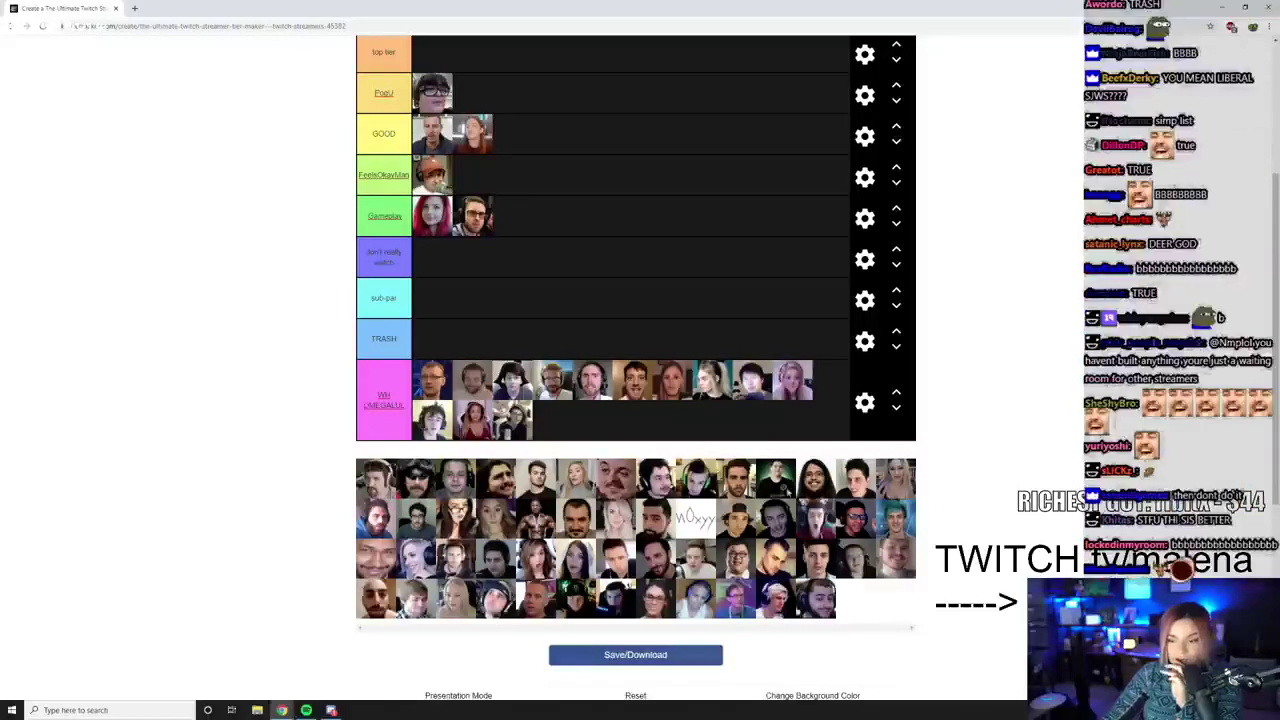
scroll(815, 500, "down", 2)
scroll(815, 500, "up", 2)
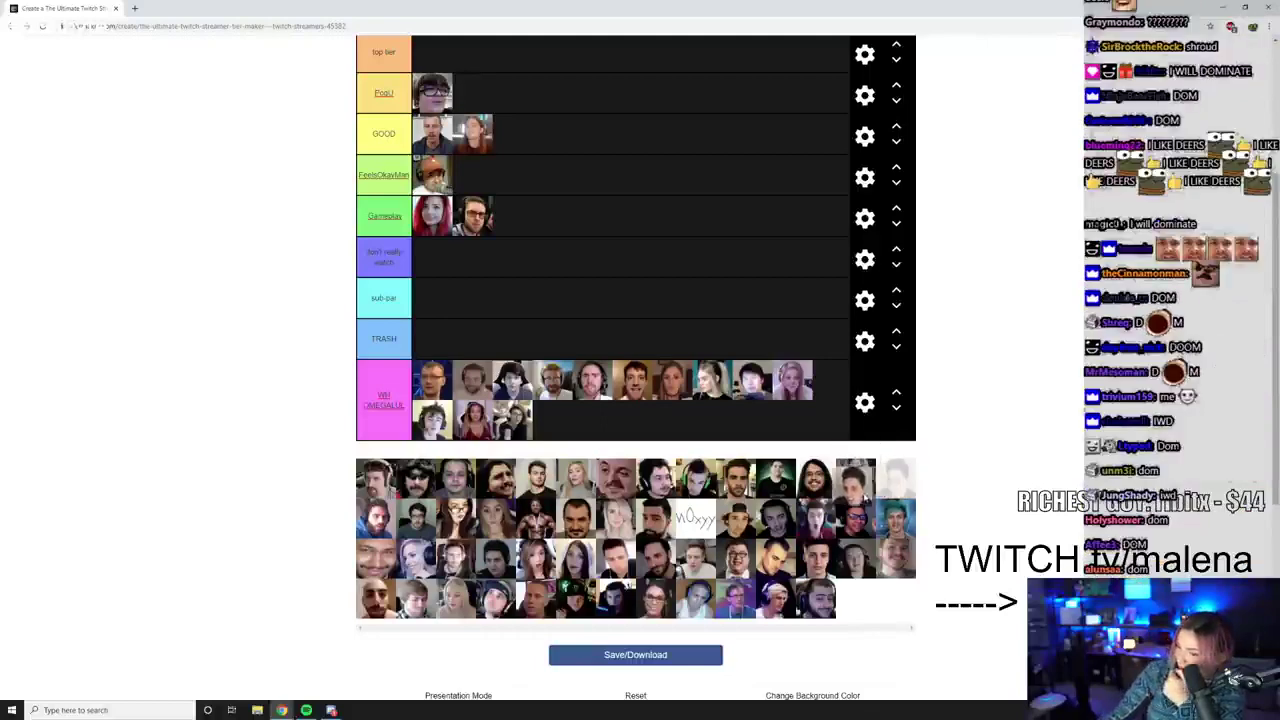
left_click_drag(897, 478, 919, 490)
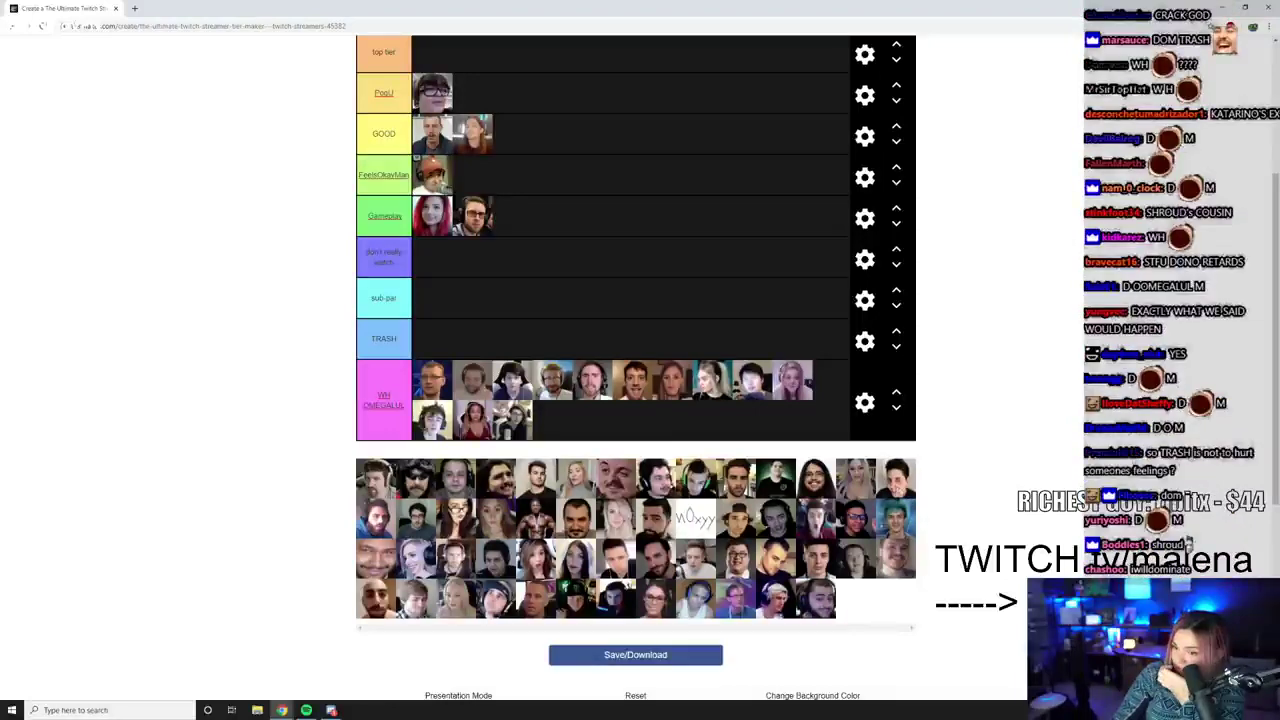
left_click_drag(415, 517, 588, 263)
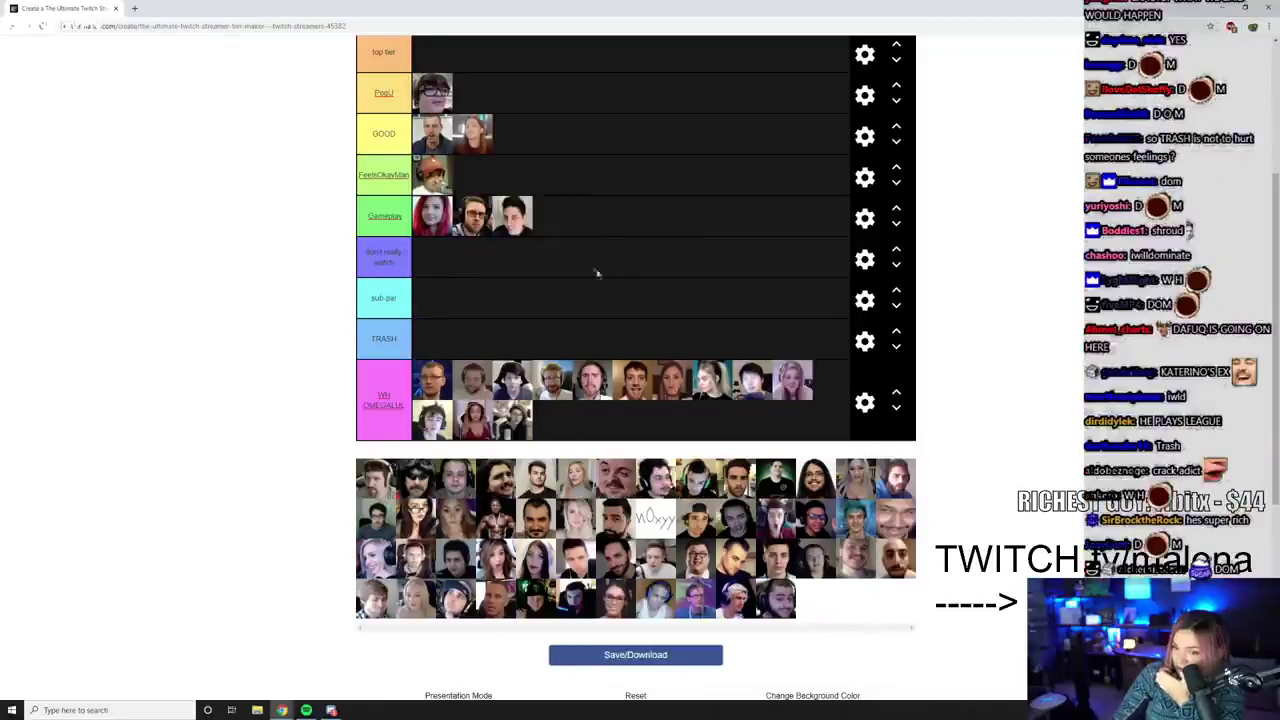
left_click_drag(815, 478, 552, 215)
mouse_move(856, 486)
left_mouse_down()
mouse_move(768, 405)
mouse_move(820, 480)
left_mouse_up()
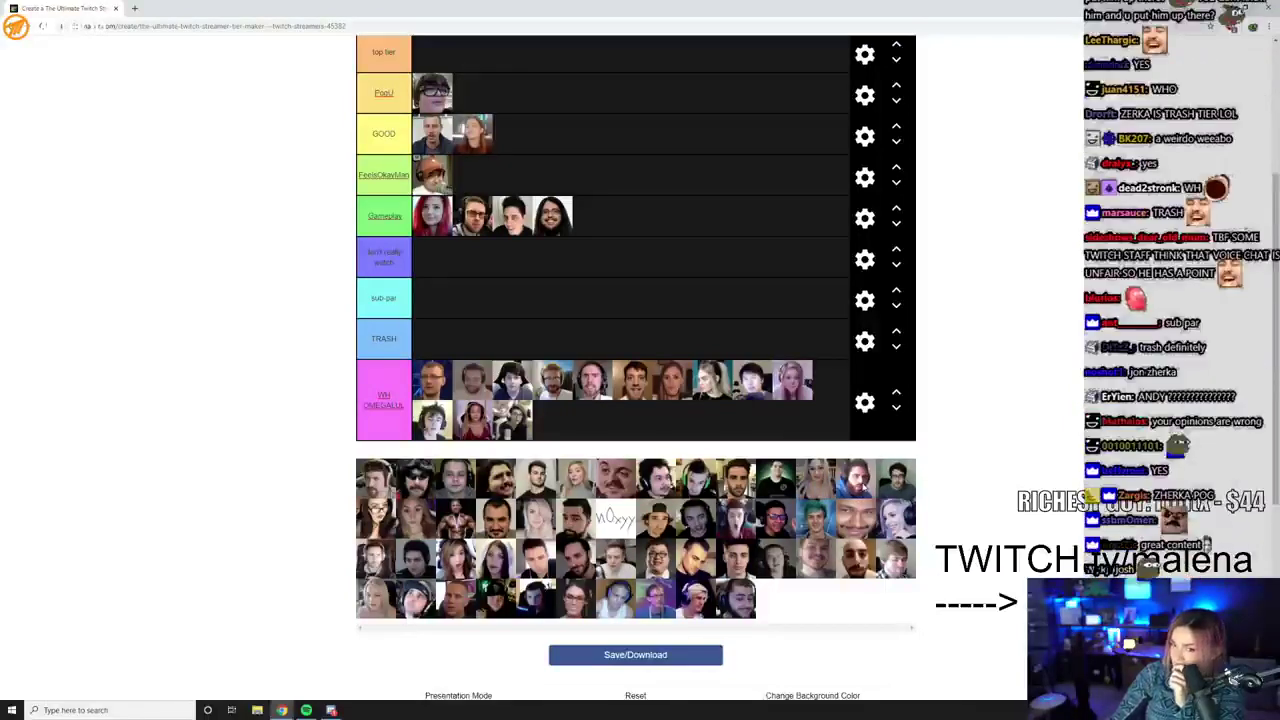
Step: Place two streamers in don't really watch and a dark-haired one in TRASH
left_click_drag(815, 478, 432, 258)
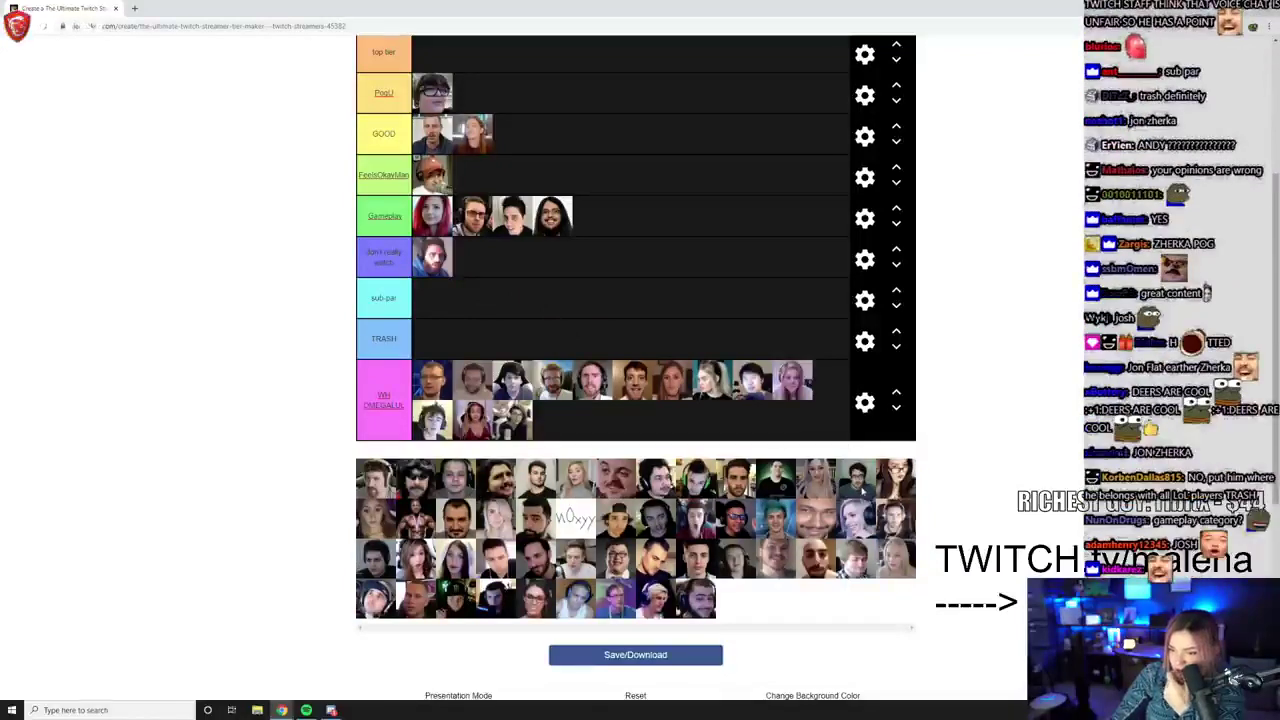
left_click_drag(858, 489, 505, 285)
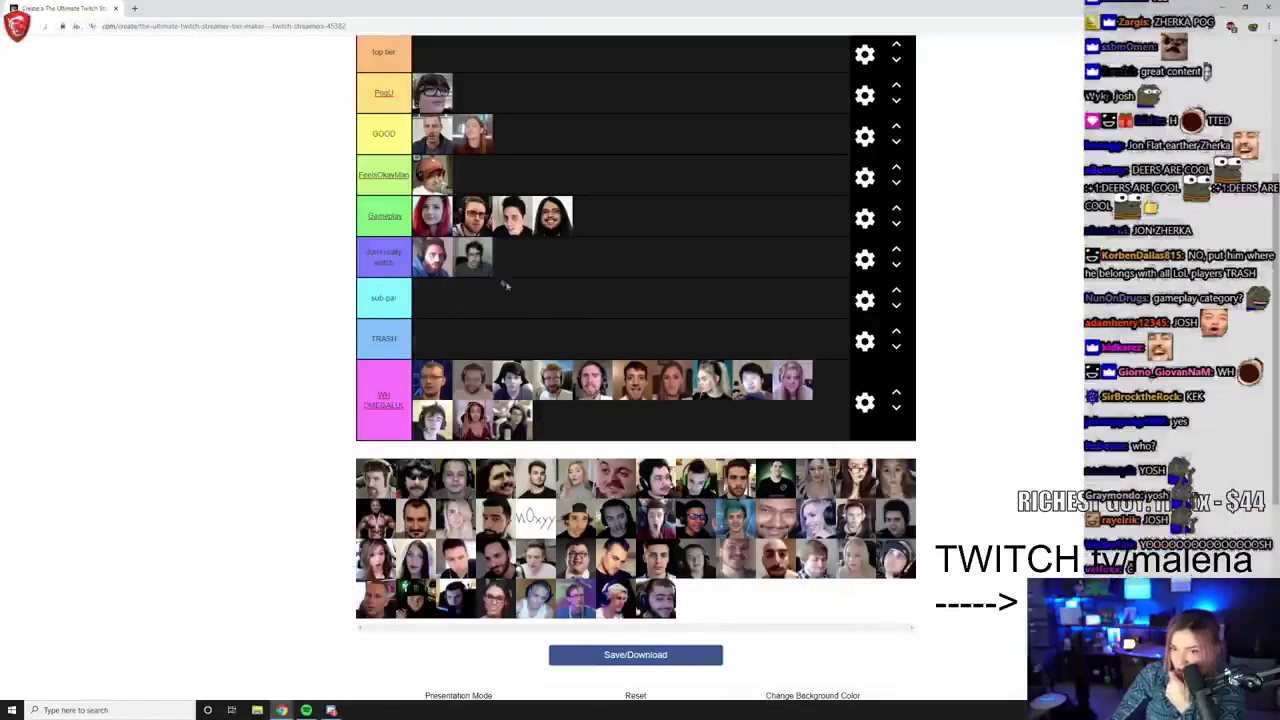
left_click_drag(700, 482, 432, 338)
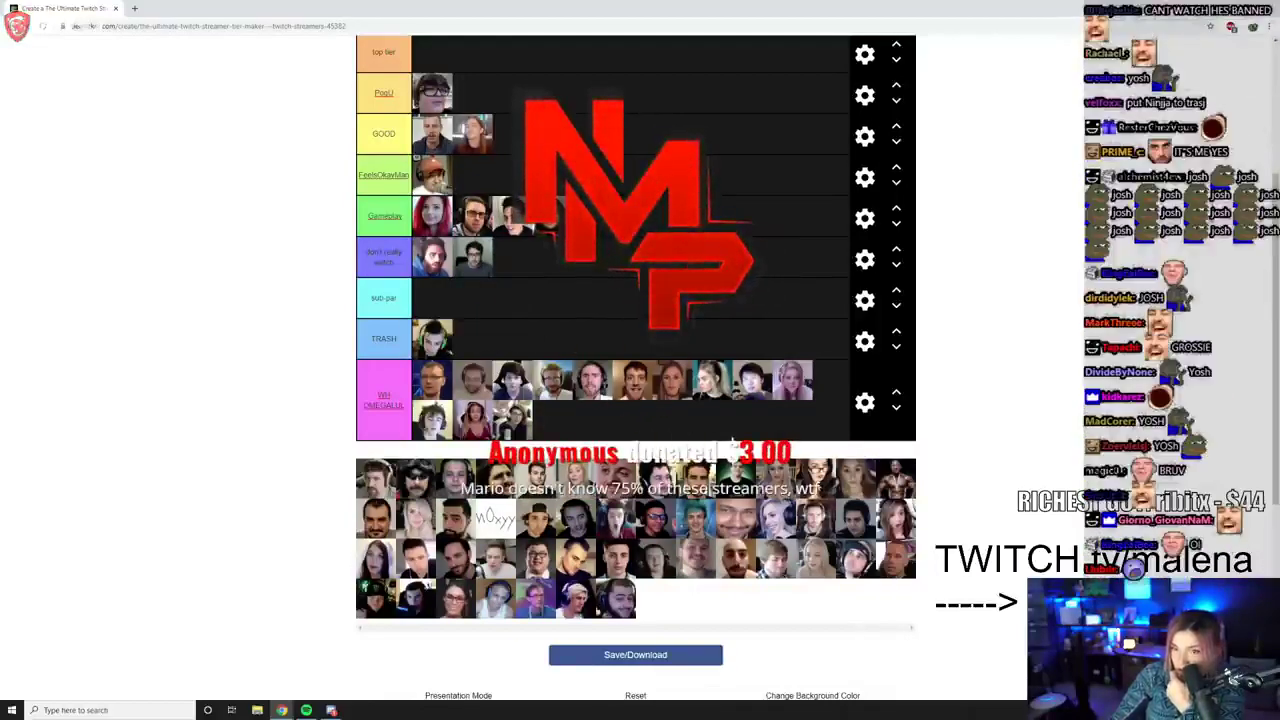
scroll(733, 447, "up", 1)
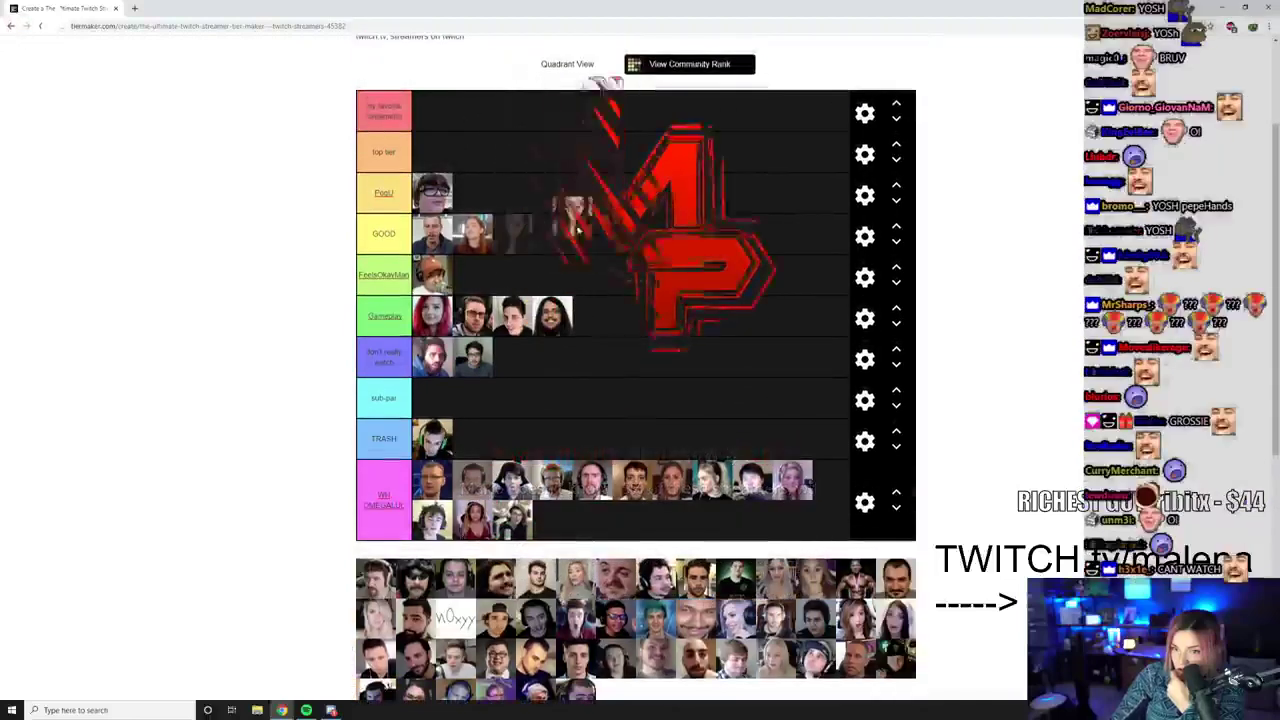
Step: Put one face each in top tier, GOOD, Gameplay and PogU, and three in don't really watch
left_click_drag(376, 617, 432, 150)
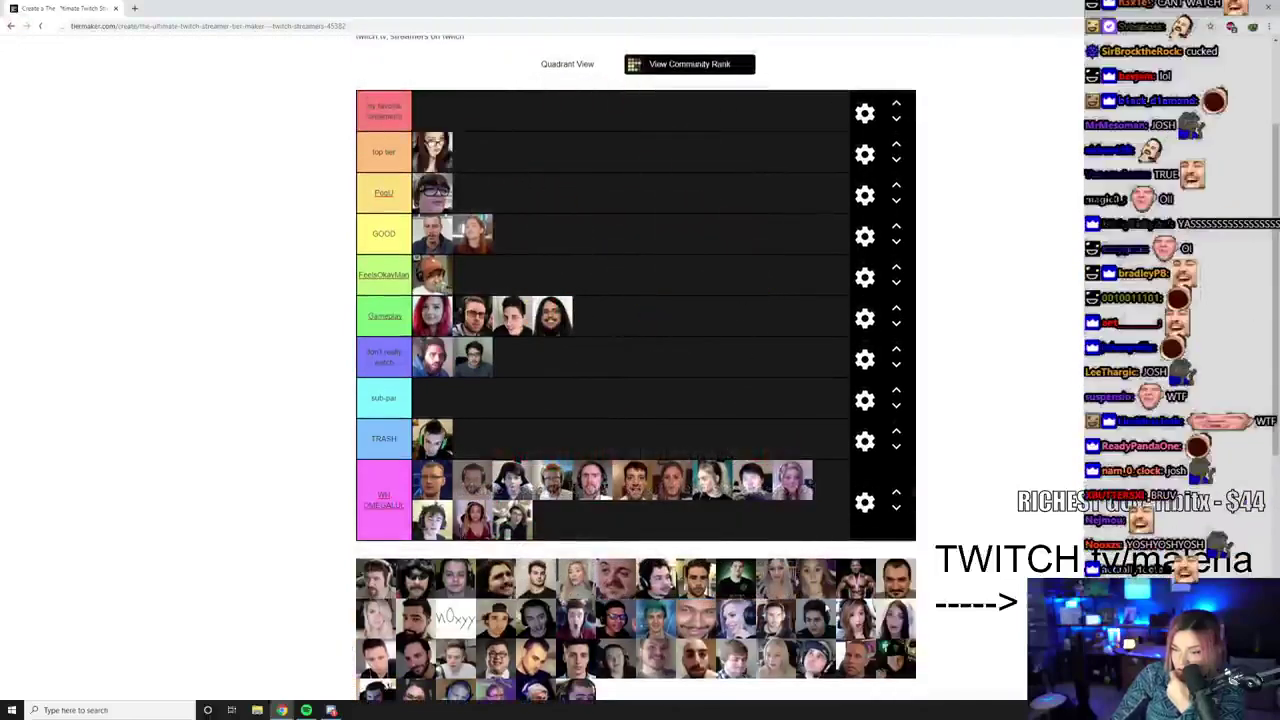
scroll(830, 608, "down", 1)
left_click_drag(815, 532, 603, 306)
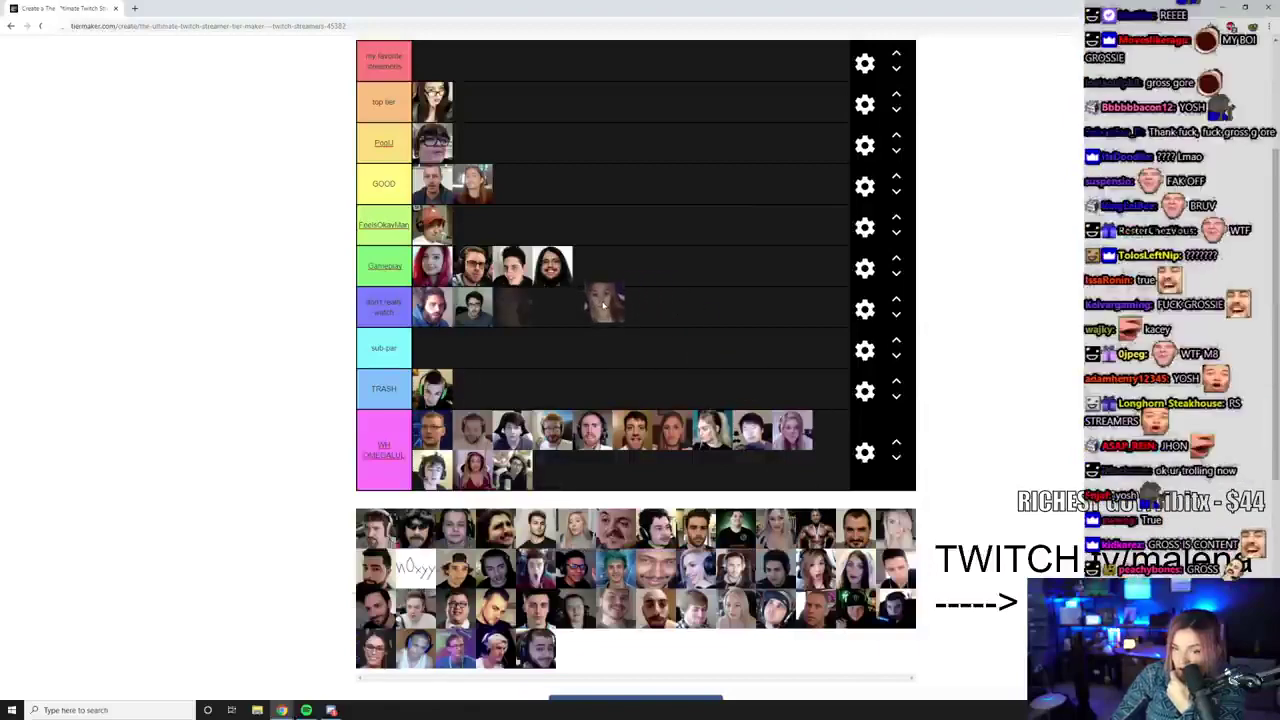
left_click_drag(603, 306, 598, 188)
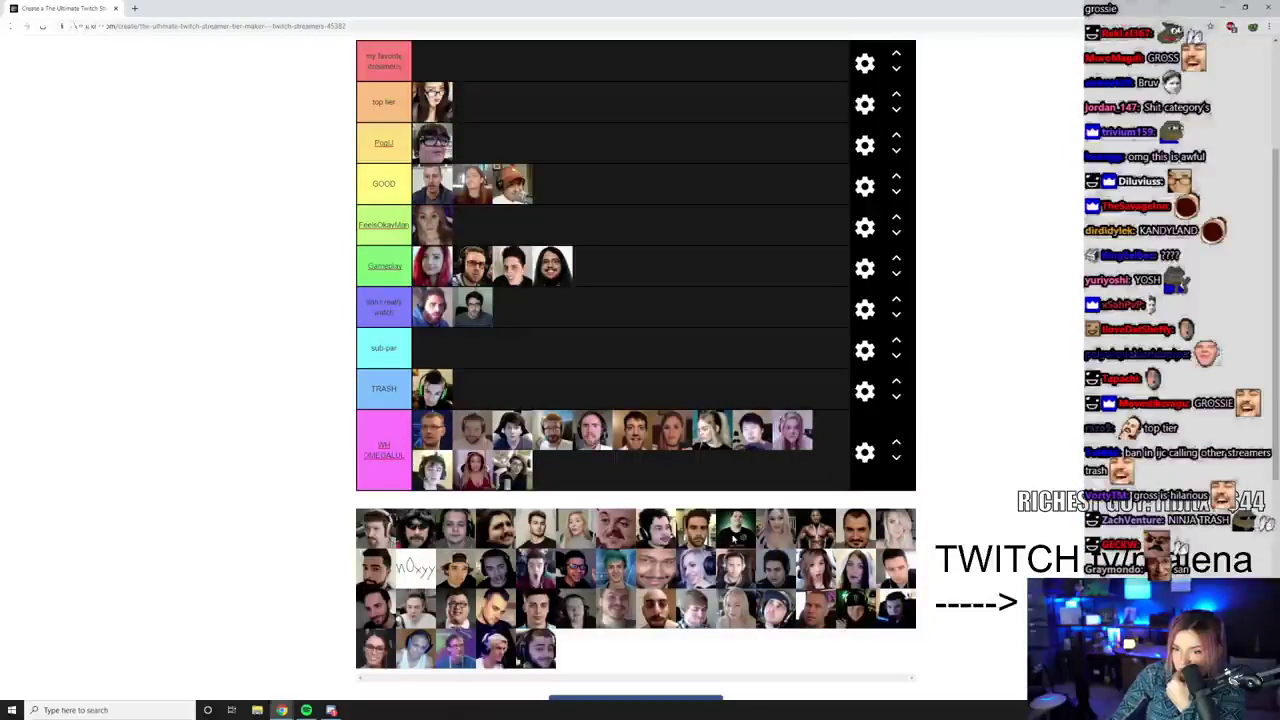
left_click_drag(736, 530, 592, 270)
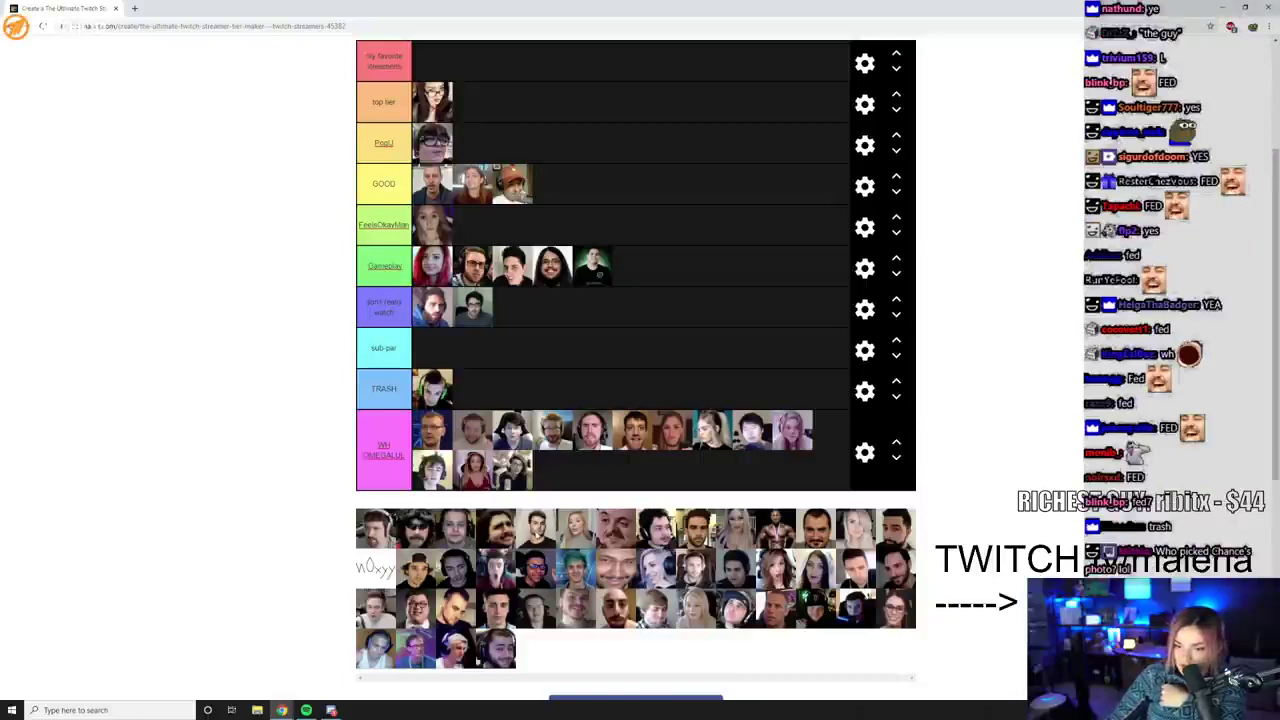
left_click_drag(536, 528, 556, 312)
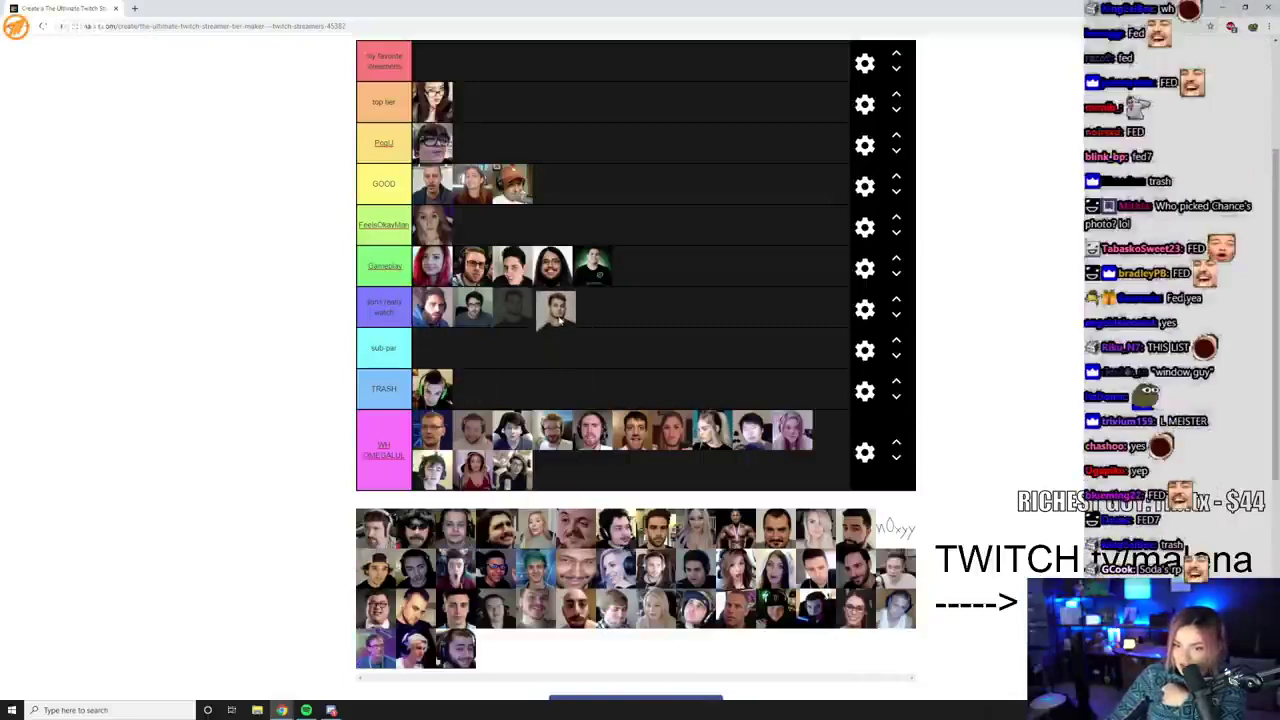
left_click_drag(576, 528, 546, 146)
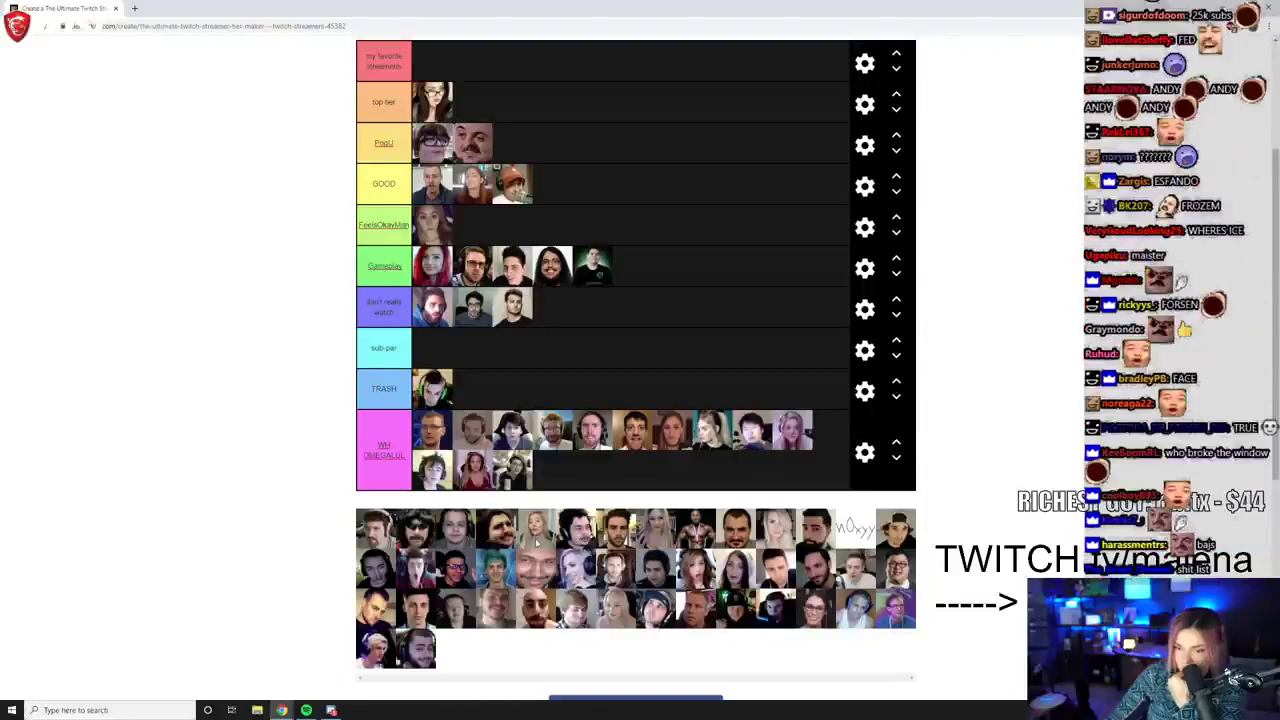
left_click_drag(537, 538, 552, 307)
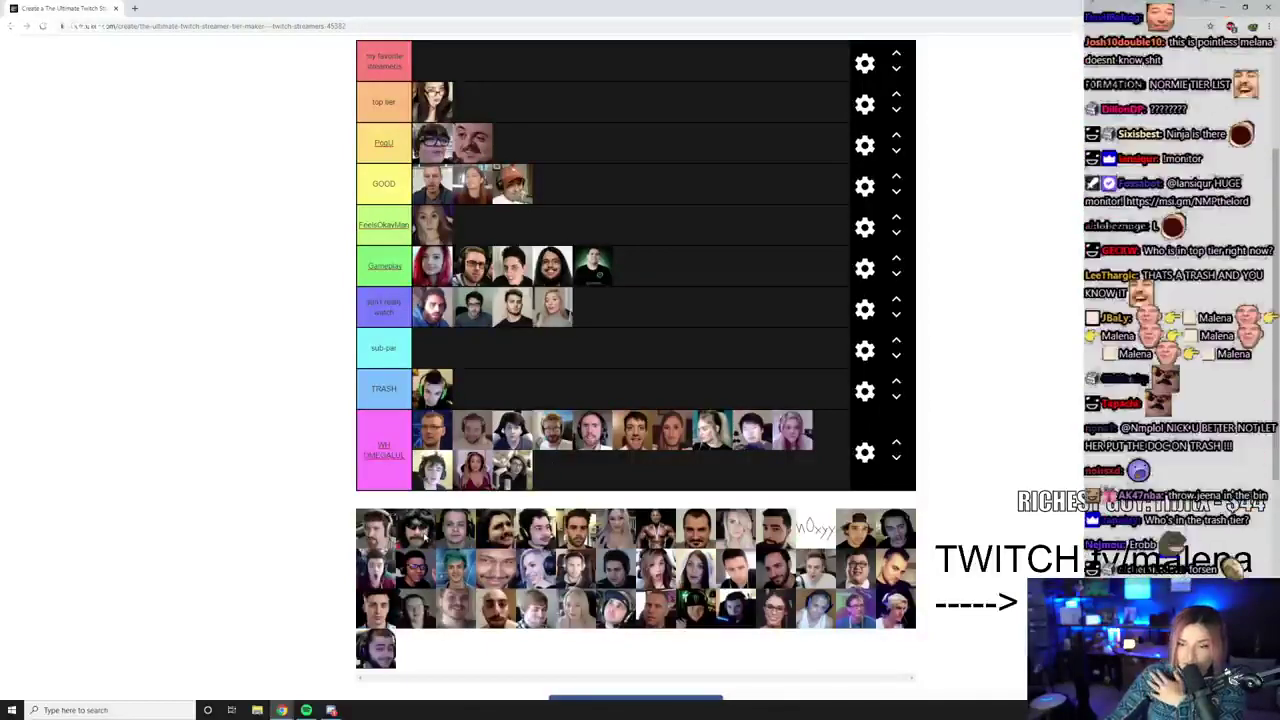
left_click_drag(376, 527, 592, 307)
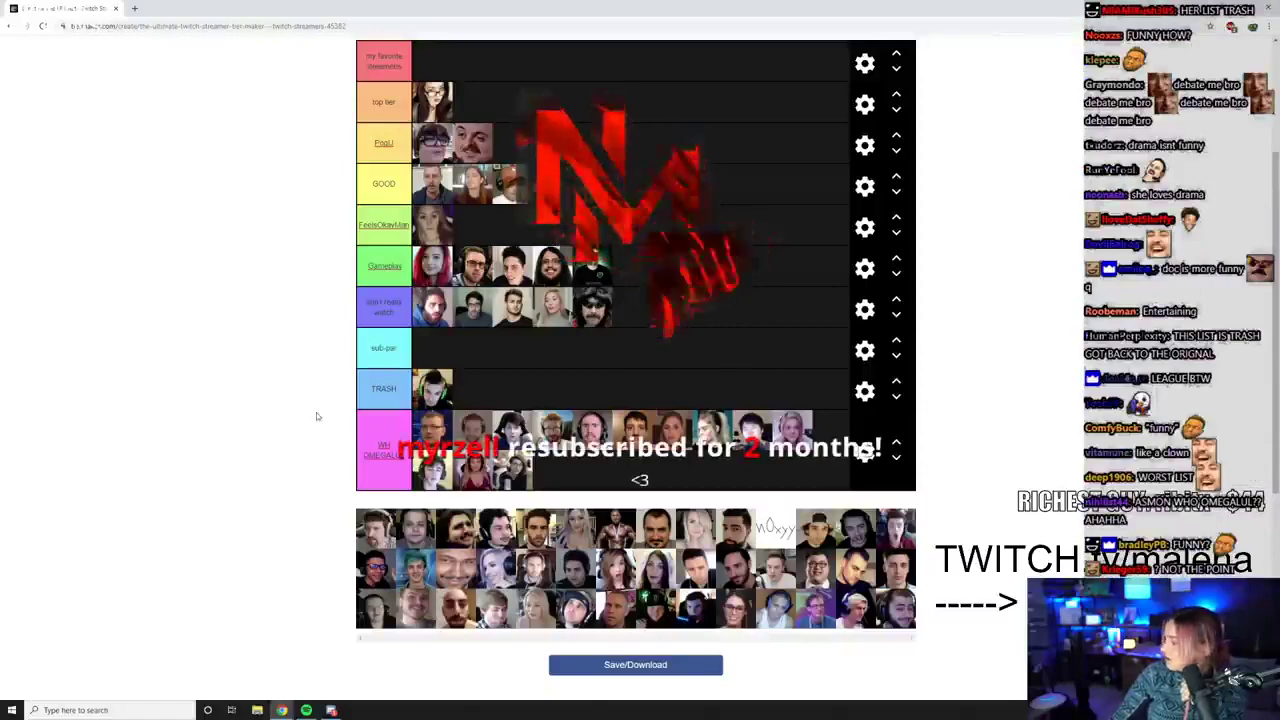
Step: Add the hat-wearing streamer to PogU and another face to GOOD
scroll(554, 515, "up", 1)
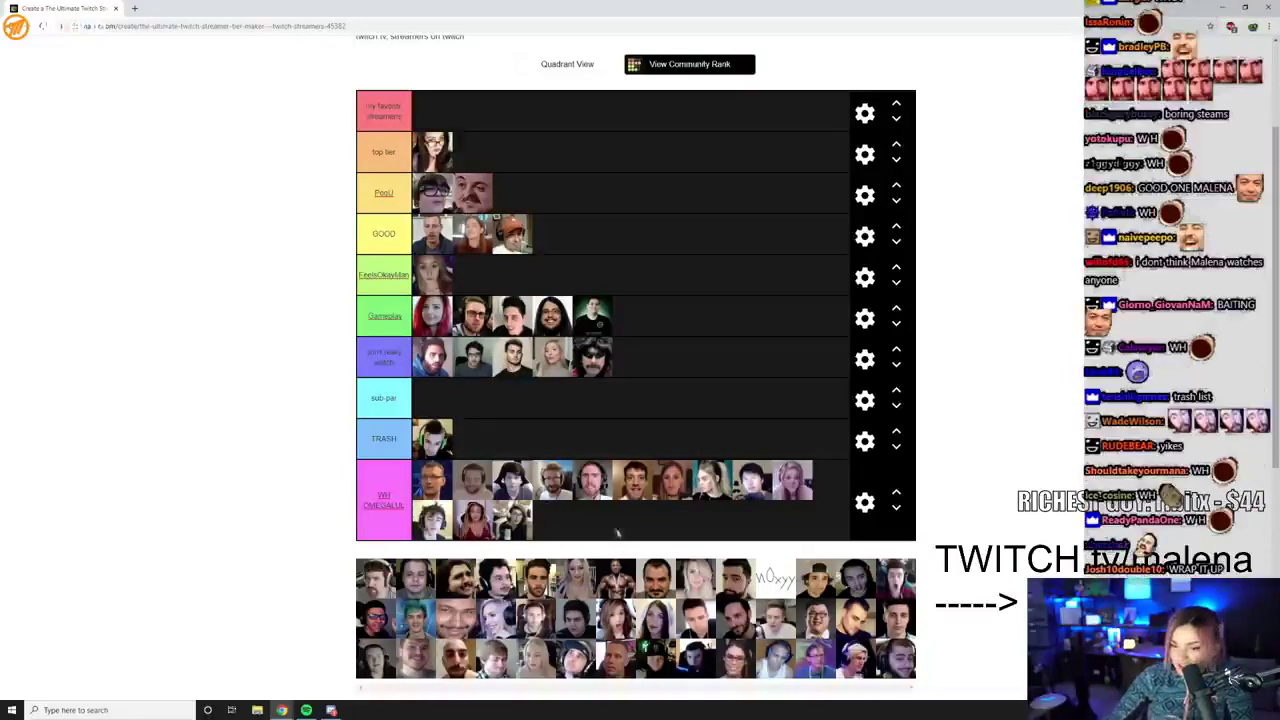
scroll(635, 360, "down", 1)
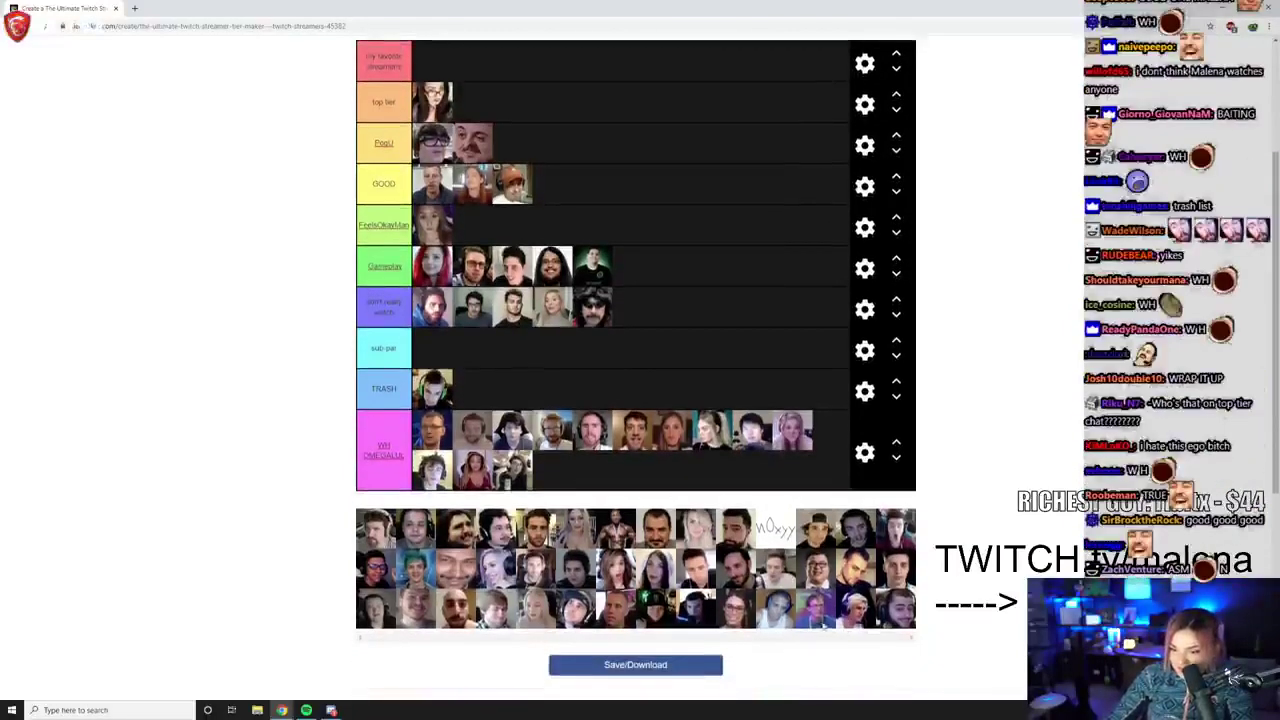
scroll(635, 360, "up", 1)
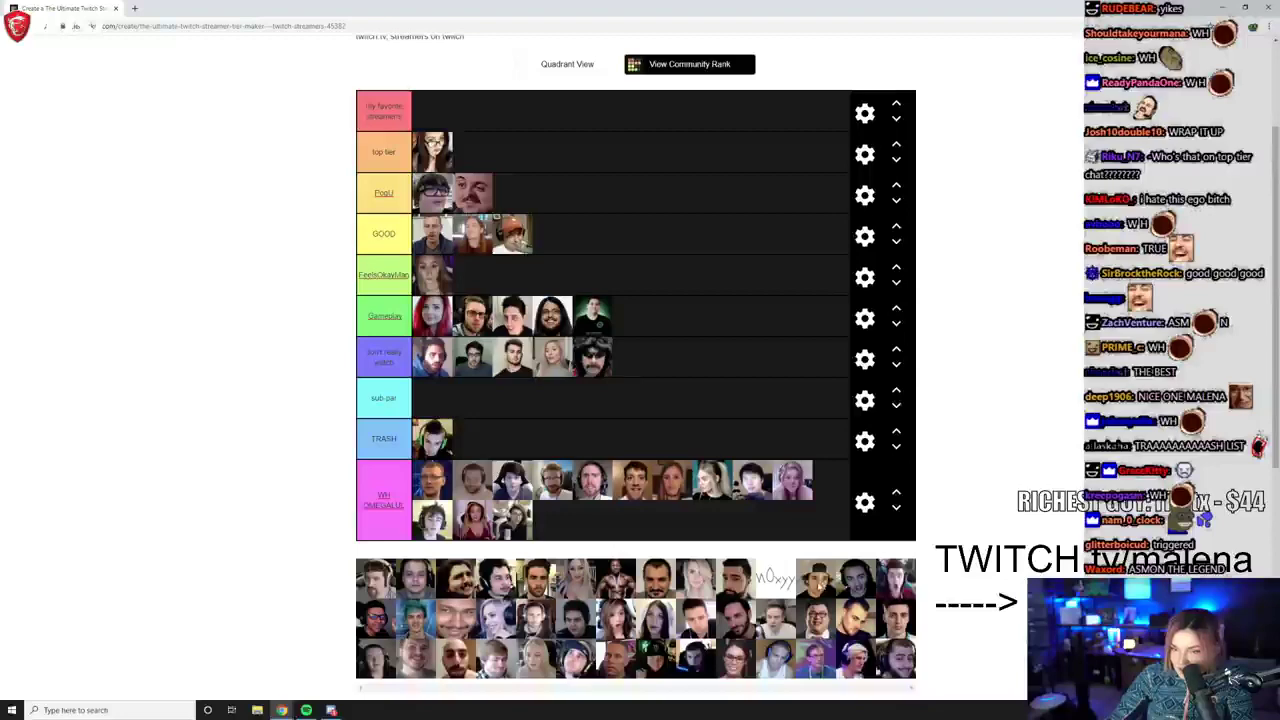
left_click_drag(815, 580, 590, 195)
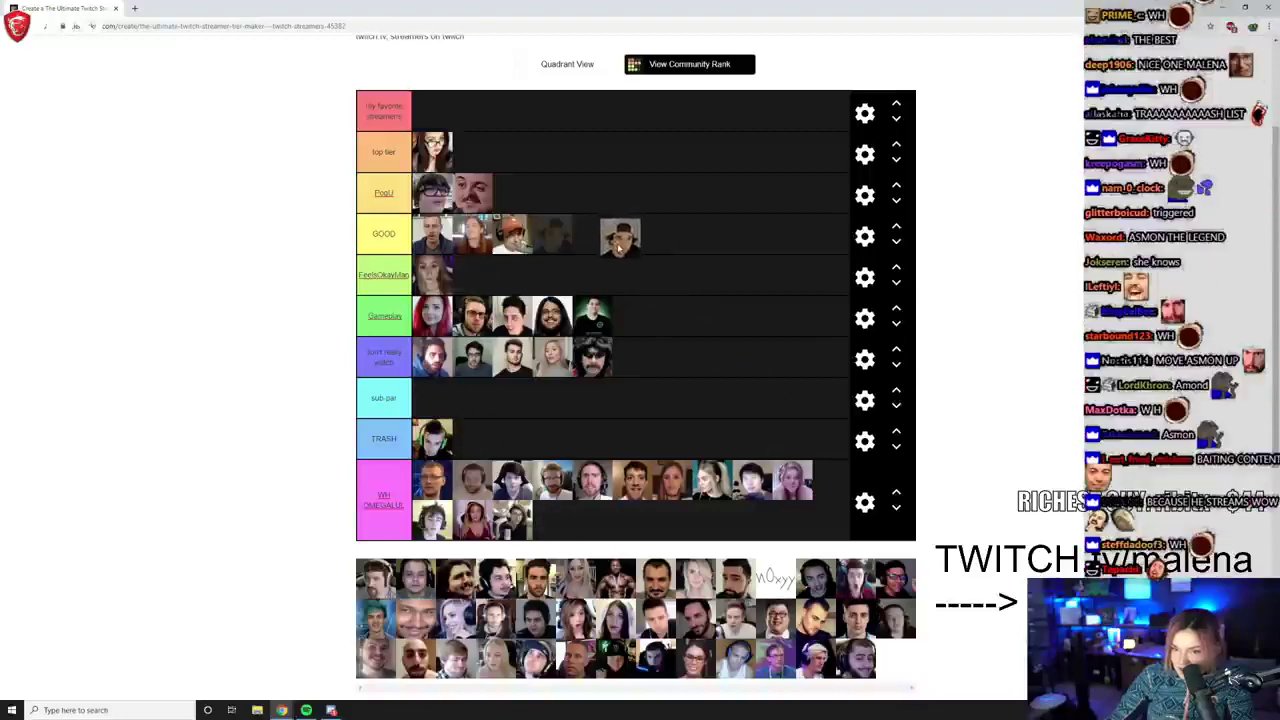
left_click_drag(590, 200, 591, 207)
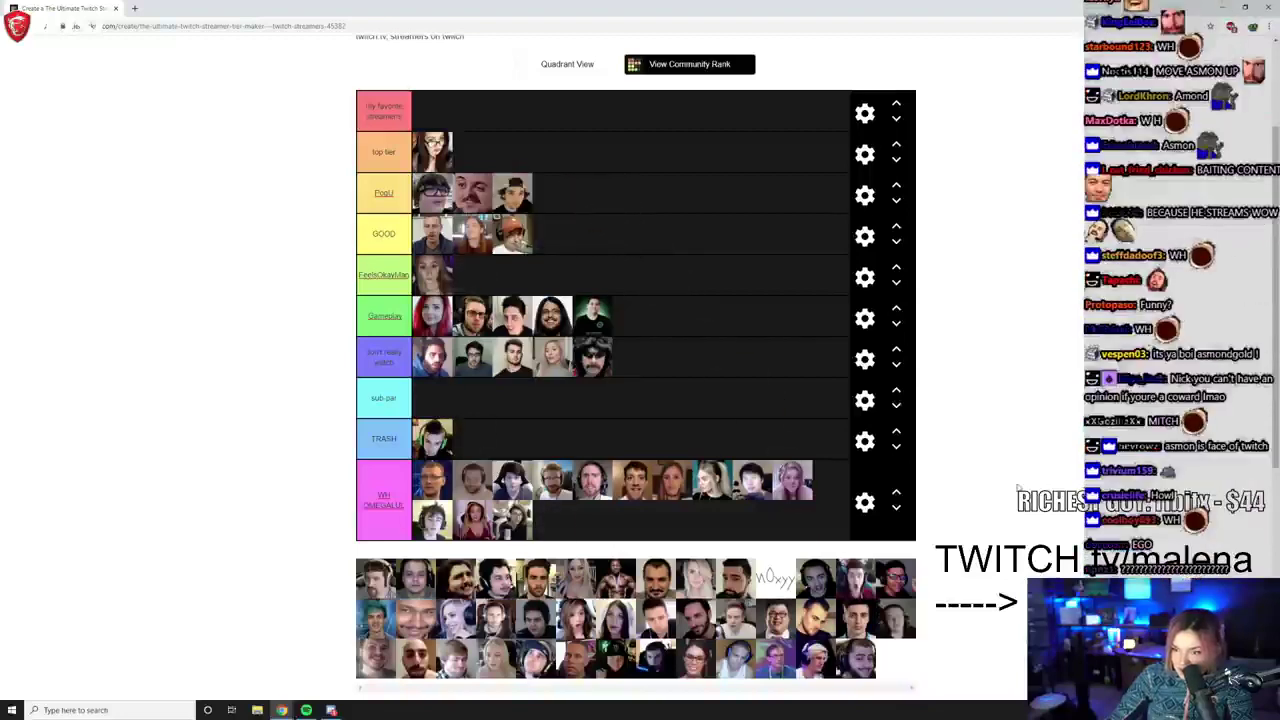
scroll(1032, 470, "down", 1)
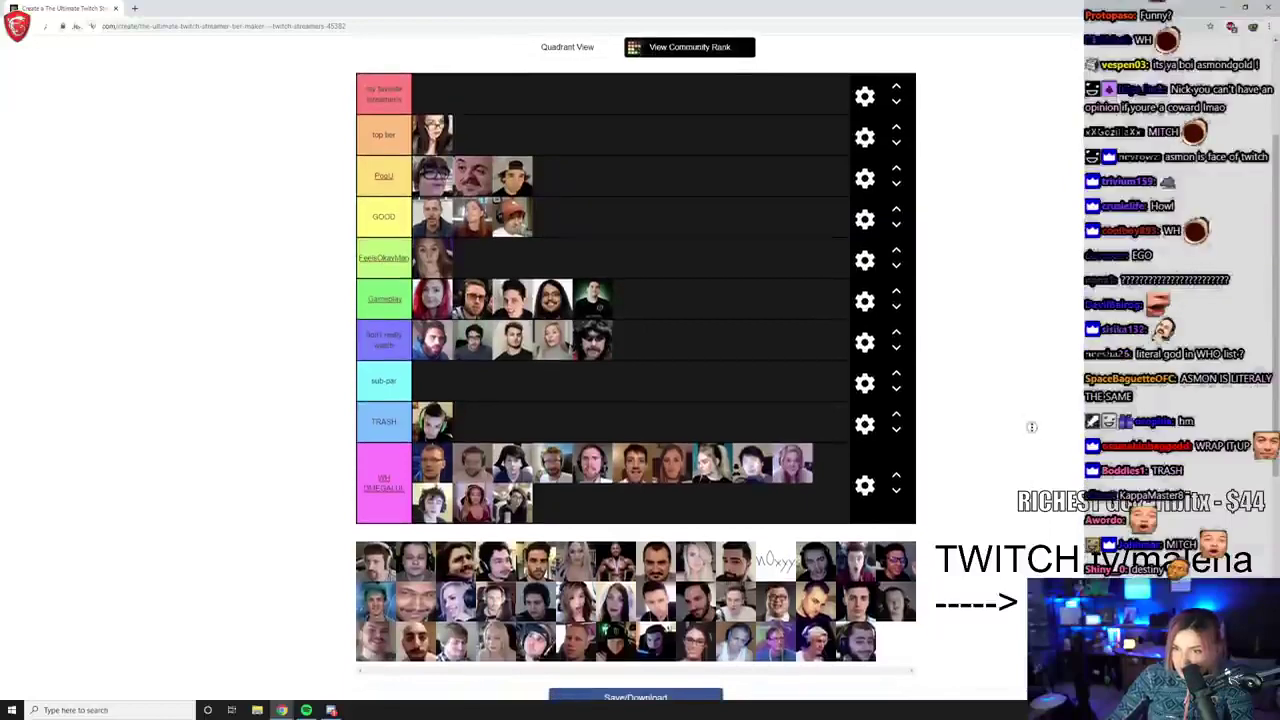
scroll(1024, 421, "up", 1)
scroll(1024, 421, "down", 1)
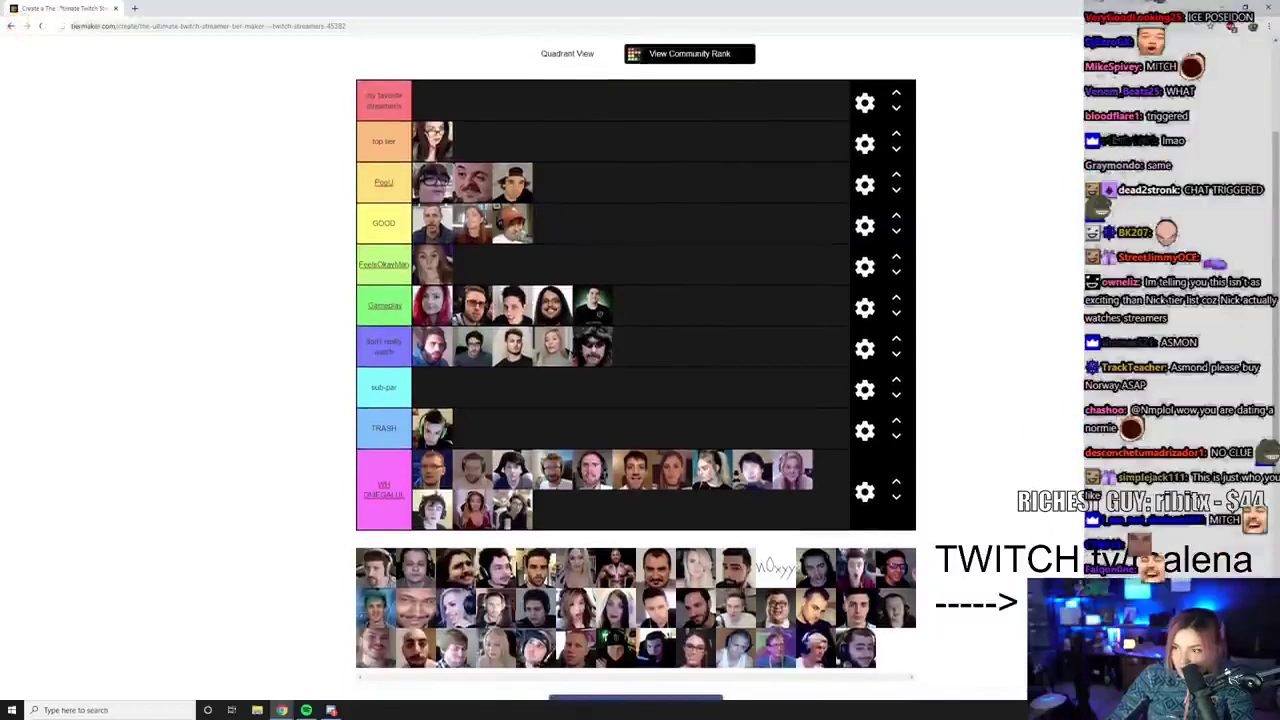
mouse_move(655, 645)
left_mouse_down()
mouse_move(648, 210)
mouse_move(687, 311)
left_mouse_up()
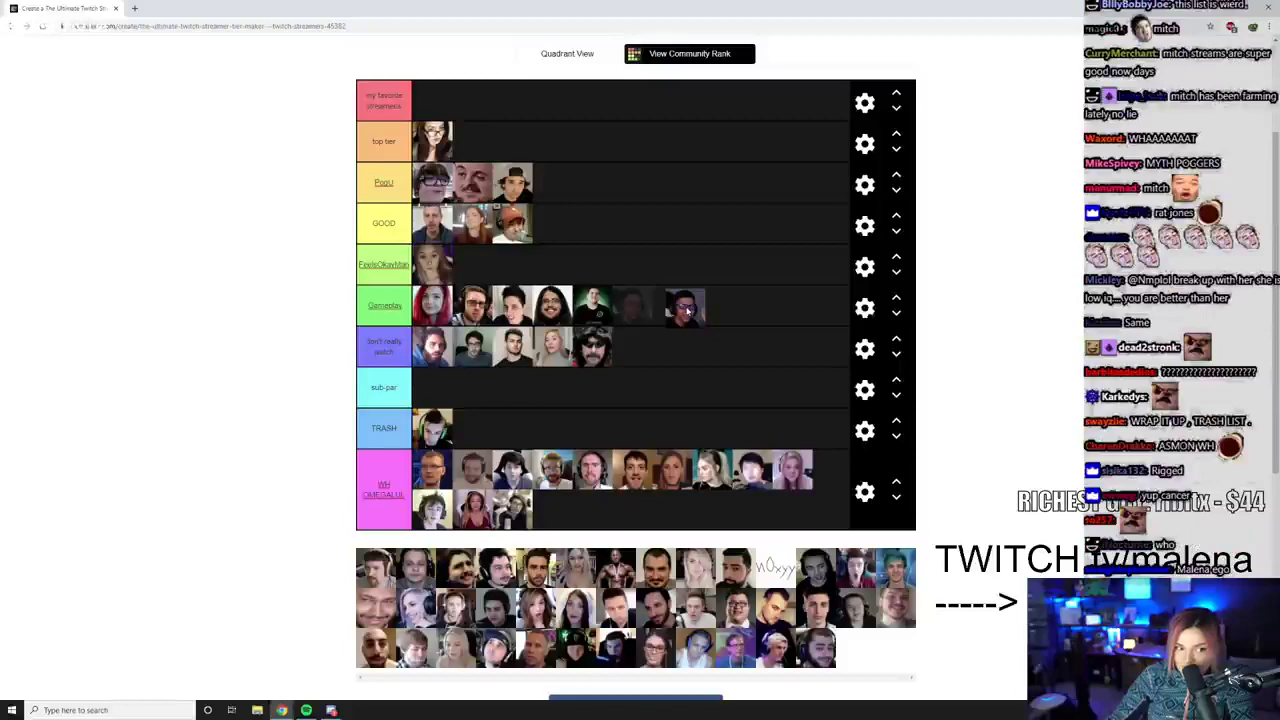
left_click_drag(687, 311, 687, 311)
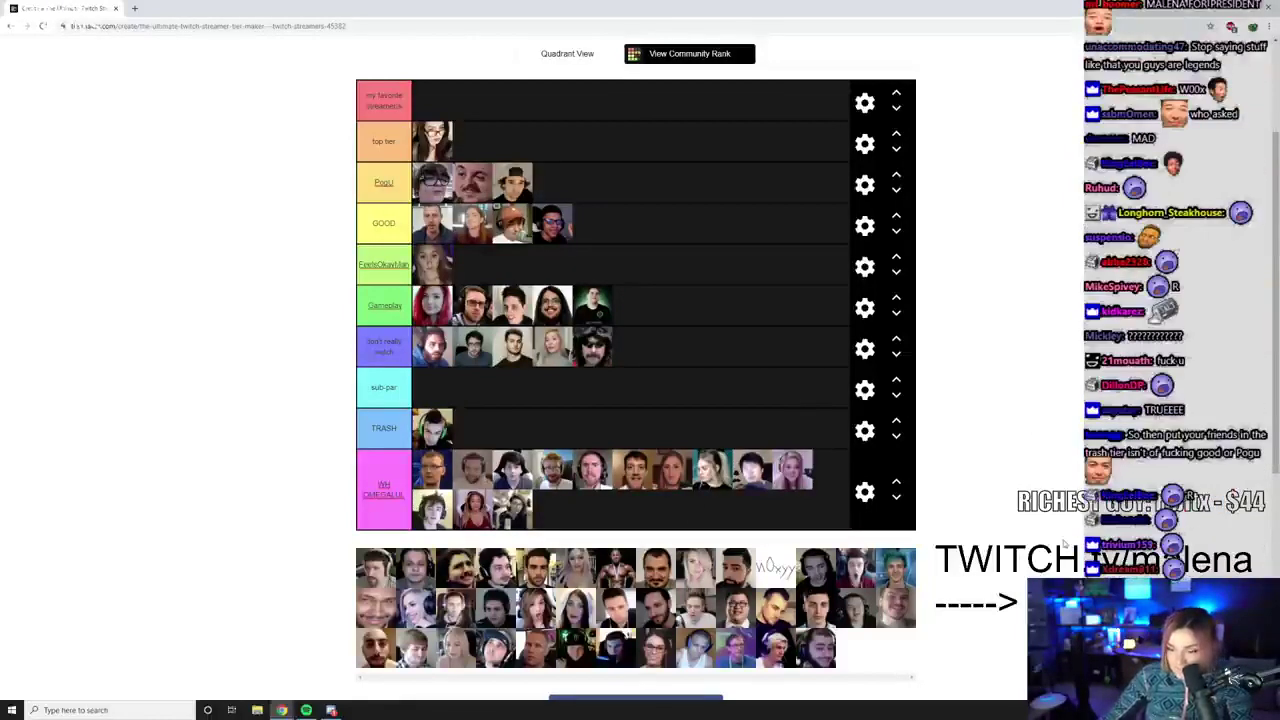
Step: Add three faces to WH OMEGALUL and one each to PogU, TRASH, don't really watch and top tier
left_click_drag(876, 572, 743, 513)
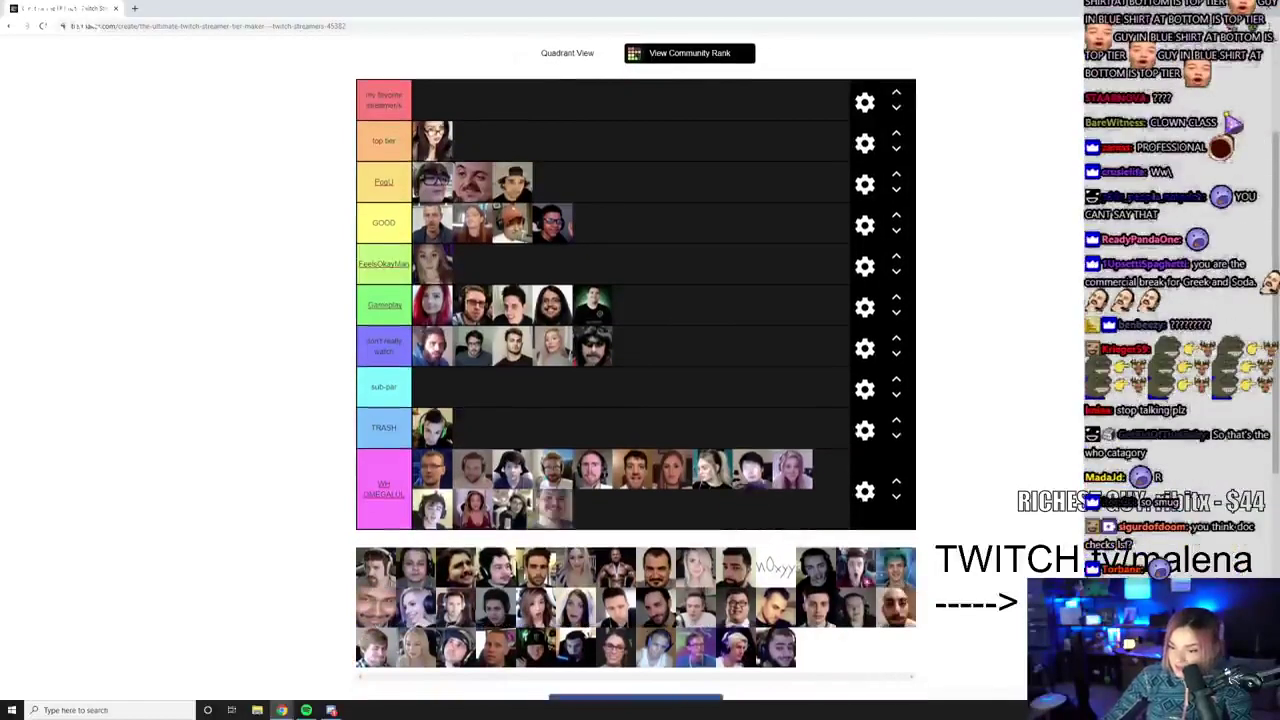
left_click_drag(616, 605, 592, 510)
left_click_drag(816, 568, 595, 185)
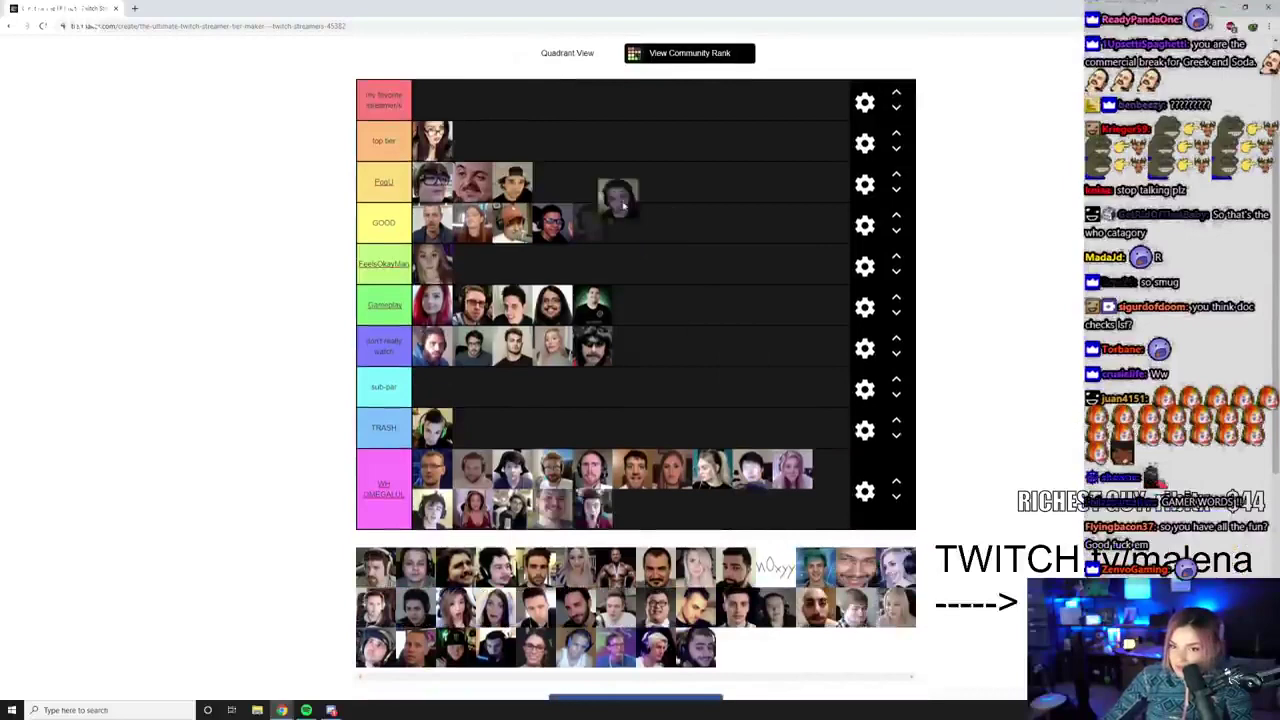
left_click_drag(856, 568, 472, 427)
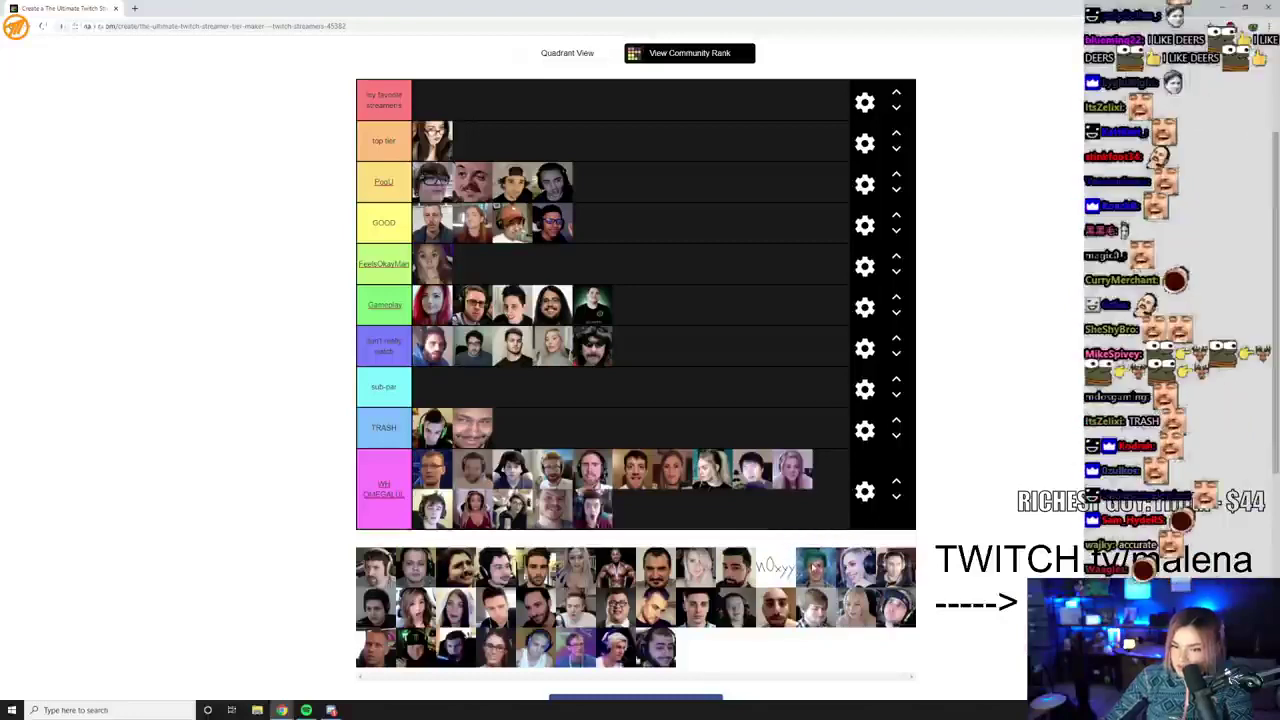
left_click_drag(816, 566, 633, 346)
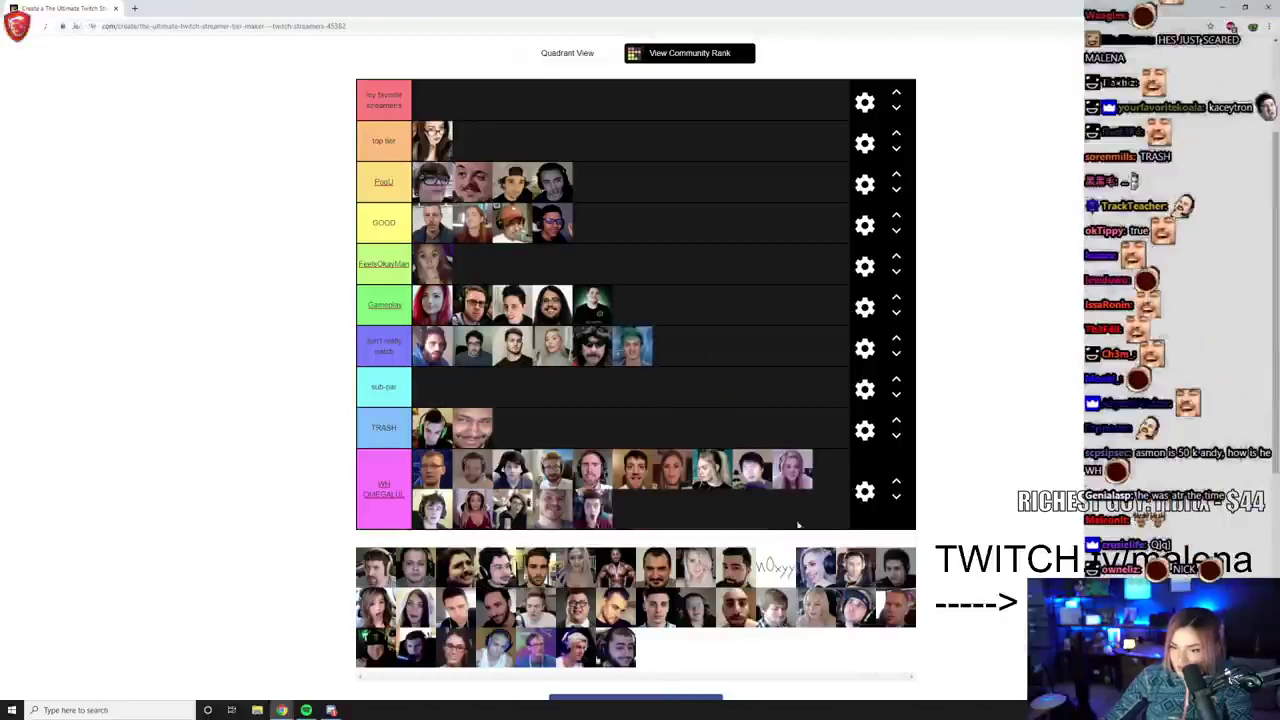
left_click_drag(816, 566, 633, 508)
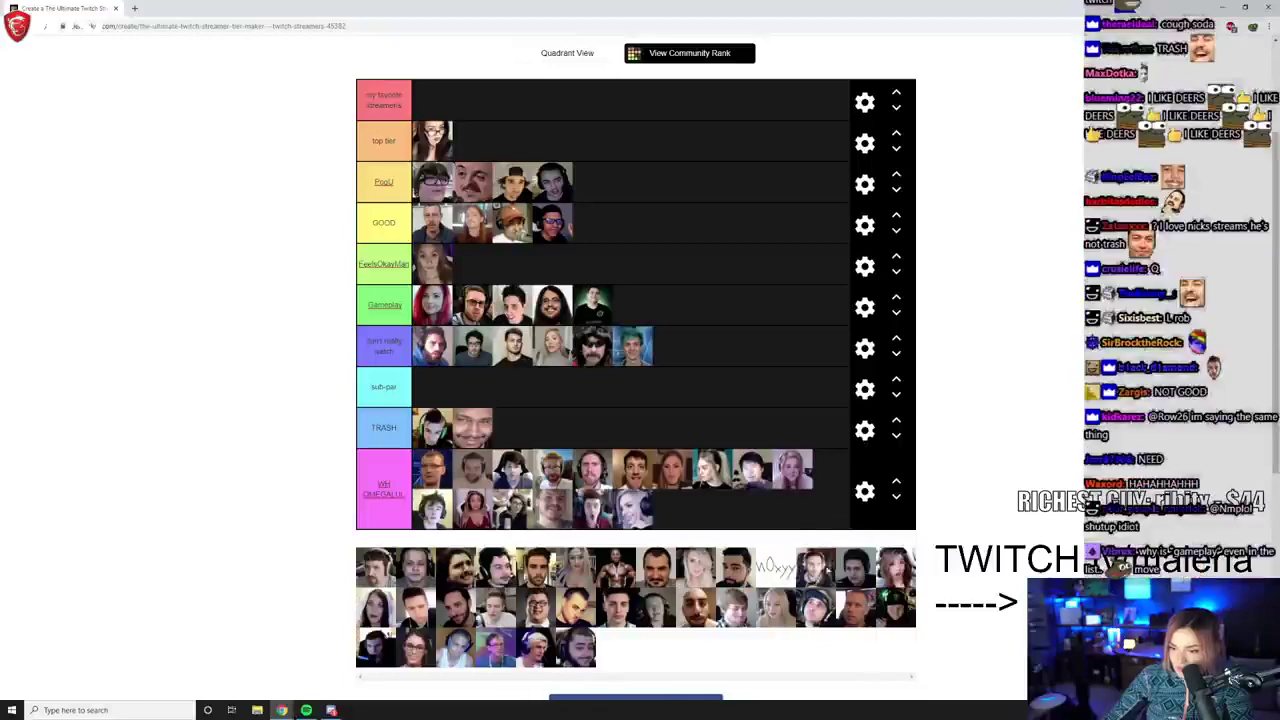
left_click_drag(375, 604, 472, 140)
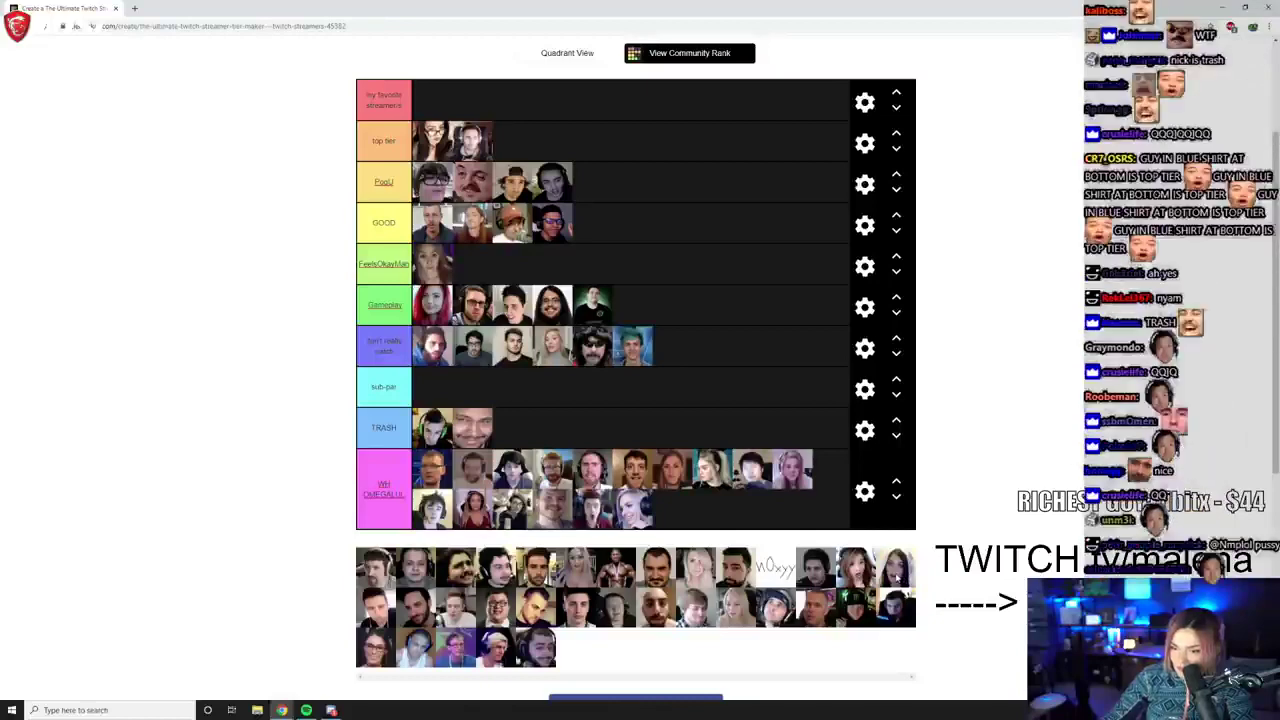
Step: Place a face in my favorite streamers, one in PogU, three in don't really watch, two in Gameplay
left_click_drag(815, 568, 530, 100)
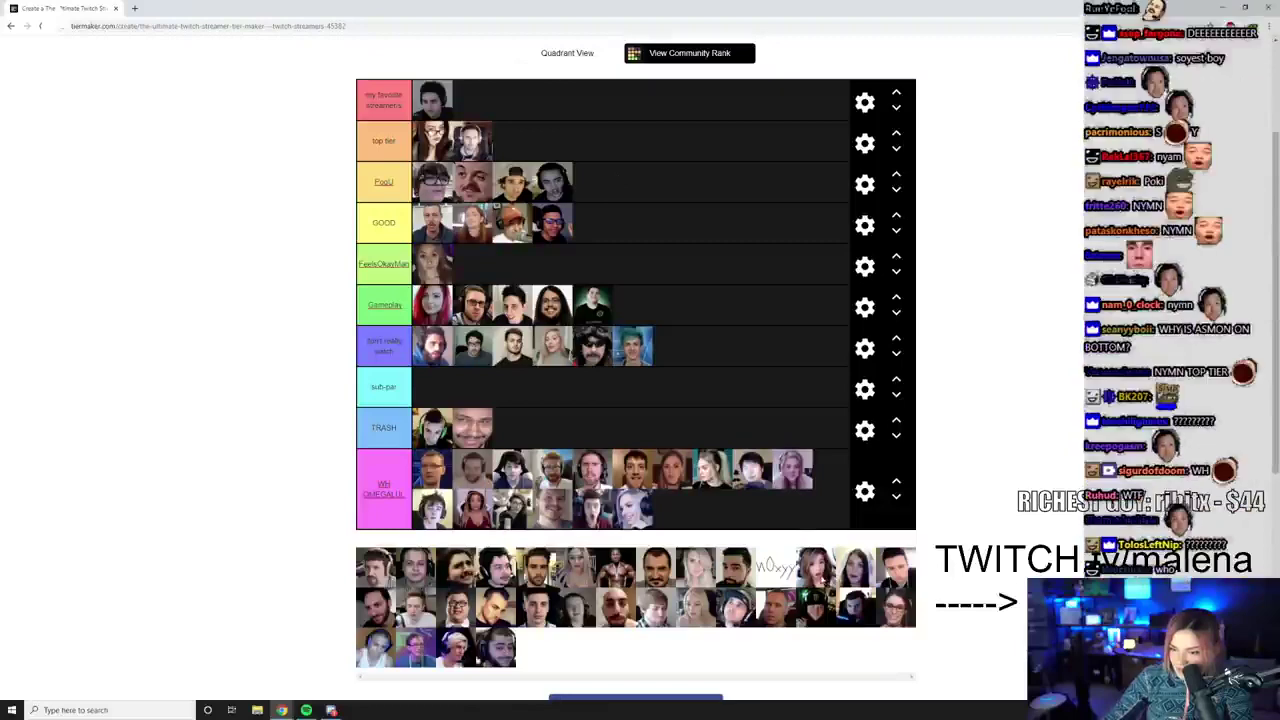
left_click_drag(815, 568, 695, 300)
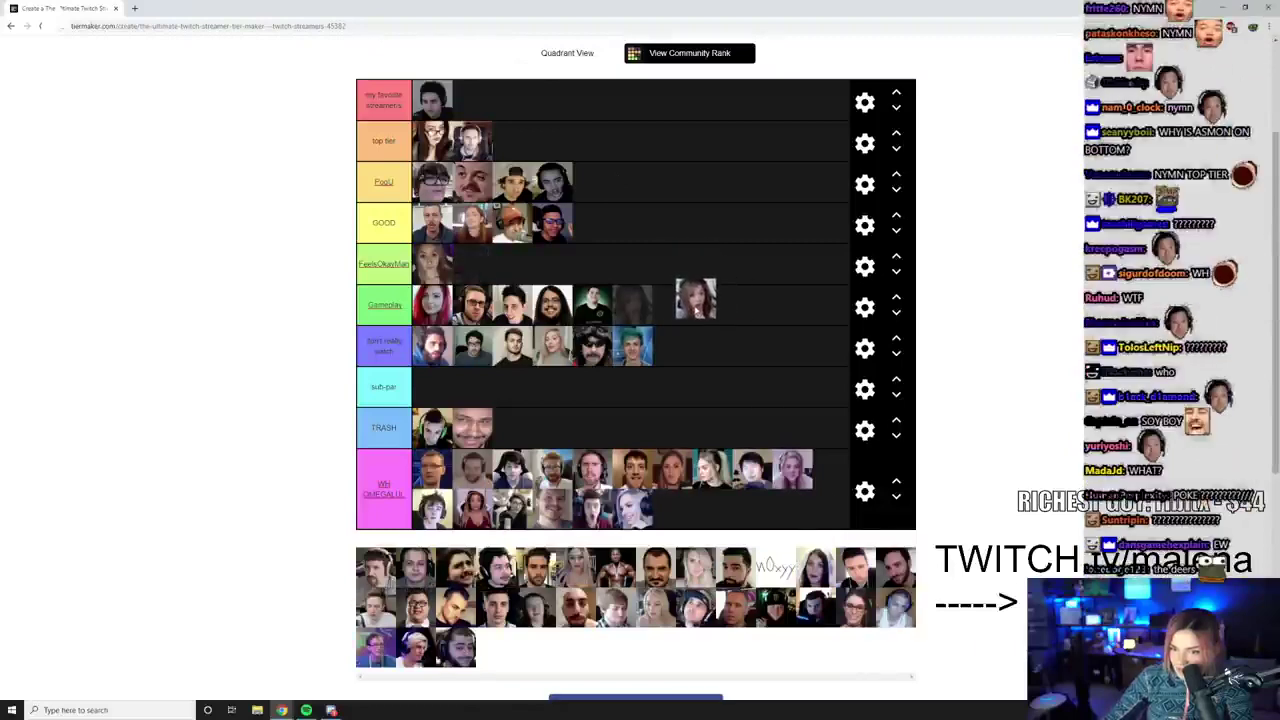
left_click_drag(695, 300, 720, 345)
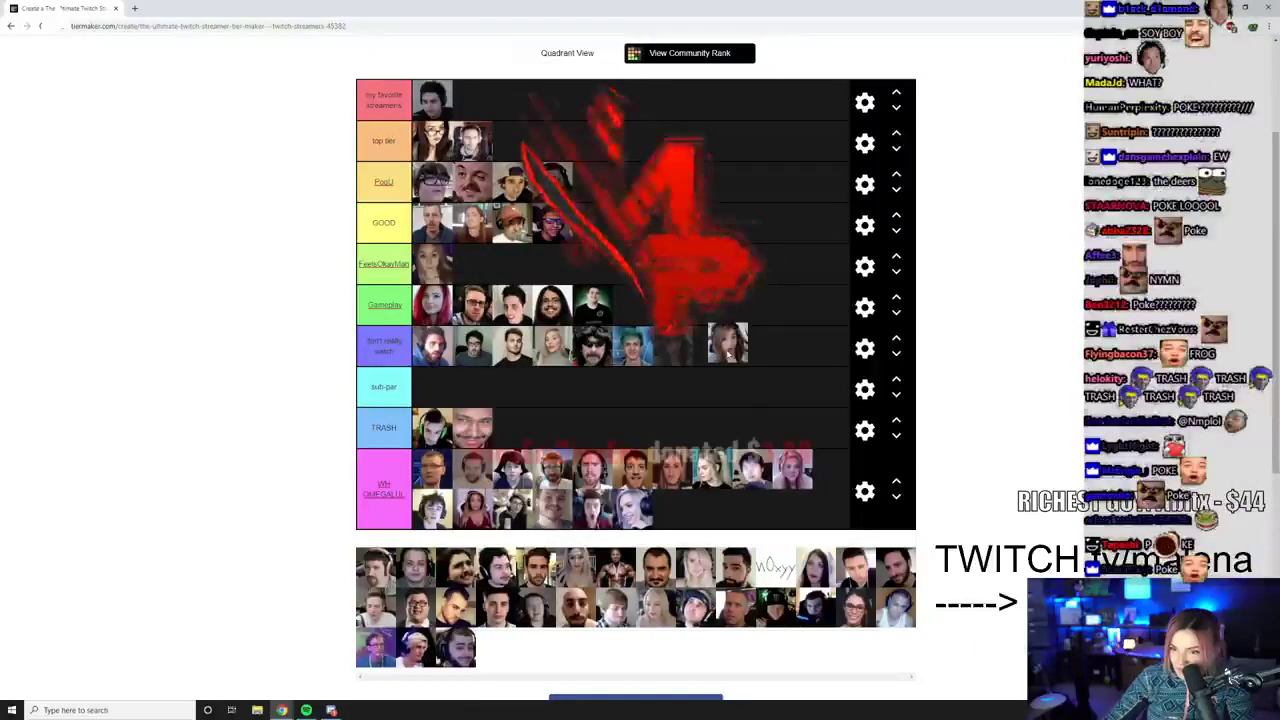
left_click_drag(815, 568, 712, 347)
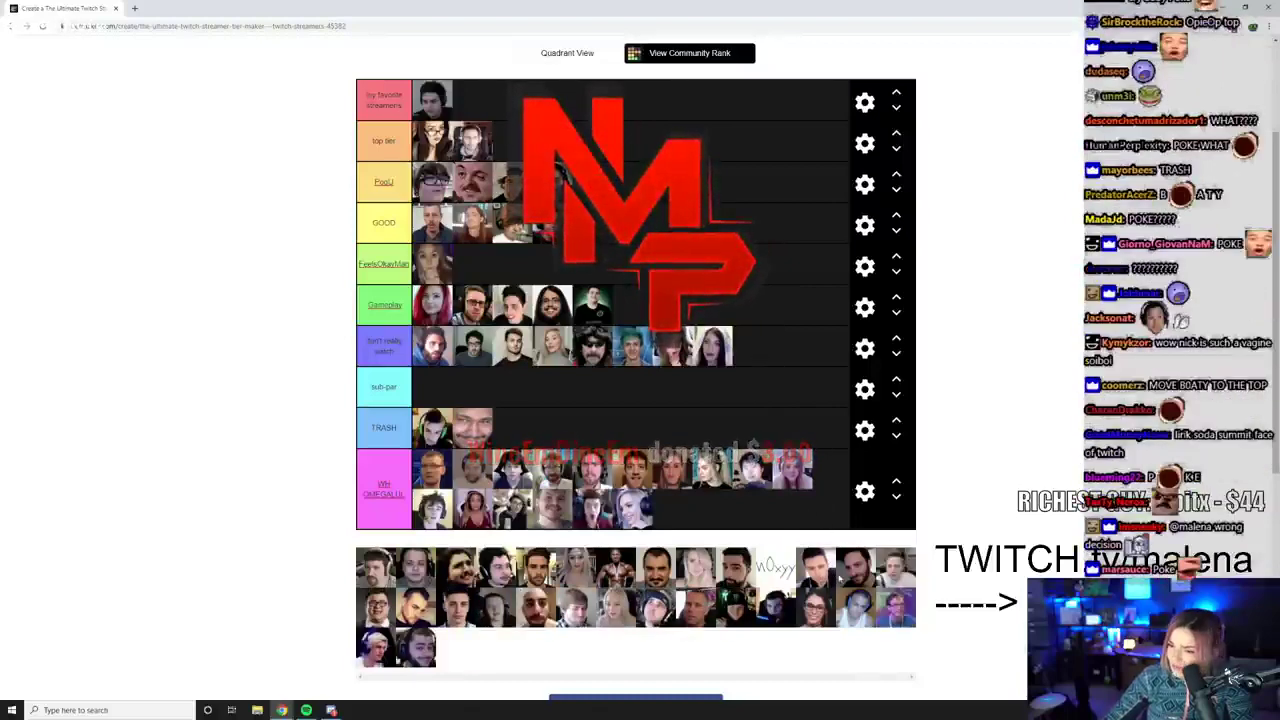
mouse_move(817, 580)
left_mouse_down()
mouse_move(755, 384)
mouse_move(644, 180)
left_mouse_up()
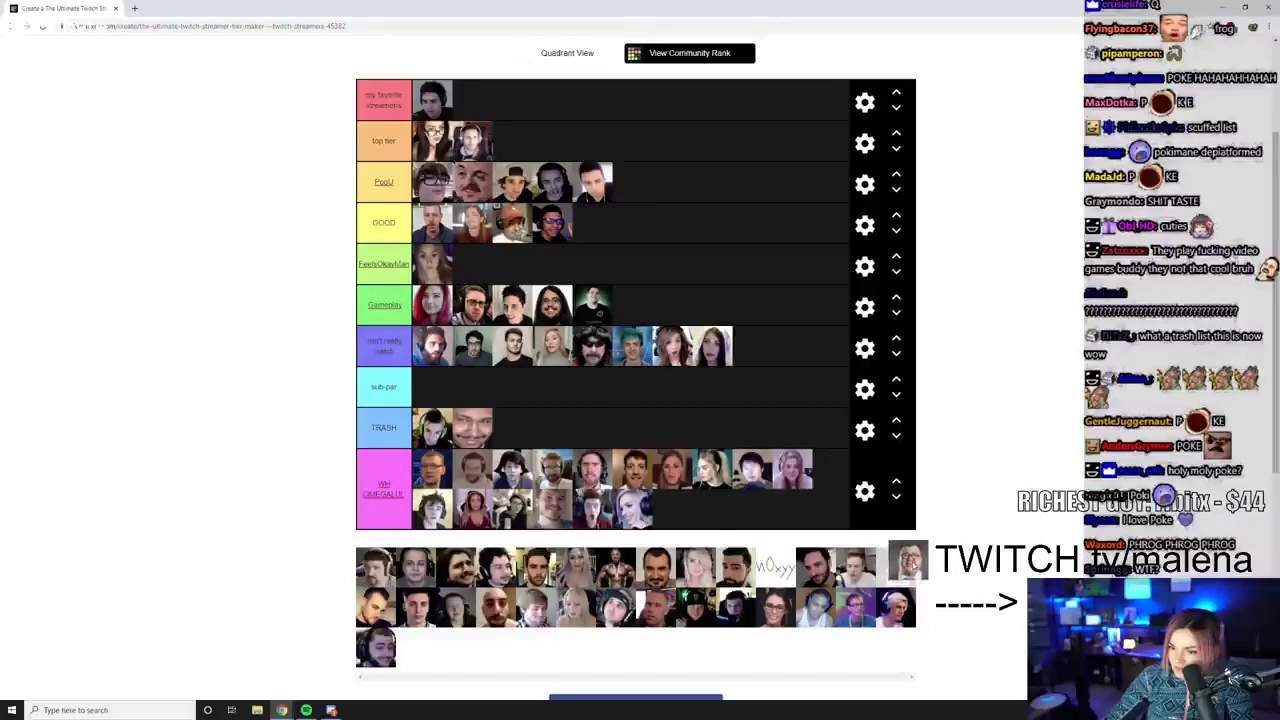
left_click_drag(376, 648, 755, 347)
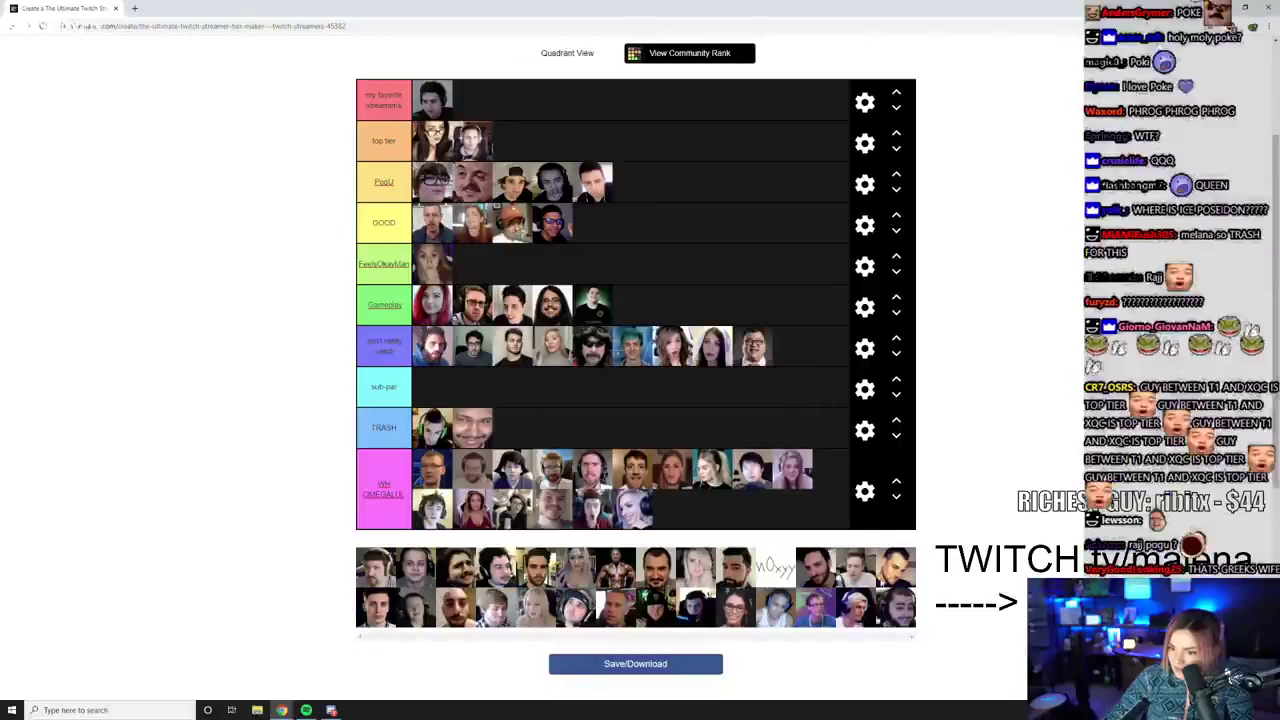
left_click_drag(897, 607, 632, 305)
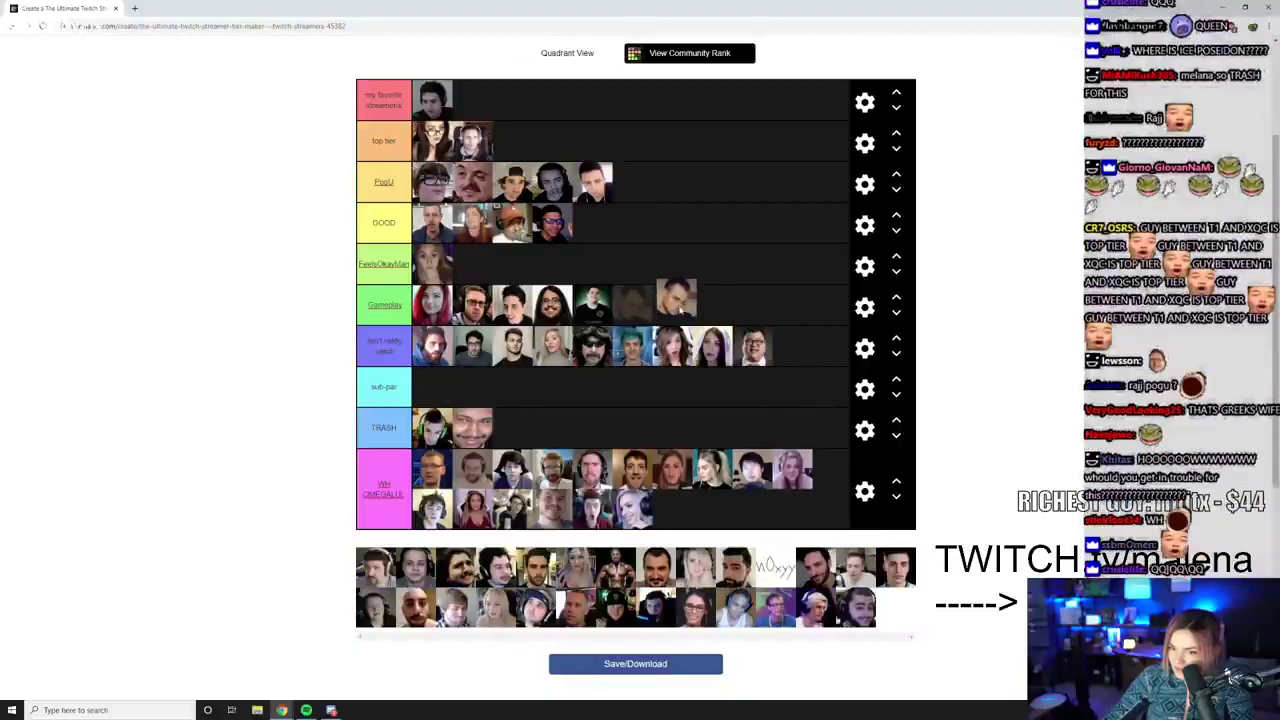
left_click_drag(855, 607, 673, 305)
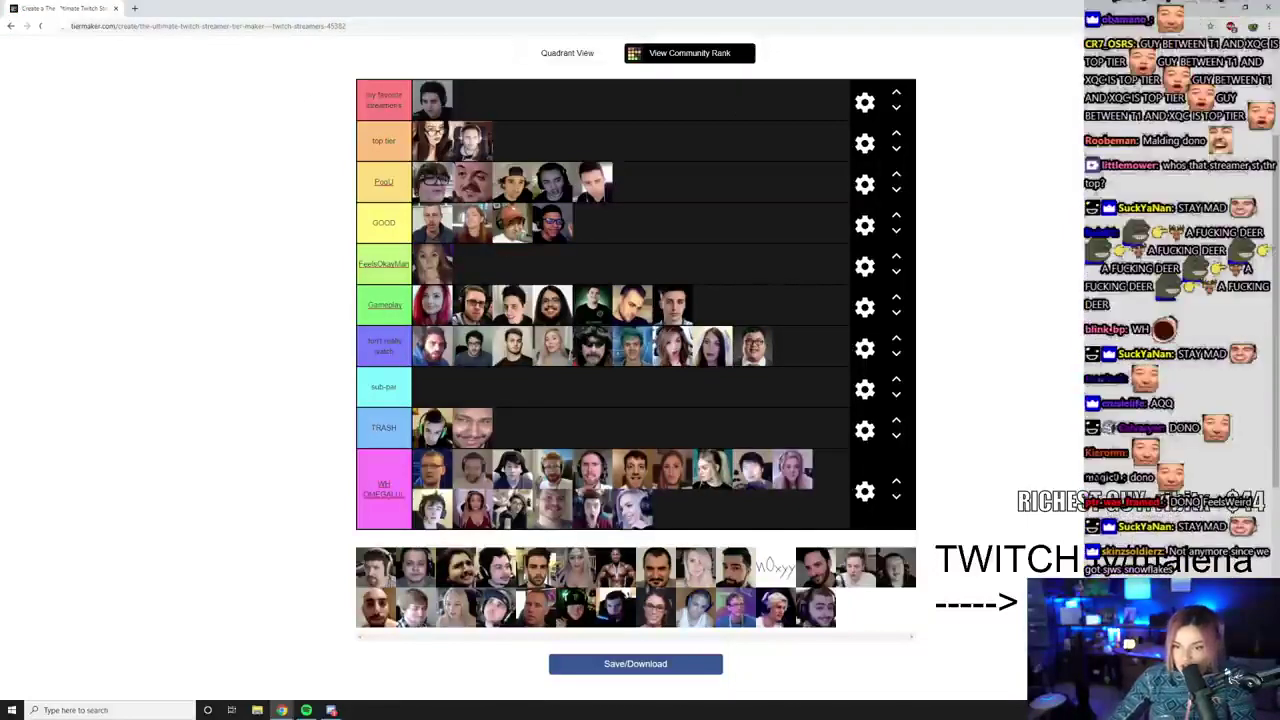
Step: Add one streamer face each to my favorite streamers, PogU and the top tier
left_click_drag(535, 567, 558, 100)
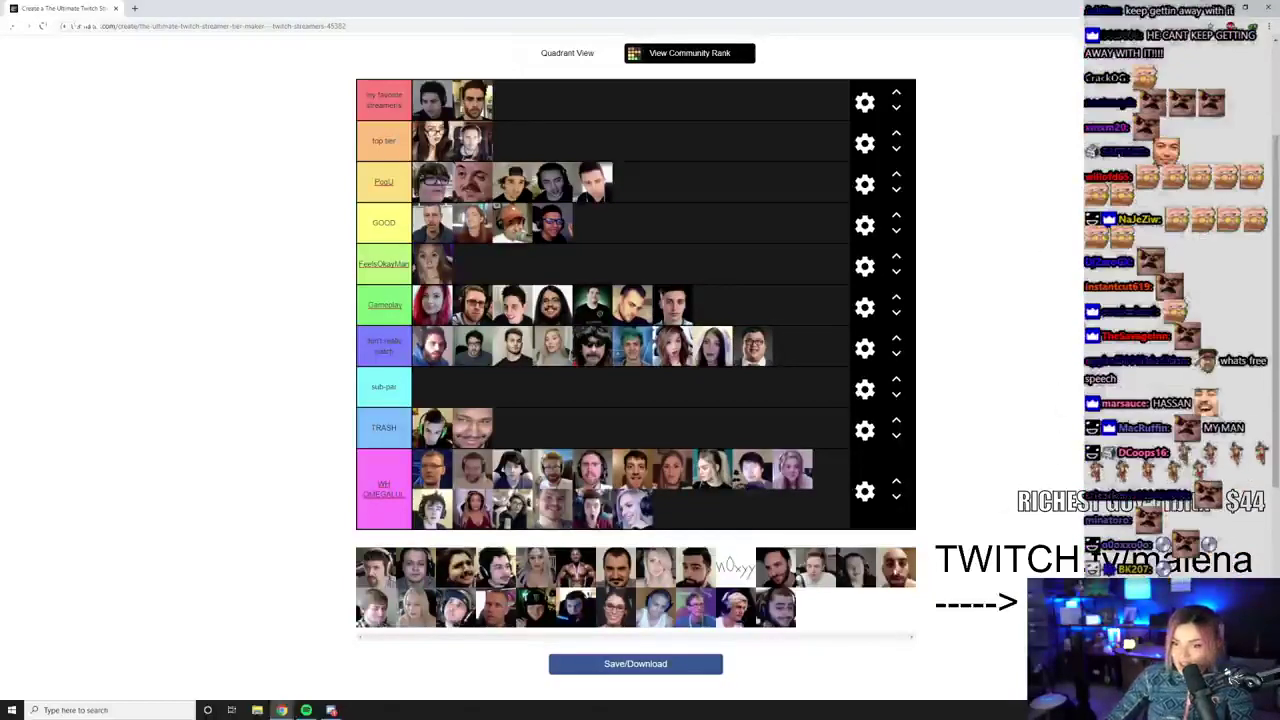
left_click_drag(776, 606, 708, 190)
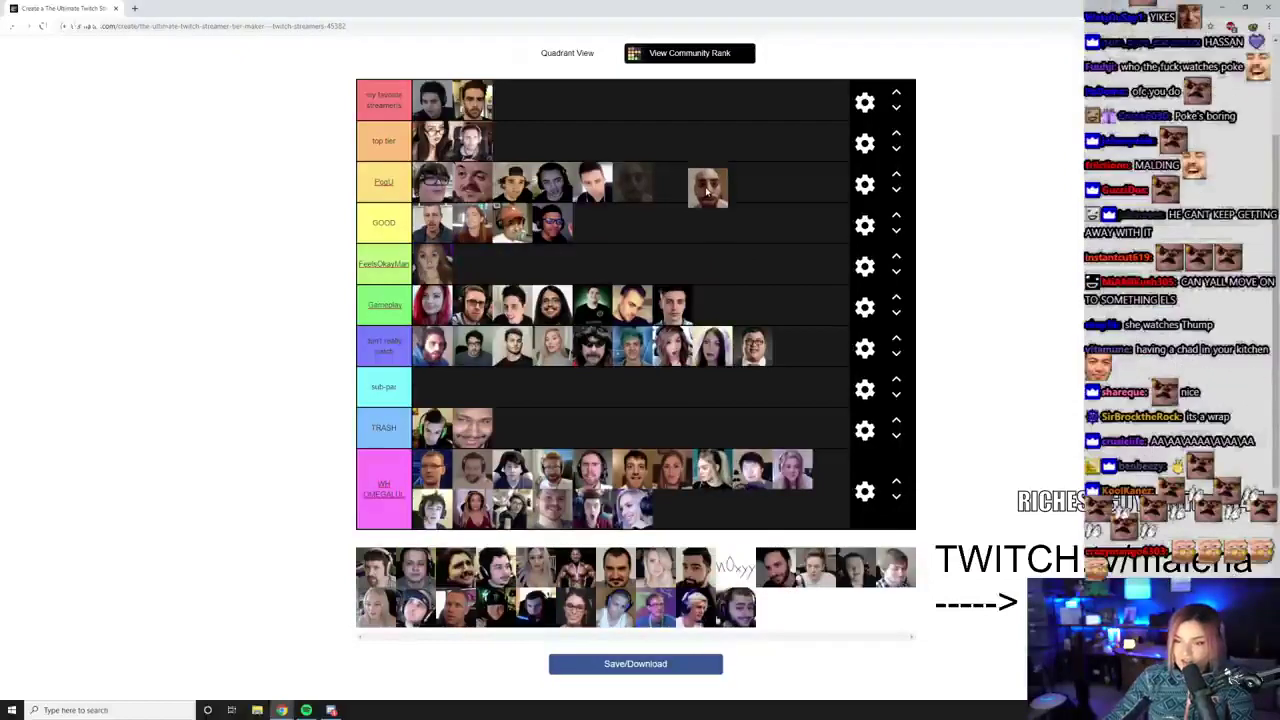
left_click_drag(708, 192, 698, 193)
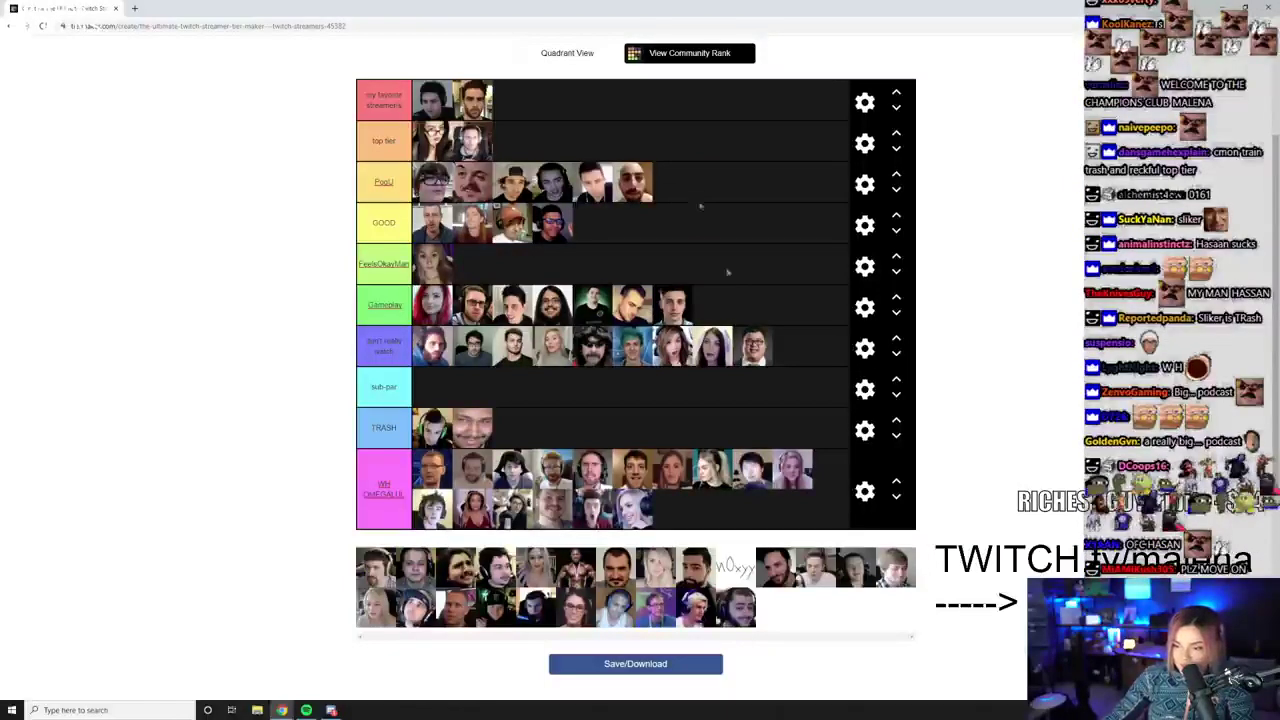
mouse_move(375, 607)
left_mouse_down()
mouse_move(578, 137)
mouse_move(560, 140)
left_mouse_up()
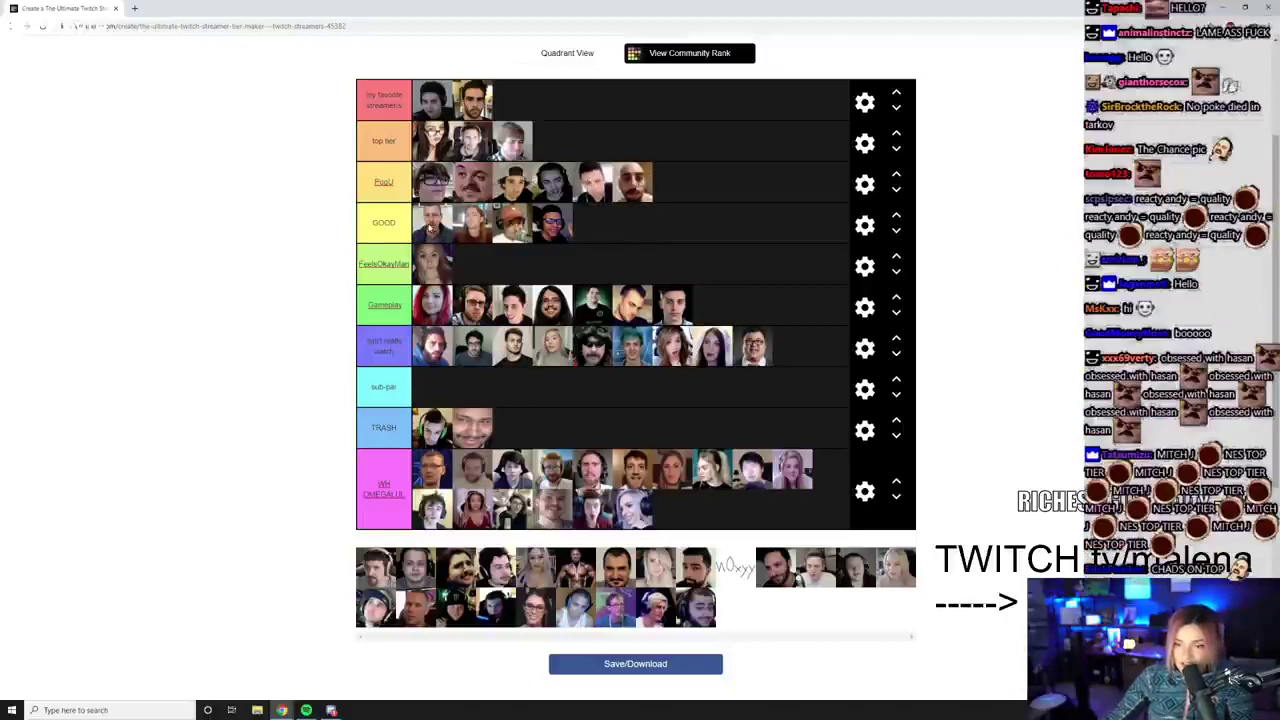
double_click(384, 222)
Step: Retype the GOOD label, add M0xyy and a blonde streamer to don't really watch, one face to GOOD
type("Good")
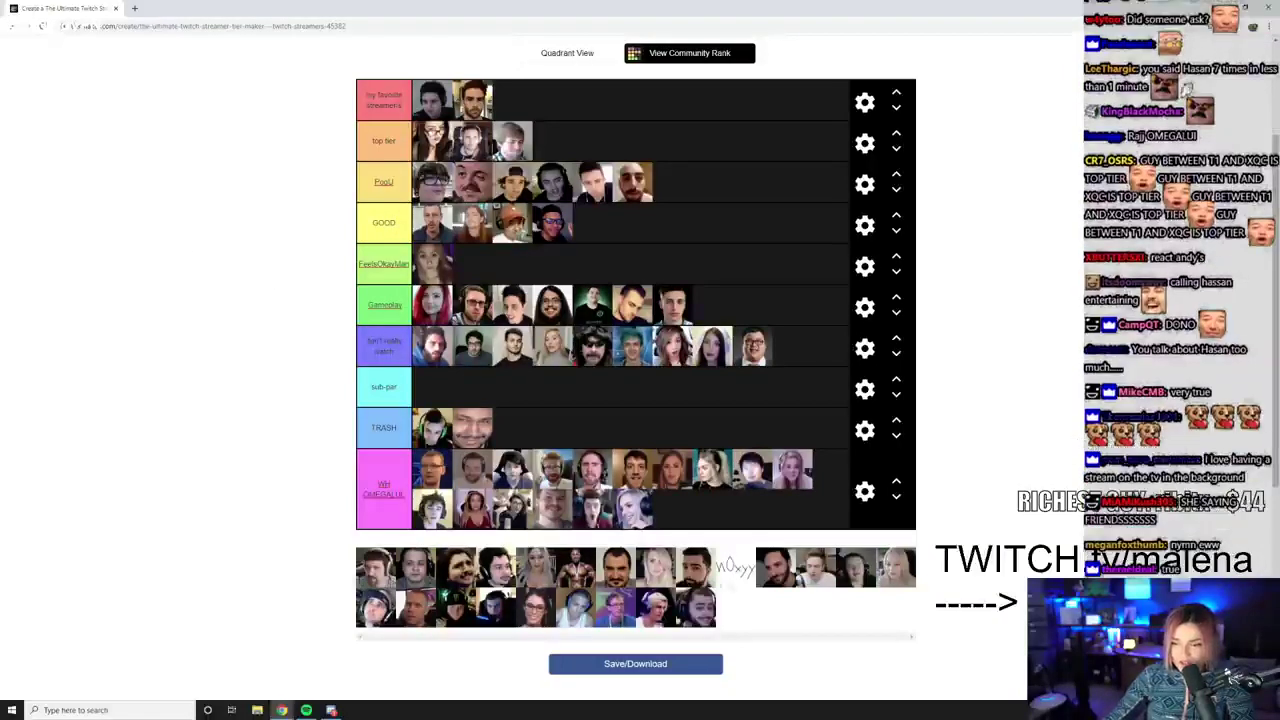
left_click_drag(731, 575, 792, 346)
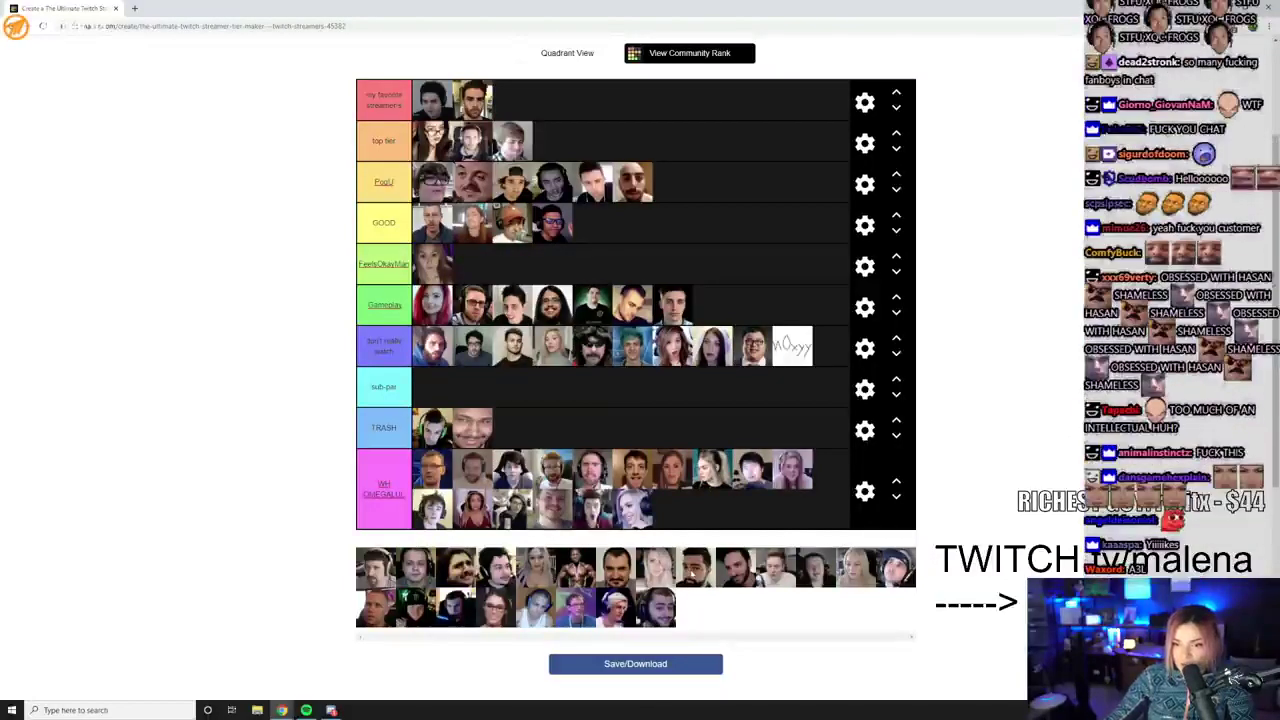
left_click_drag(696, 567, 689, 237)
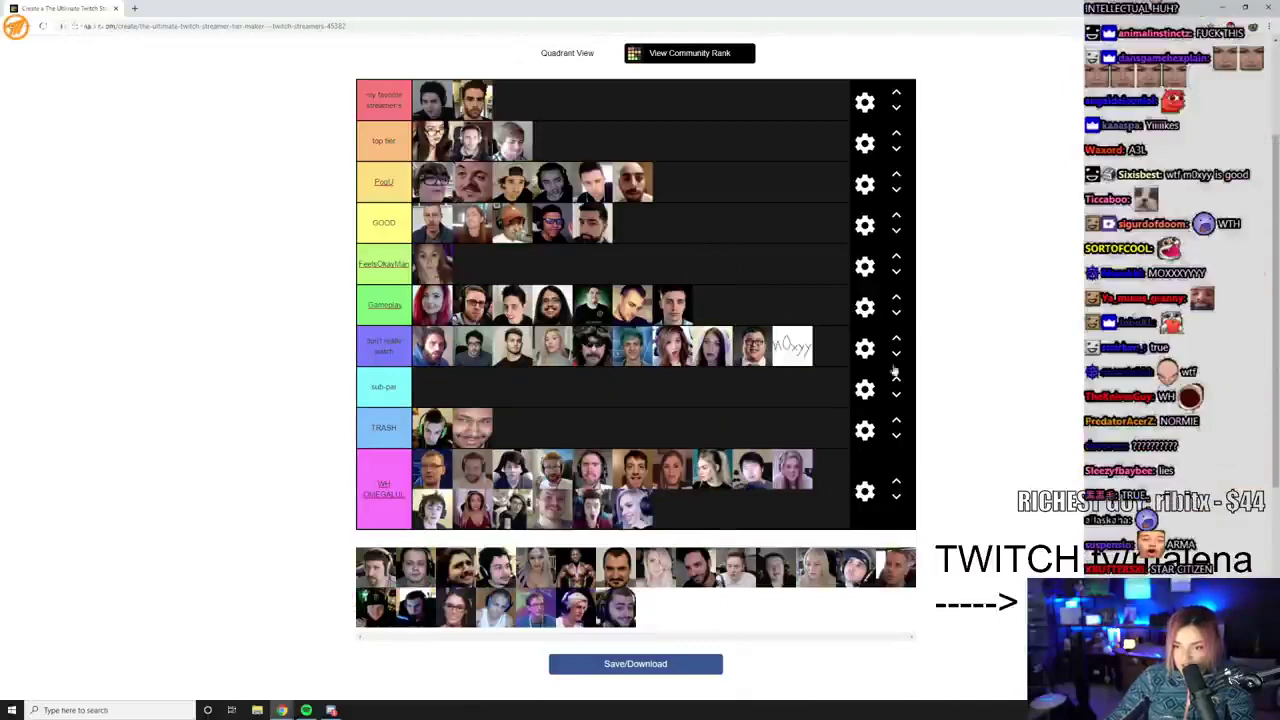
left_click_drag(535, 607, 820, 350)
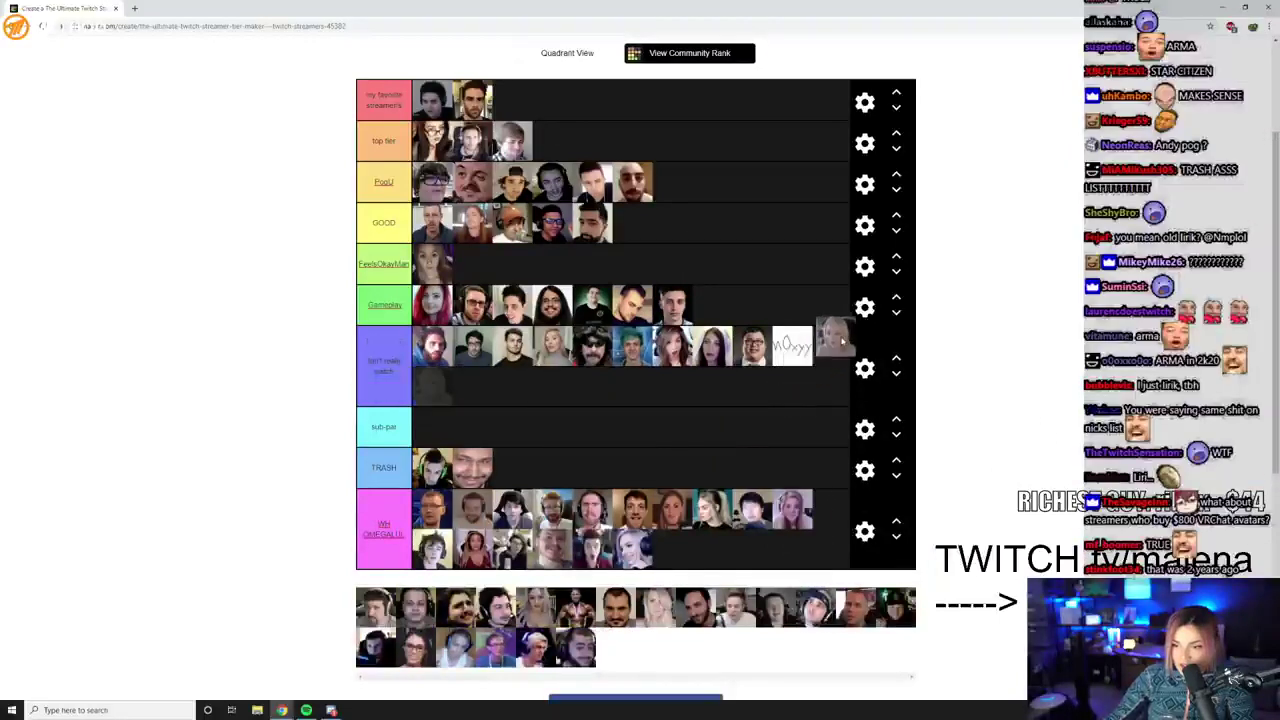
Step: Add a face to the end of Gameplay, one to the top tier, and three to don't really watch
scroll(557, 655, "down", 1)
scroll(557, 655, "up", 1)
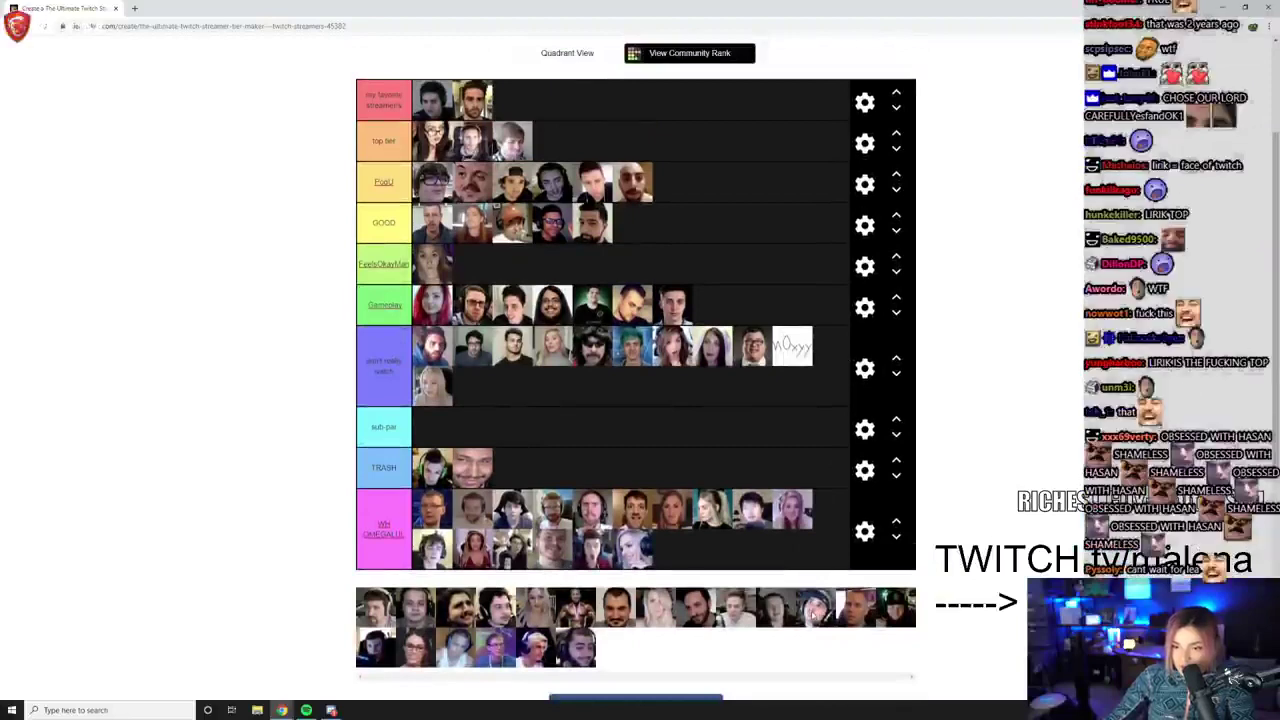
left_click_drag(557, 650, 482, 385)
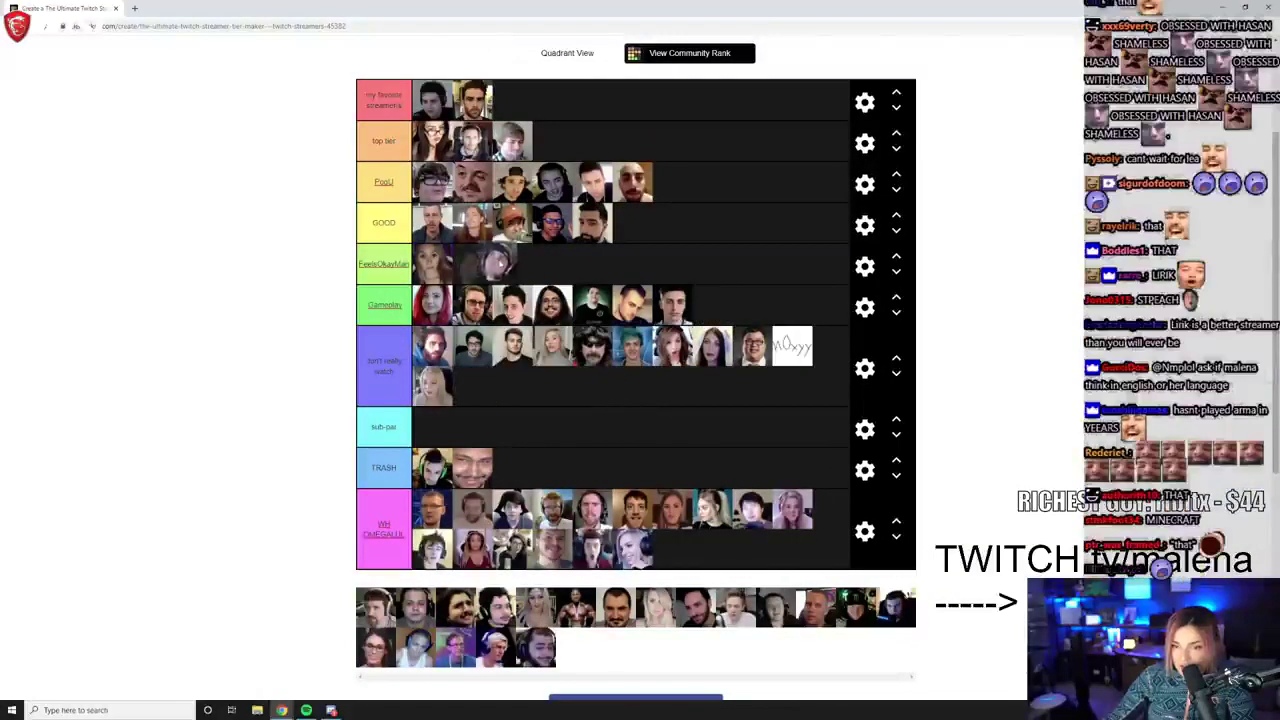
left_click_drag(482, 385, 786, 308)
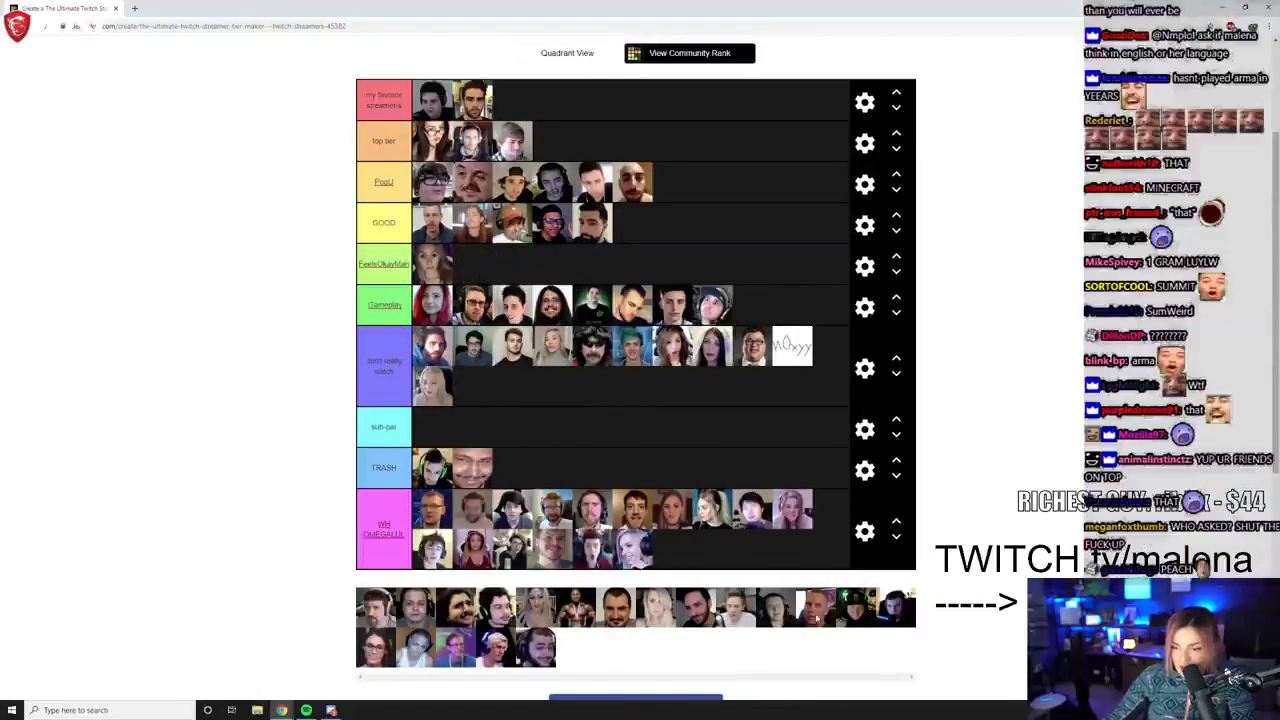
left_click_drag(816, 612, 472, 385)
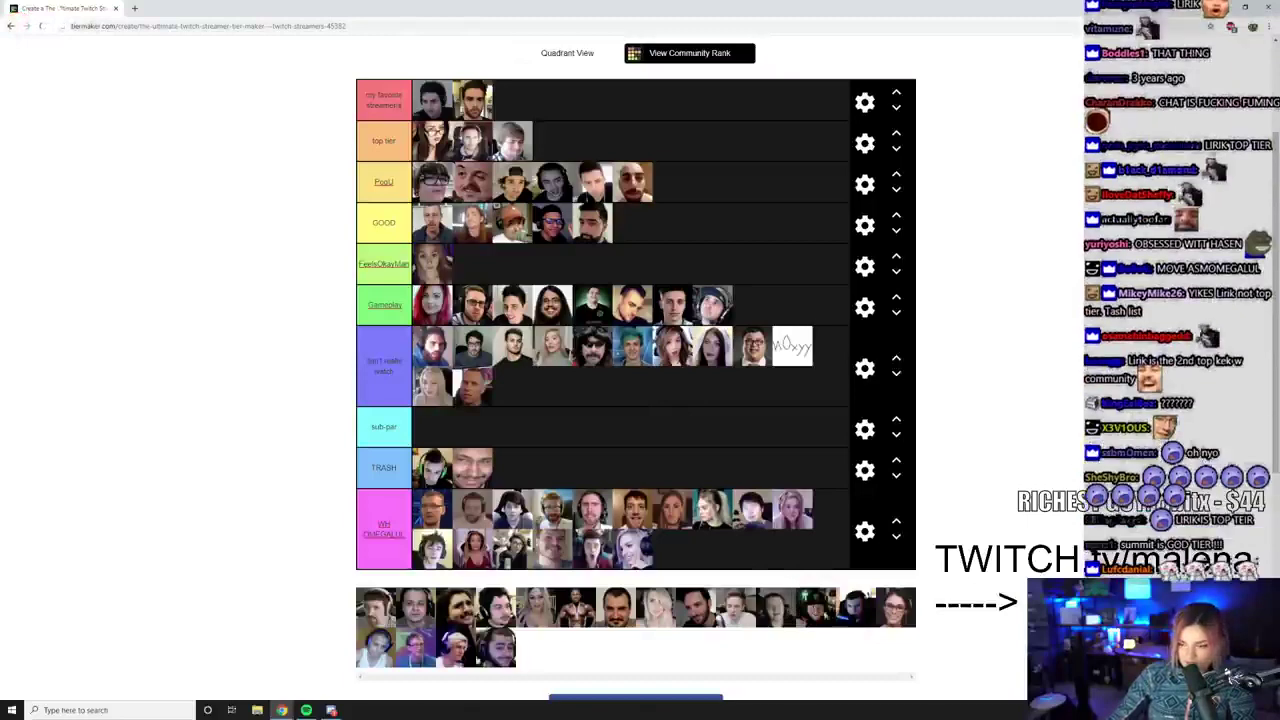
left_click_drag(855, 618, 665, 140)
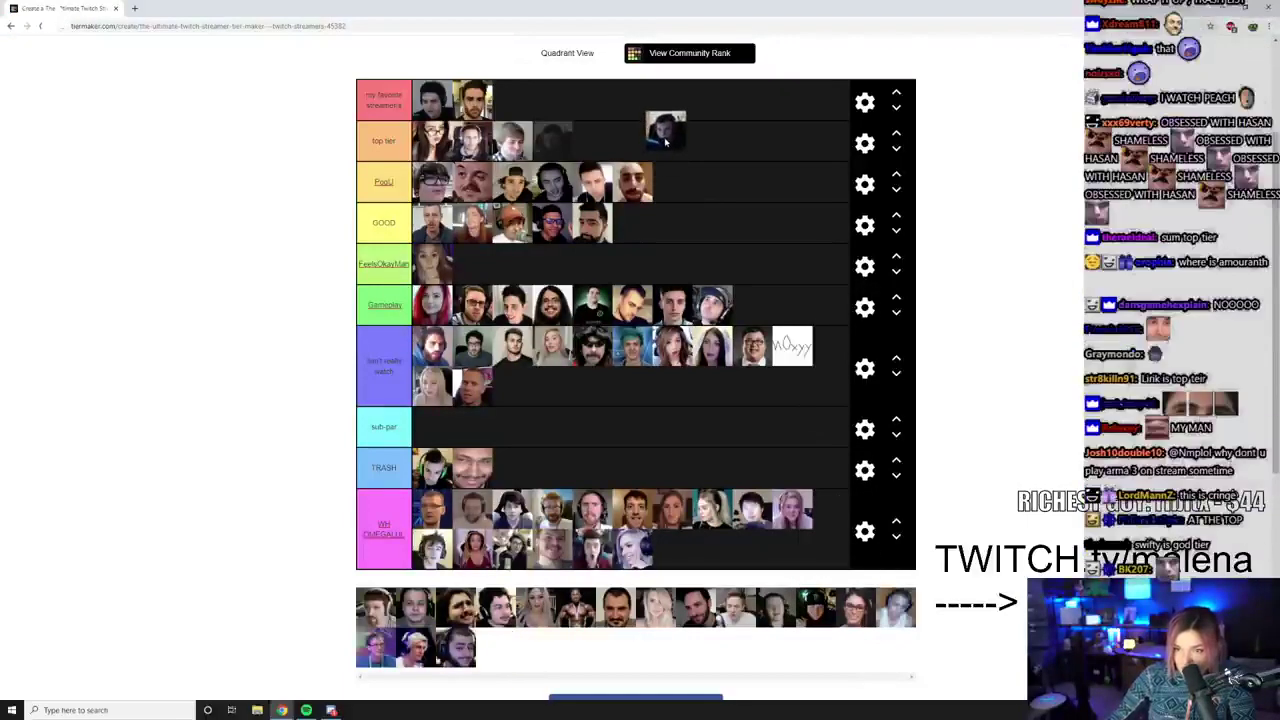
left_click_drag(665, 140, 665, 140)
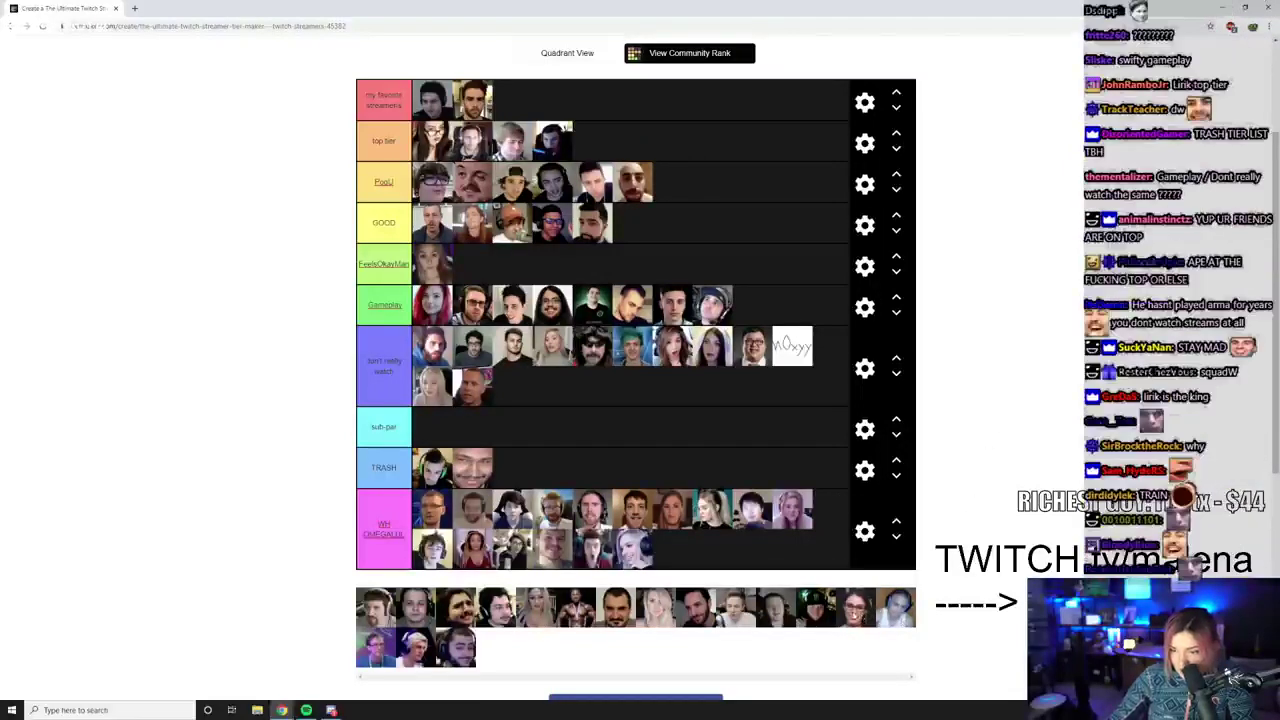
left_click_drag(868, 614, 515, 385)
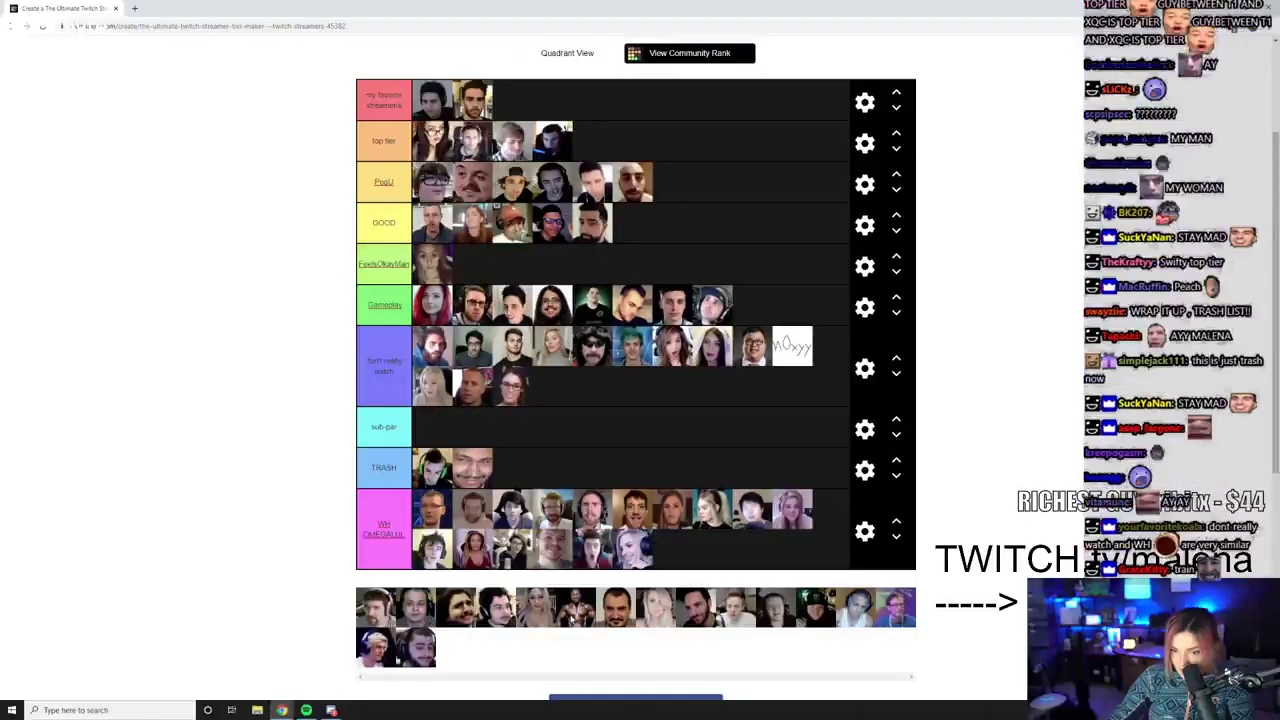
left_click_drag(576, 607, 551, 388)
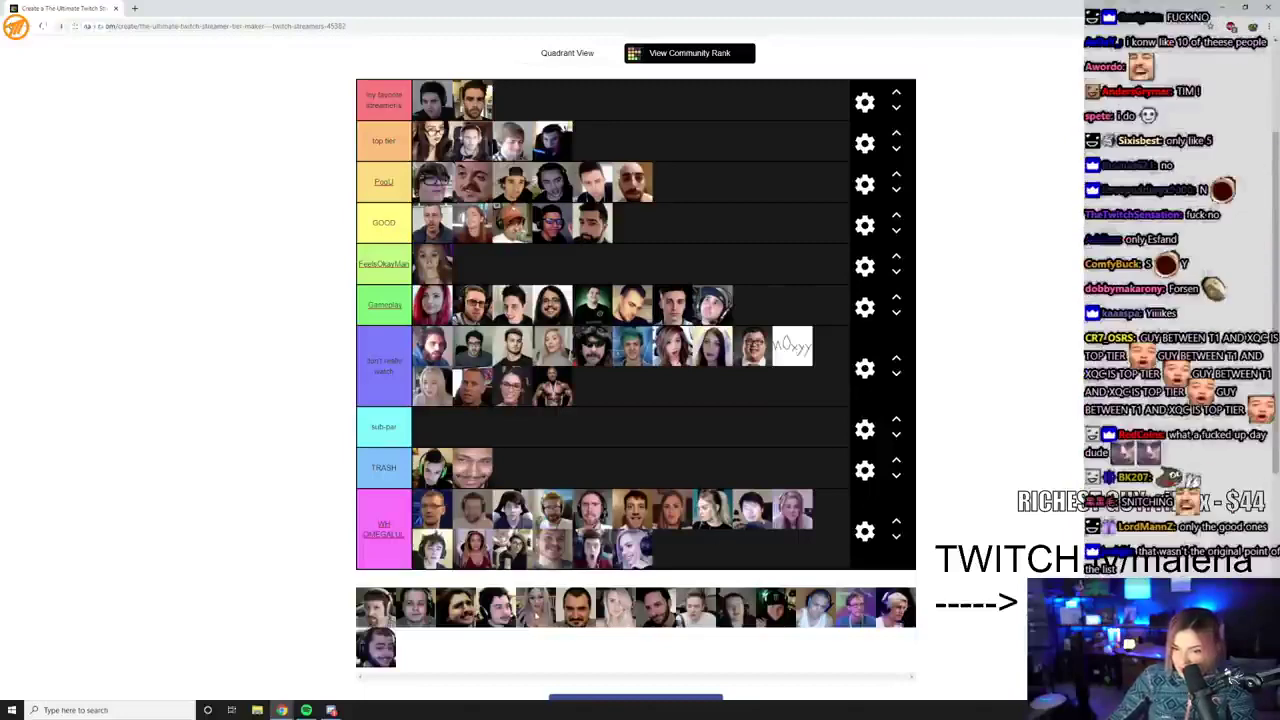
Step: Place a blonde streamer in FeelsOkayMan, a fifth top-tier face, and two more in PogU
left_click_drag(537, 612, 522, 264)
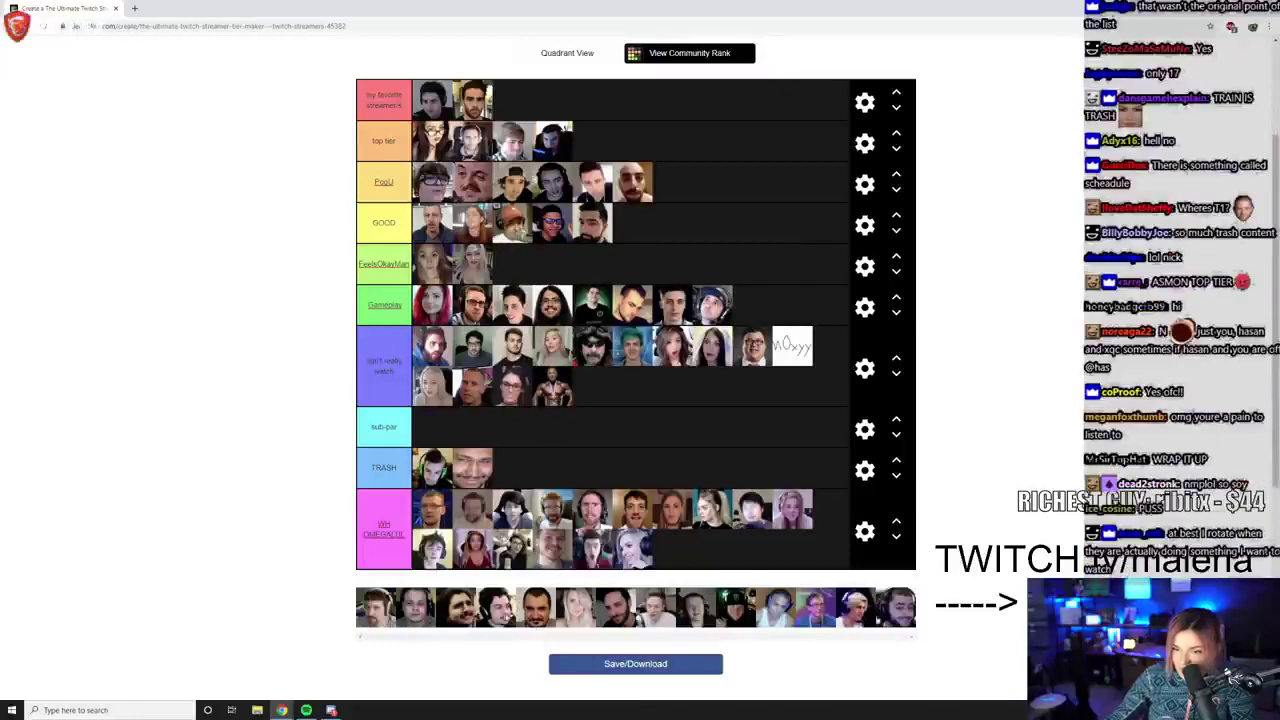
left_click_drag(616, 607, 662, 137)
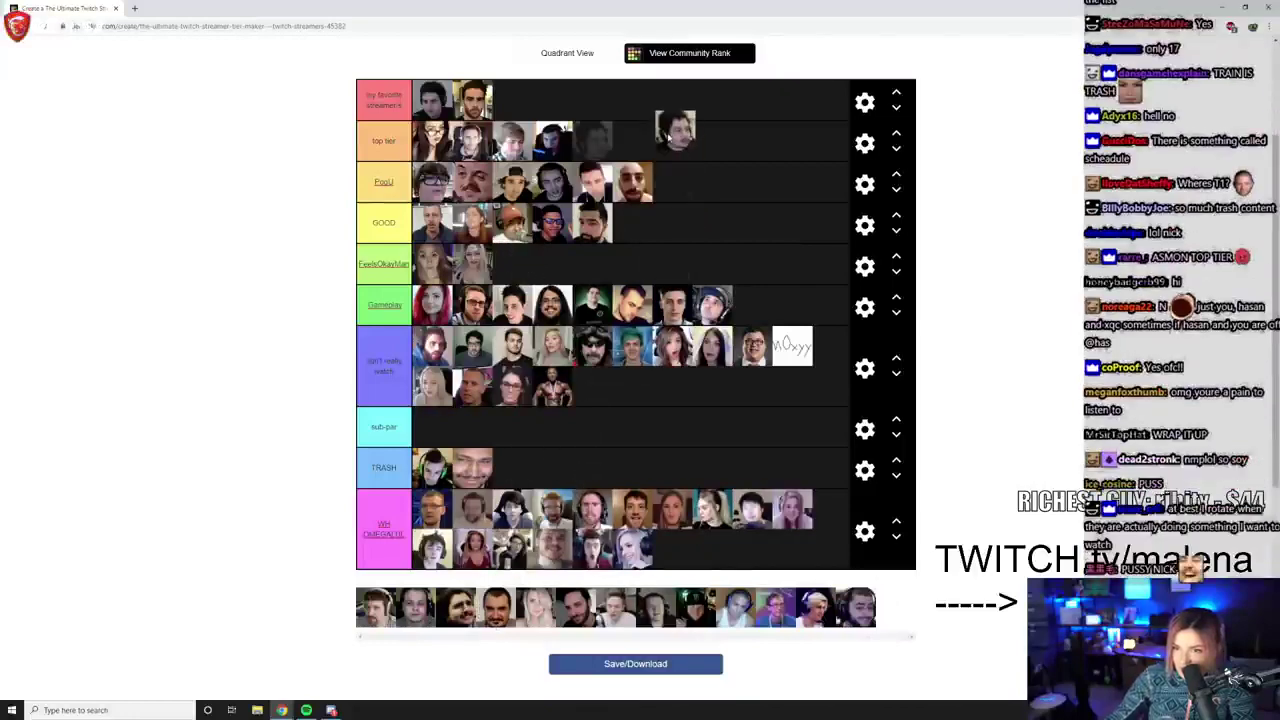
left_click_drag(662, 137, 668, 140)
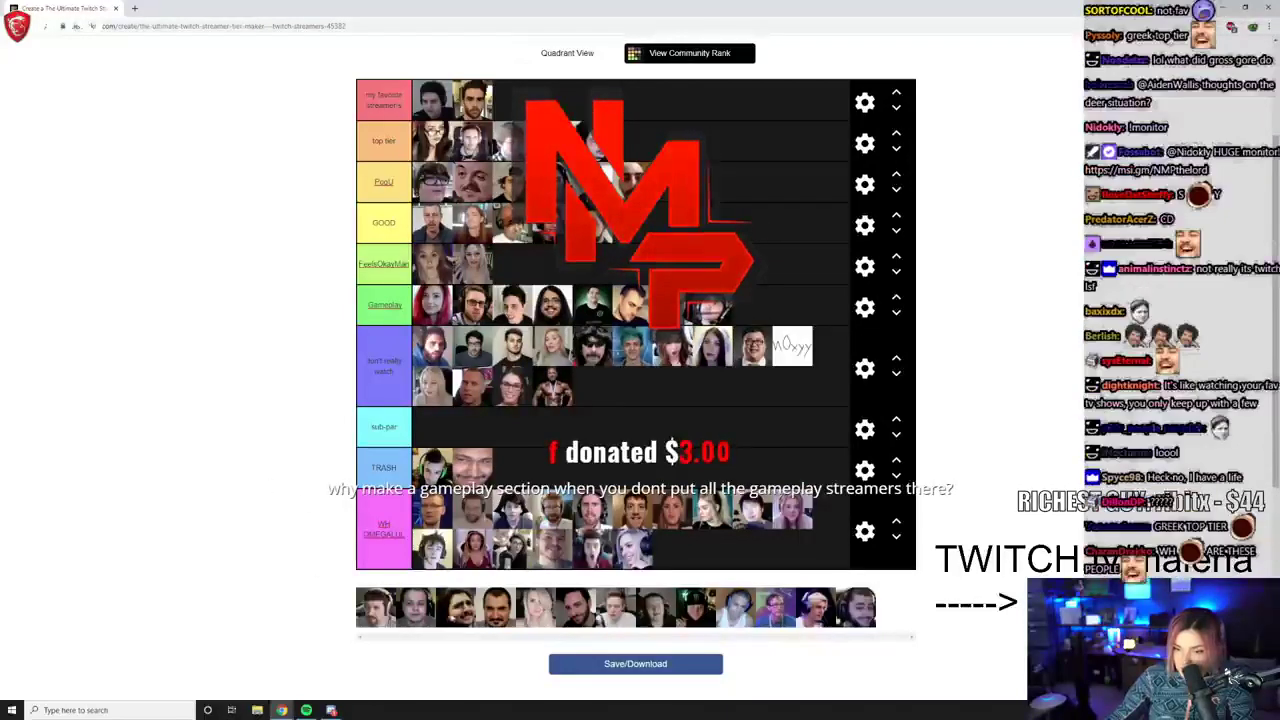
left_click_drag(456, 617, 672, 181)
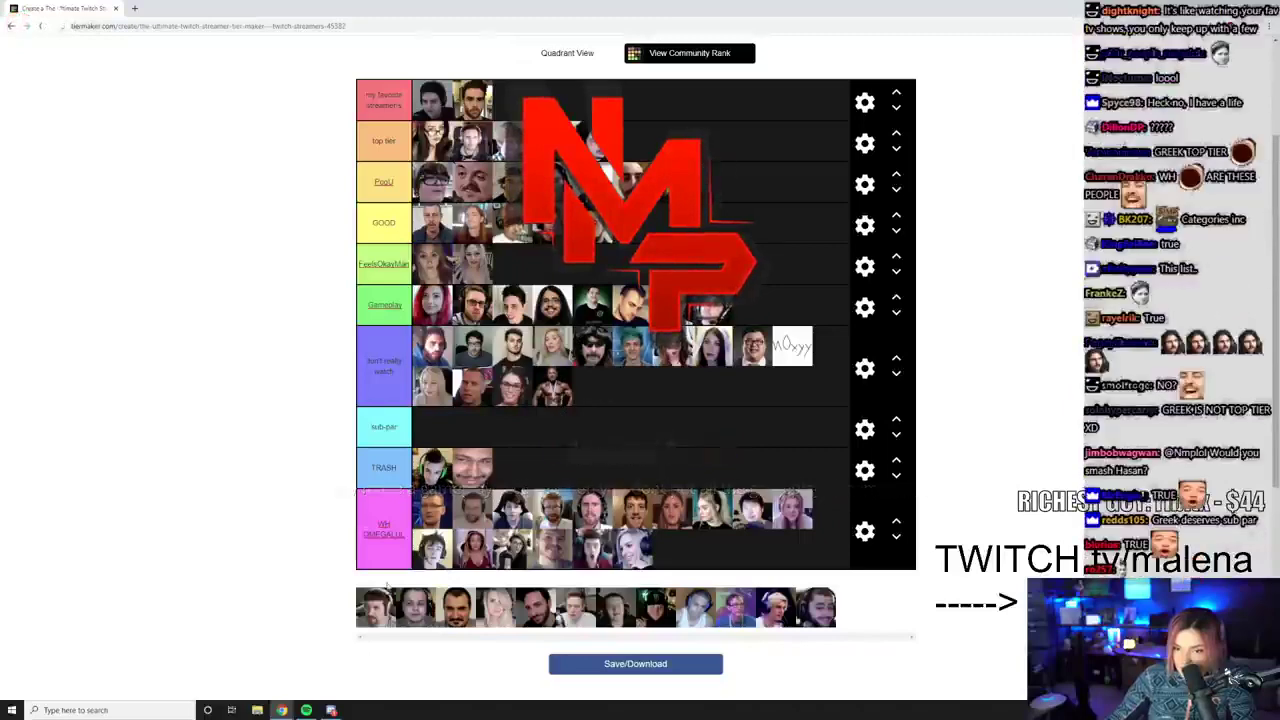
left_click_drag(456, 612, 740, 185)
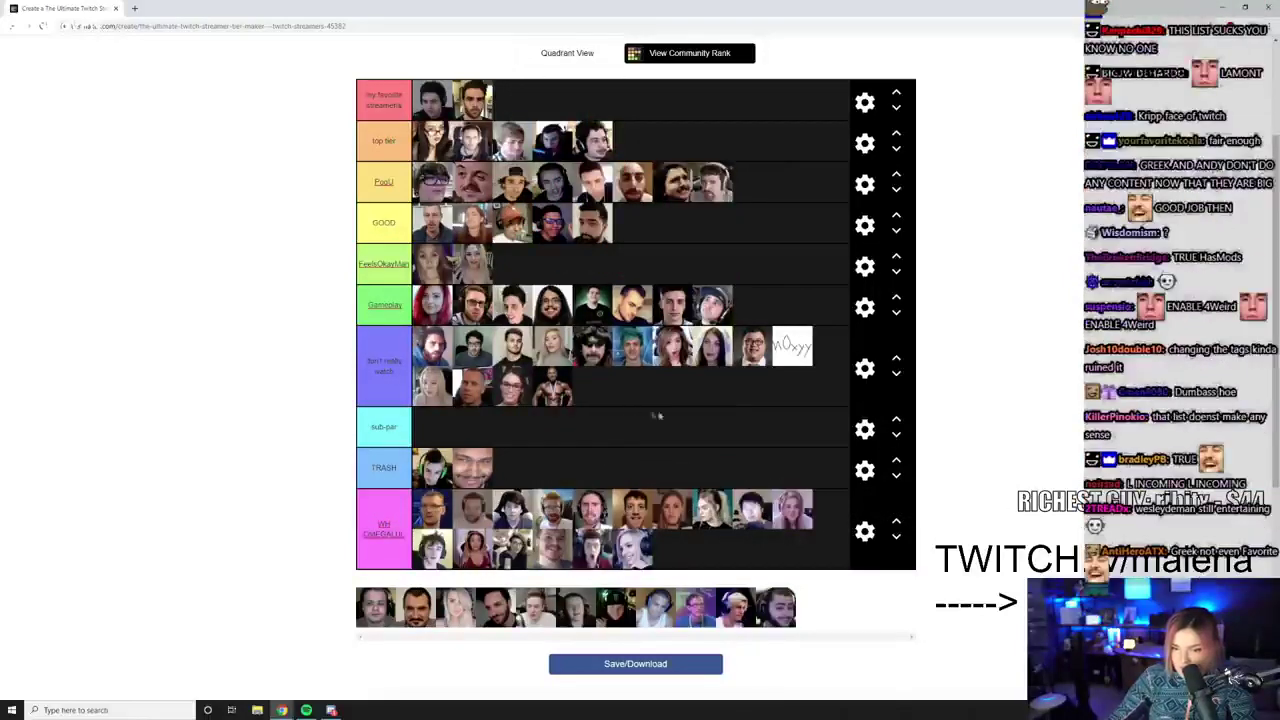
Step: Move the sub-par tier up to sit below FeelsOkayMan and clear its label text
left_click(896, 377)
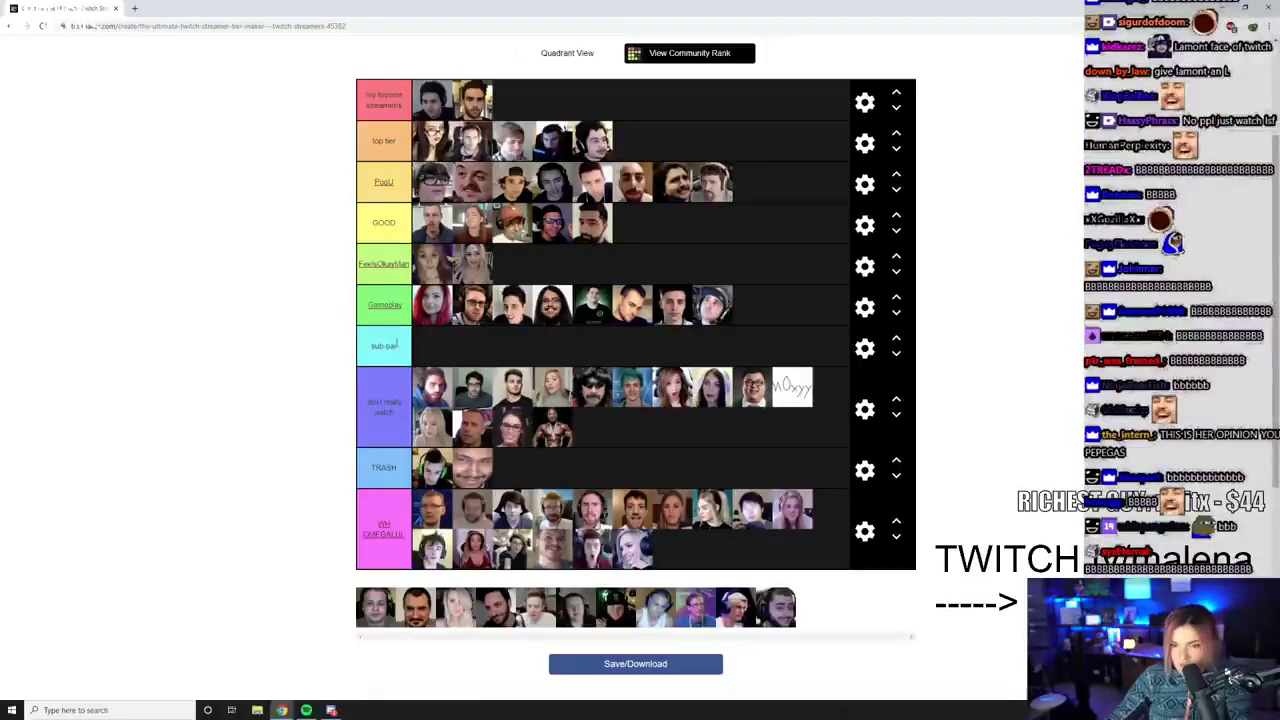
left_click(896, 338)
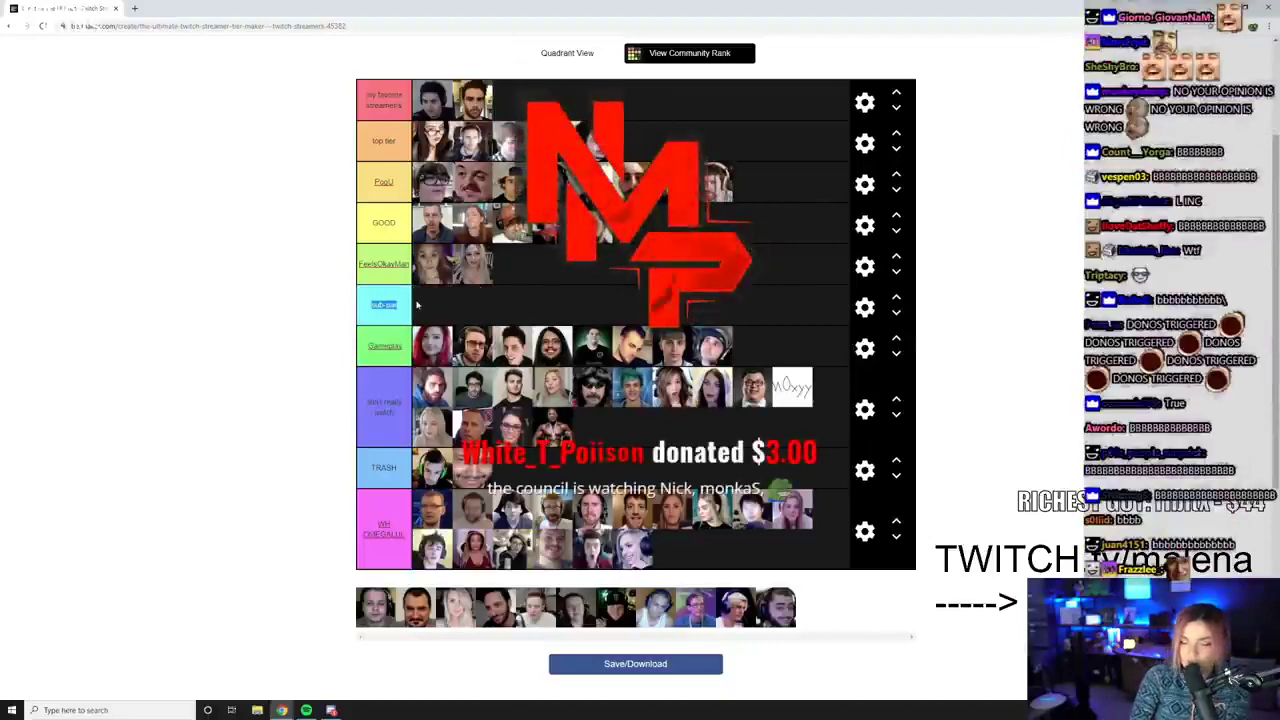
type("oka")
key("BackSpace")
key("BackSpace")
key("BackSpace")
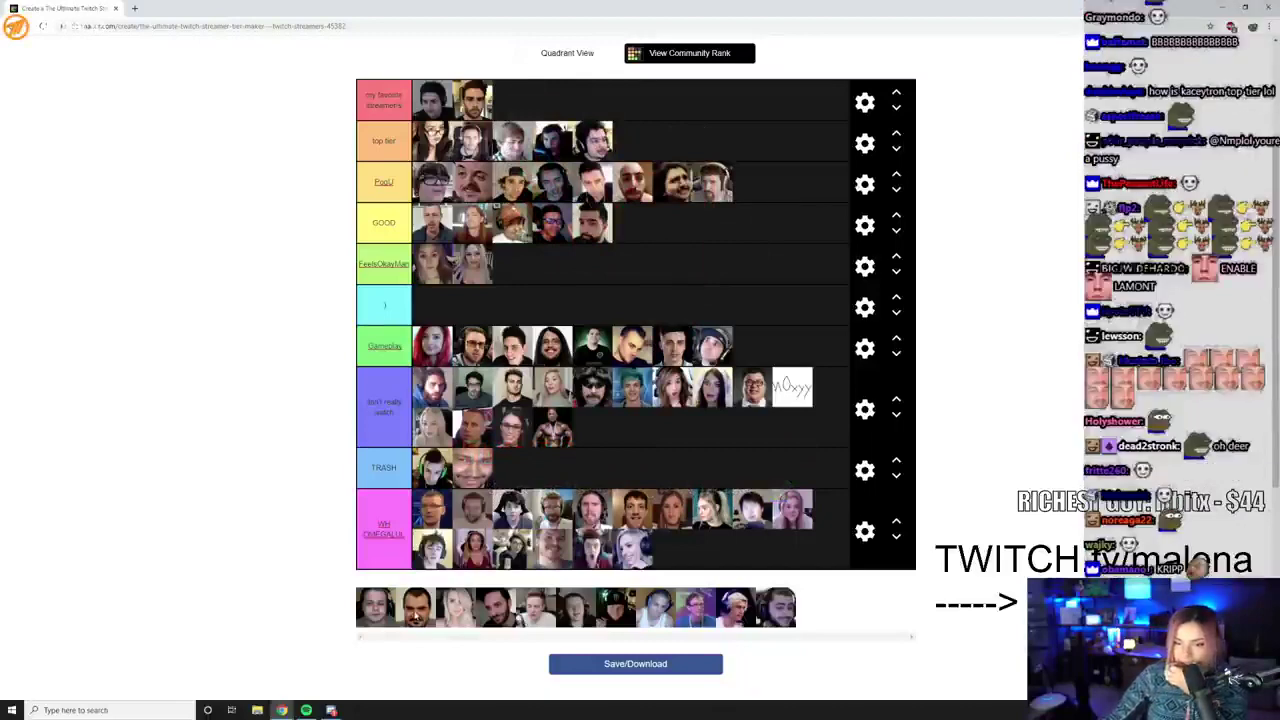
Step: Rank pool streamers into don't really watch (two), FeelsOkayMan and the end of PogU
left_click_drag(418, 618, 592, 427)
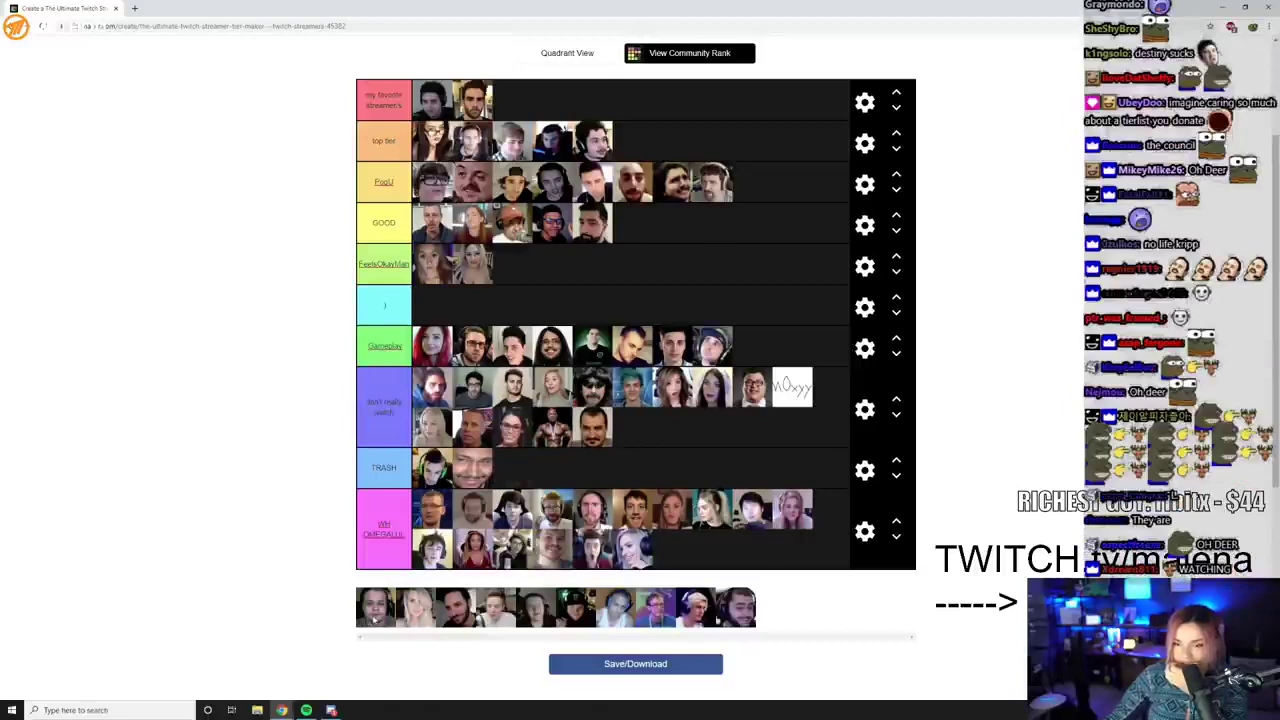
left_click_drag(375, 617, 662, 240)
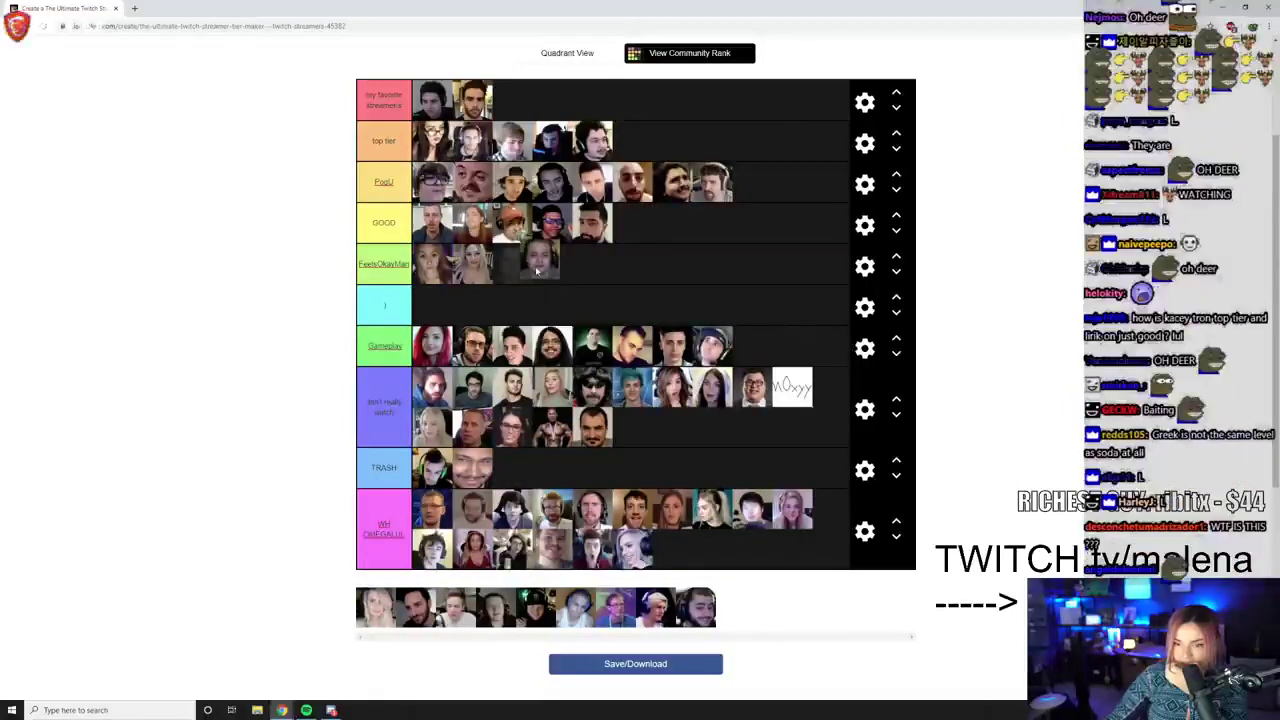
mouse_move(662, 240)
left_mouse_down()
mouse_move(641, 278)
mouse_move(641, 252)
left_mouse_up()
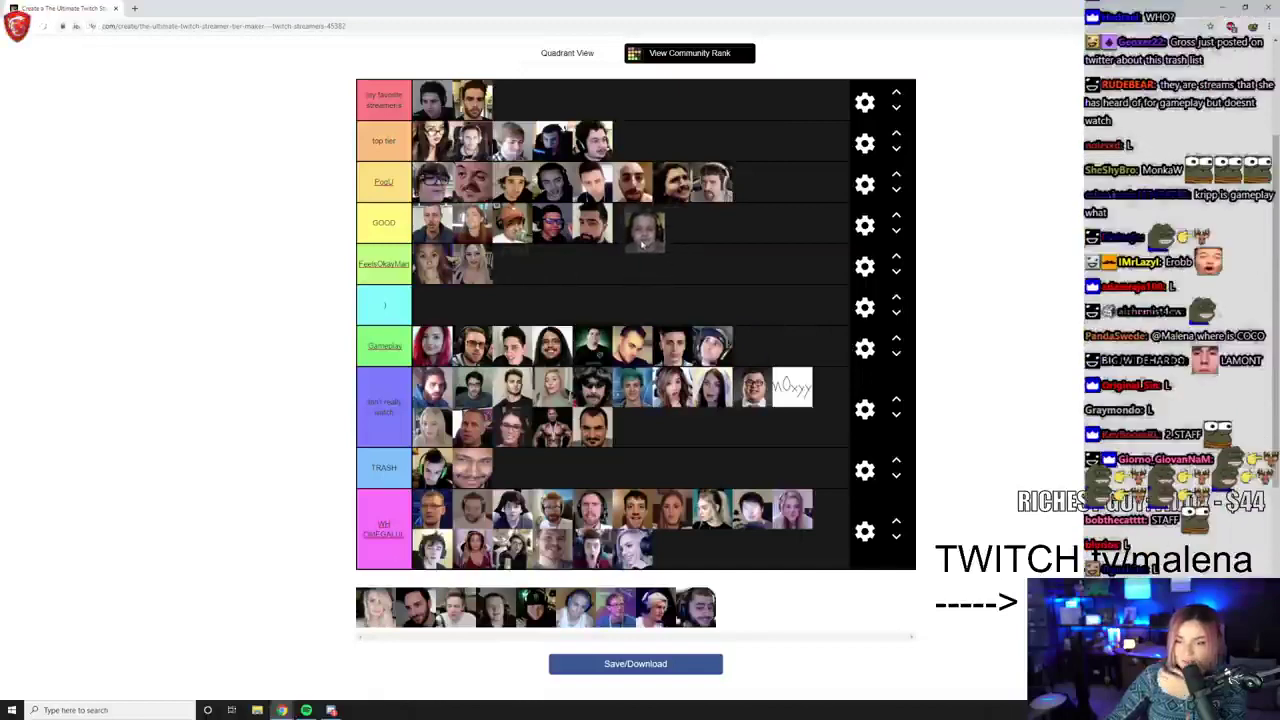
left_click_drag(641, 252, 621, 282)
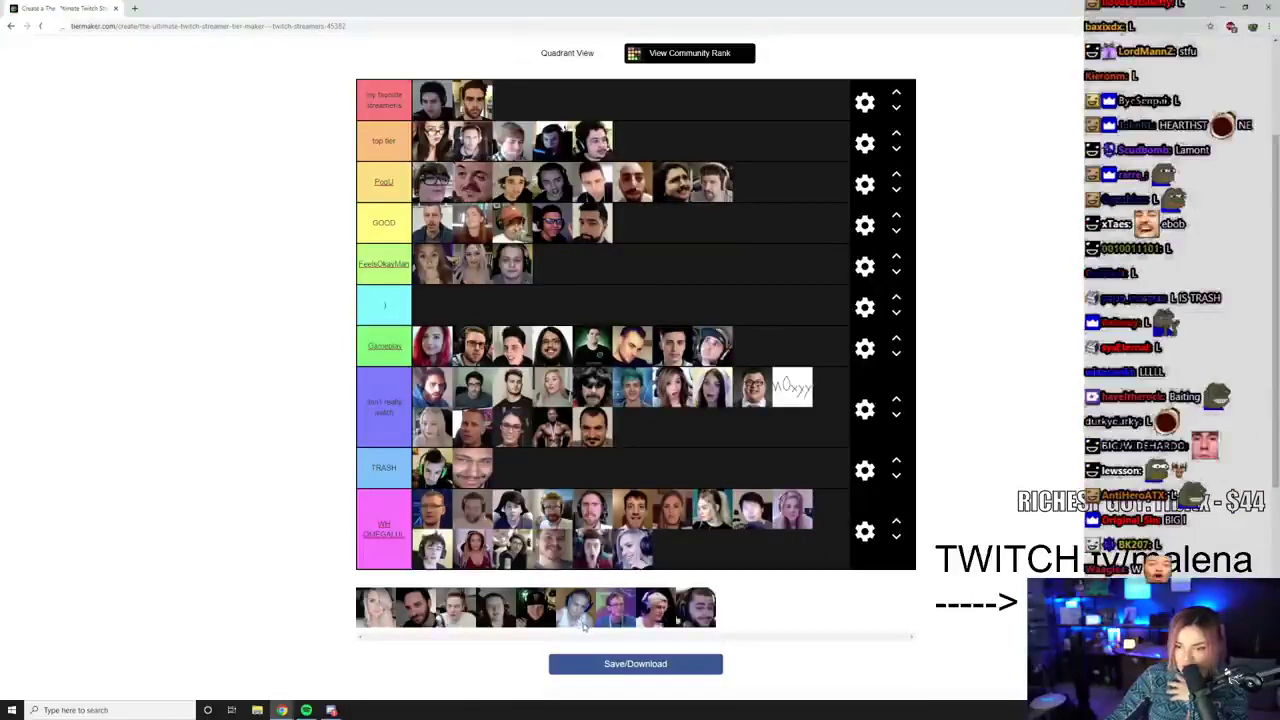
left_click_drag(575, 607, 632, 425)
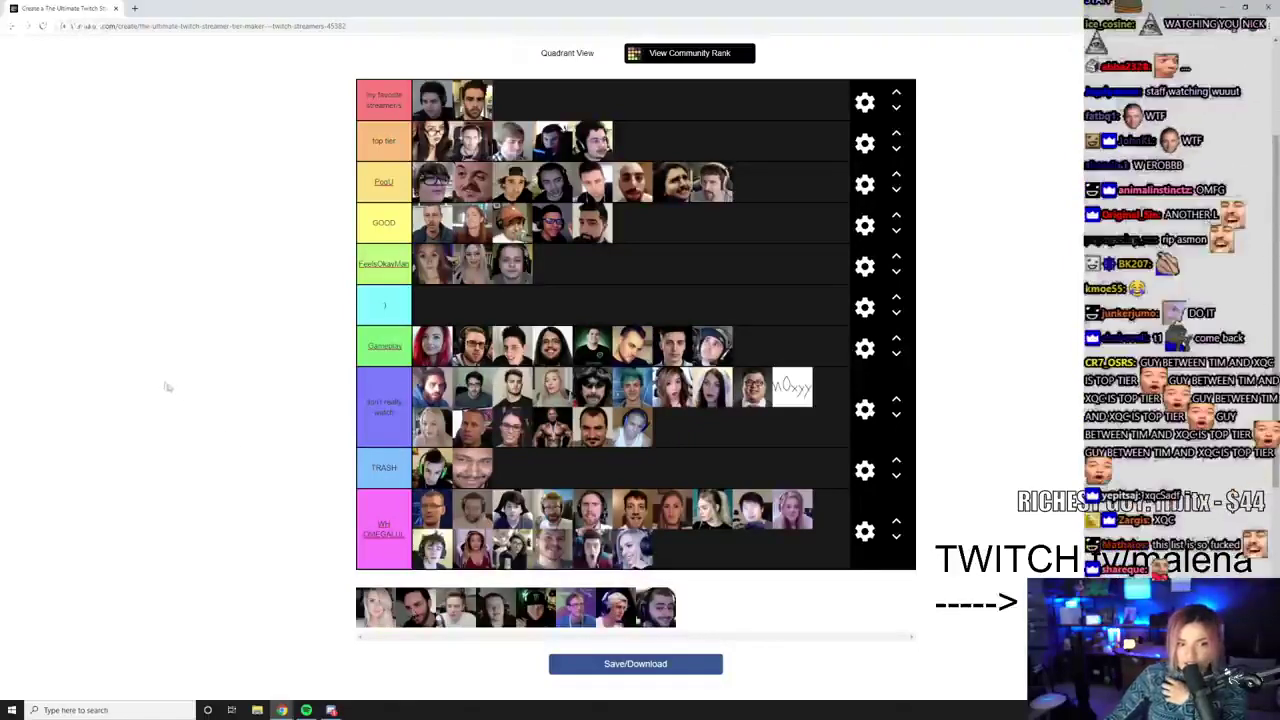
left_click_drag(418, 610, 752, 182)
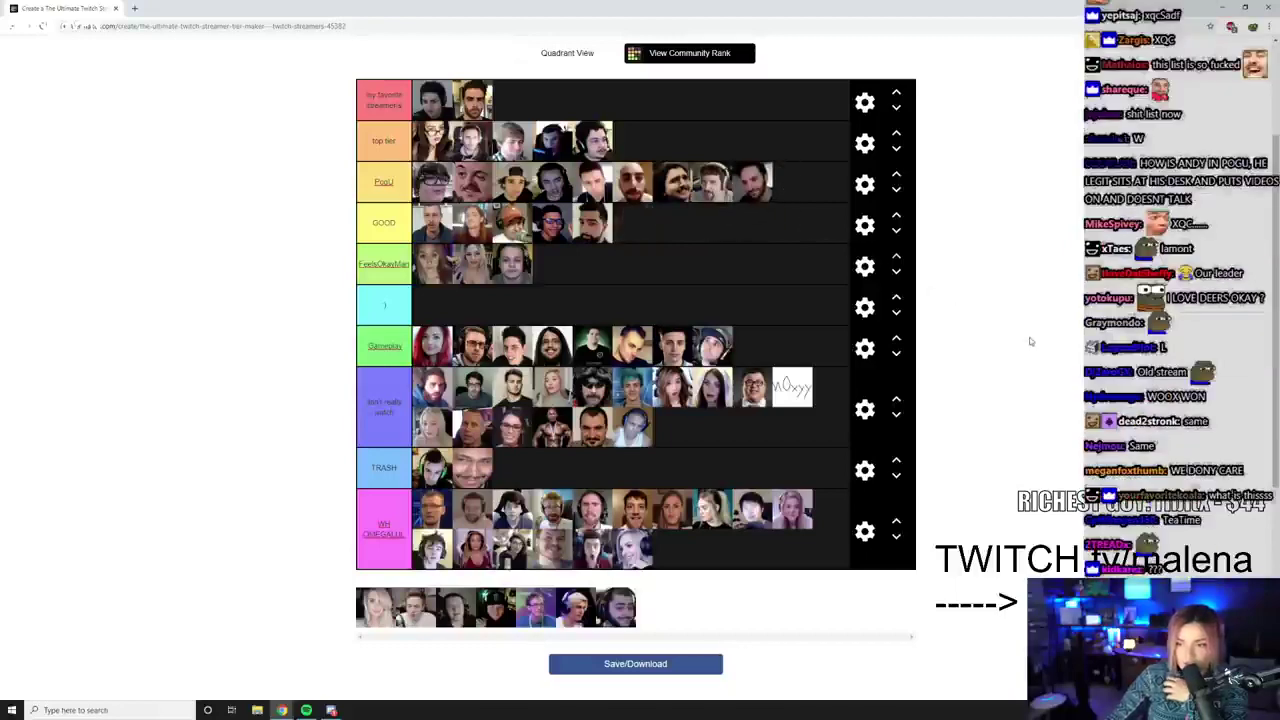
Step: Put four pool streamers into the WH OMEGALUL tier
left_click_drag(628, 622, 708, 560)
mouse_move(574, 626)
left_mouse_down()
mouse_move(712, 575)
mouse_move(712, 562)
left_mouse_up()
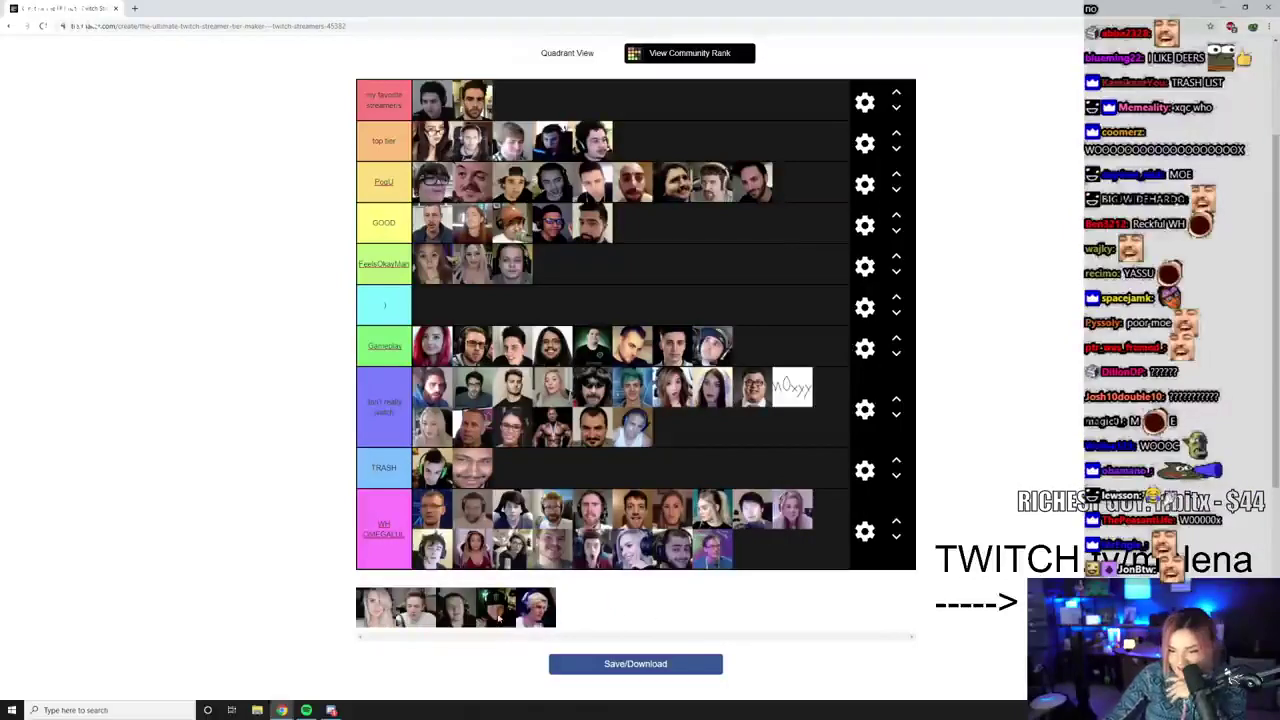
mouse_move(500, 608)
left_mouse_down()
mouse_move(675, 495)
mouse_move(673, 428)
left_mouse_up()
left_click_drag(496, 607, 752, 548)
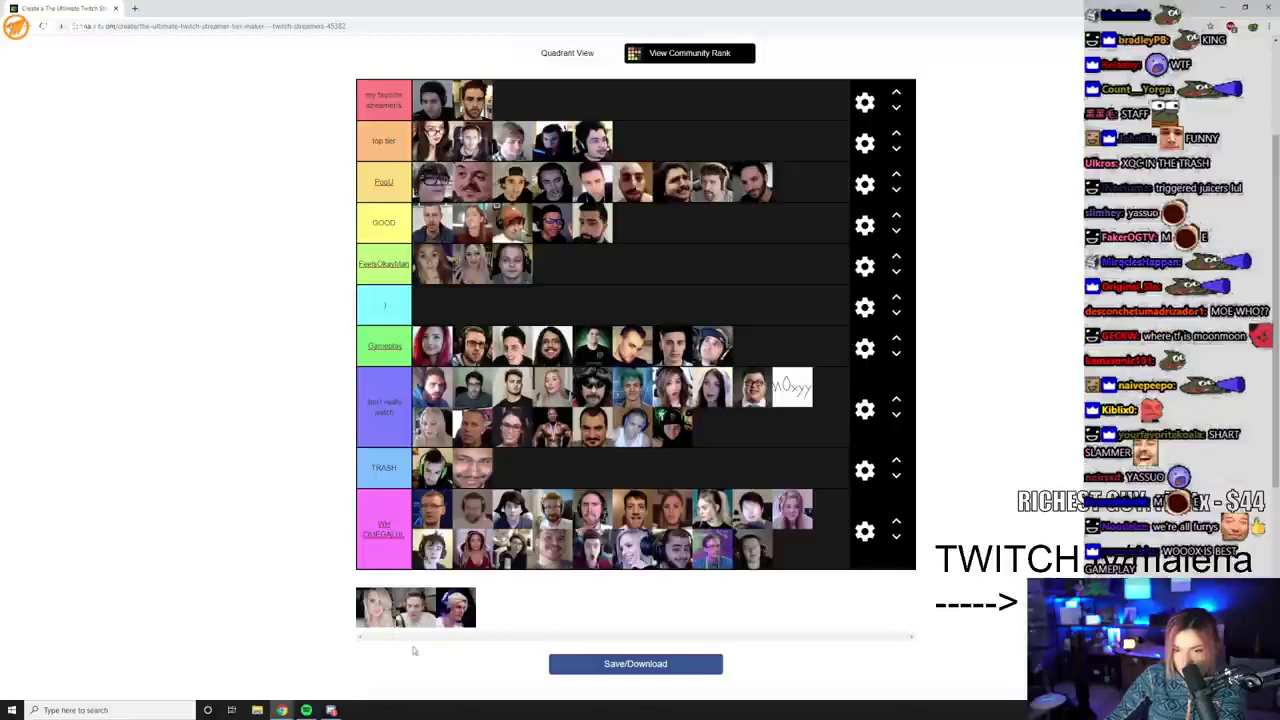
Step: Place the last pool streamers in don't really watch, GOOD and the end of PogU
left_click_drag(378, 607, 368, 620)
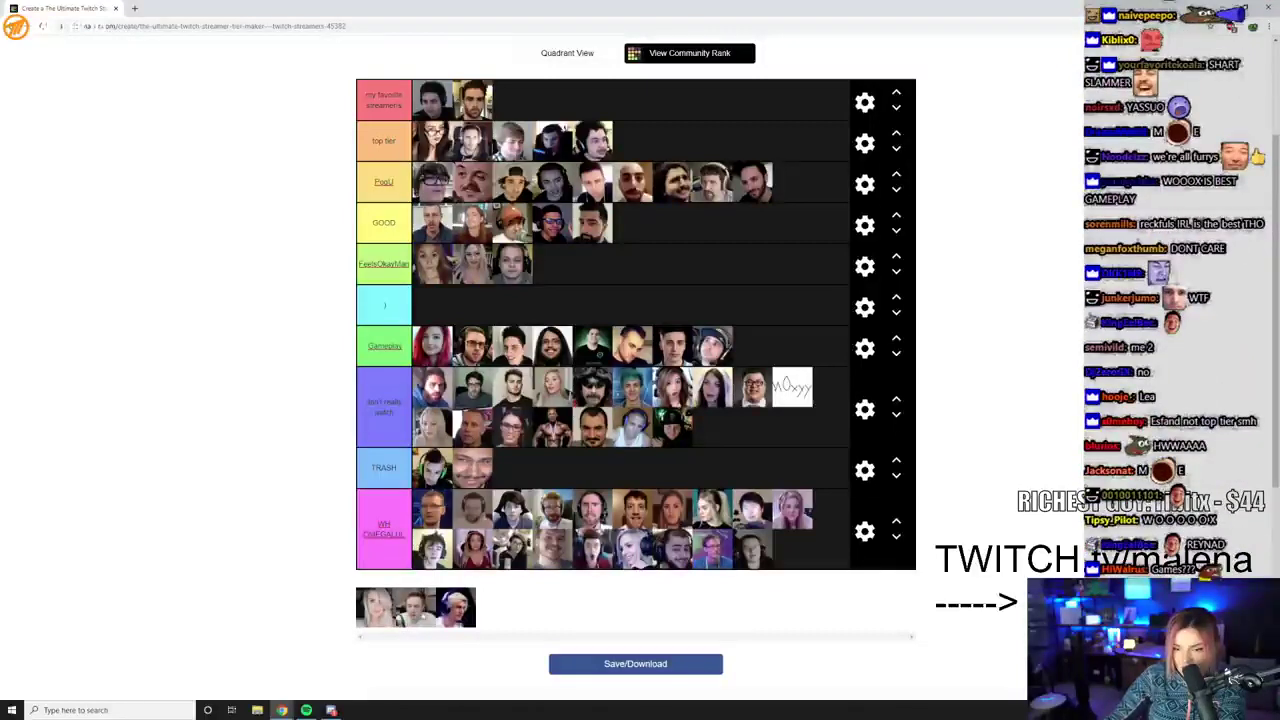
left_click_drag(370, 615, 712, 425)
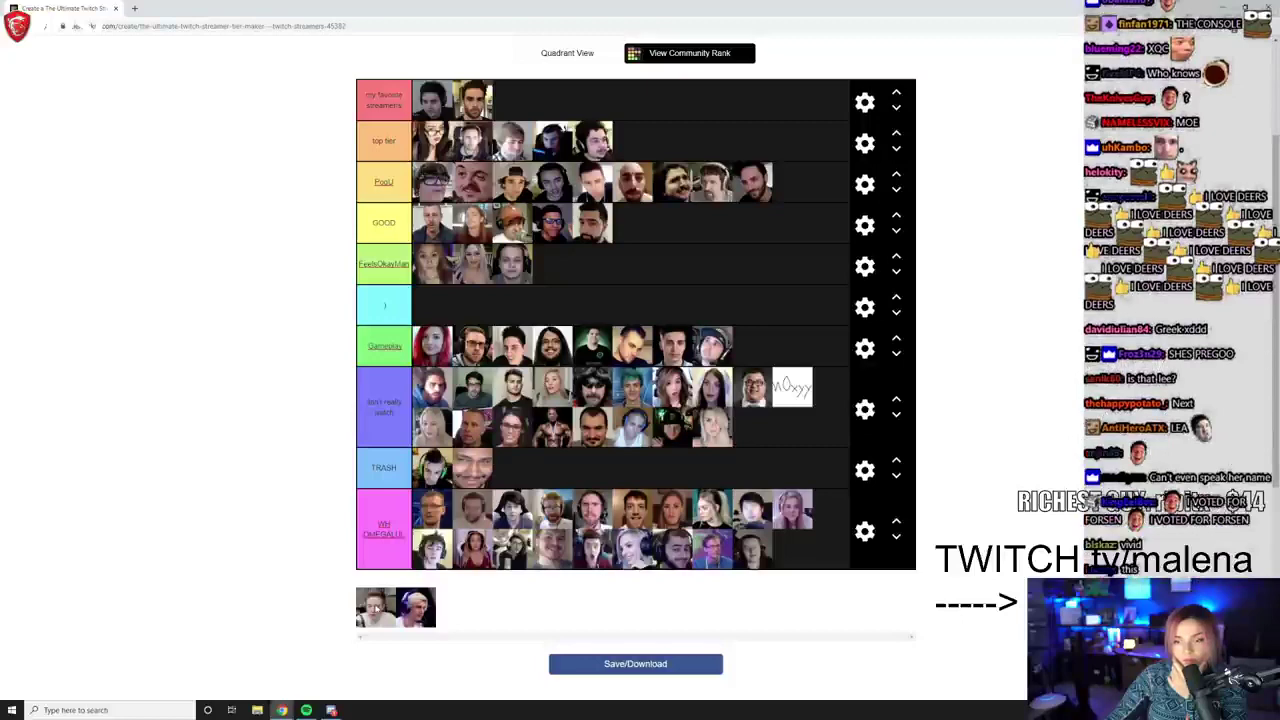
left_click_drag(376, 610, 676, 229)
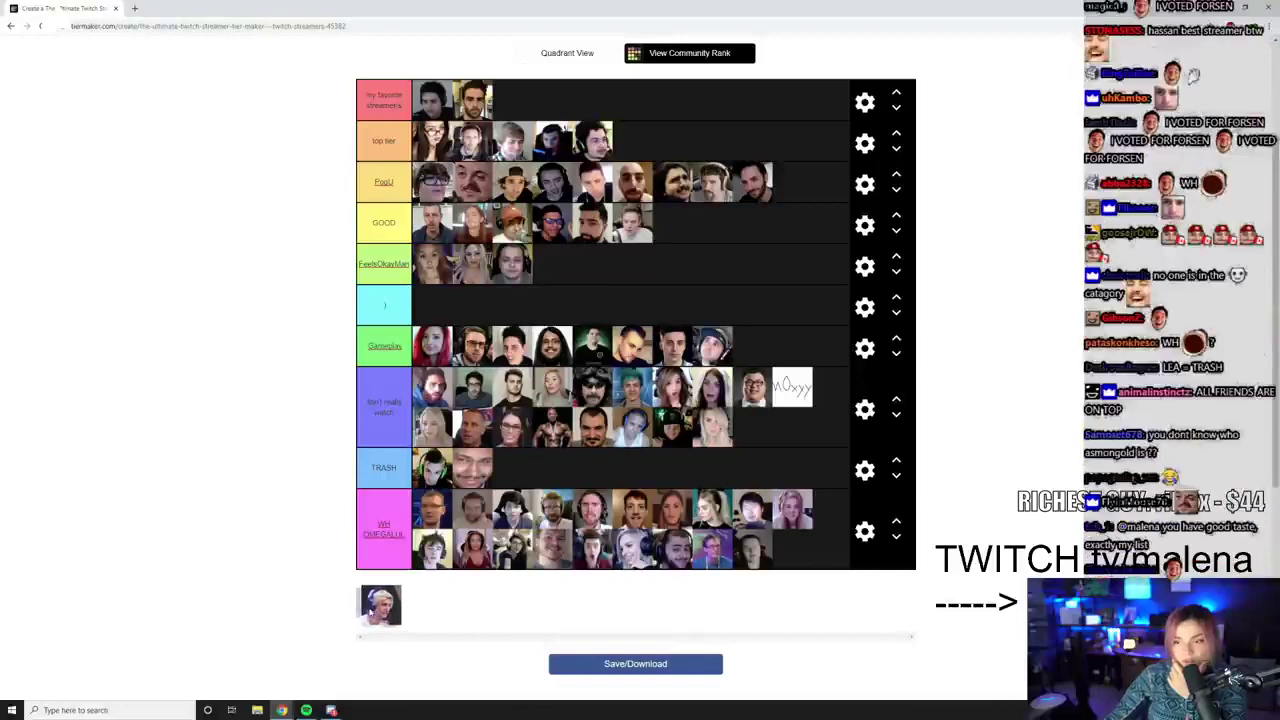
left_click_drag(380, 605, 792, 182)
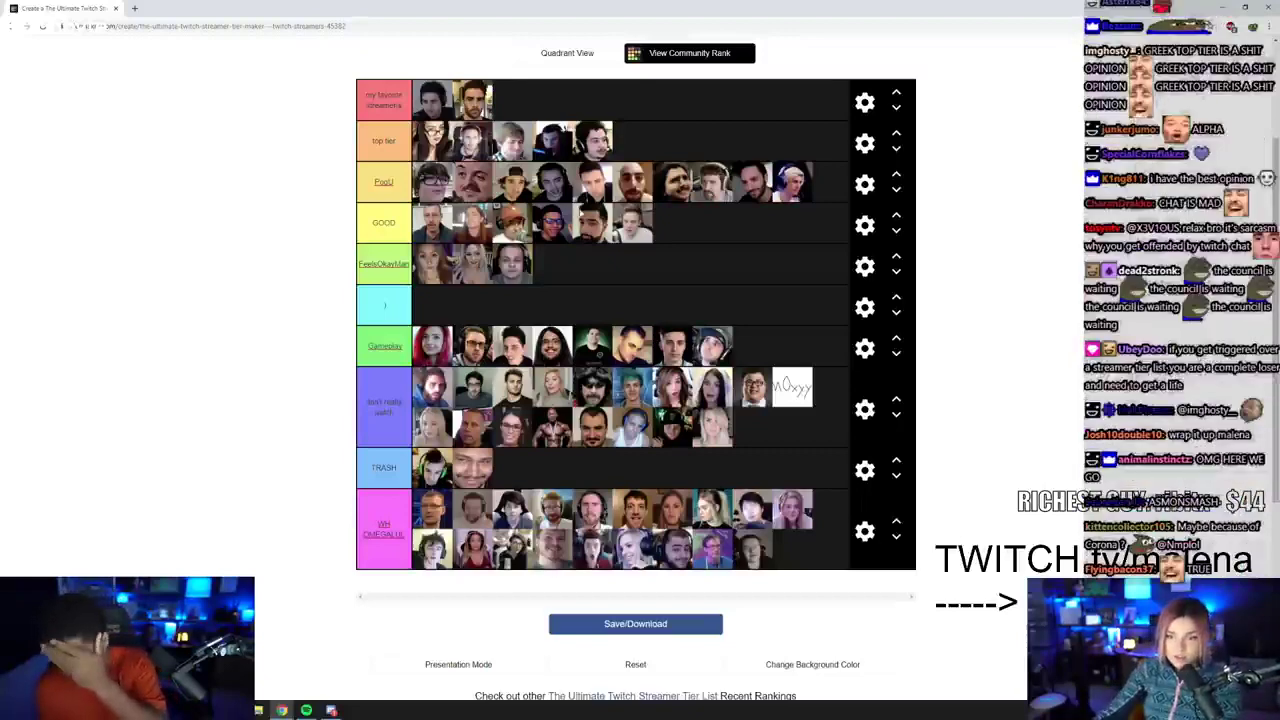
Step: Move the FeelsOkayMan streamers out into PogU, GOOD and don't really watch
left_click_drag(472, 263, 830, 205)
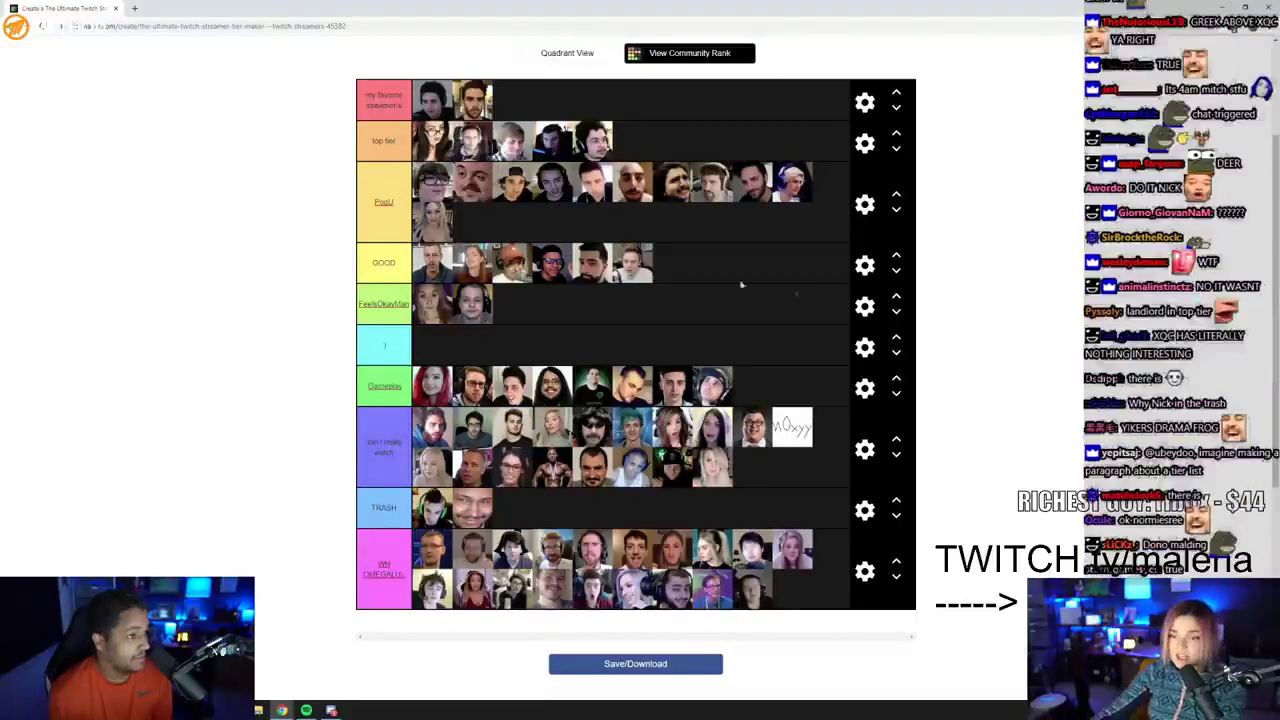
left_click_drag(475, 305, 672, 262)
mouse_move(432, 305)
left_mouse_down()
mouse_move(755, 287)
mouse_move(790, 465)
left_mouse_up()
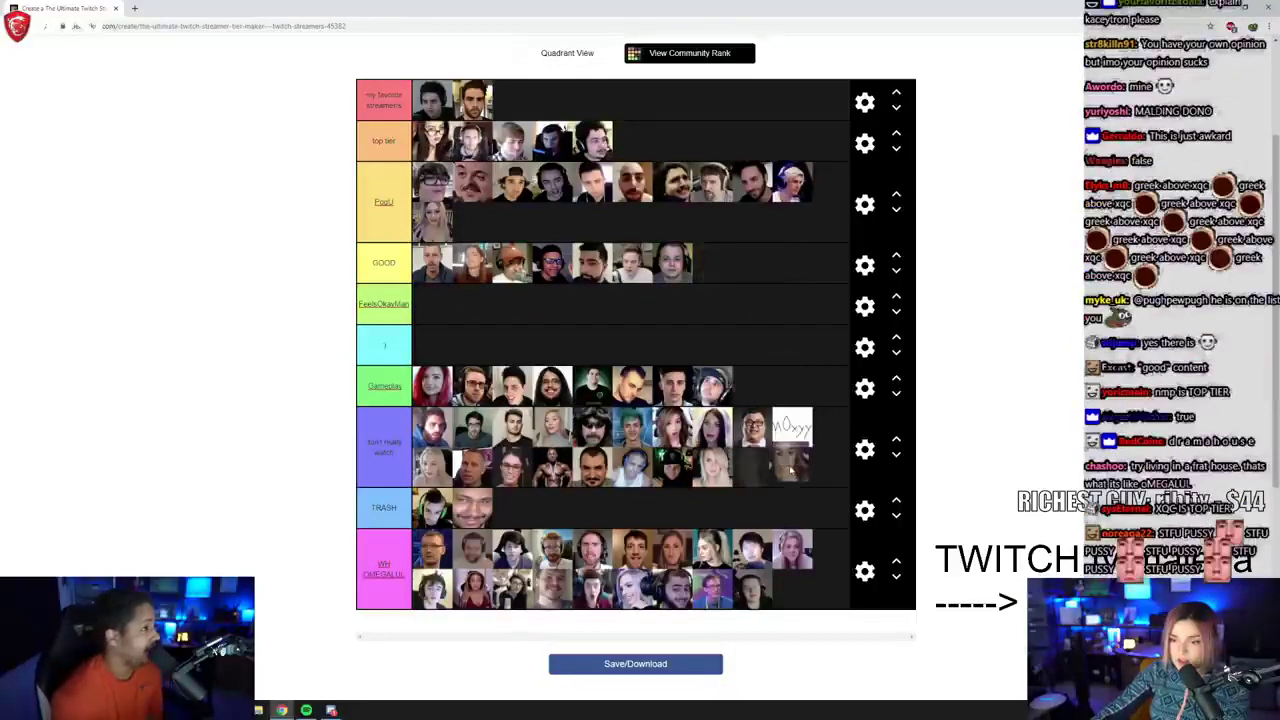
right_click(373, 303)
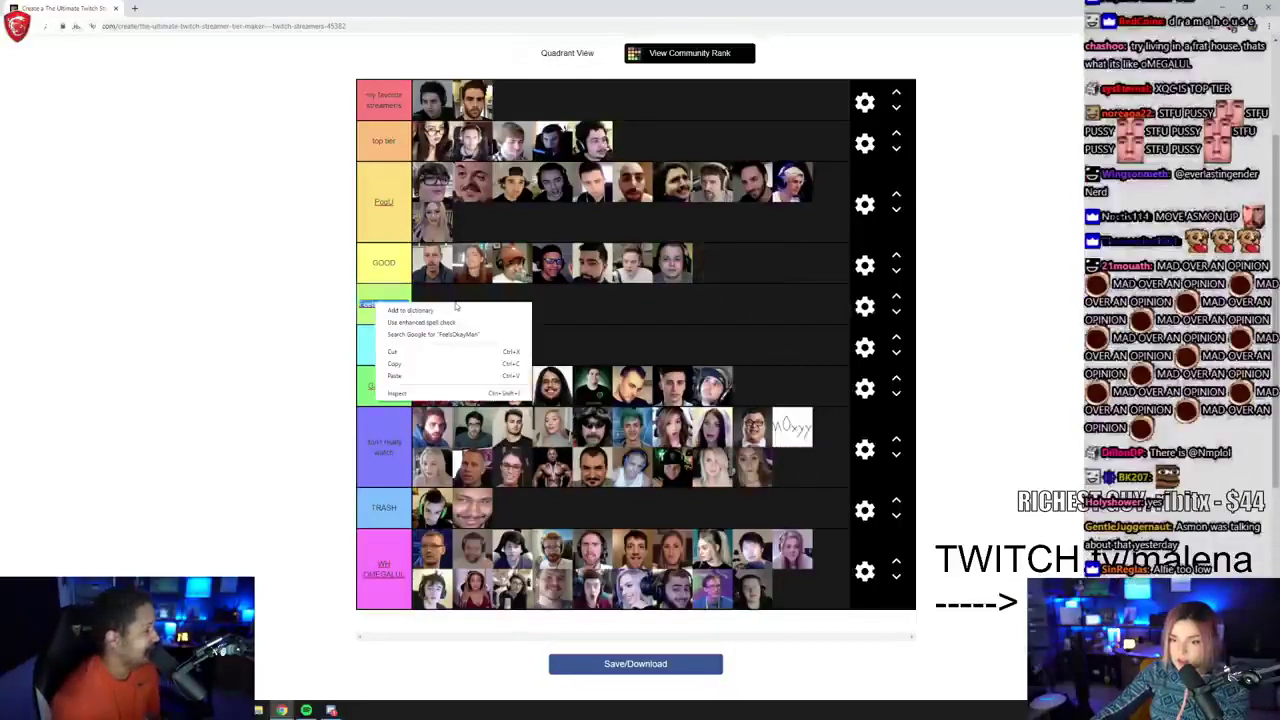
left_click(540, 300)
left_click(865, 306)
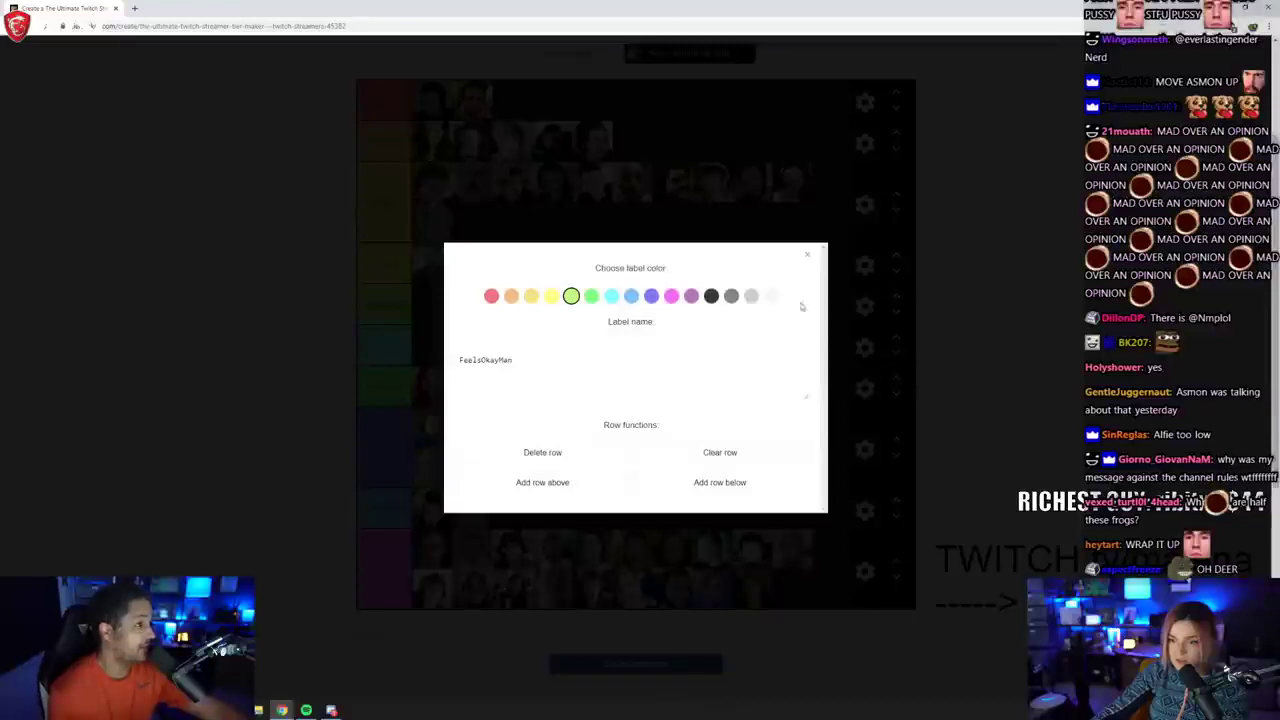
key("Escape")
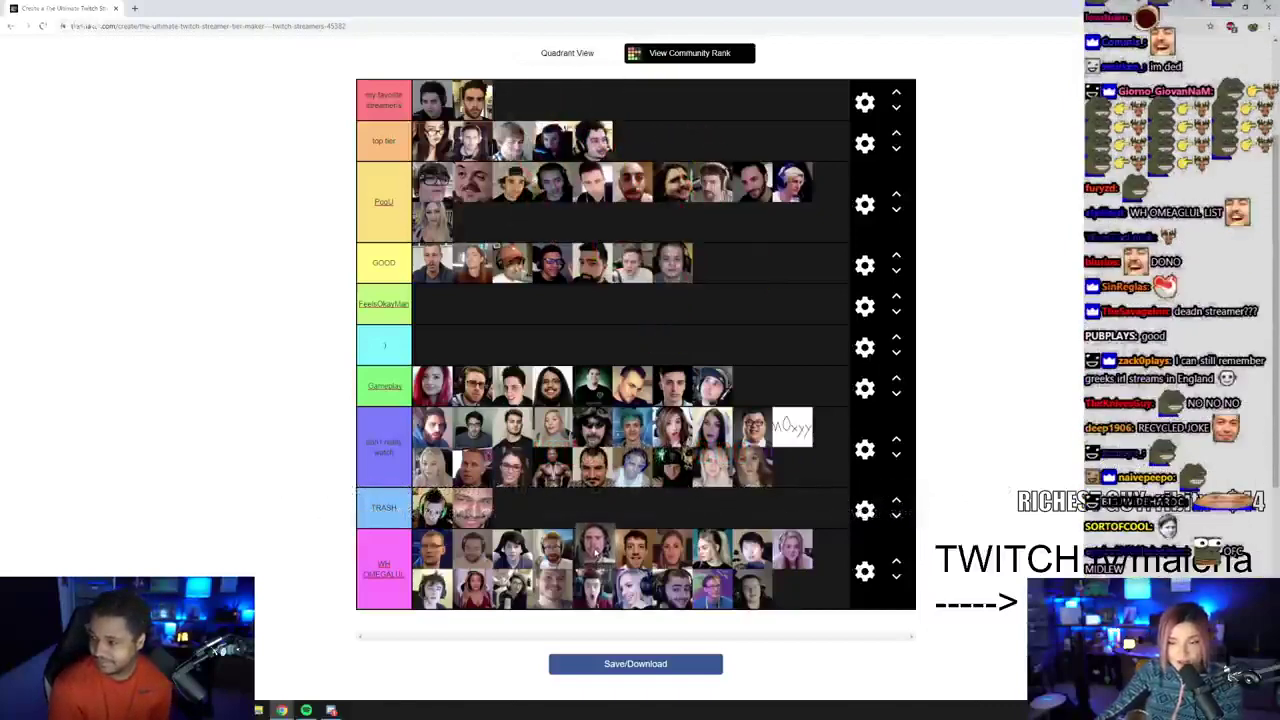
Step: Move a WH OMEGALUL face into TRASH and a TRASH face up to PogU
mouse_move(595, 551)
left_mouse_down()
mouse_move(603, 115)
mouse_move(593, 140)
left_mouse_up()
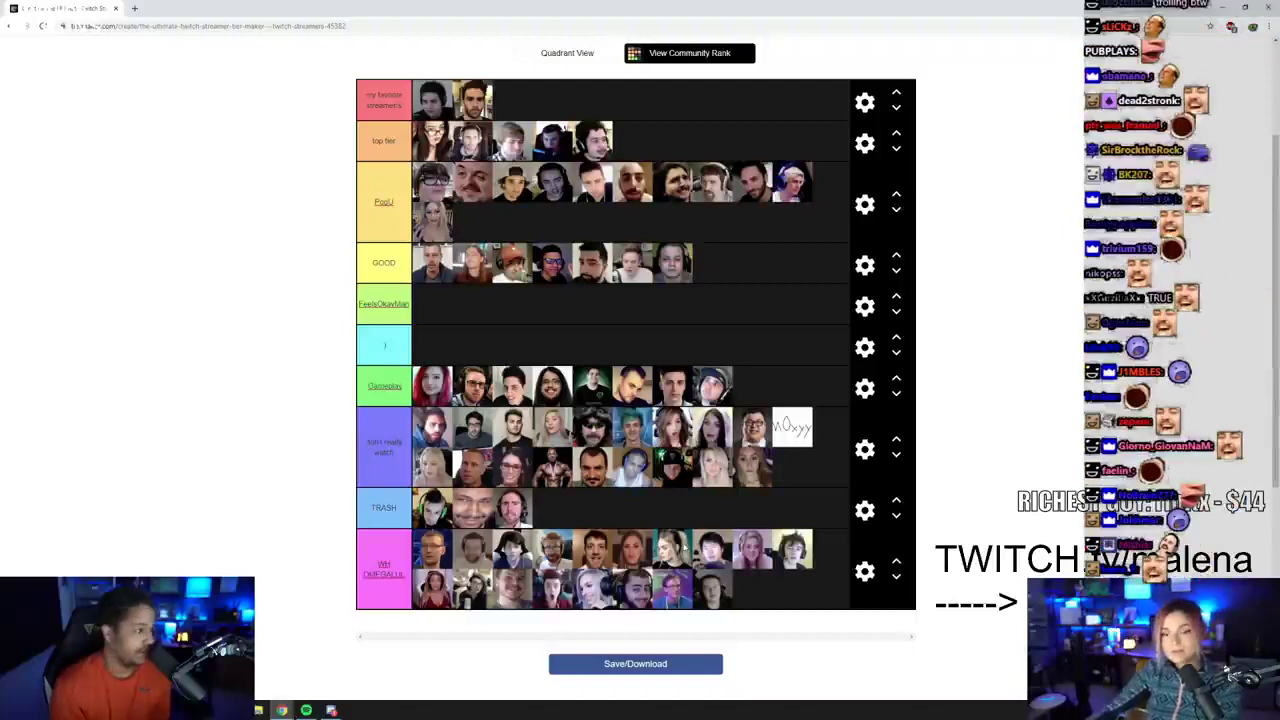
left_click_drag(512, 508, 650, 226)
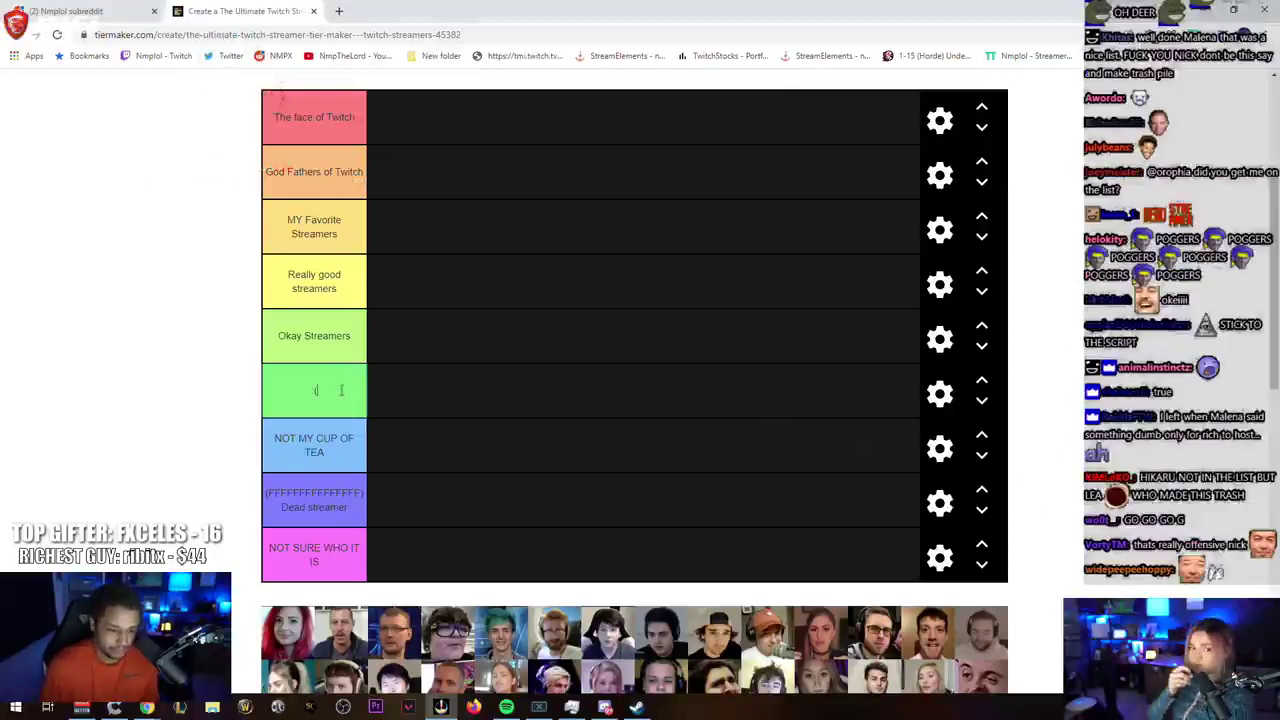
key("ctrl+a")
left_click(447, 398)
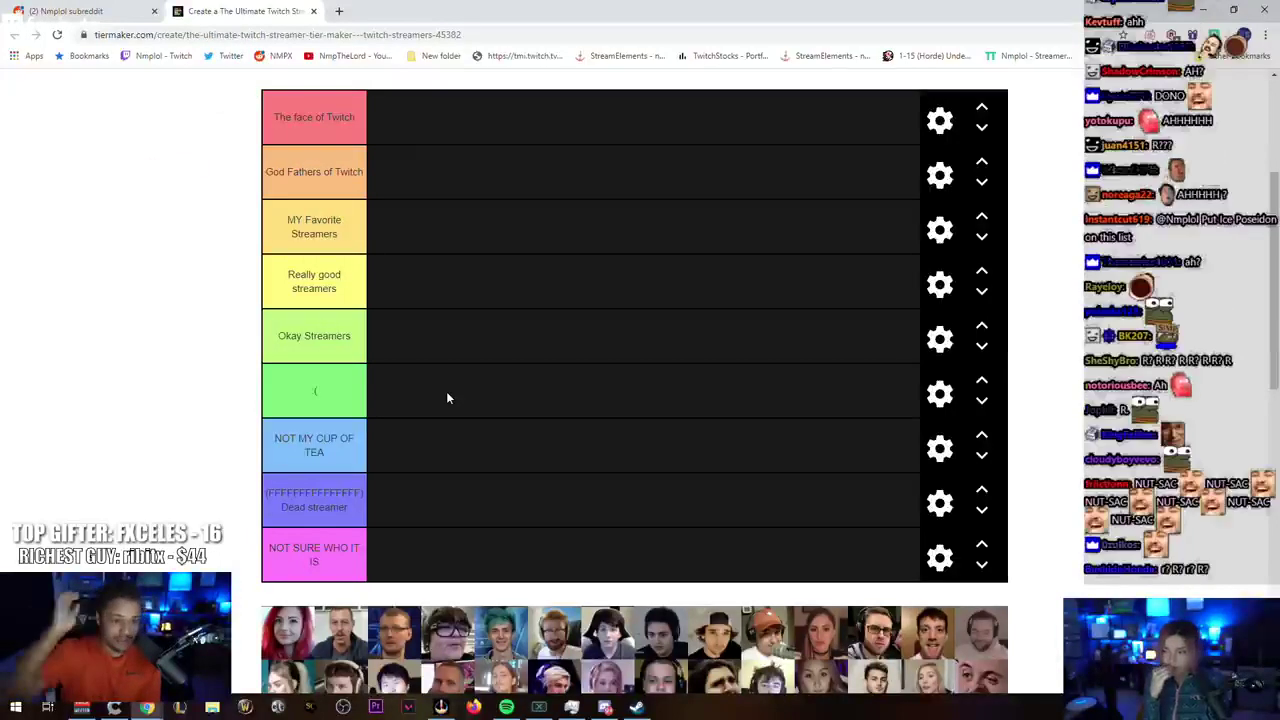
scroll(443, 391, "down", 1)
scroll(443, 391, "down", 1)
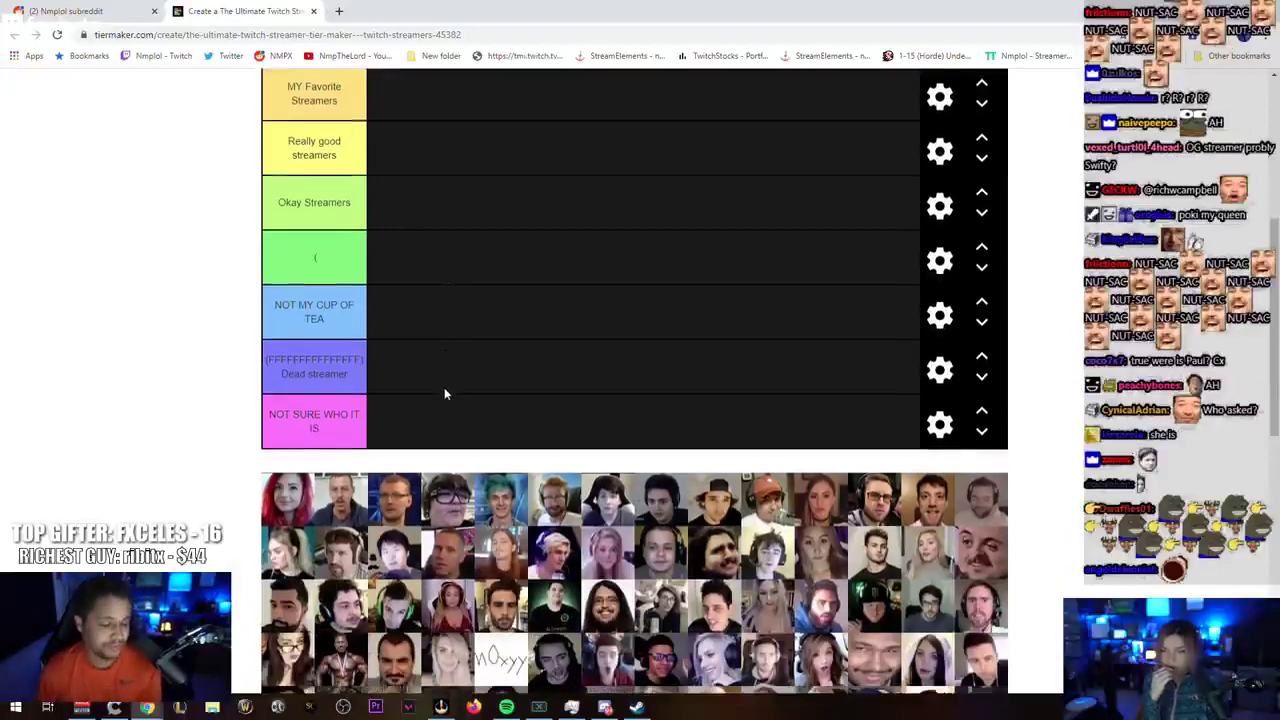
scroll(444, 392, "down", 1)
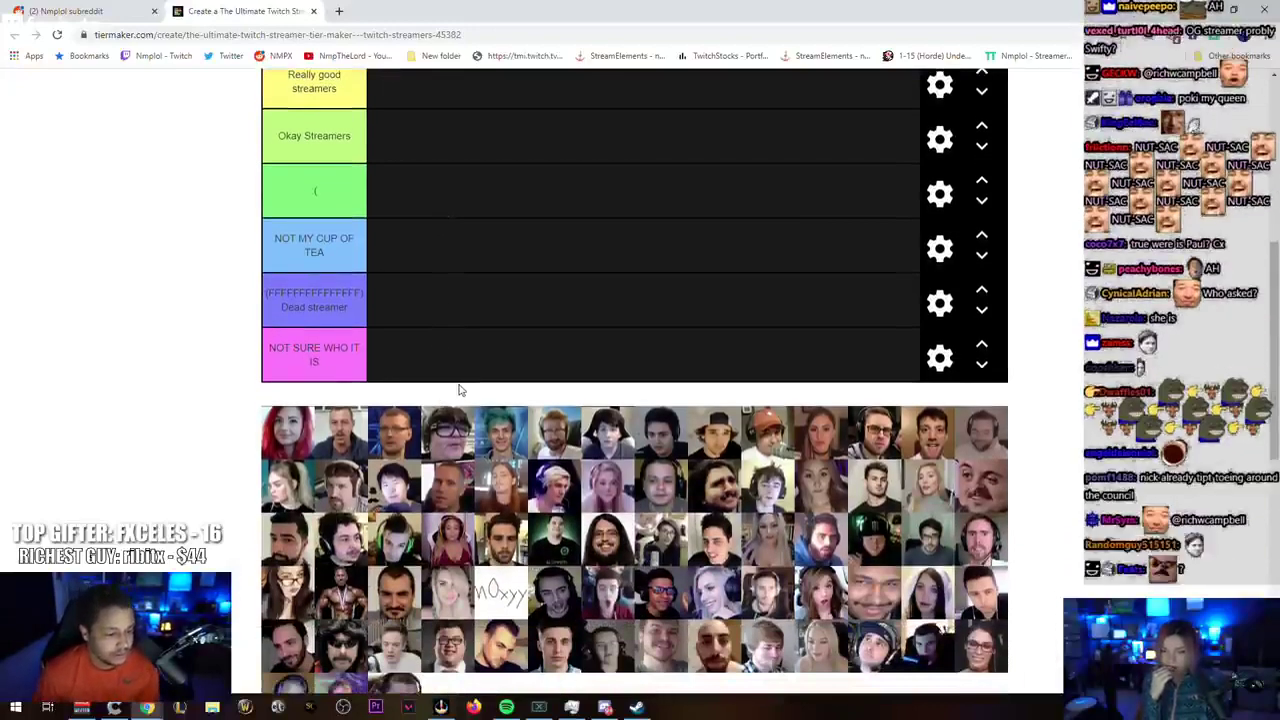
scroll(460, 390, "down", 1)
scroll(204, 379, "up", 1)
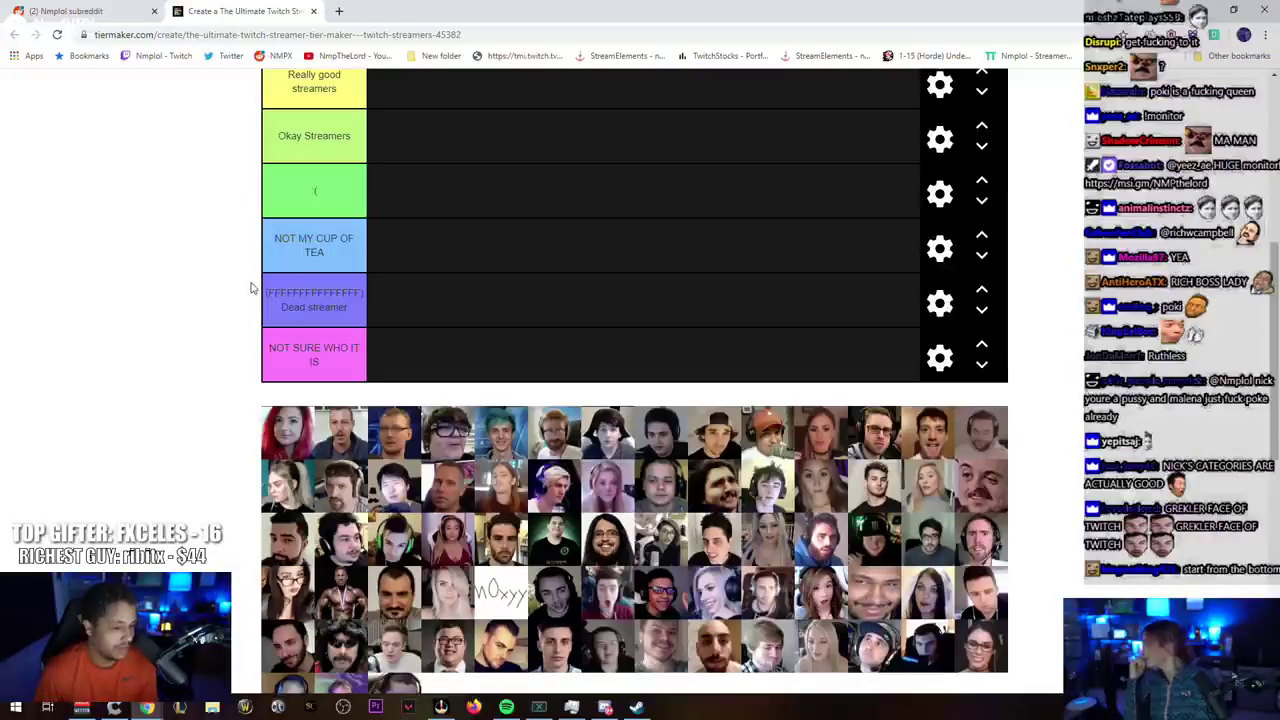
Step: Replace the NOT MY CUP OF TEA tier label with 'Don't Watch (Not my cup of tea)'
triple_click(300, 240)
left_click(951, 263)
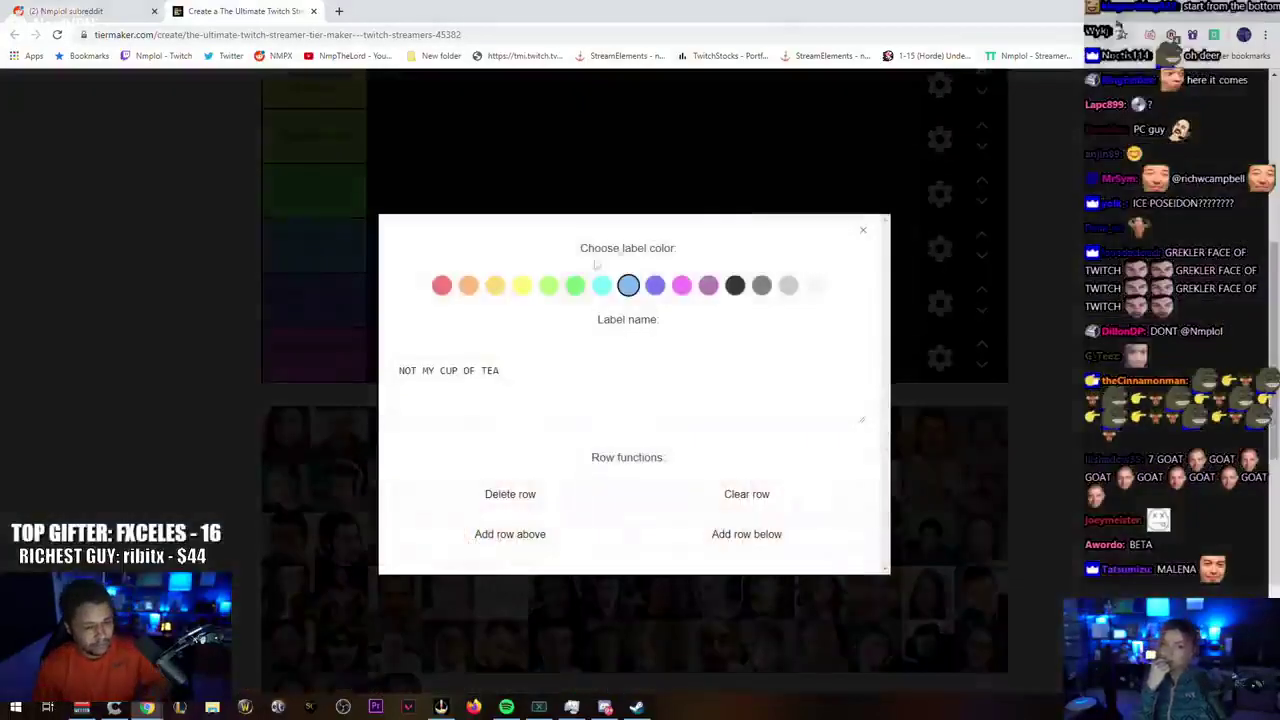
triple_click(514, 371)
type("Don't w")
type("h")
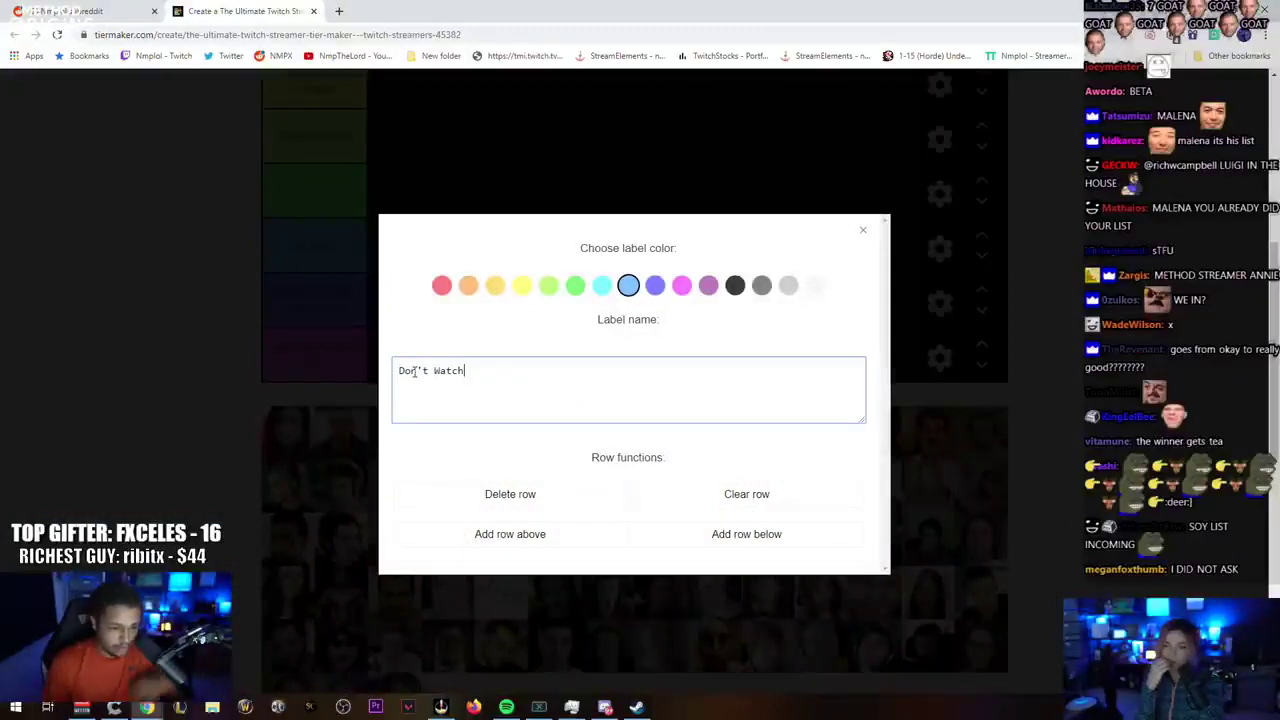
key("BackSpace")
key("BackSpace")
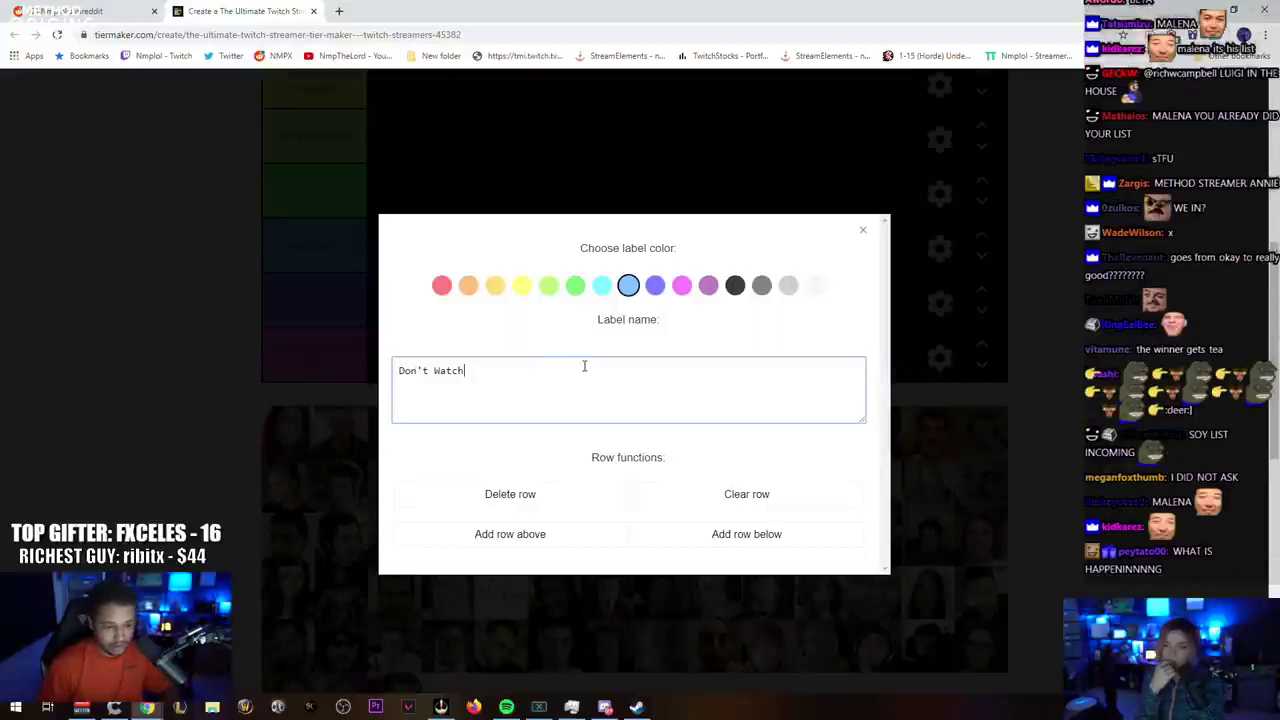
type("(Not my cu")
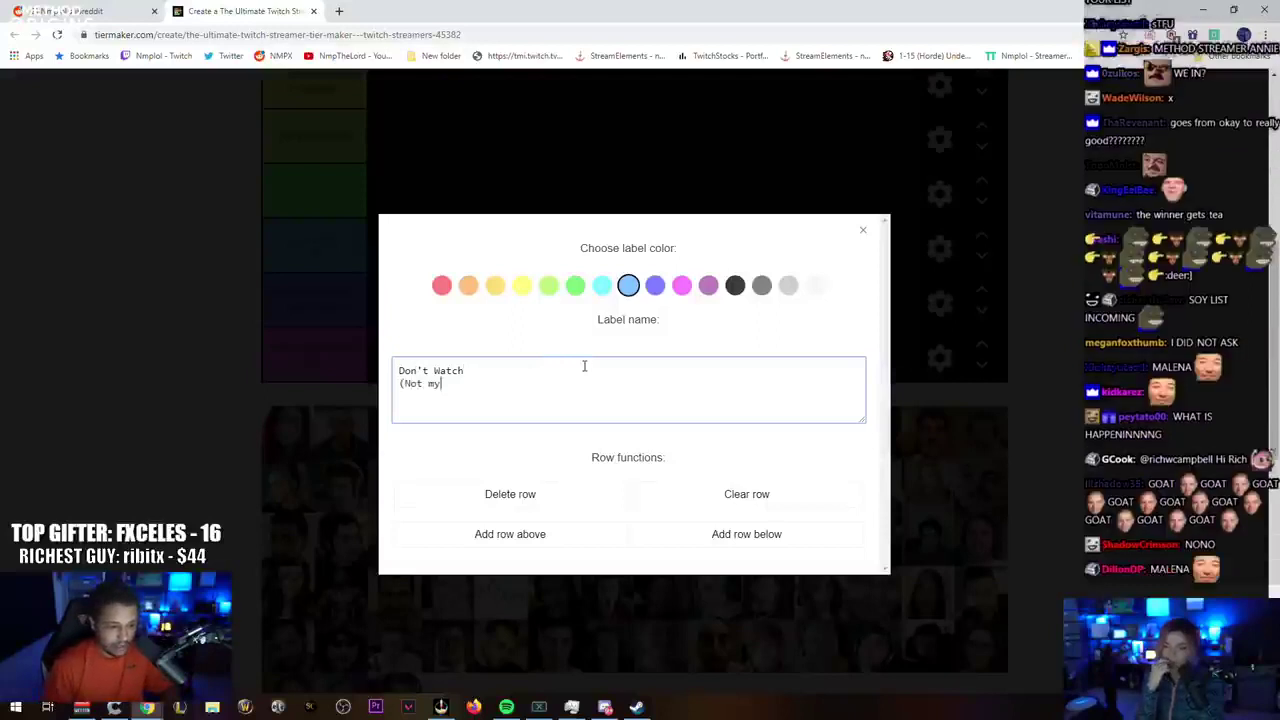
type("p of tea)")
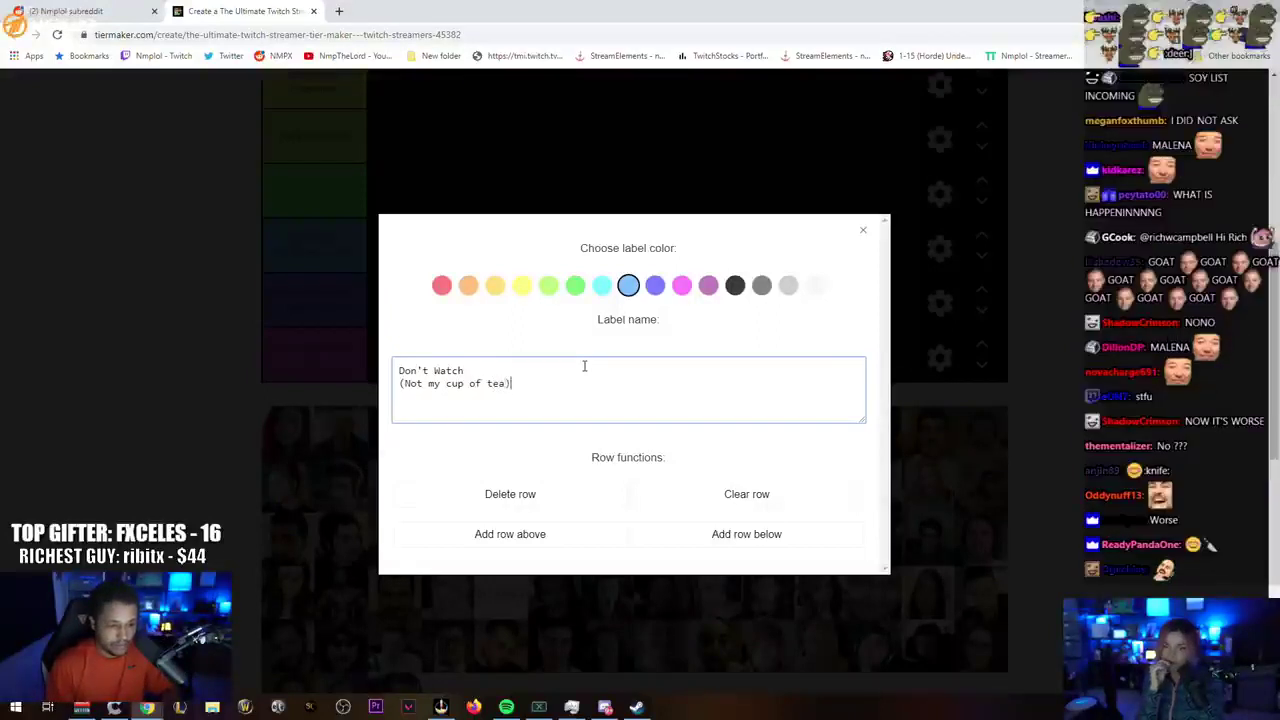
left_click(862, 232)
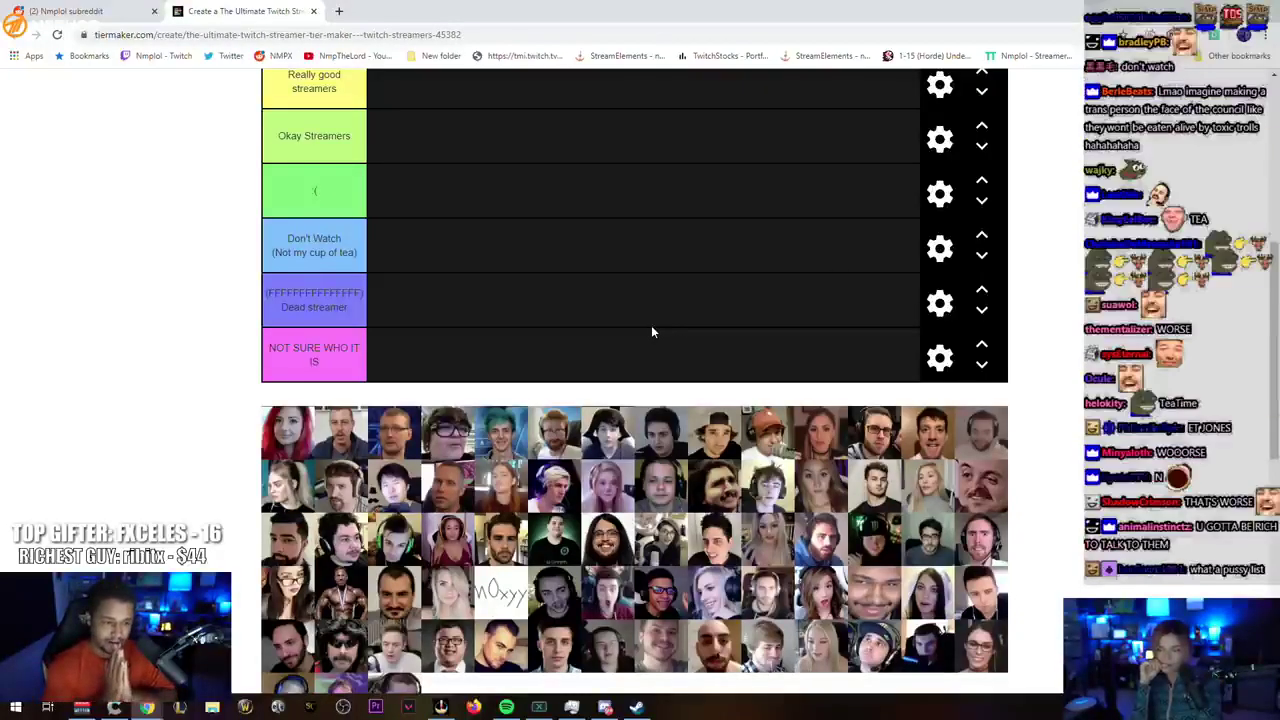
Step: Place pool faces in the Don't Watch, Okay Streamers and NOT SURE WHO IT IS rows
left_click_drag(287, 432, 395, 246)
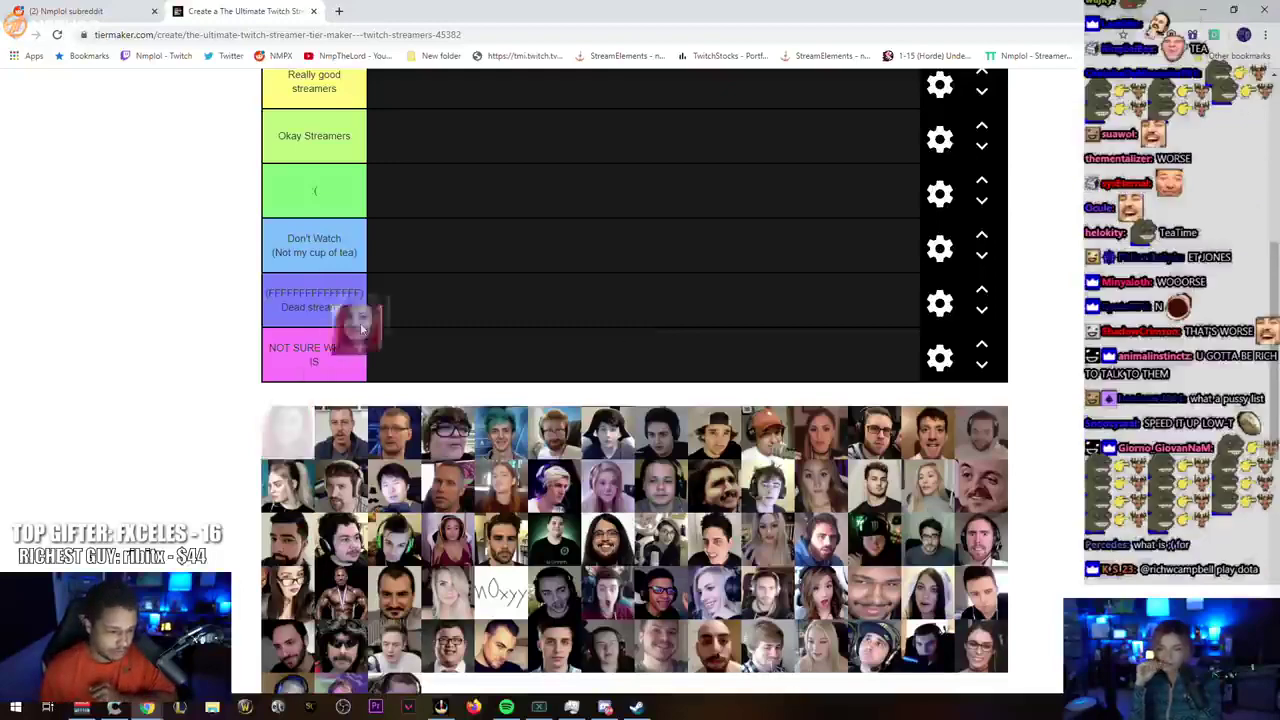
scroll(158, 375, "up", 1)
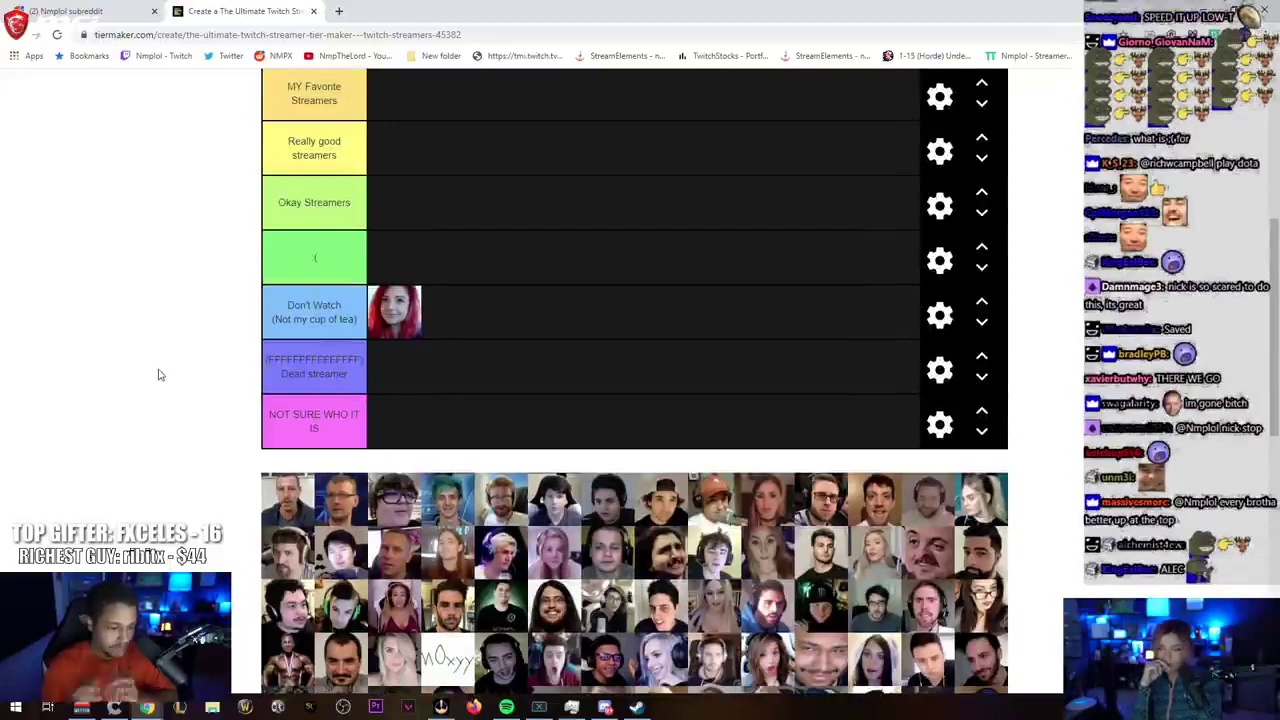
left_click_drag(287, 498, 418, 222)
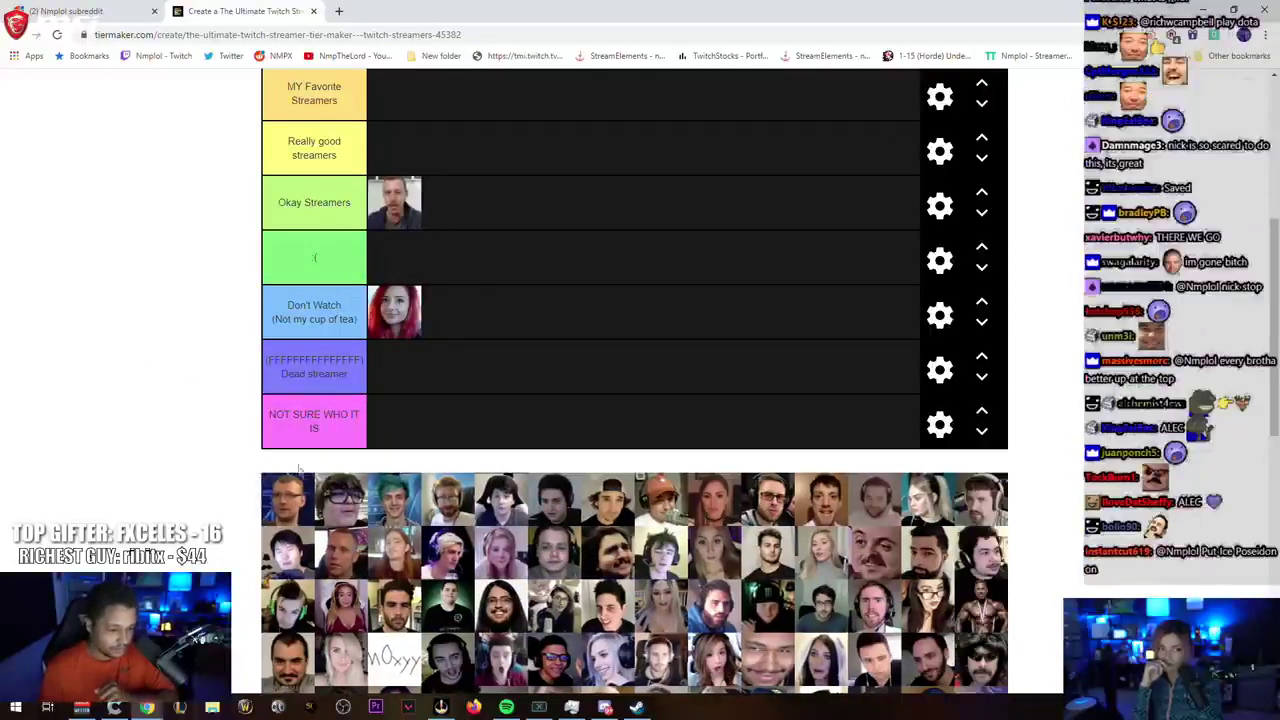
left_click_drag(287, 498, 395, 422)
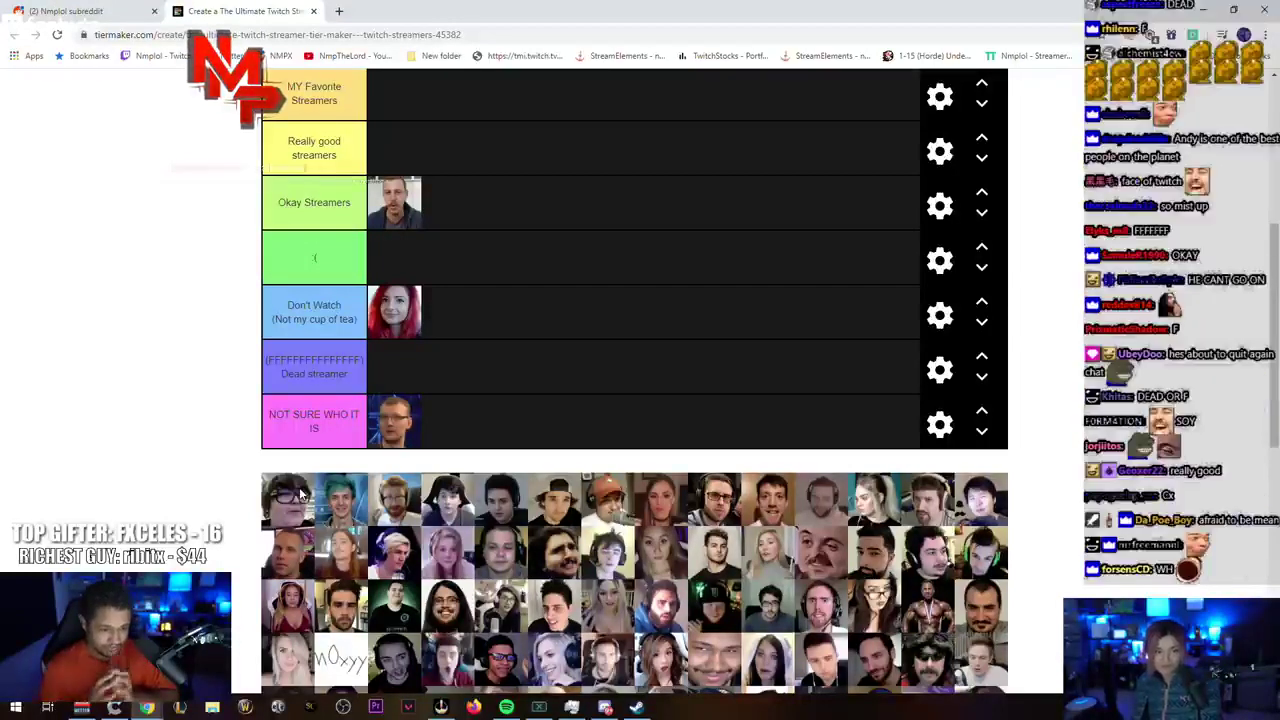
Step: Put the next pool faces into Really good streamers and The face of Twitch
scroll(302, 494, "up", 2)
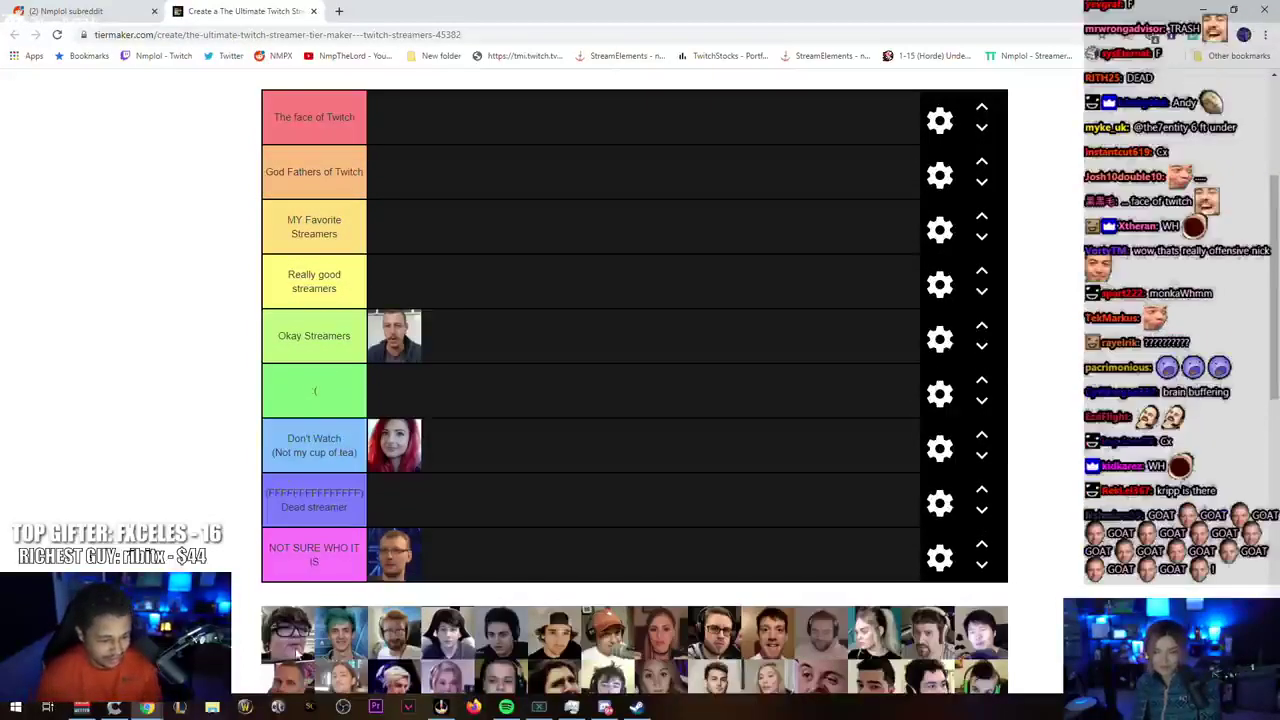
left_click_drag(288, 633, 230, 450)
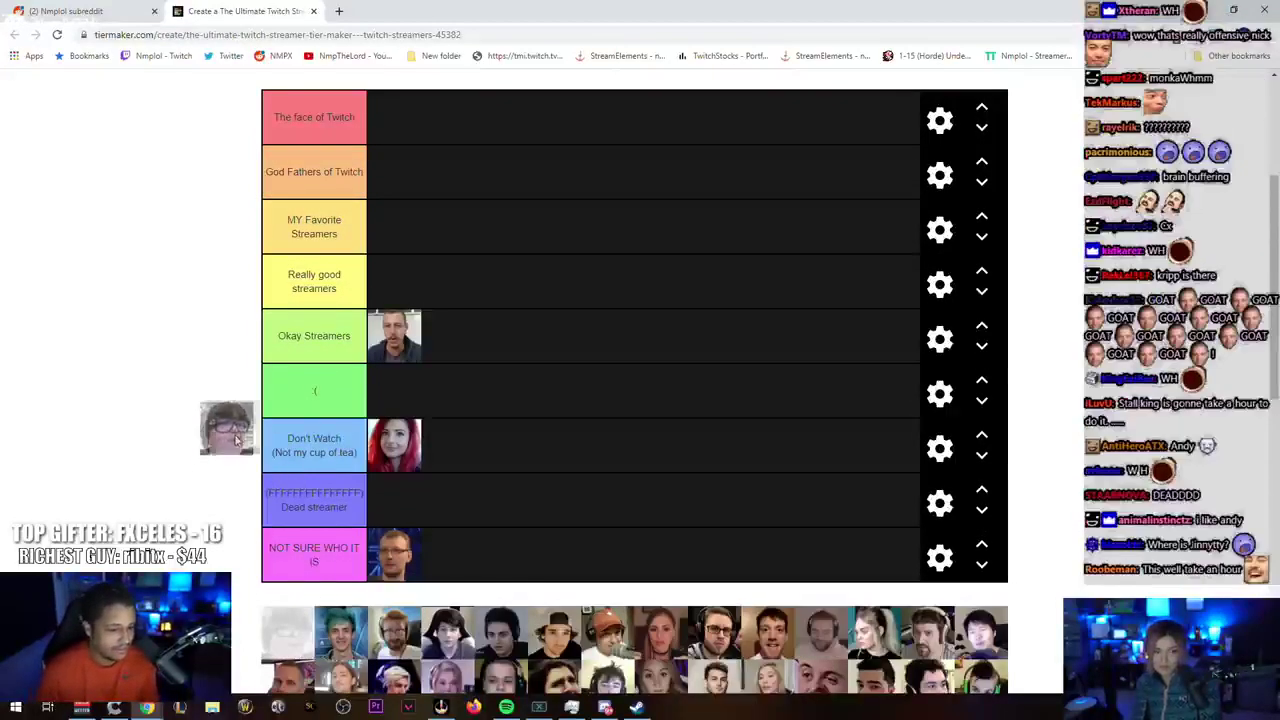
left_click_drag(230, 450, 394, 282)
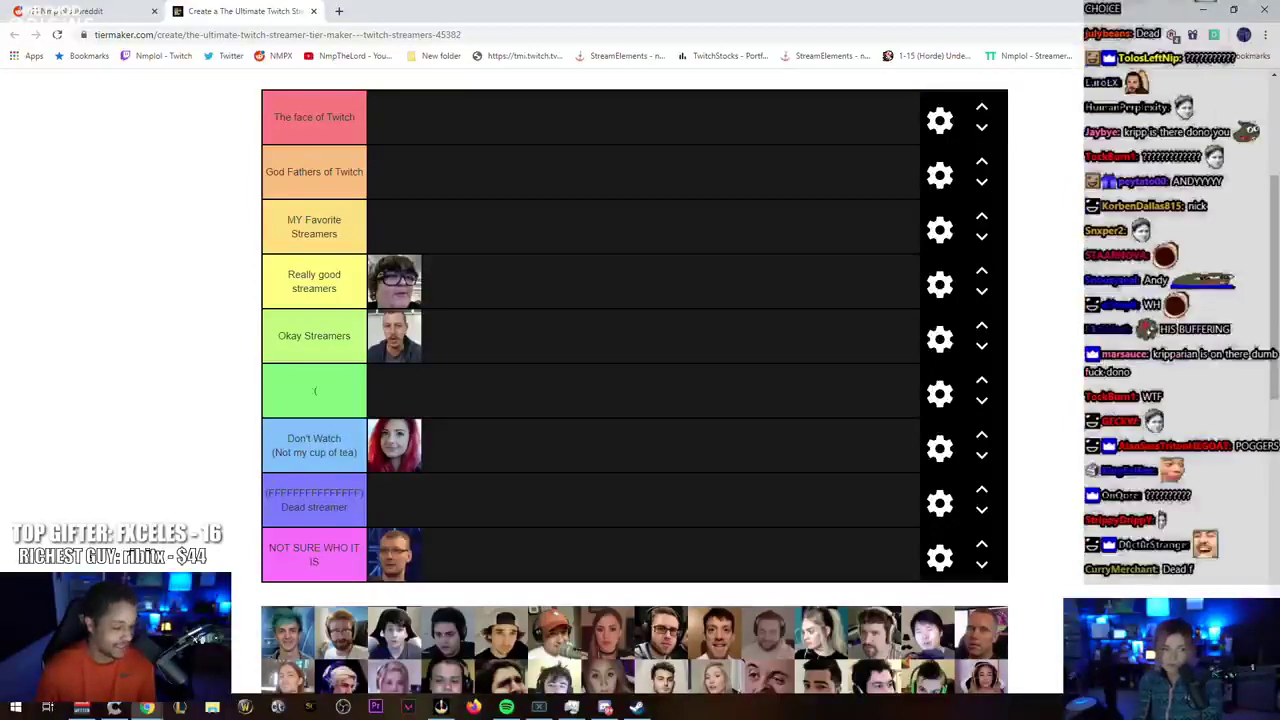
left_click_drag(288, 630, 446, 563)
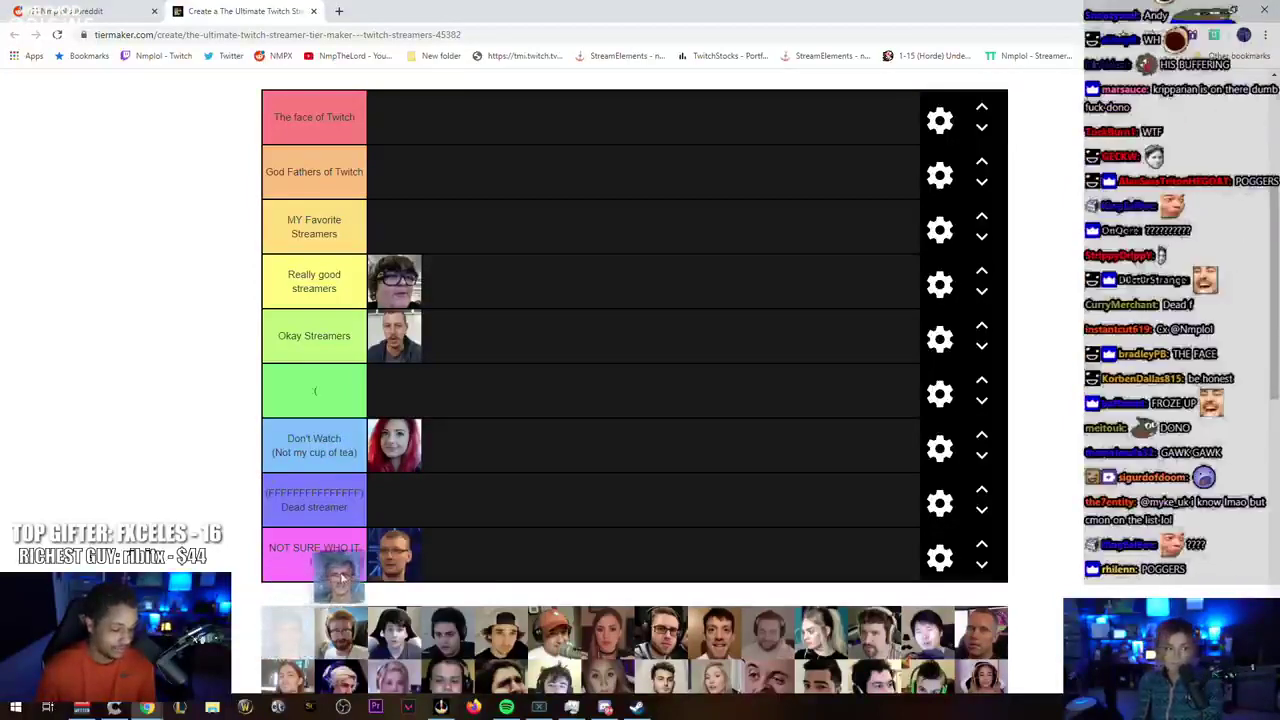
left_click_drag(446, 563, 391, 130)
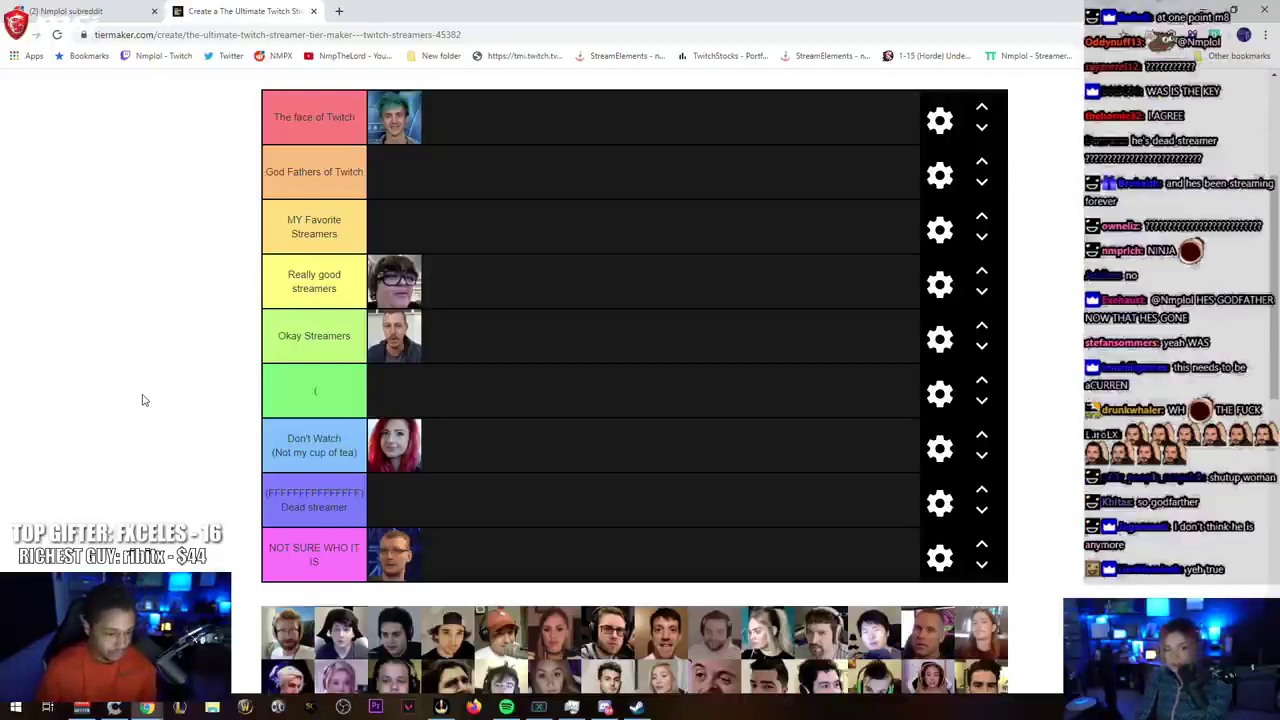
Step: Drag pool faces in as the second and third Really good streamers and second NOT SURE WHO IT IS
scroll(228, 405, "down", 1)
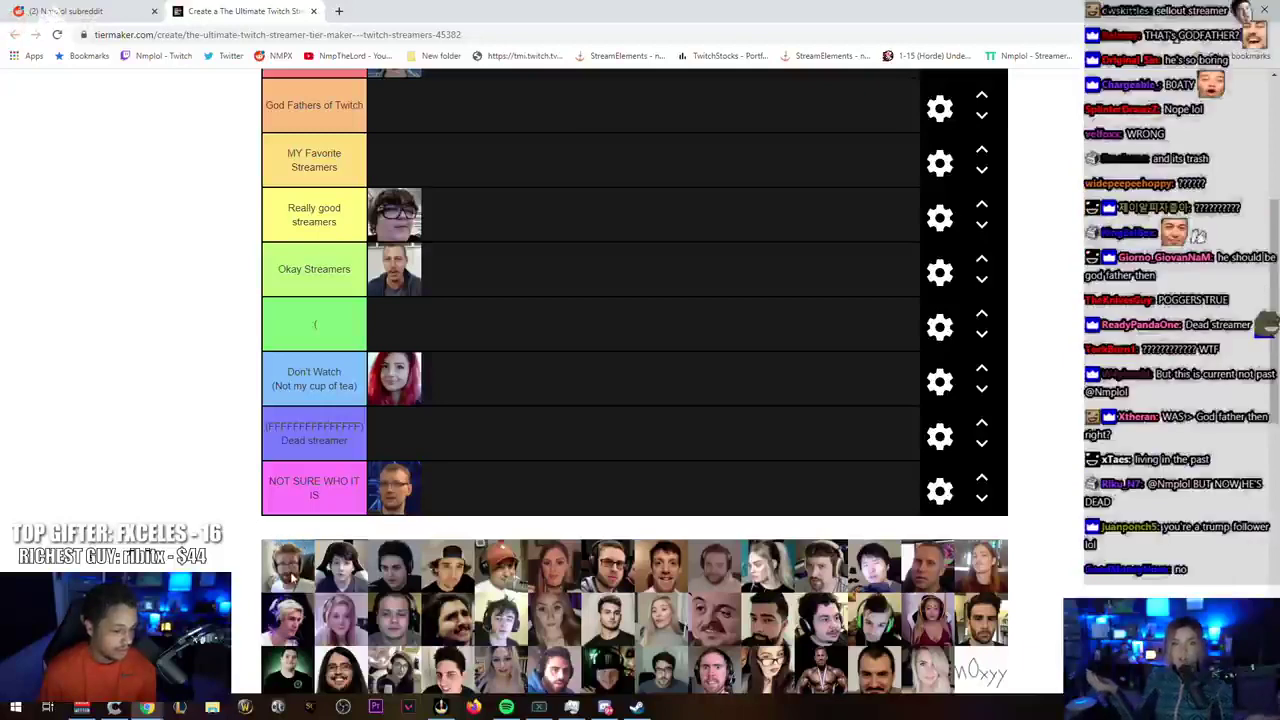
scroll(237, 518, "up", 1)
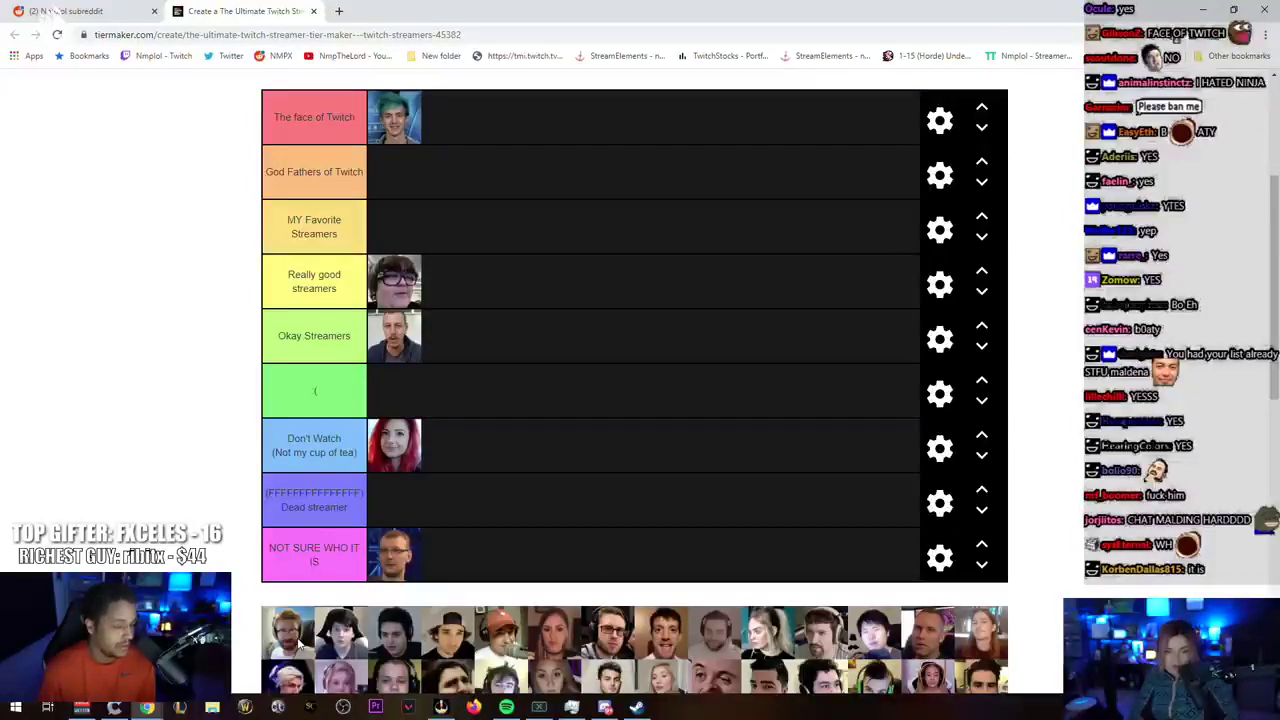
left_click_drag(291, 645, 405, 285)
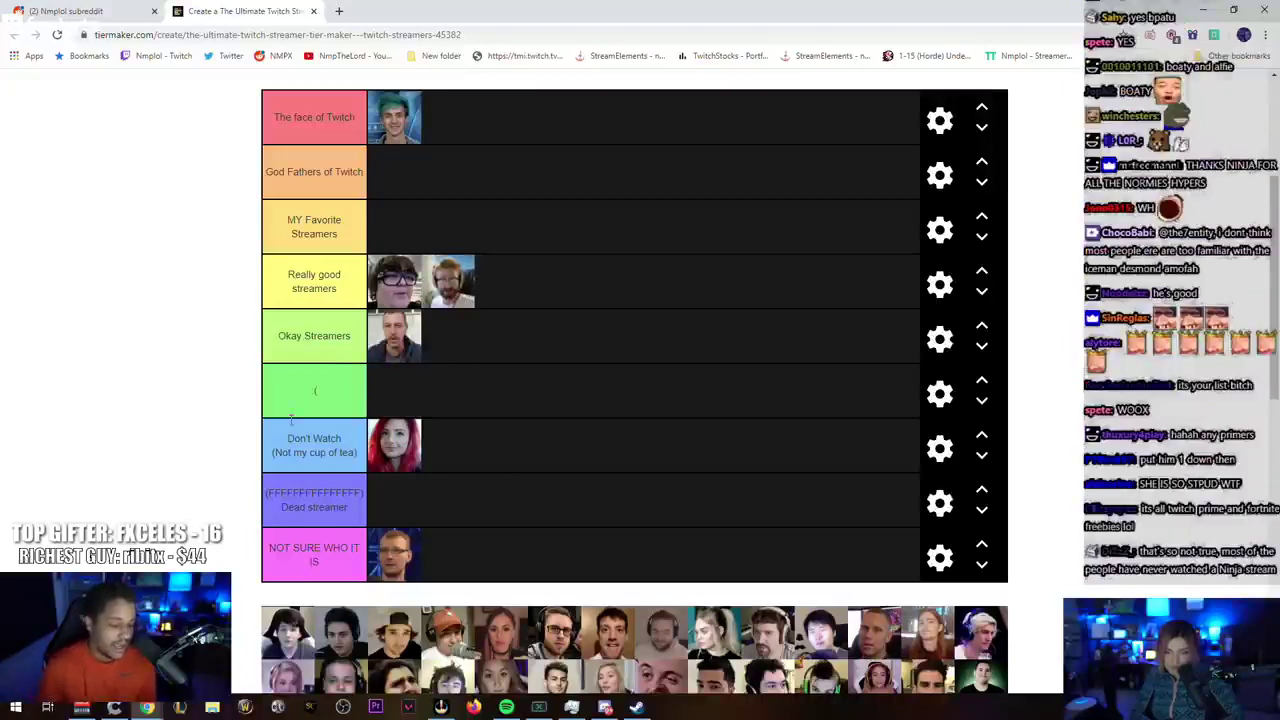
scroll(291, 572, "down", 1)
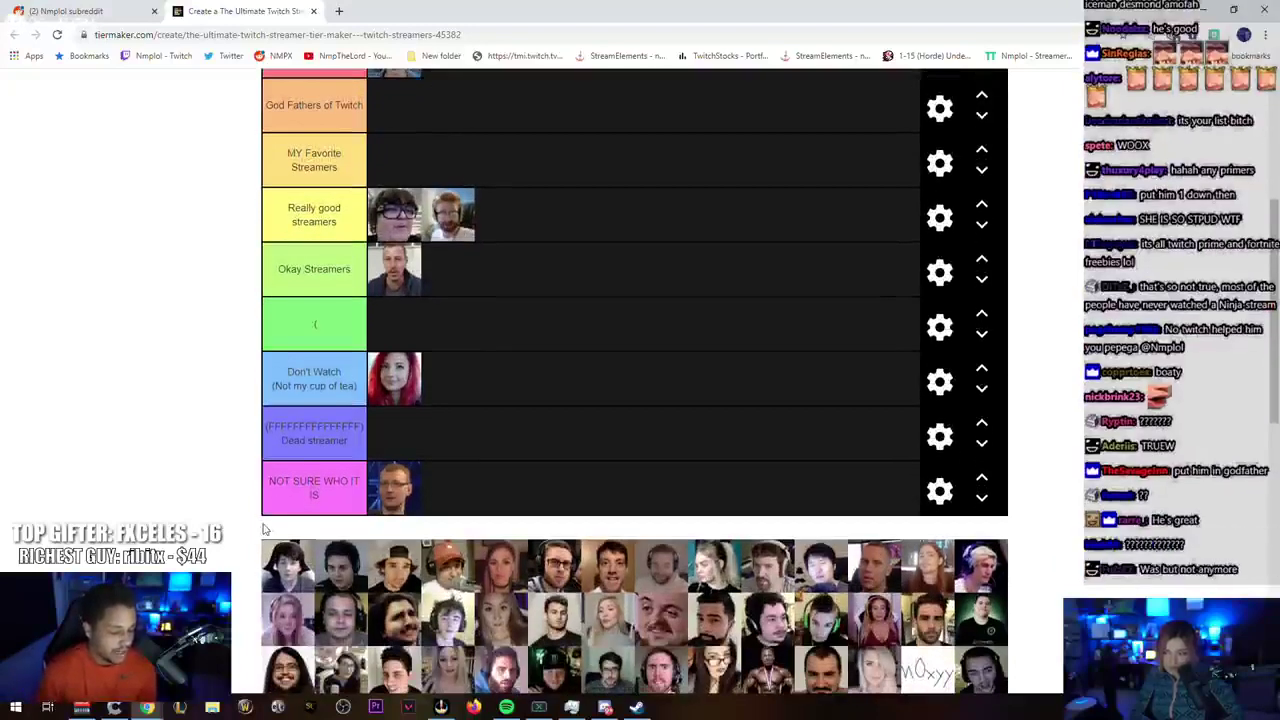
left_click_drag(289, 570, 440, 495)
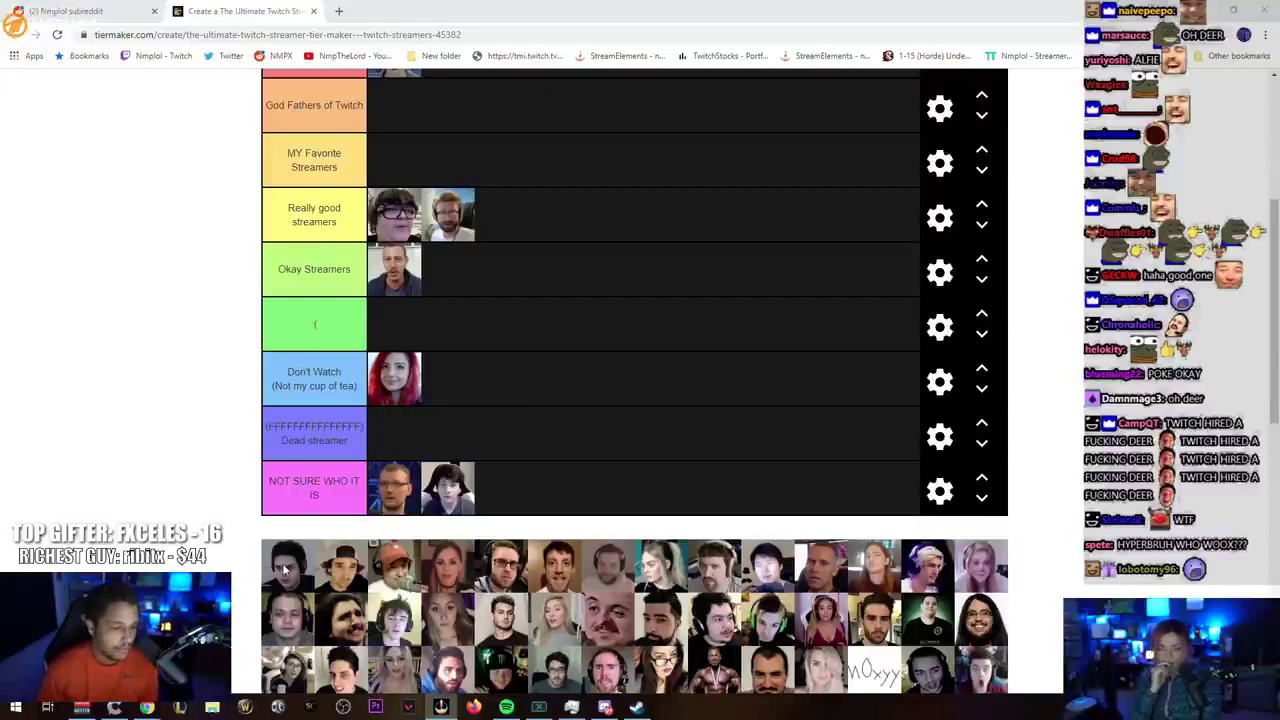
scroll(270, 533, "up", 1)
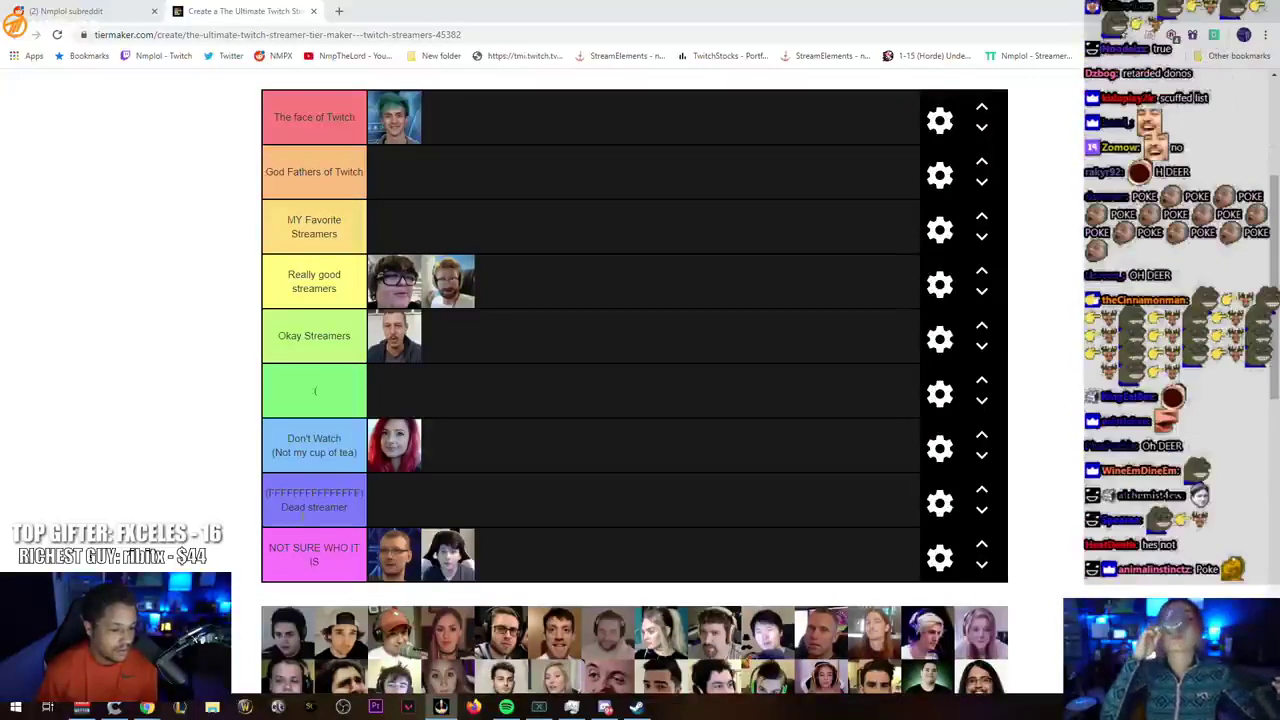
scroll(262, 530, "down", 1)
left_click_drag(285, 575, 513, 221)
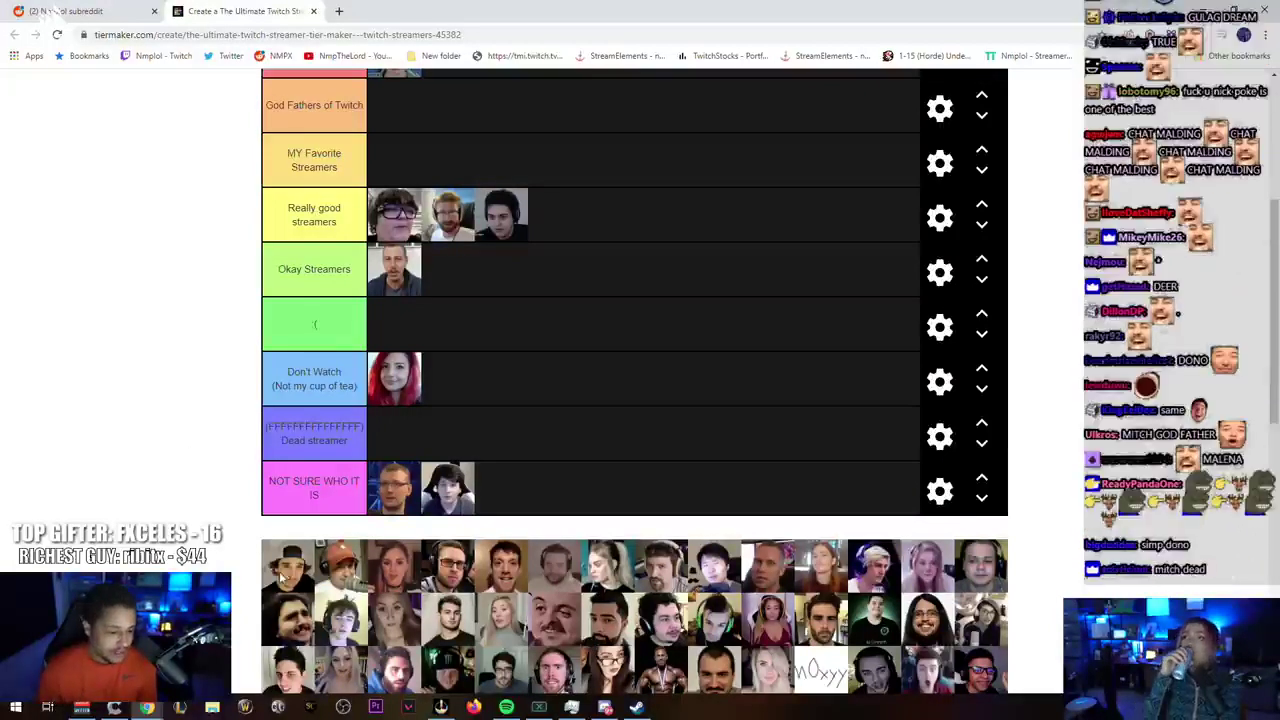
Step: Place the first MY Favorite Streamers face, two Okay Streamers faces and two NOT SURE WHO IT IS faces
left_click_drag(300, 554, 395, 178)
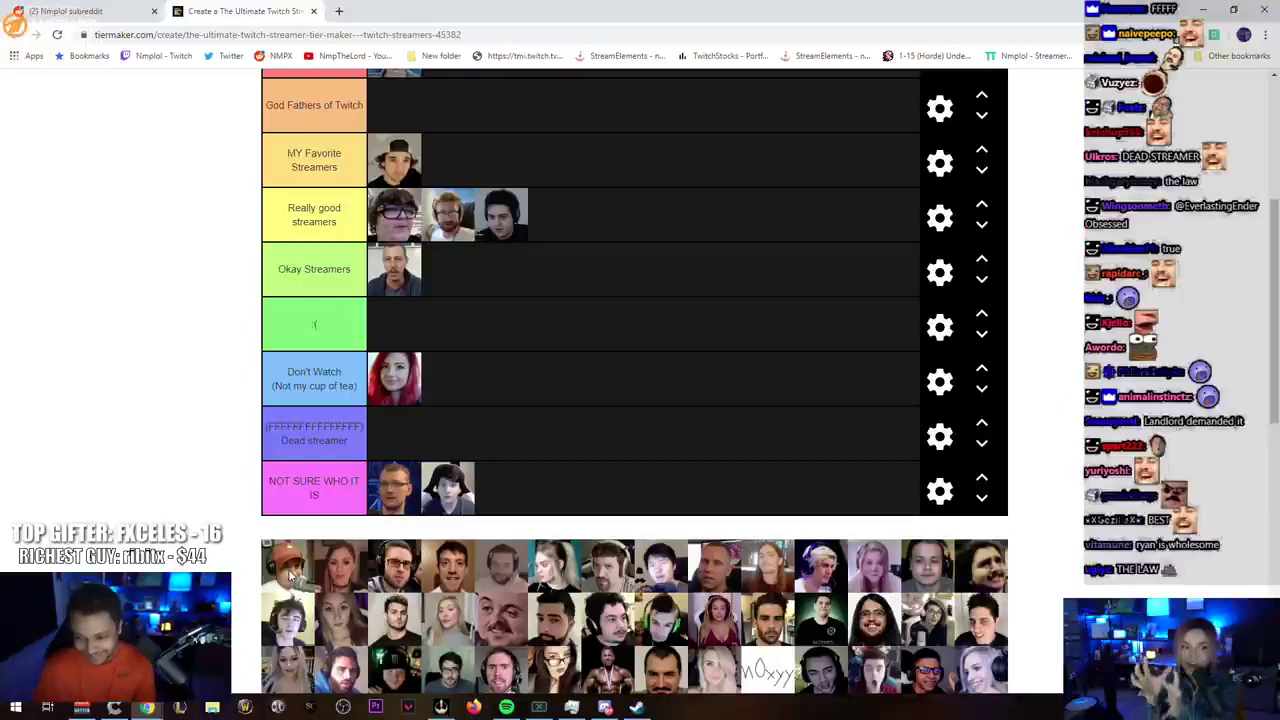
mouse_move(290, 575)
left_mouse_down()
mouse_move(467, 356)
mouse_move(455, 278)
left_mouse_up()
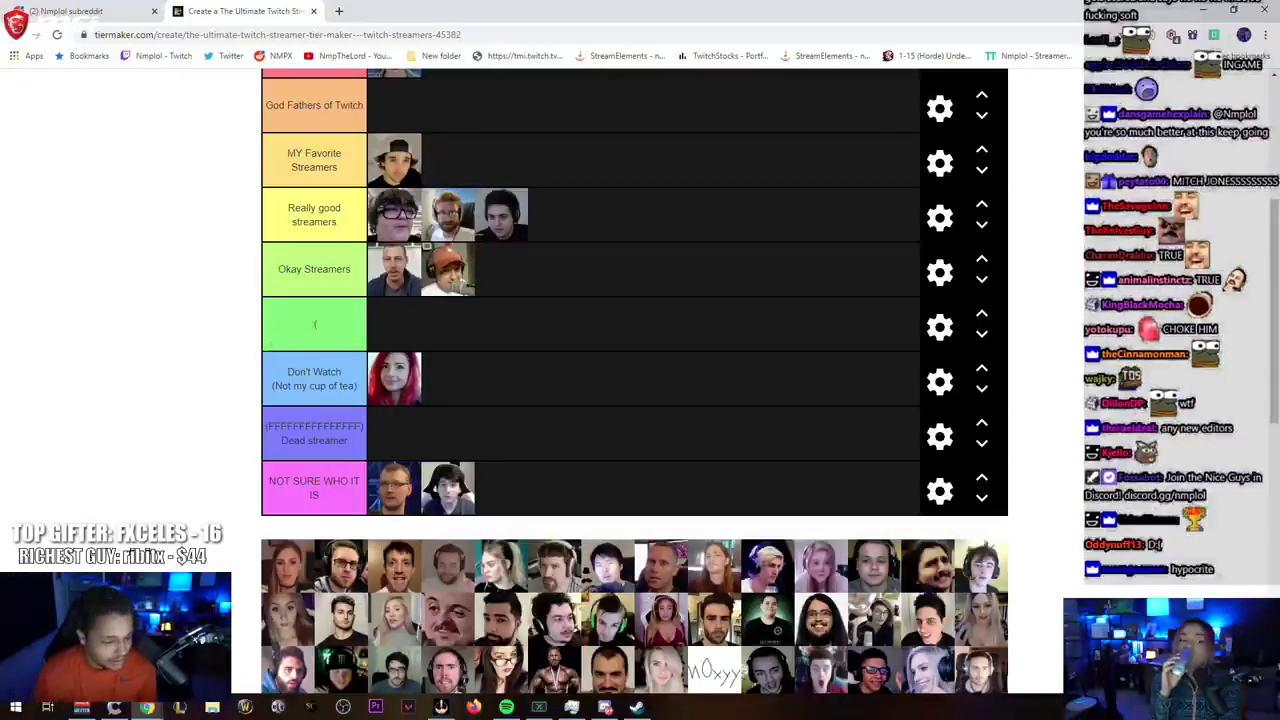
left_click_drag(285, 578, 515, 502)
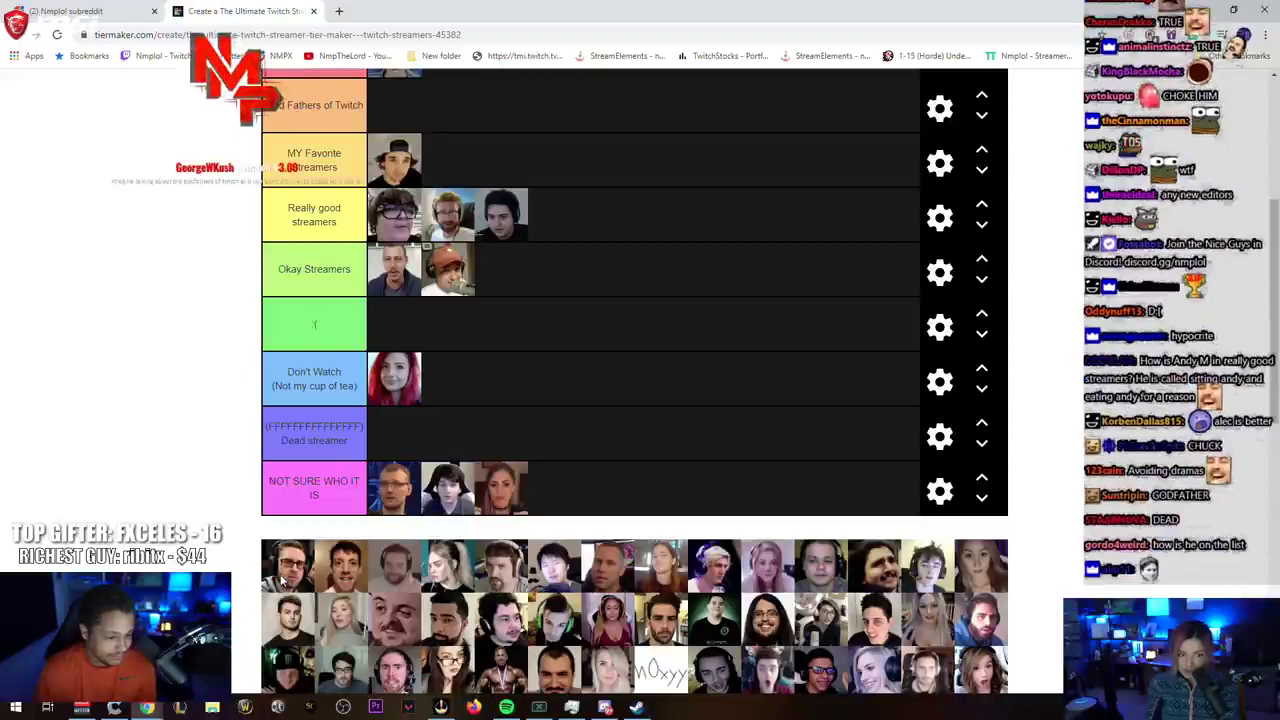
left_click_drag(285, 570, 503, 286)
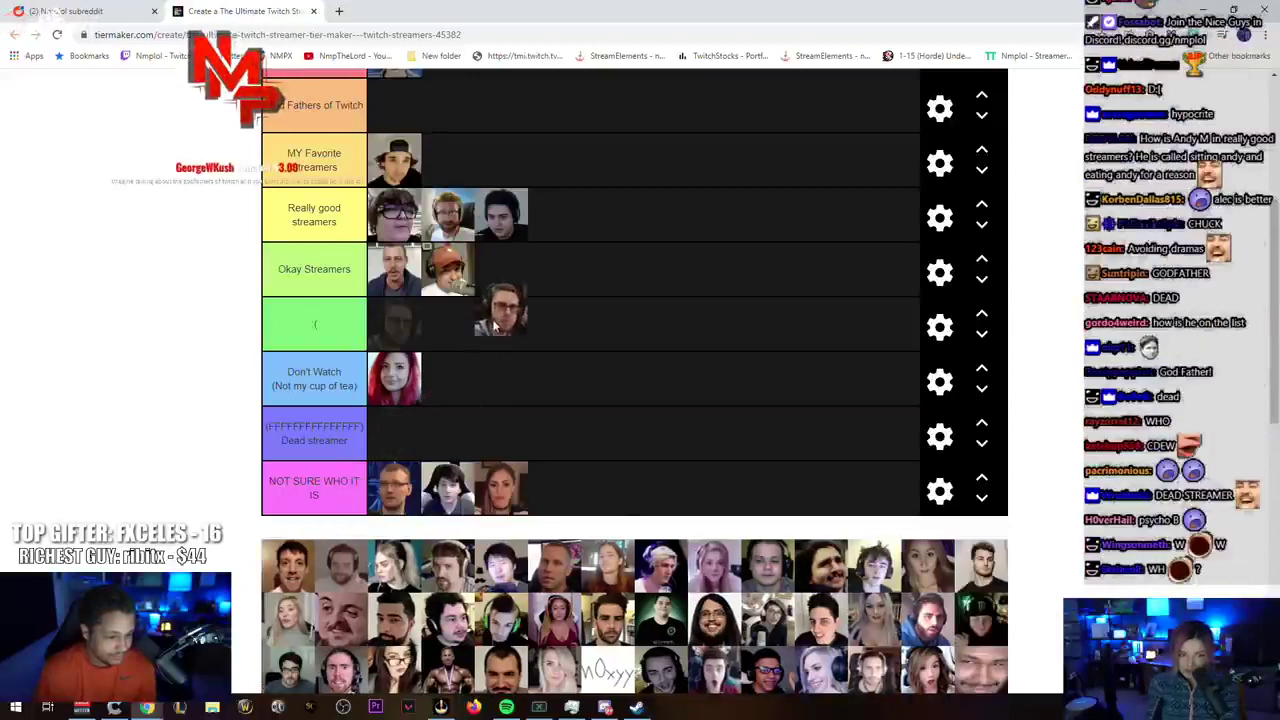
scroll(186, 430, "up", 2)
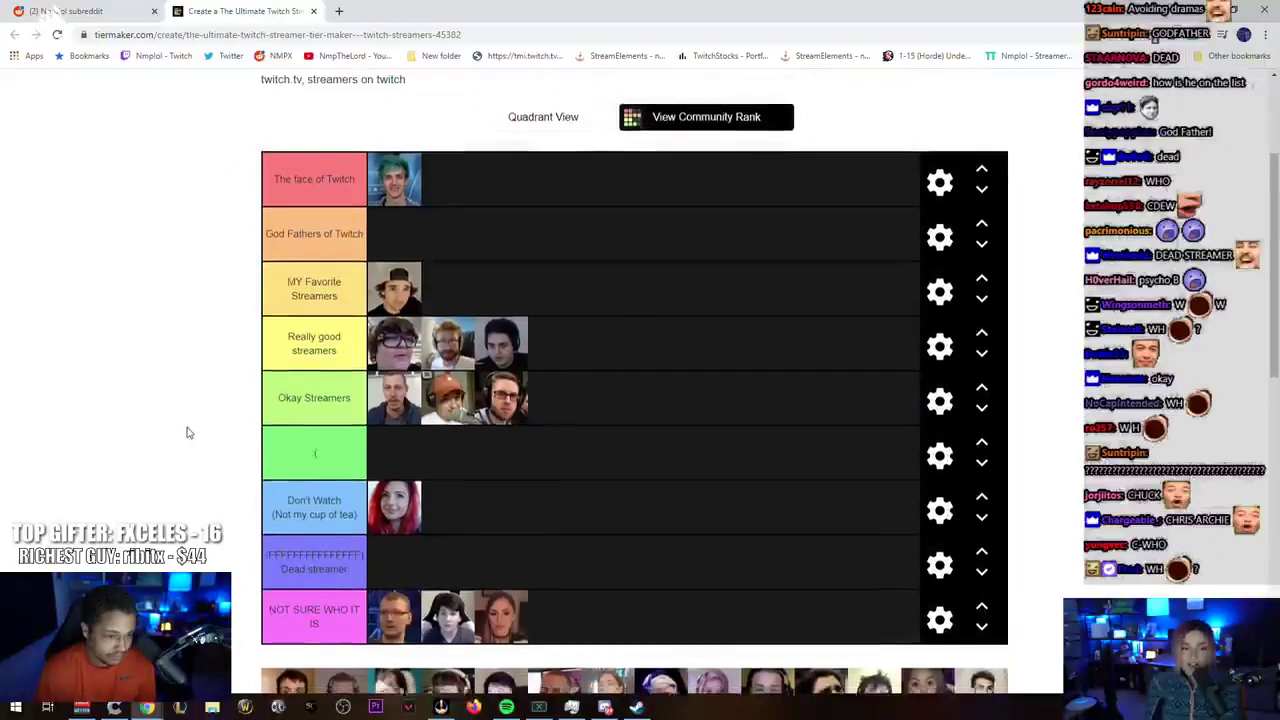
scroll(186, 432, "down", 1)
scroll(186, 432, "down", 1)
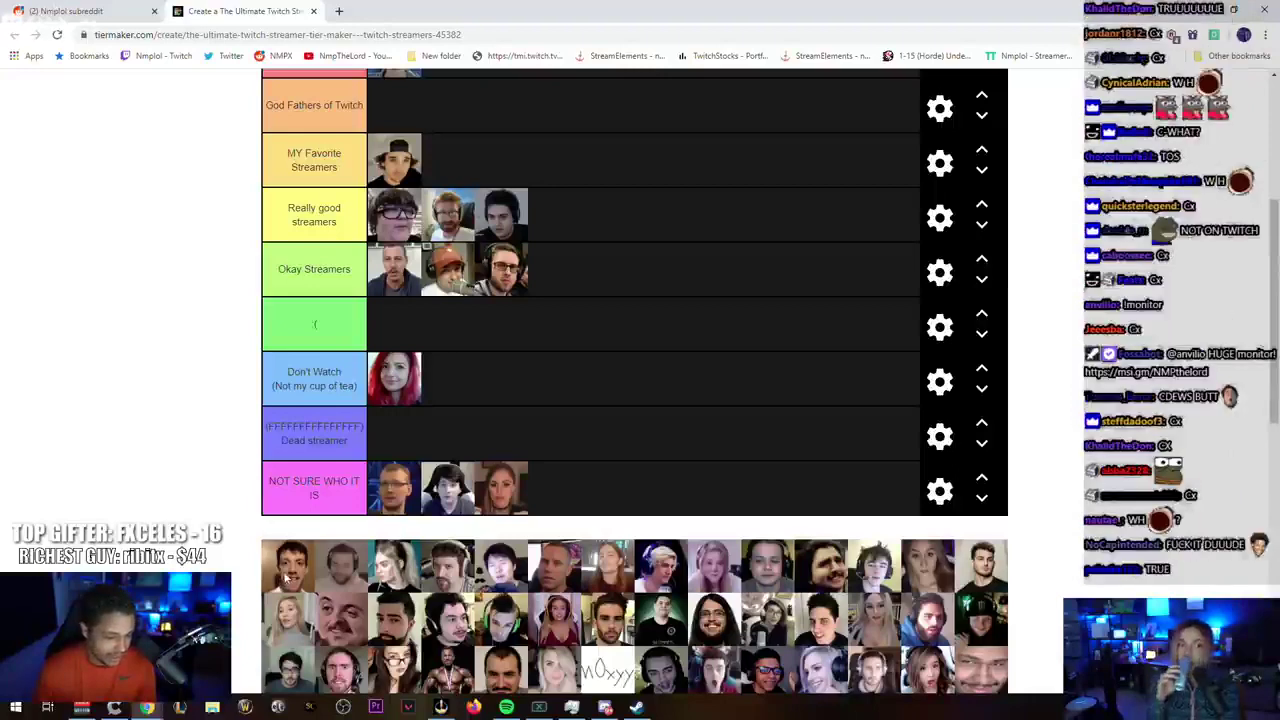
left_click_drag(282, 566, 552, 490)
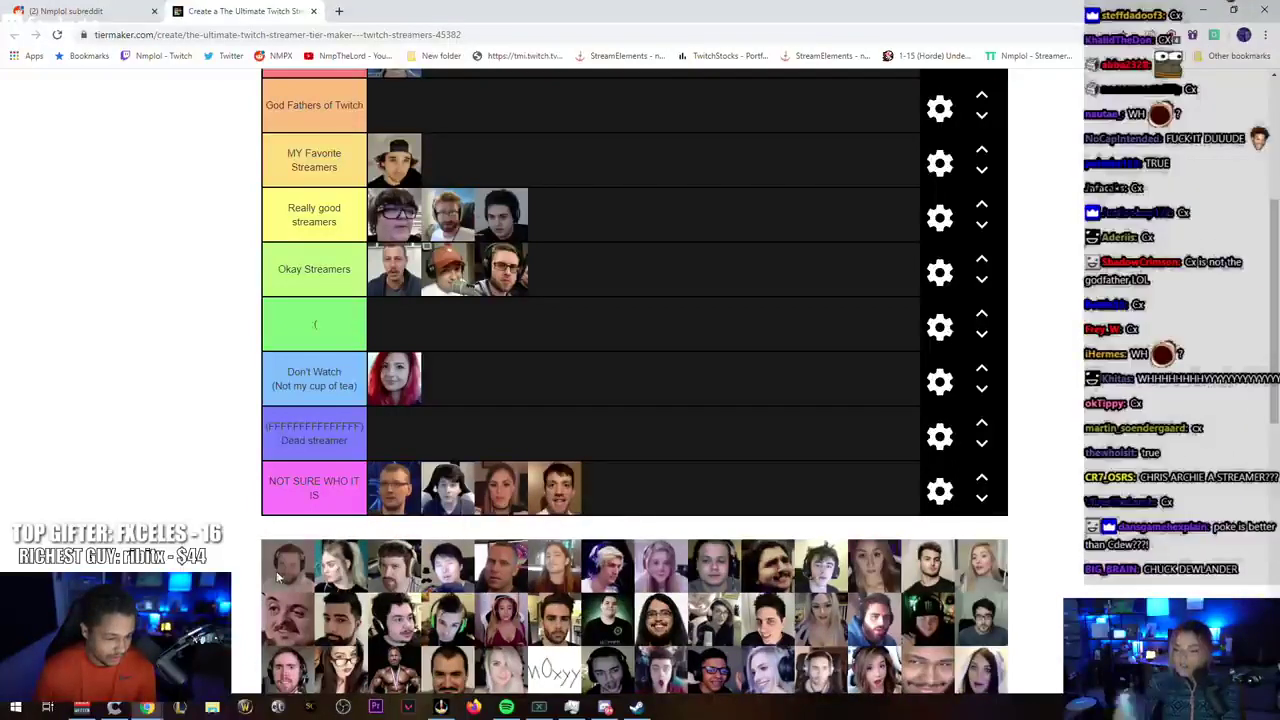
Step: Add faces five and six to NOT SURE WHO IT IS and two more to Really good streamers
left_click_drag(287, 566, 600, 490)
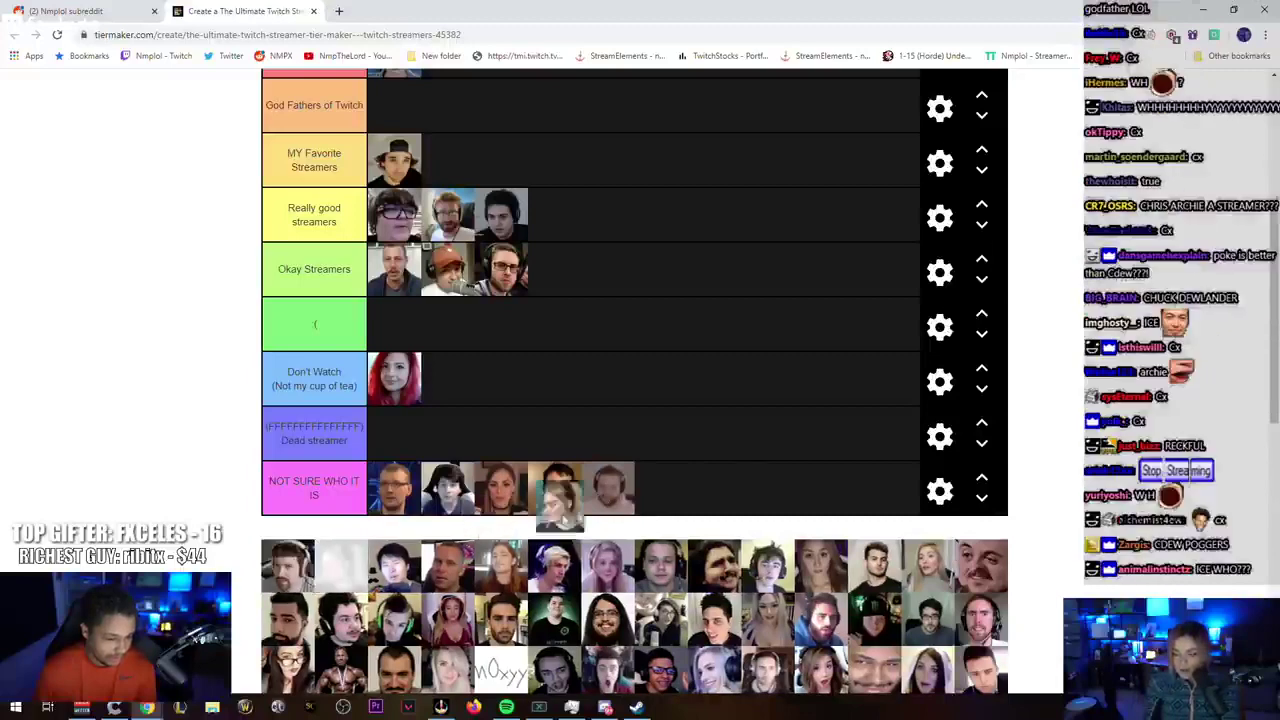
left_click_drag(285, 575, 660, 490)
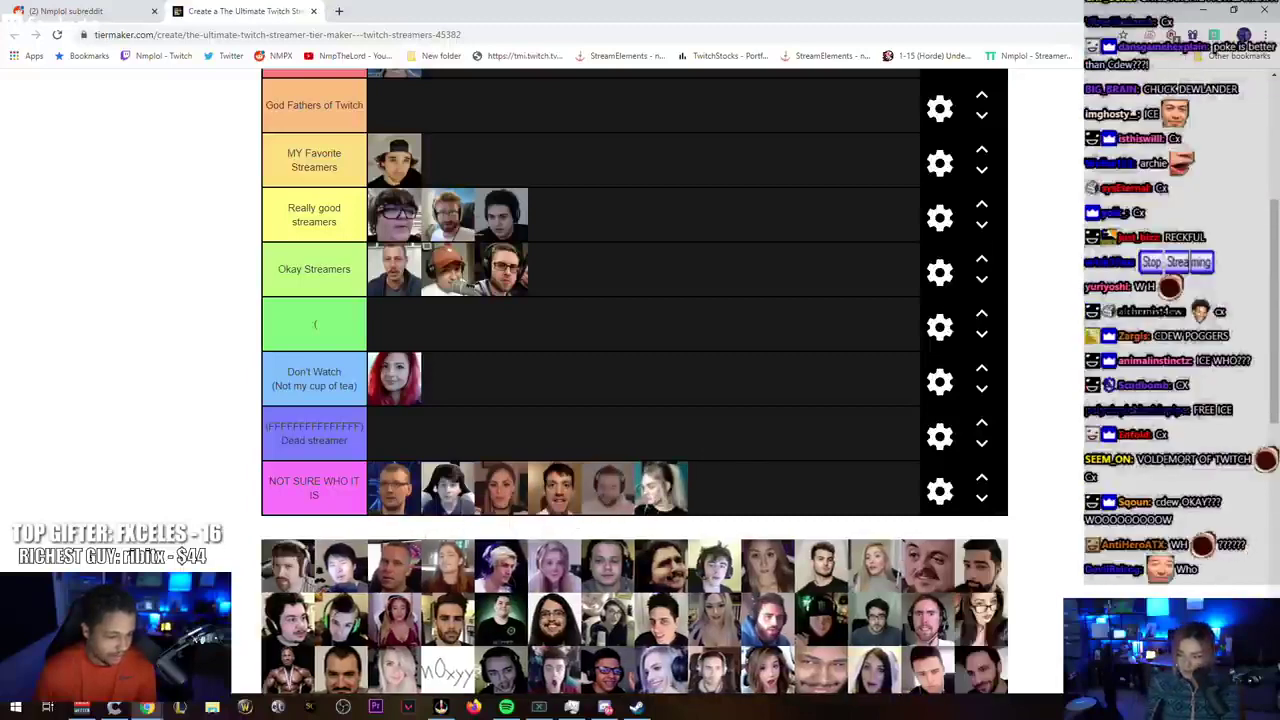
left_click_drag(290, 585, 198, 508)
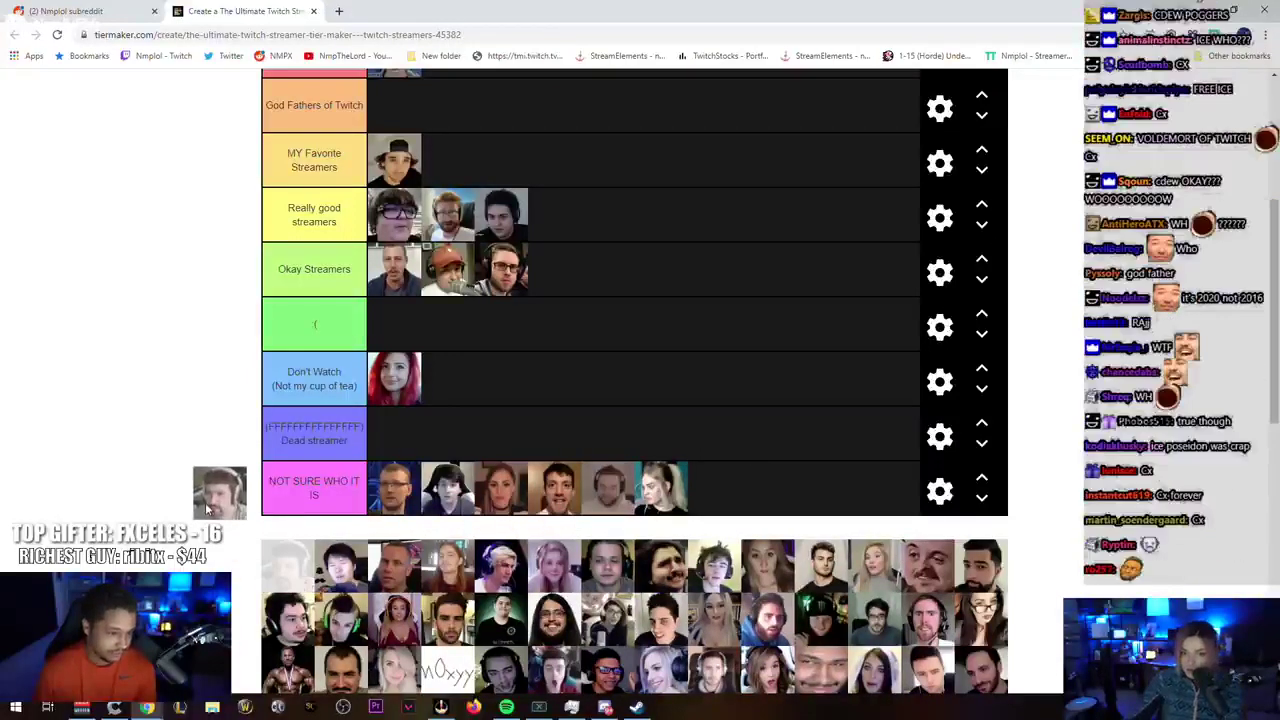
left_click_drag(198, 508, 553, 232)
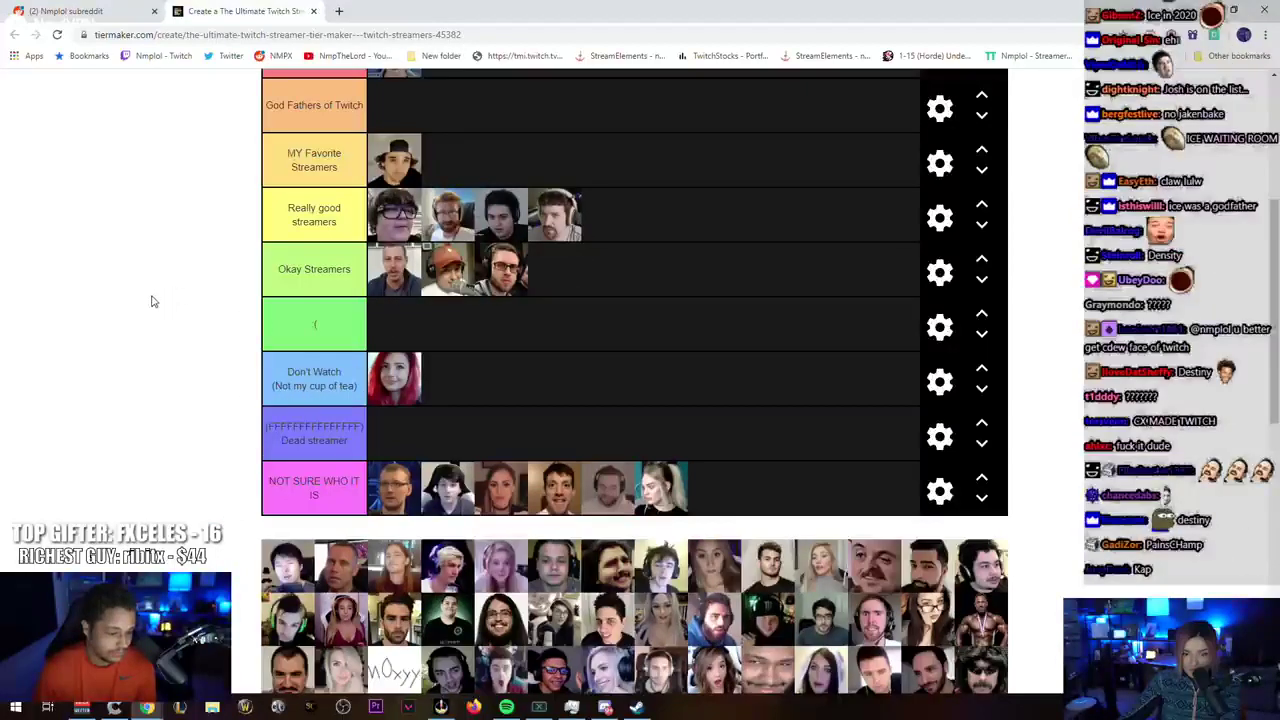
left_click_drag(287, 566, 617, 232)
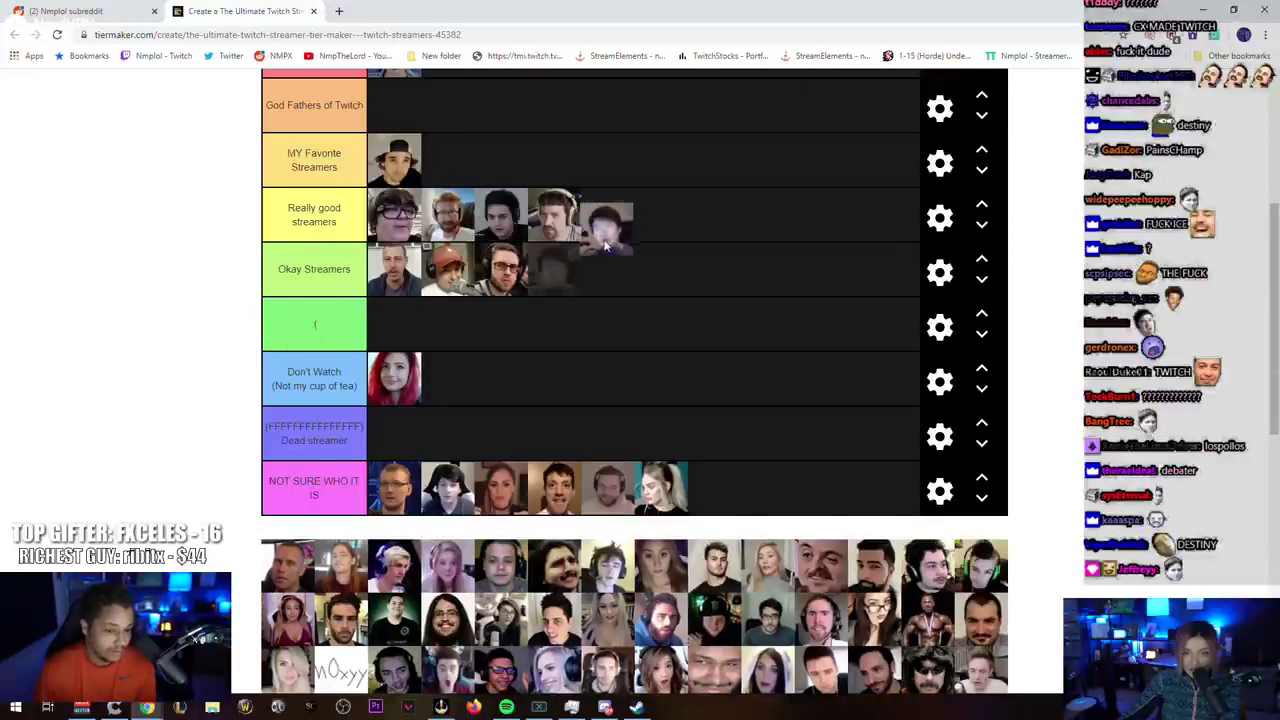
Step: Put a pool face into the God Fathers of Twitch row
scroll(209, 386, "down", 1)
mouse_move(287, 498)
left_mouse_down()
mouse_move(208, 423)
mouse_move(400, 257)
left_mouse_up()
scroll(208, 423, "up", 2)
scroll(208, 423, "up", 1)
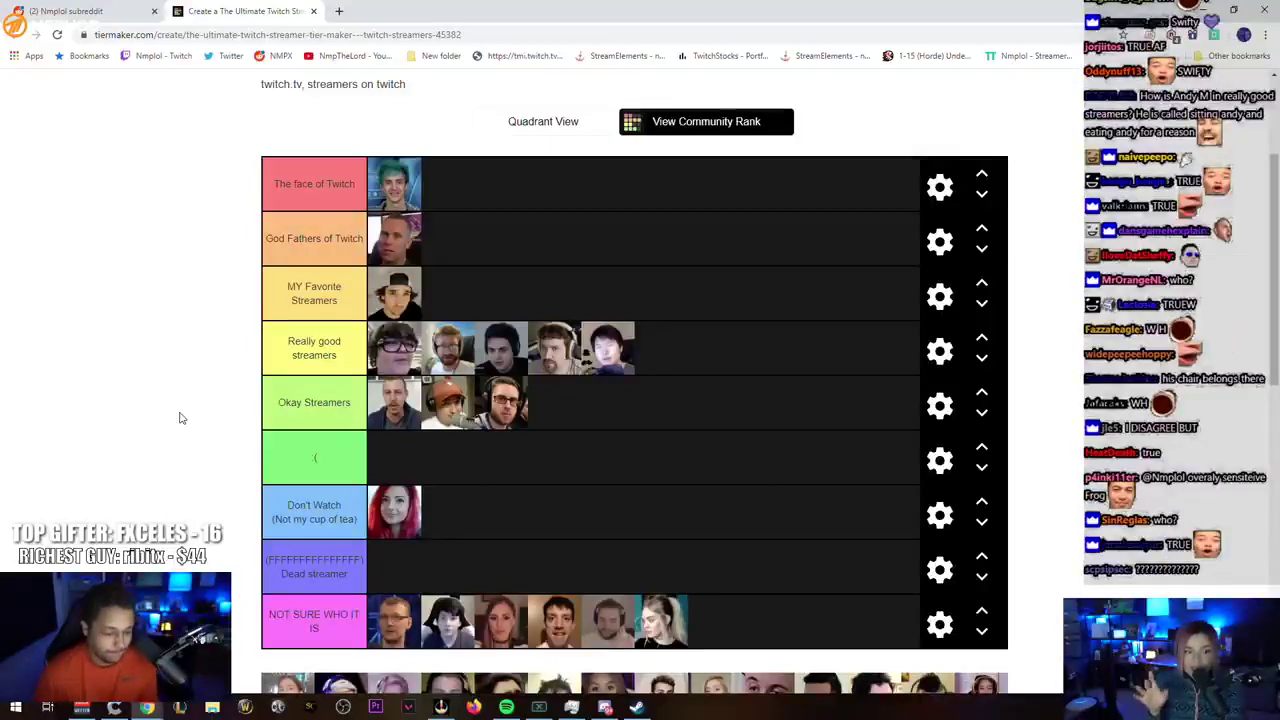
scroll(181, 418, "down", 1)
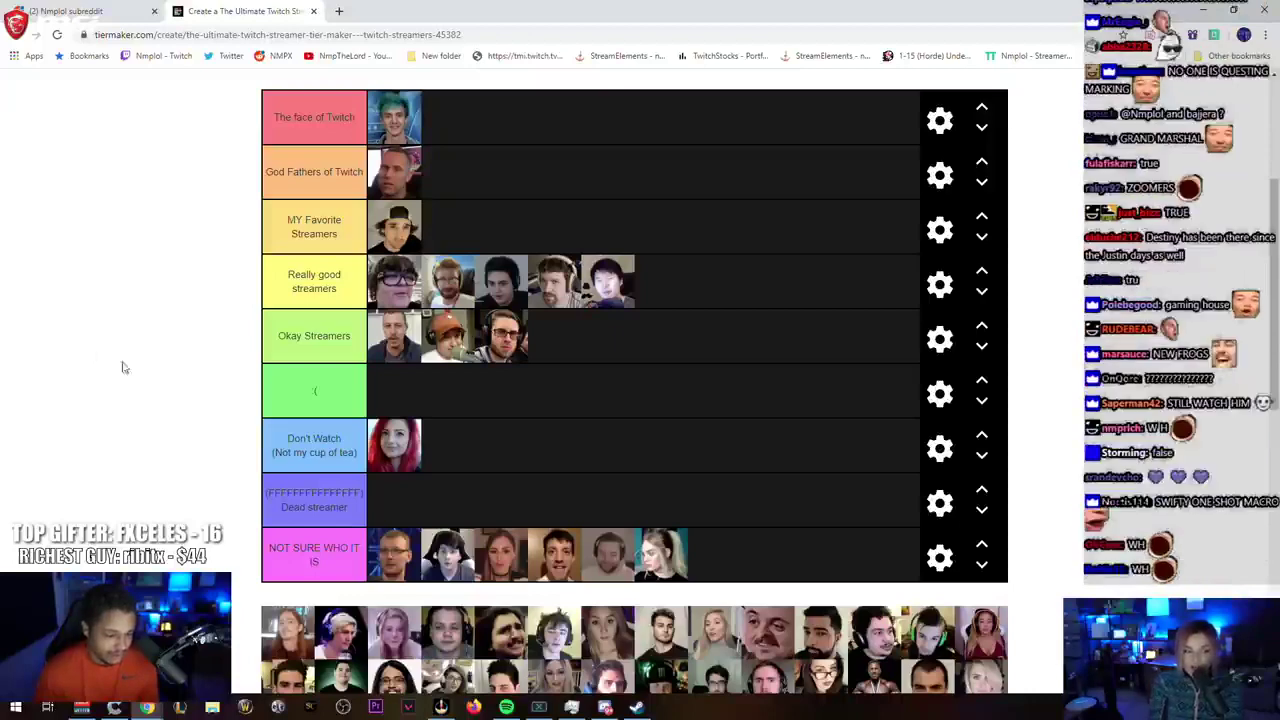
scroll(130, 368, "down", 1)
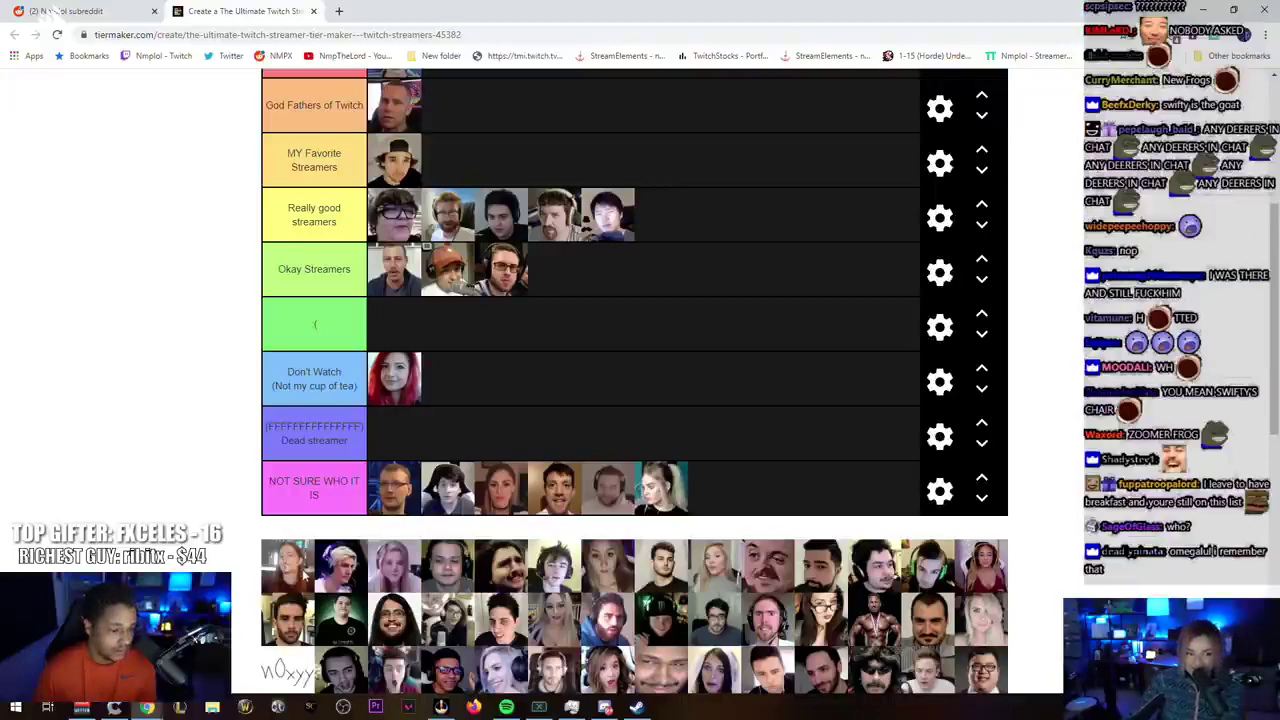
Step: Place pool faces in MY Favorite Streamers, The face of Twitch, NOT SURE WHO IT IS and the ( tier
left_click_drag(290, 577, 460, 178)
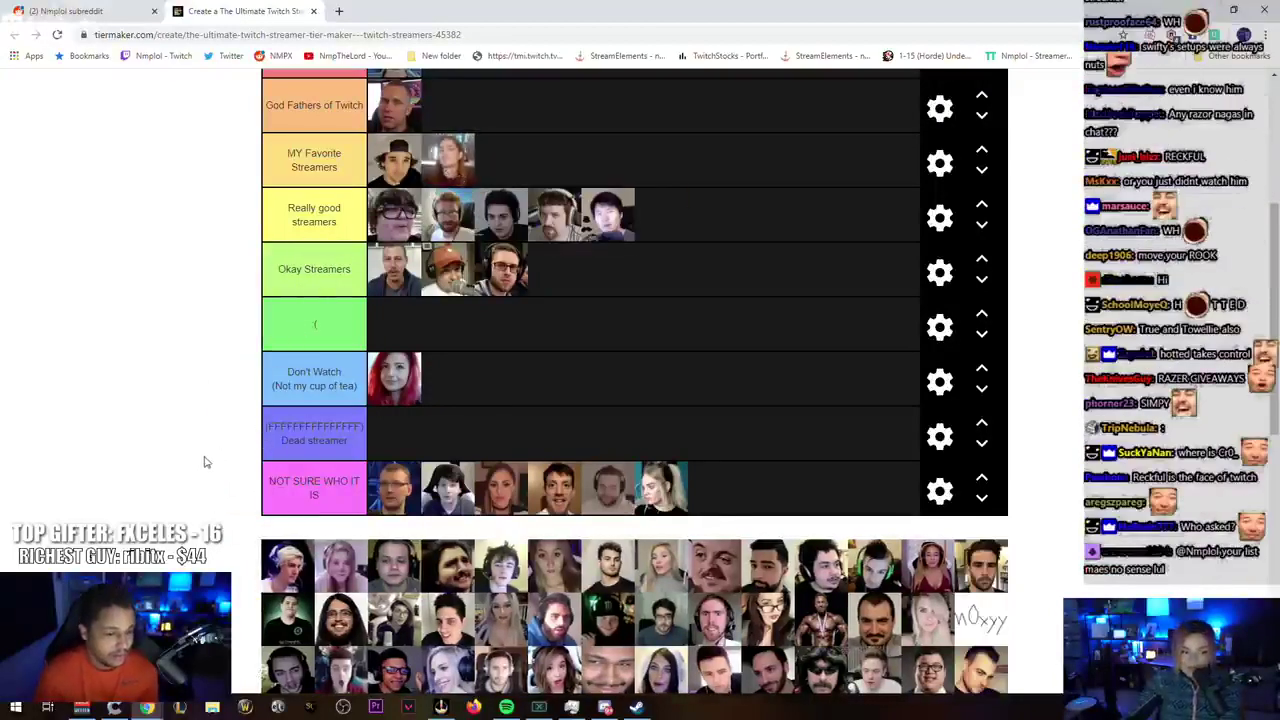
scroll(240, 514, "up", 1)
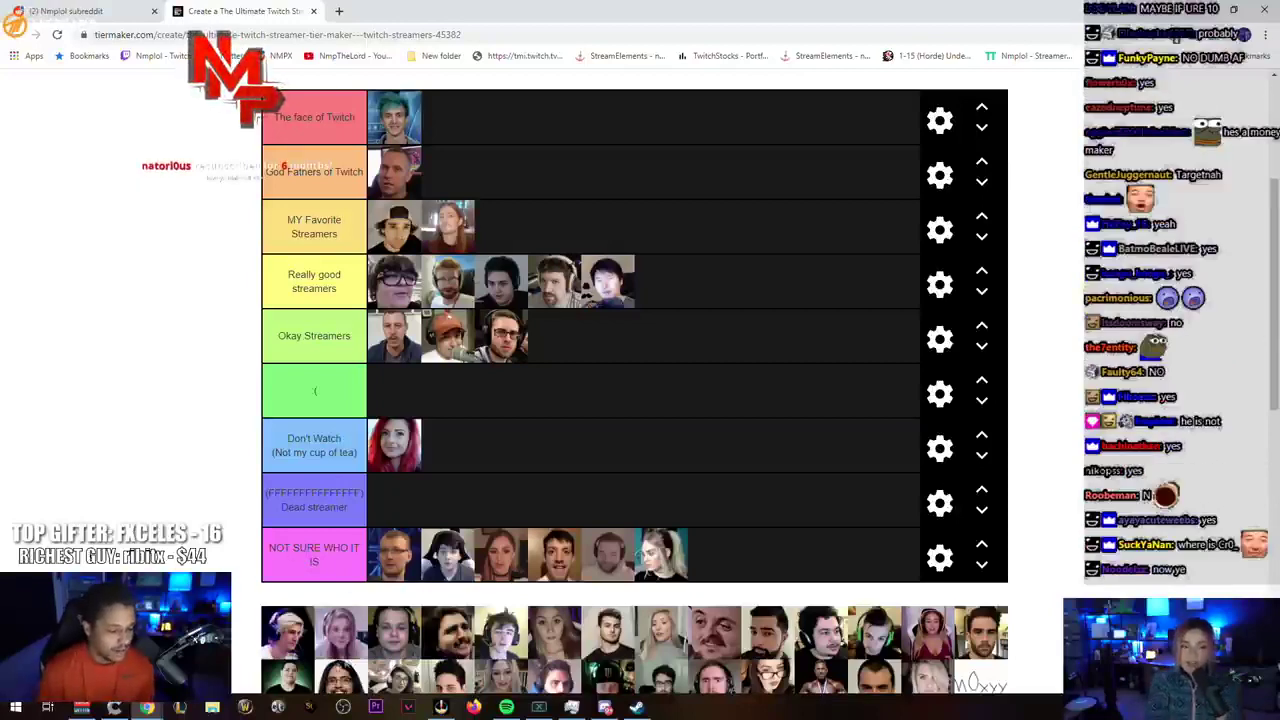
left_click_drag(287, 630, 447, 117)
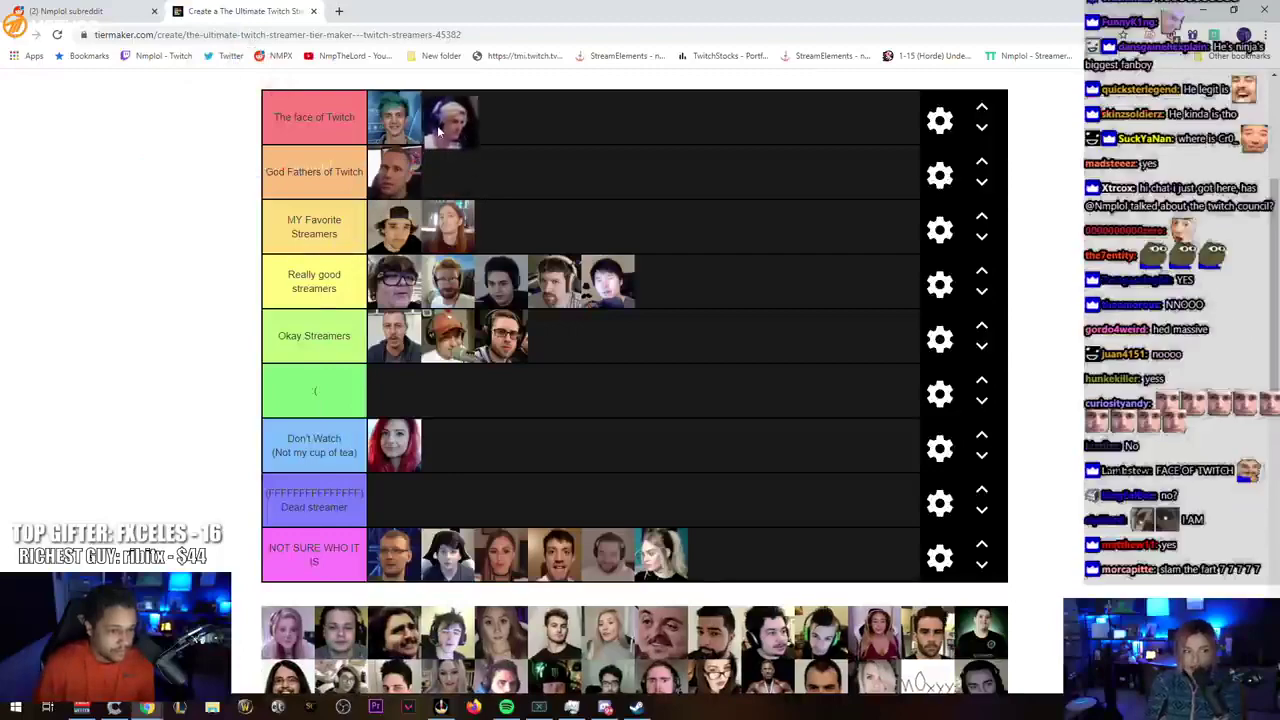
scroll(131, 474, "down", 1)
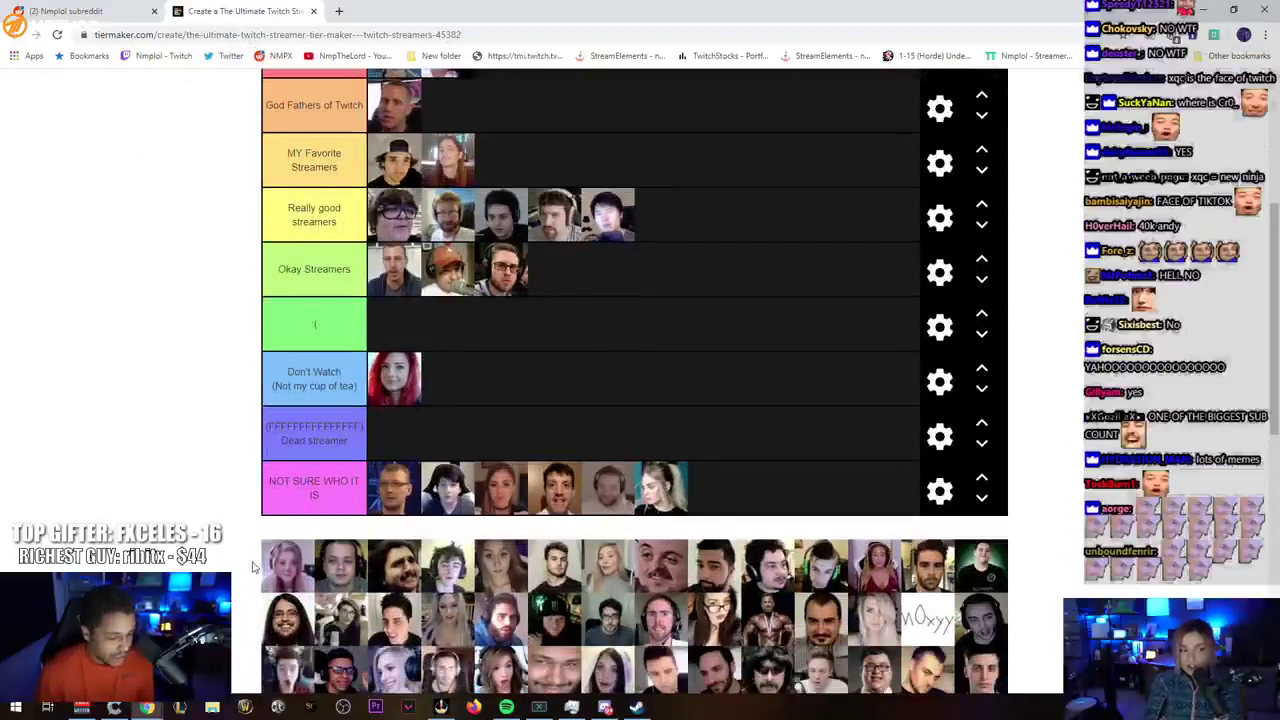
left_click_drag(281, 578, 712, 497)
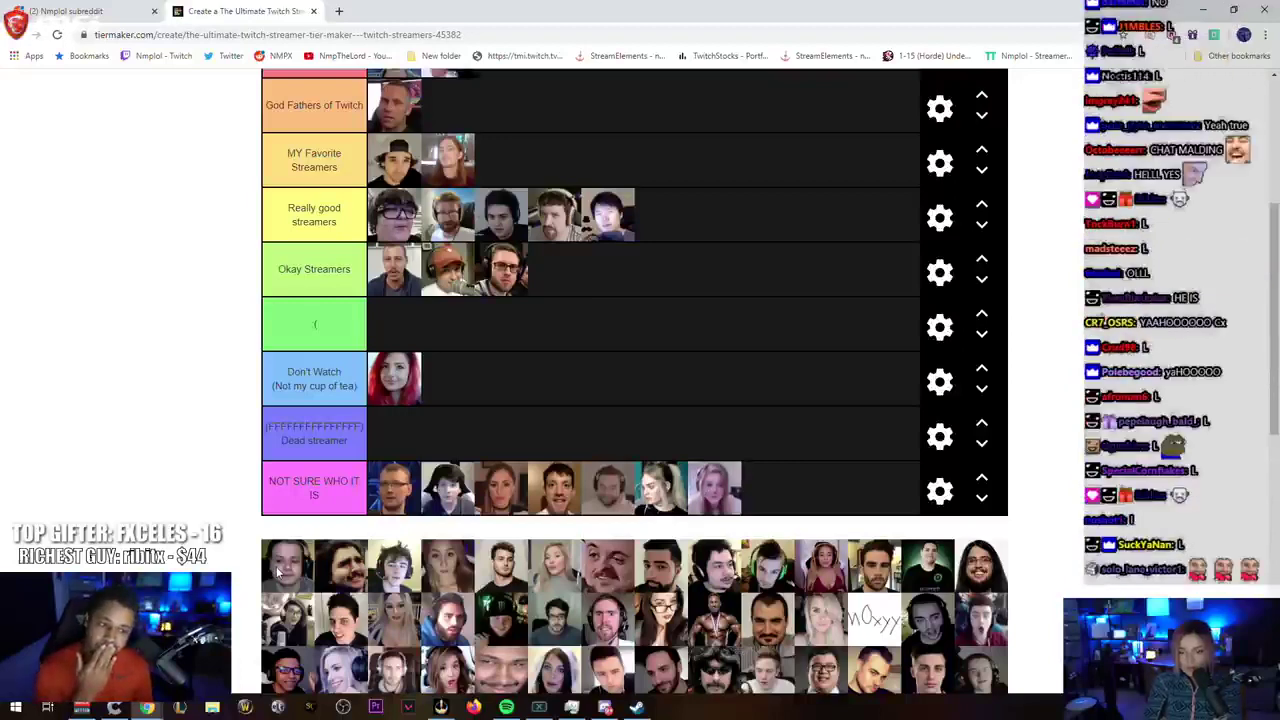
left_click_drag(280, 572, 395, 322)
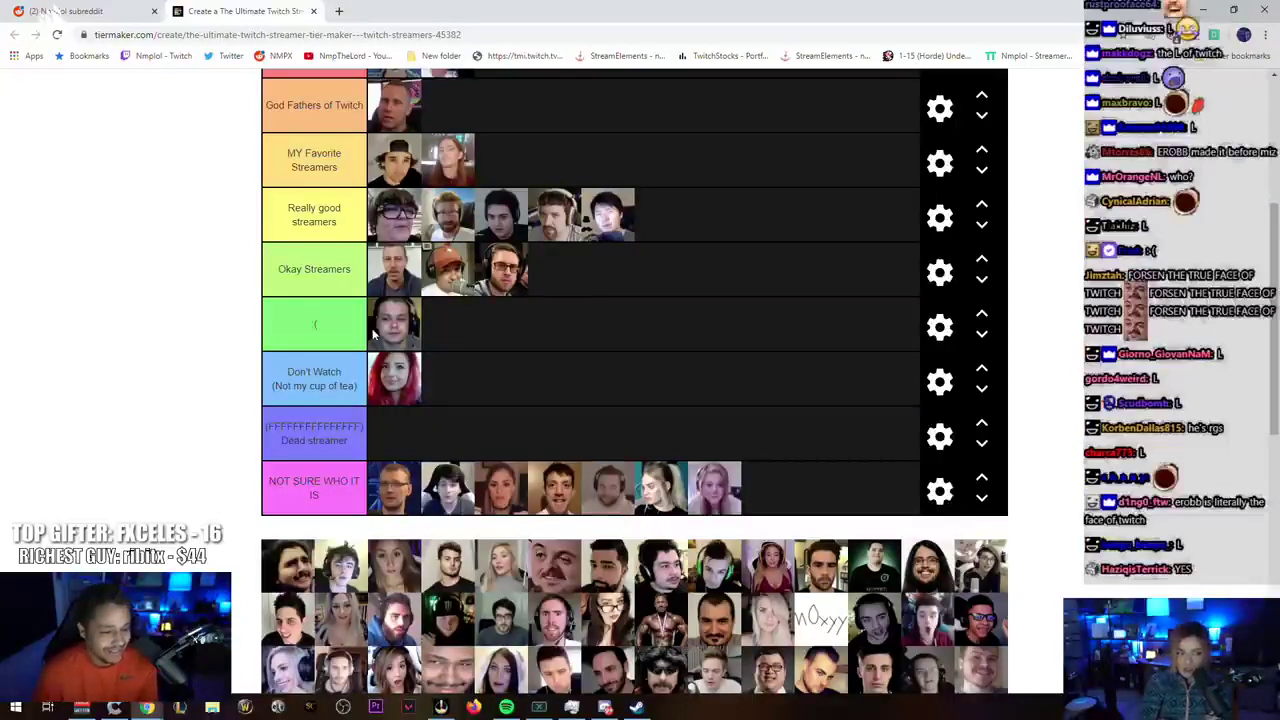
Step: Move the ( tier face down to Don't Watch, then up into Okay Streamers
scroll(430, 350, "down", 2)
scroll(410, 320, "up", 1)
scroll(394, 305, "up", 1)
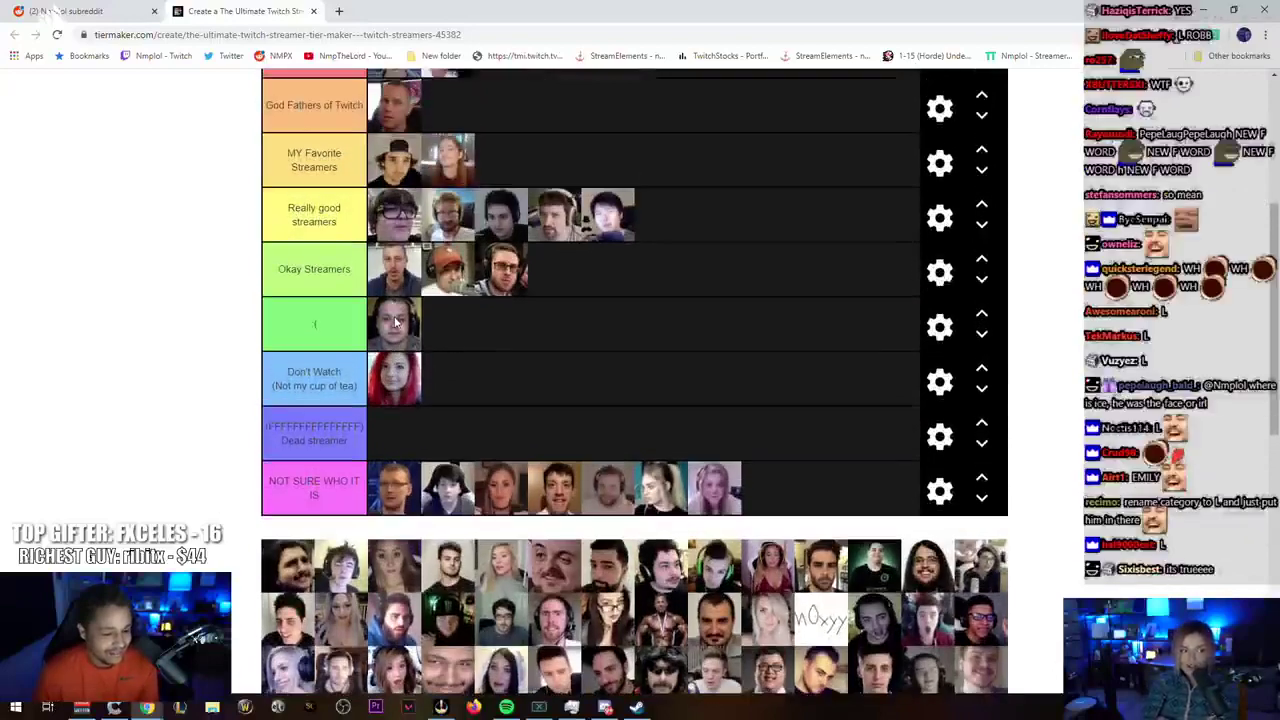
left_click_drag(396, 322, 462, 369)
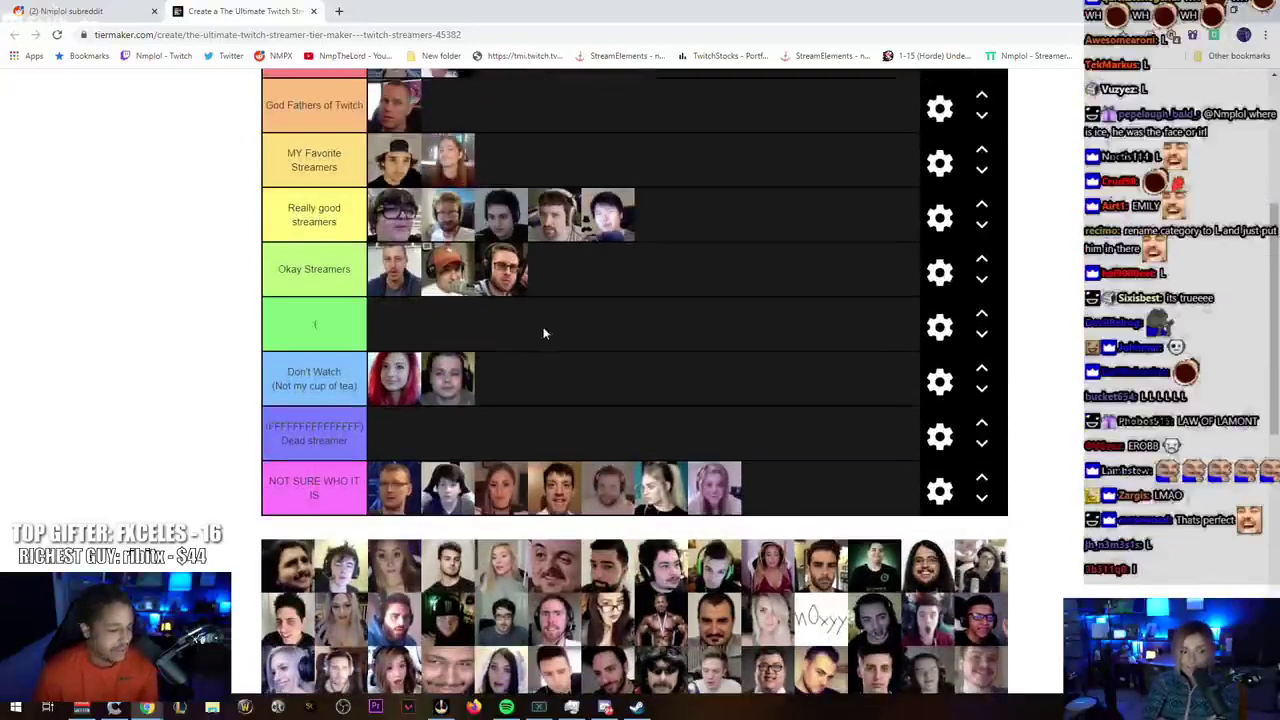
left_click_drag(448, 378, 554, 269)
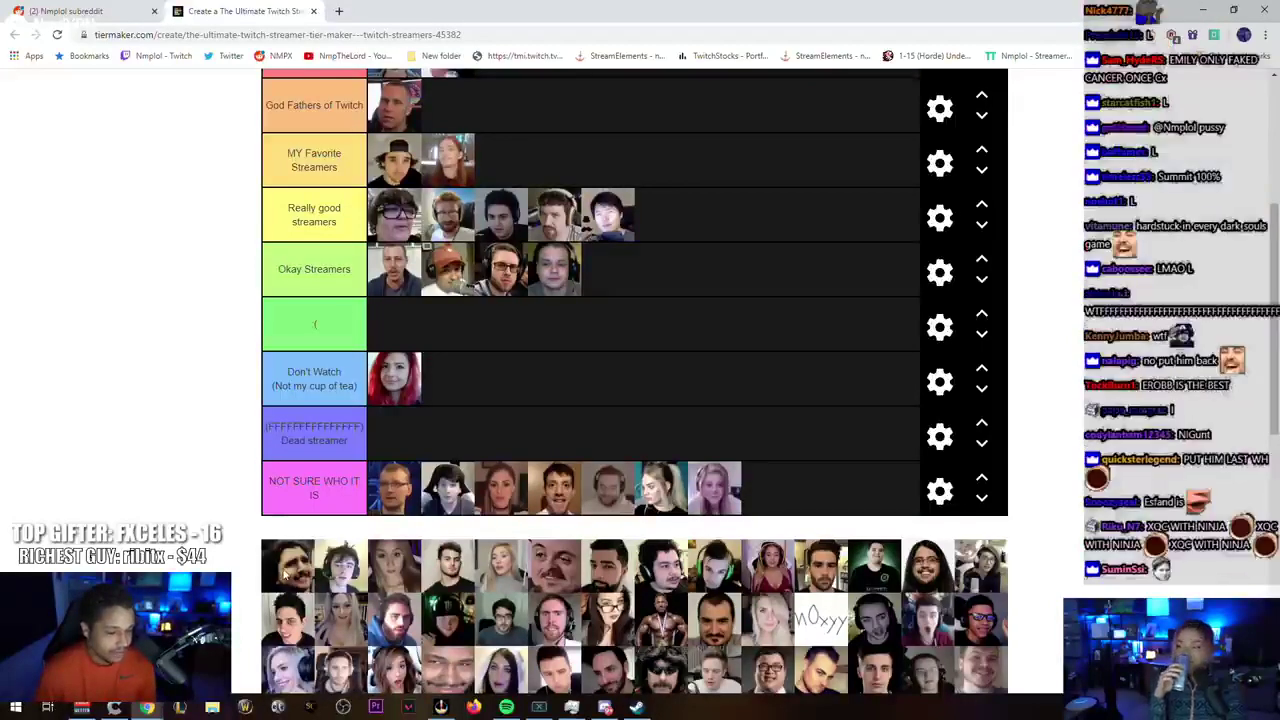
Step: Add a fifth Okay Streamers face and another NOT SURE WHO IT IS face, adjusting placements
left_click_drag(288, 566, 210, 440)
scroll(210, 440, "up", 1)
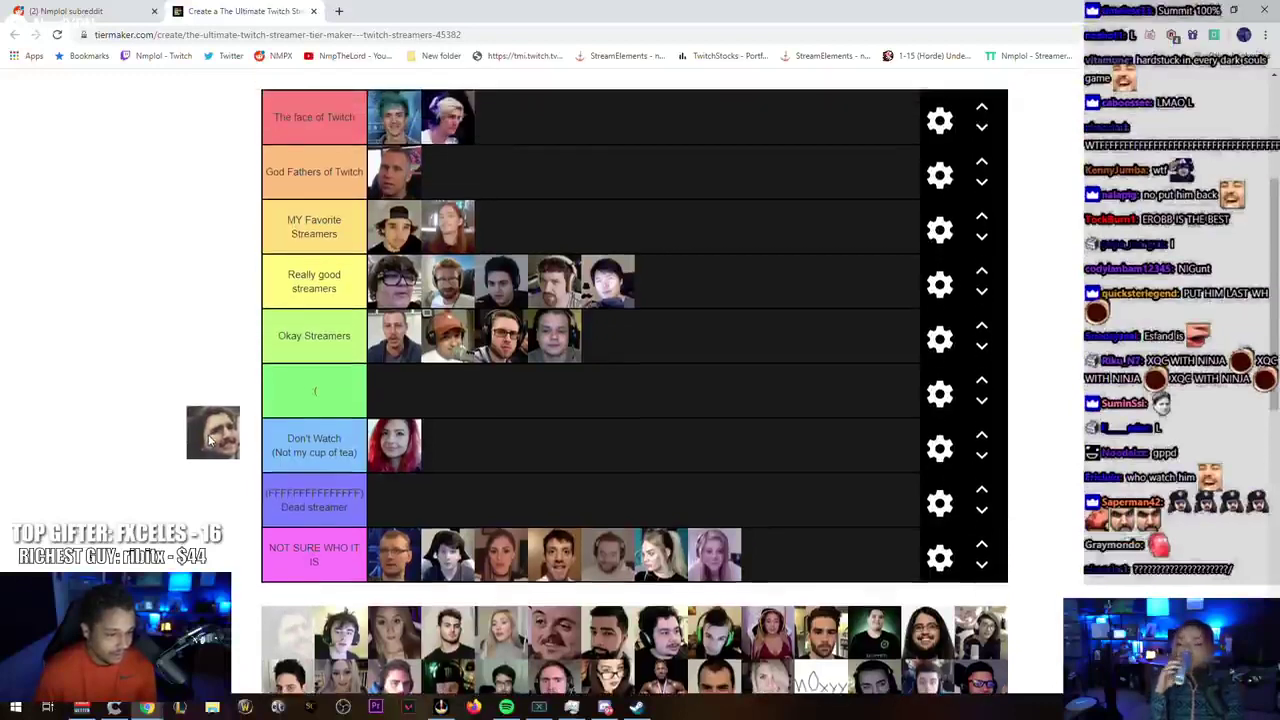
left_click_drag(210, 440, 617, 349)
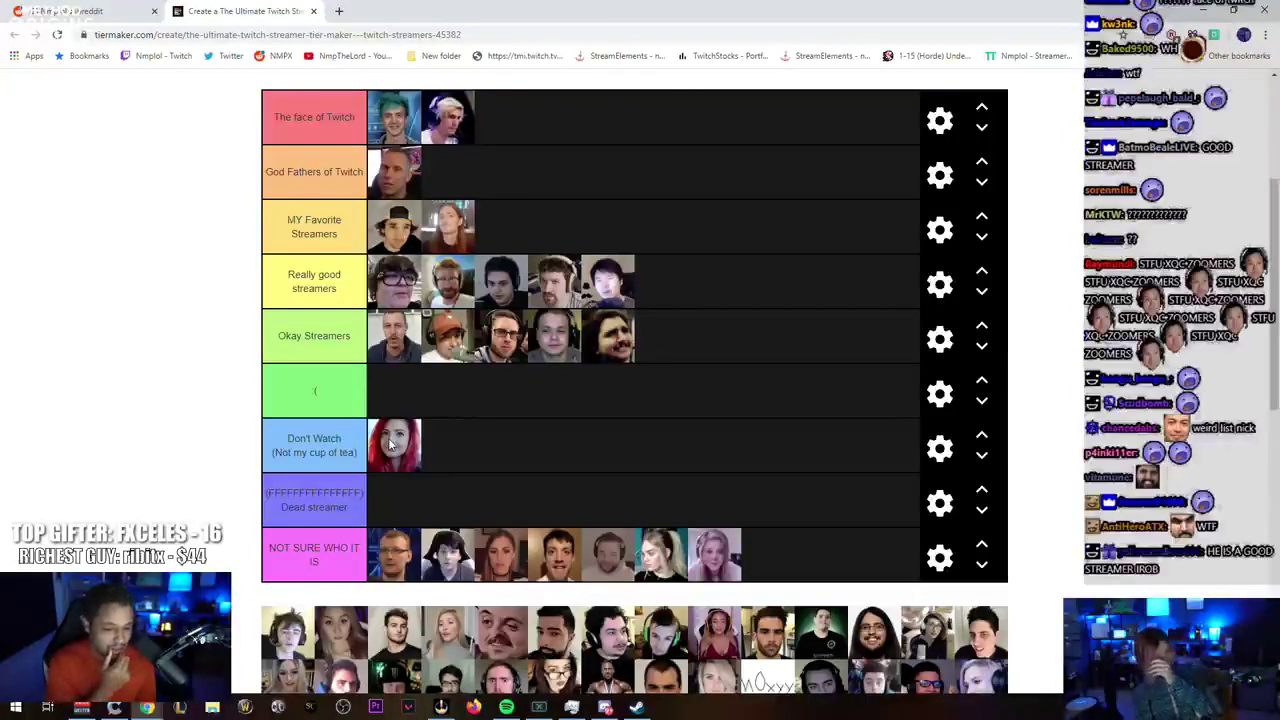
scroll(297, 453, "down", 2)
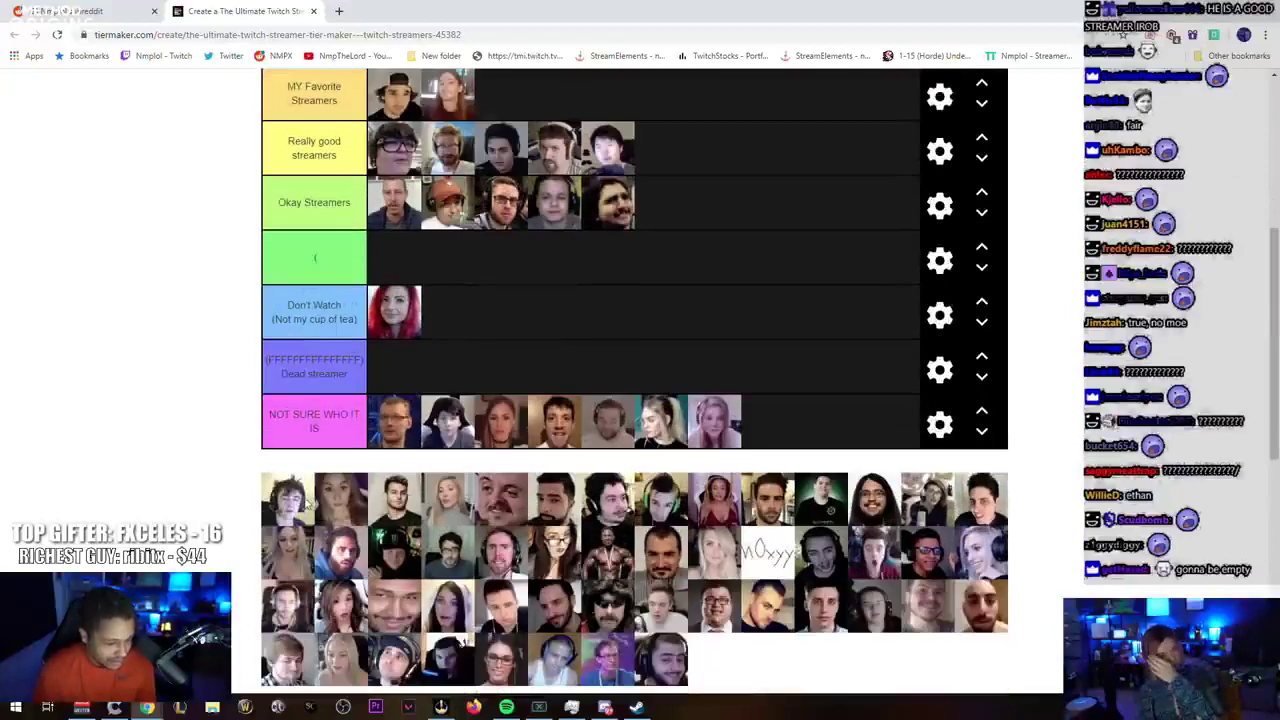
left_click_drag(292, 505, 776, 425)
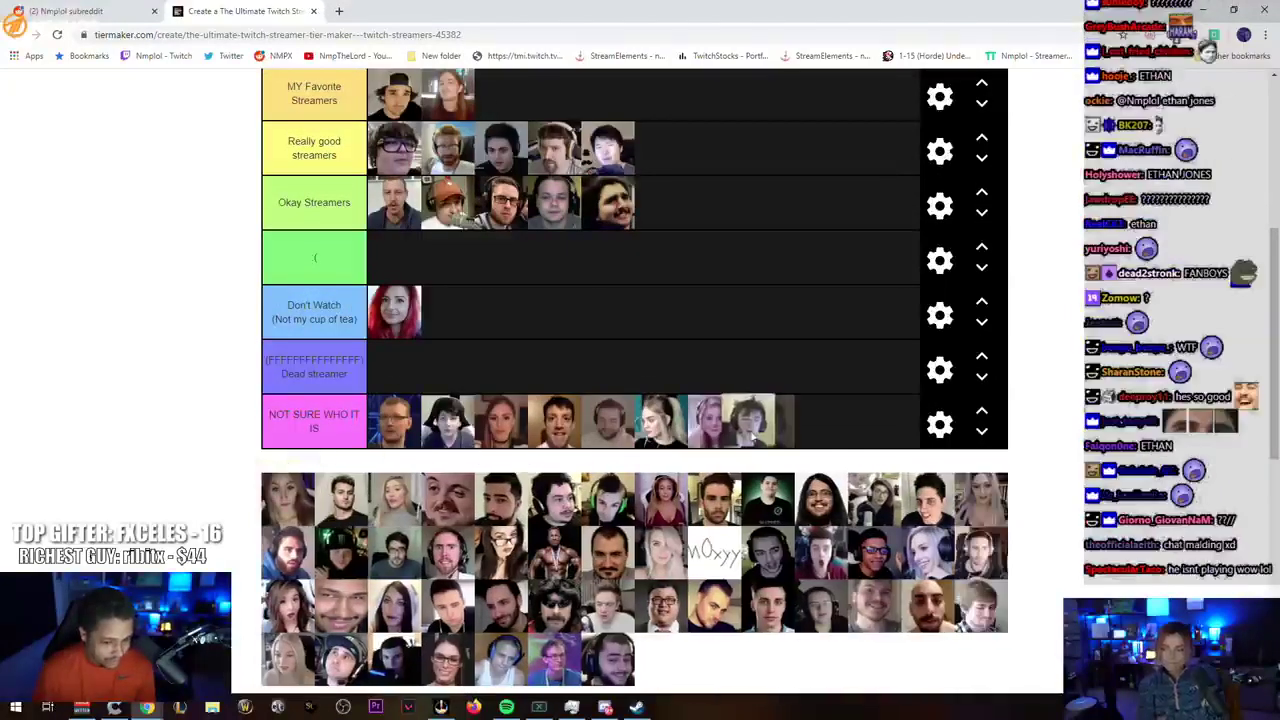
mouse_move(280, 513)
left_mouse_down()
mouse_move(230, 500)
mouse_move(255, 272)
mouse_move(519, 240)
left_mouse_up()
scroll(230, 500, "up", 2)
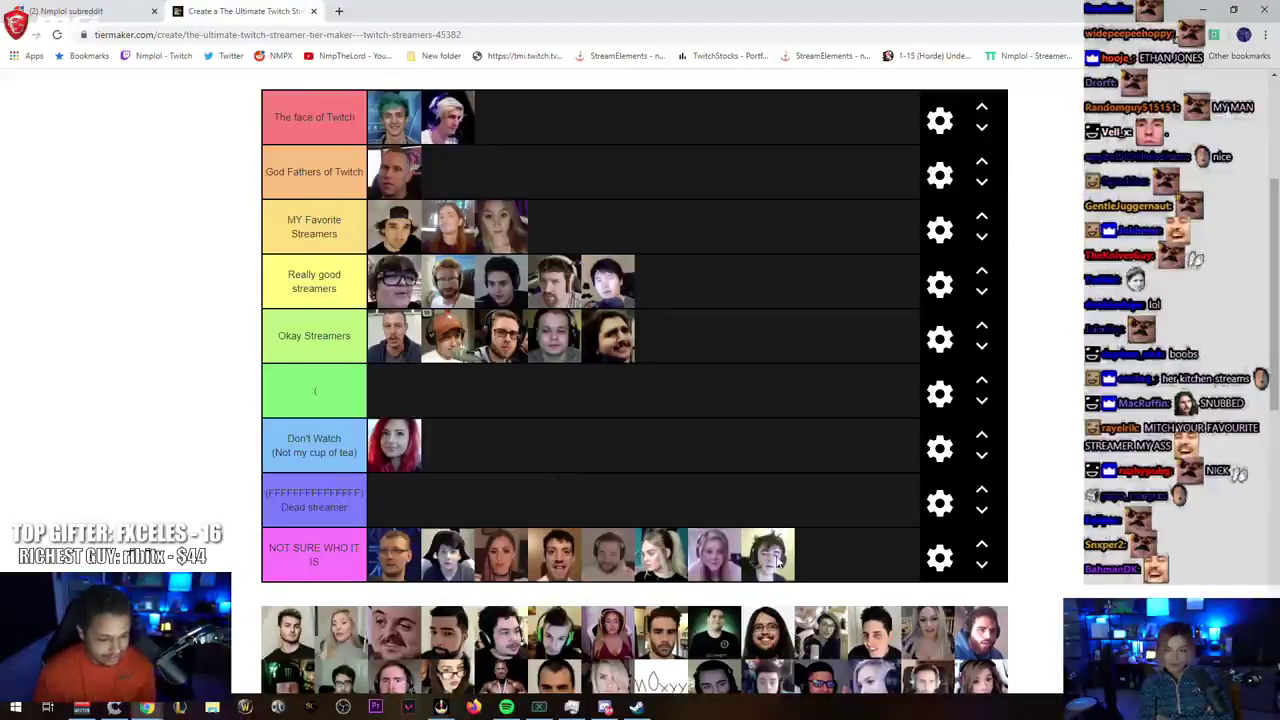
left_click_drag(770, 567, 448, 445)
Step: Place pool faces in Really good streamers and as the third Don't Watch face
scroll(405, 513, "down", 1)
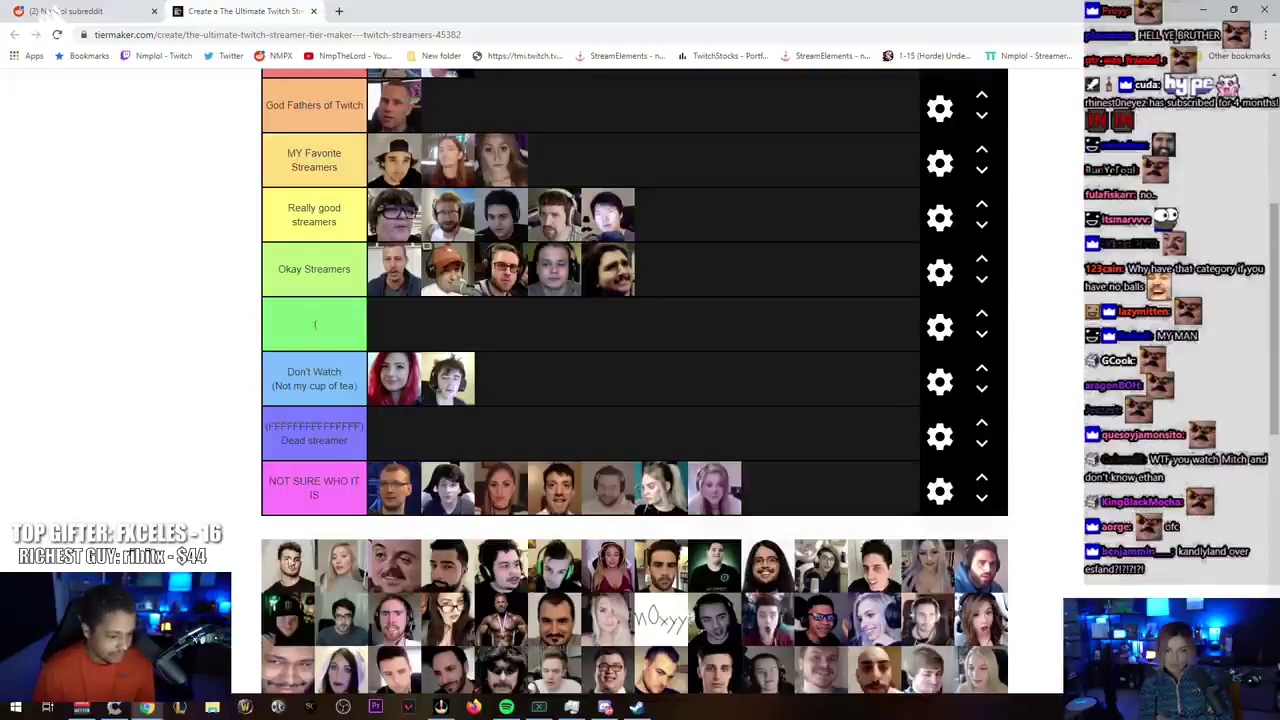
scroll(290, 562, "up", 1)
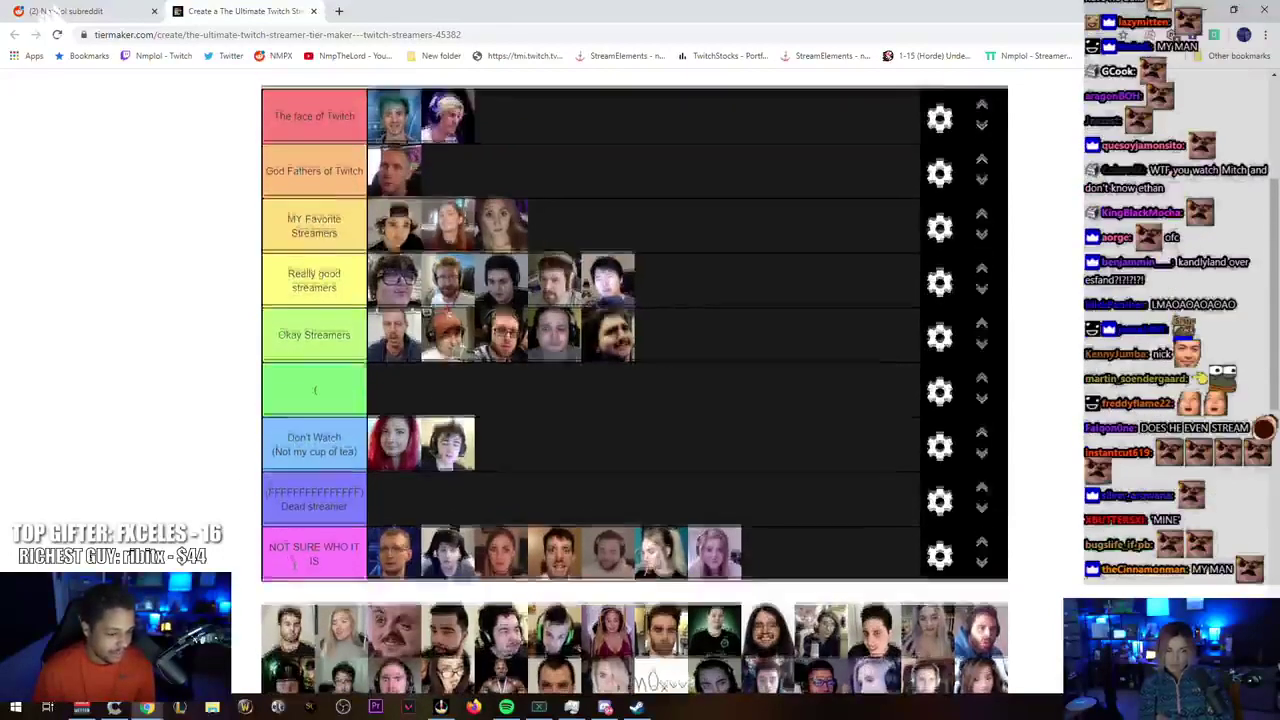
scroll(292, 575, "down", 1)
left_click_drag(290, 578, 600, 275)
left_click_drag(672, 235, 668, 230)
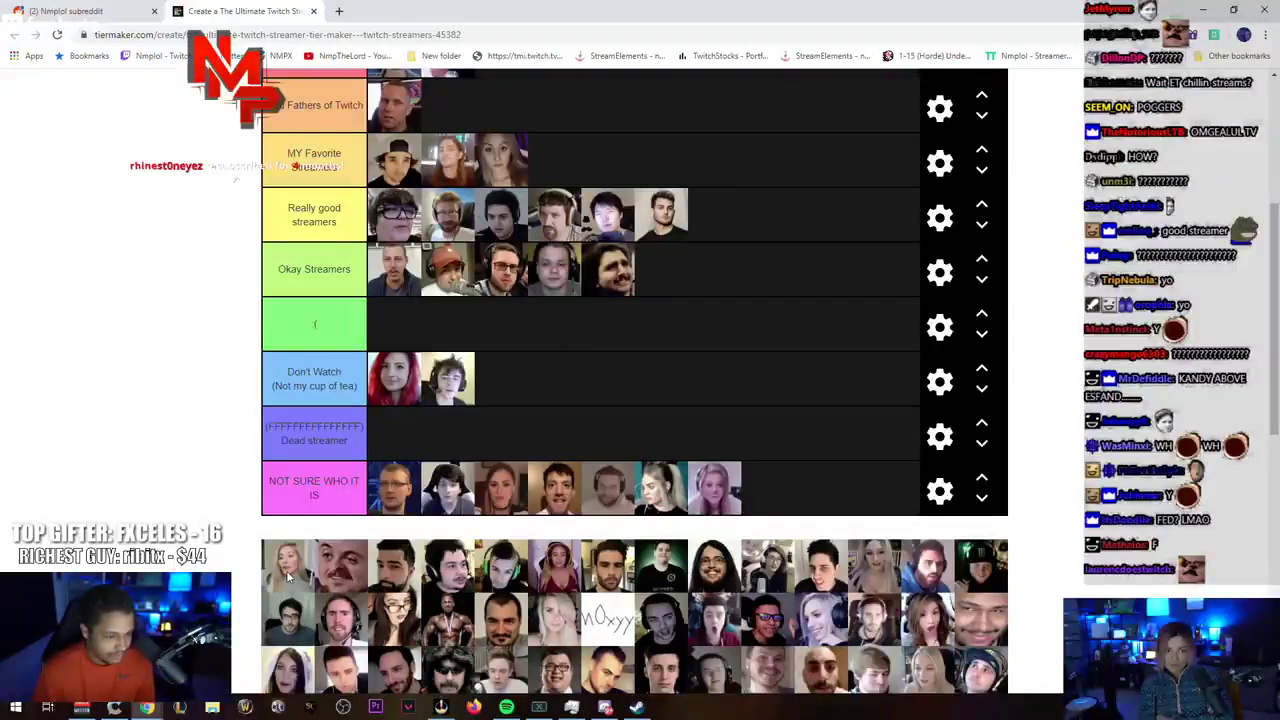
left_click_drag(287, 578, 505, 385)
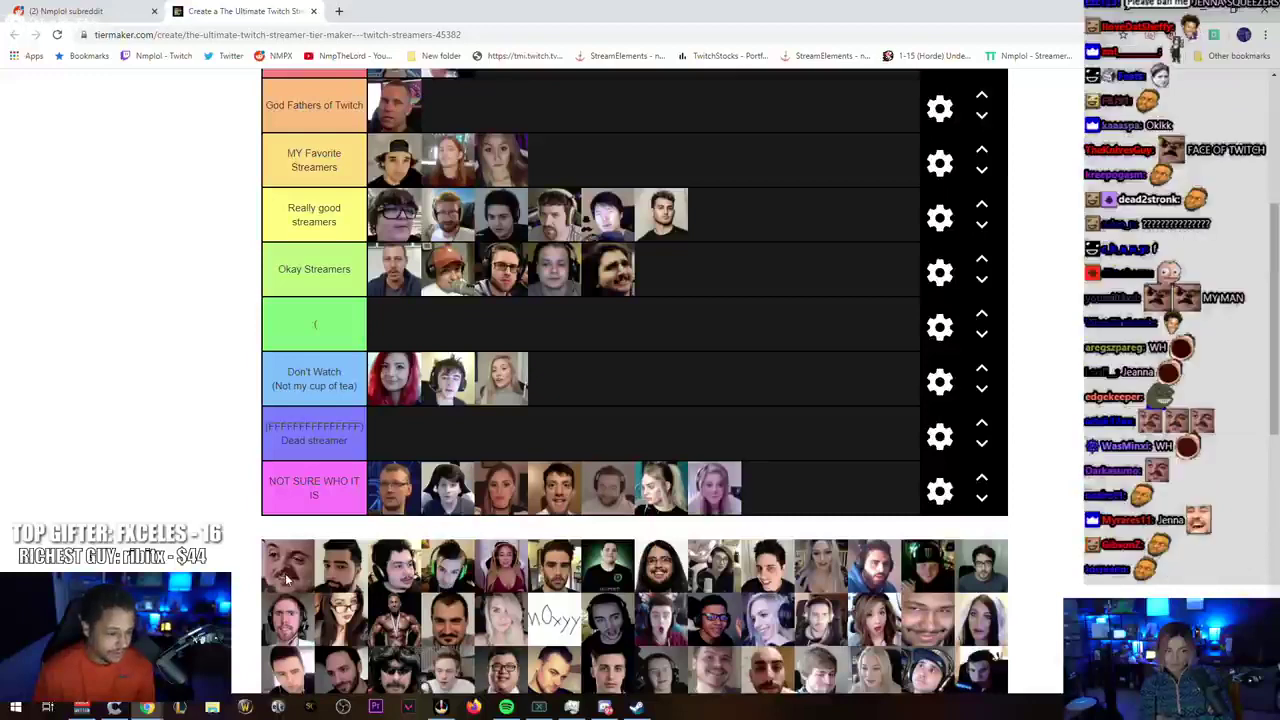
mouse_move(285, 573)
left_mouse_down()
mouse_move(257, 484)
mouse_move(443, 258)
left_mouse_up()
scroll(225, 550, "up", 1)
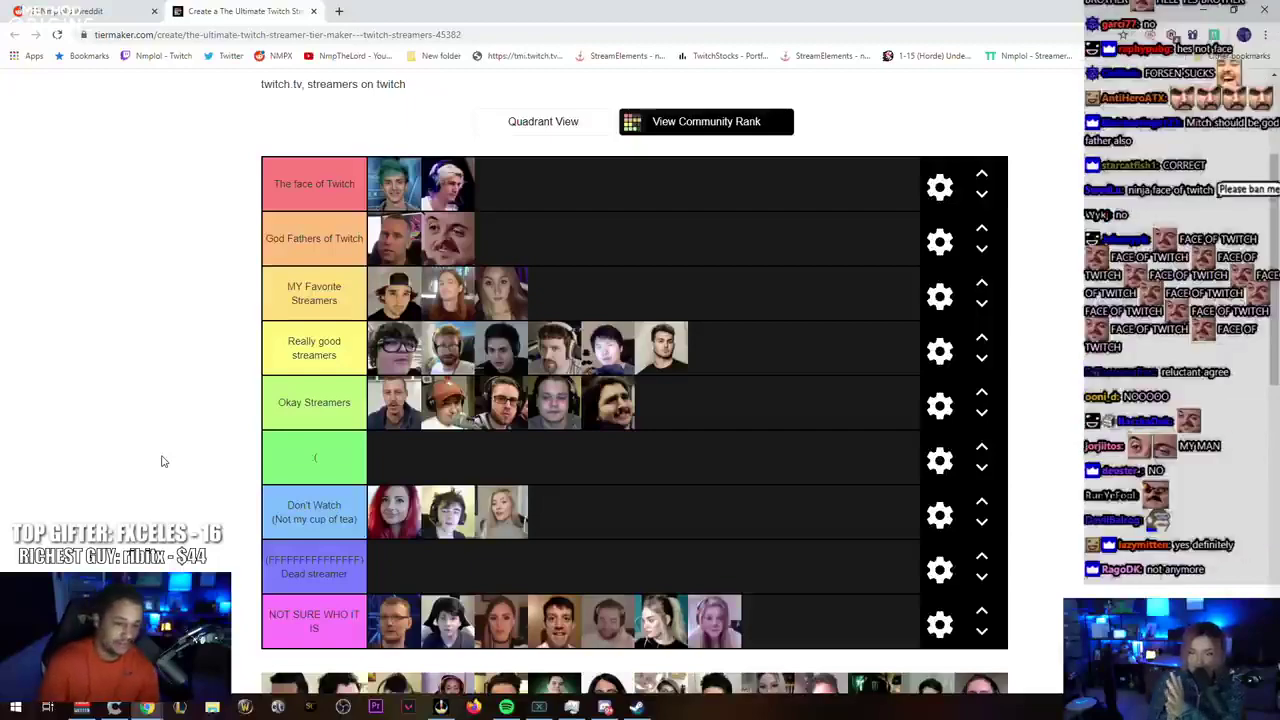
Step: Add a third streamer face to God Fathers of Twitch
scroll(165, 462, "down", 1)
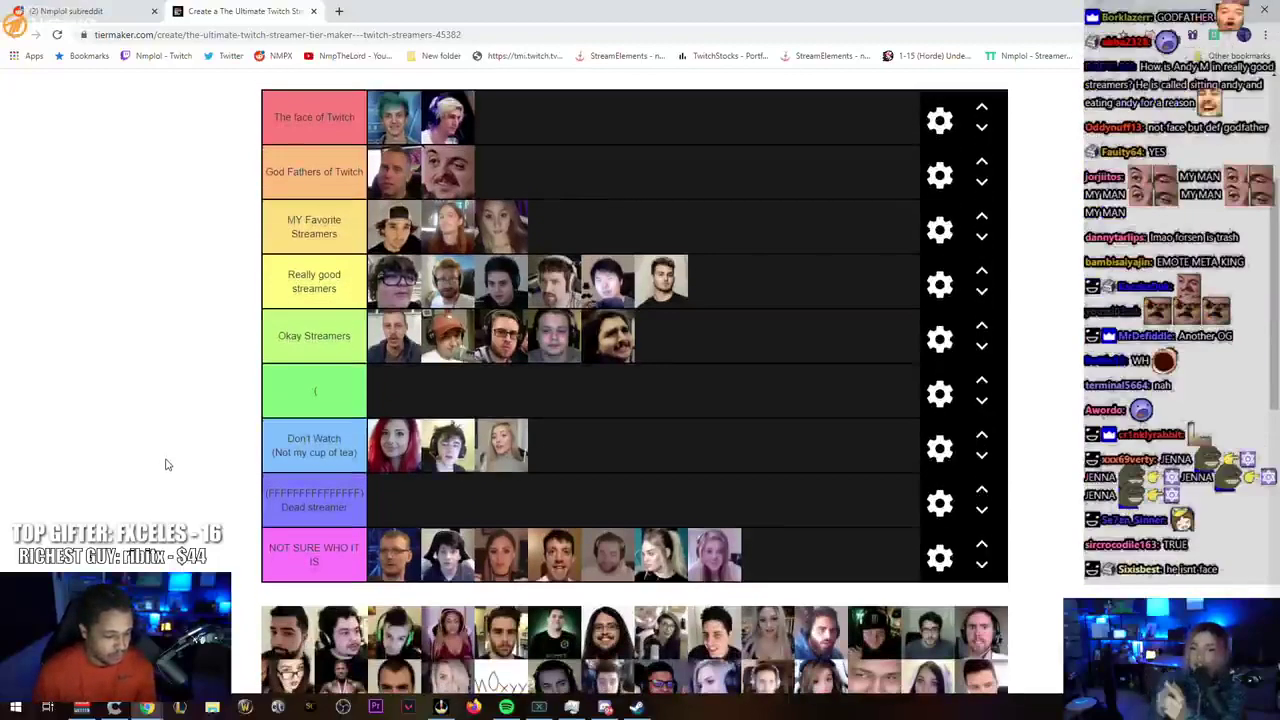
scroll(165, 467, "up", 2)
scroll(160, 469, "down", 1)
scroll(160, 469, "down", 1)
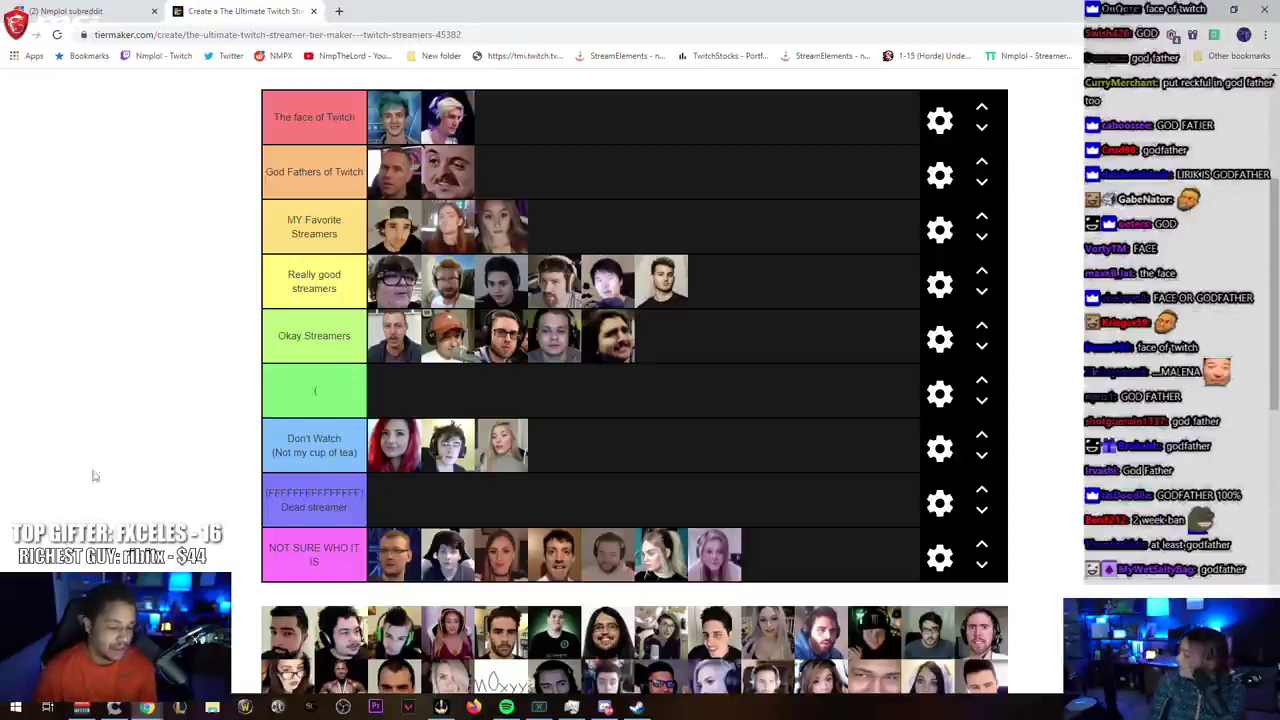
left_click_drag(272, 645, 228, 610)
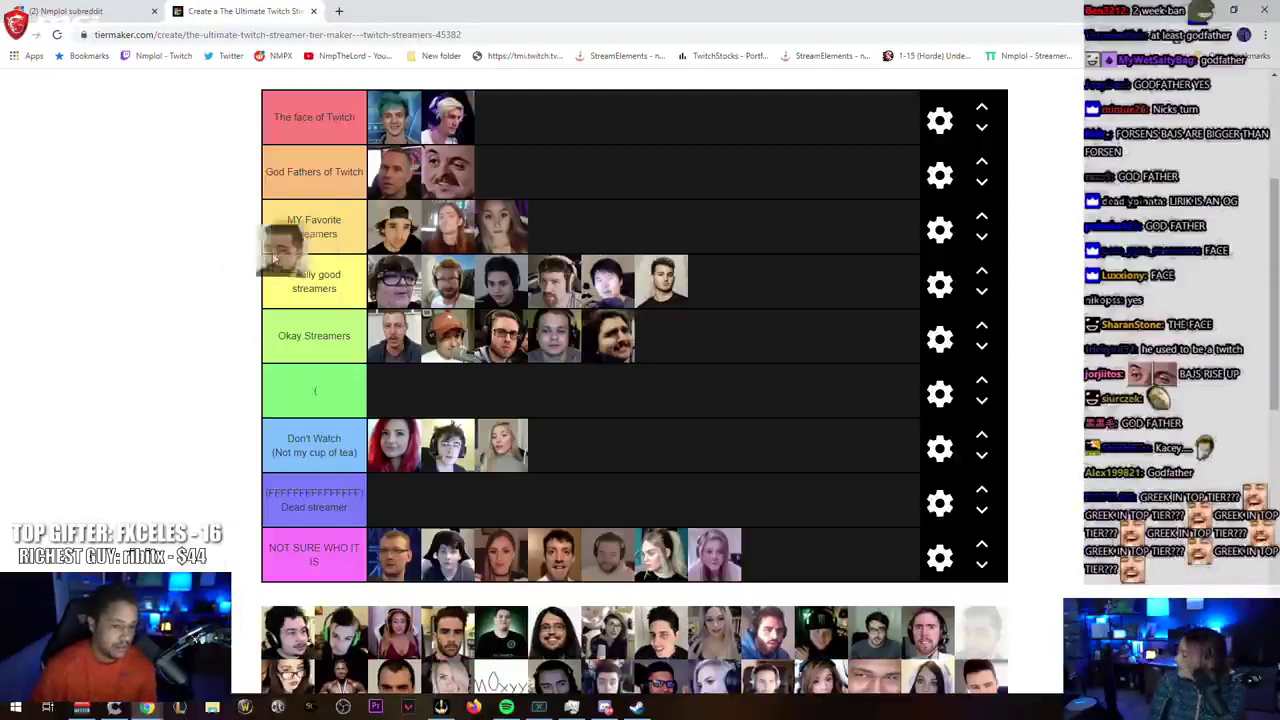
left_click_drag(196, 464, 420, 175)
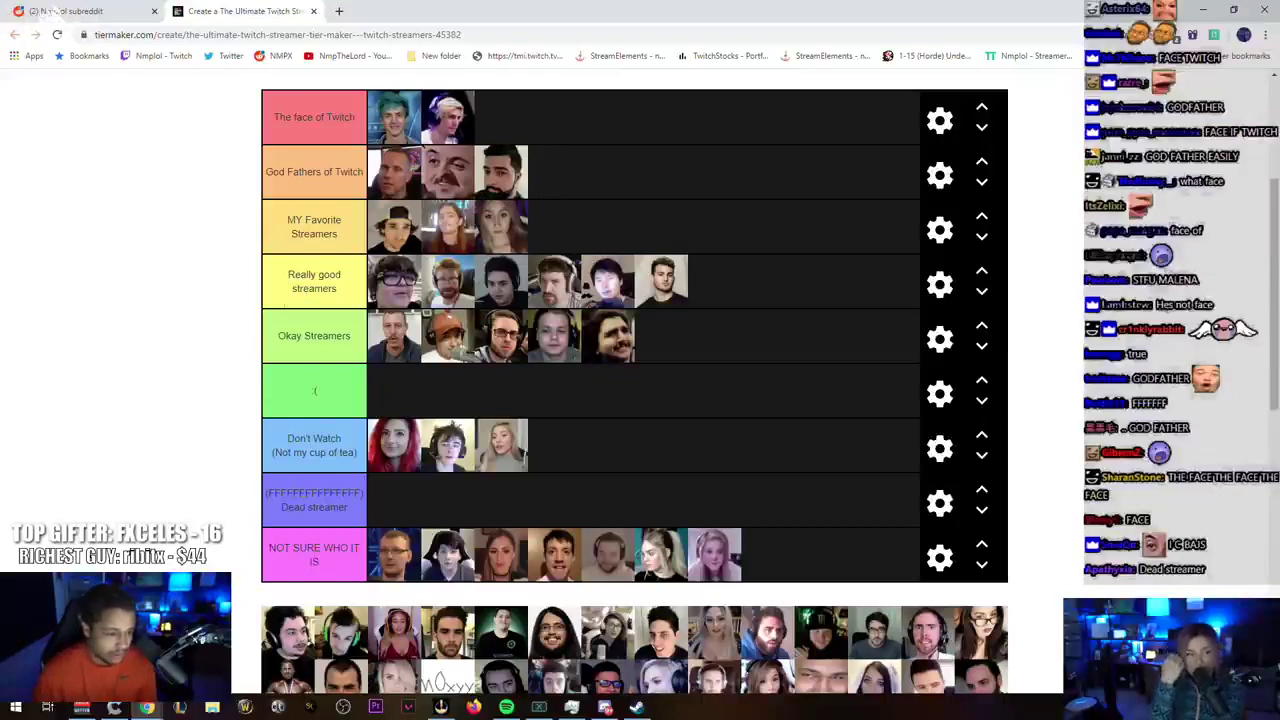
Step: Add a fourth MY Favorite Streamers face and move a face via the ( tier into Okay Streamers
left_click_drag(298, 628, 262, 455)
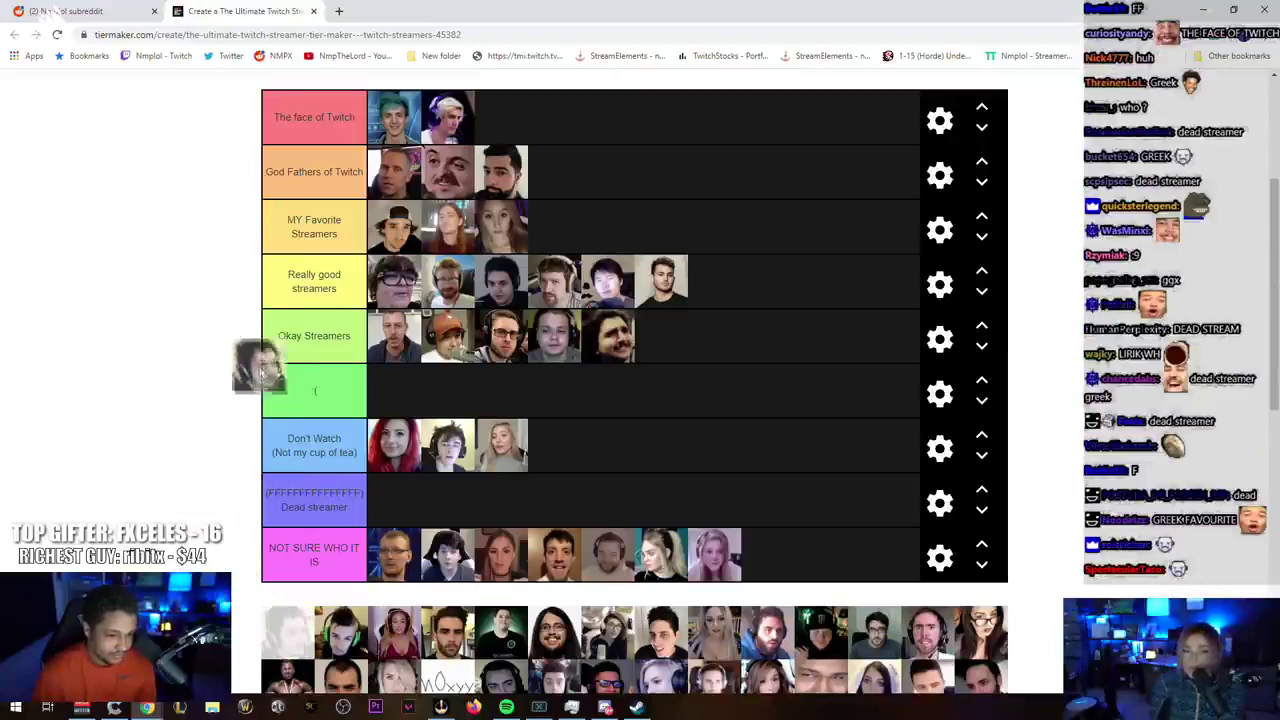
left_click_drag(262, 455, 332, 213)
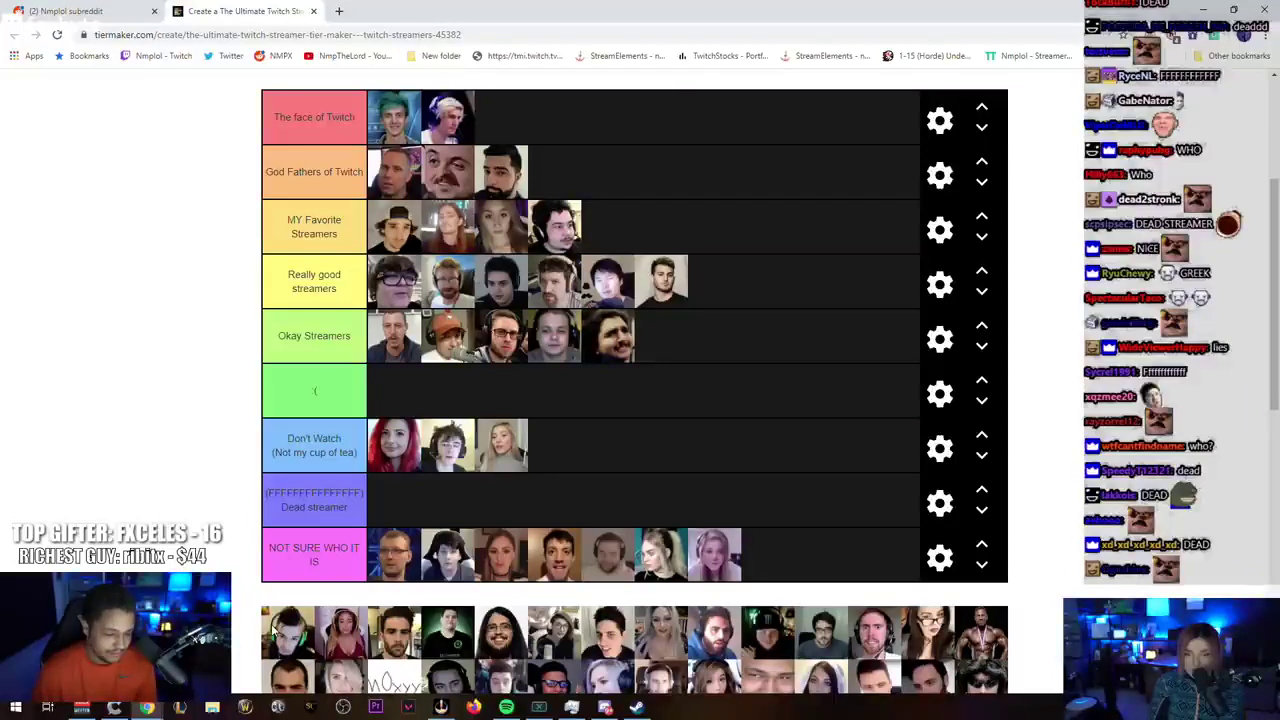
mouse_move(272, 623)
left_mouse_down()
mouse_move(236, 458)
mouse_move(375, 396)
left_mouse_up()
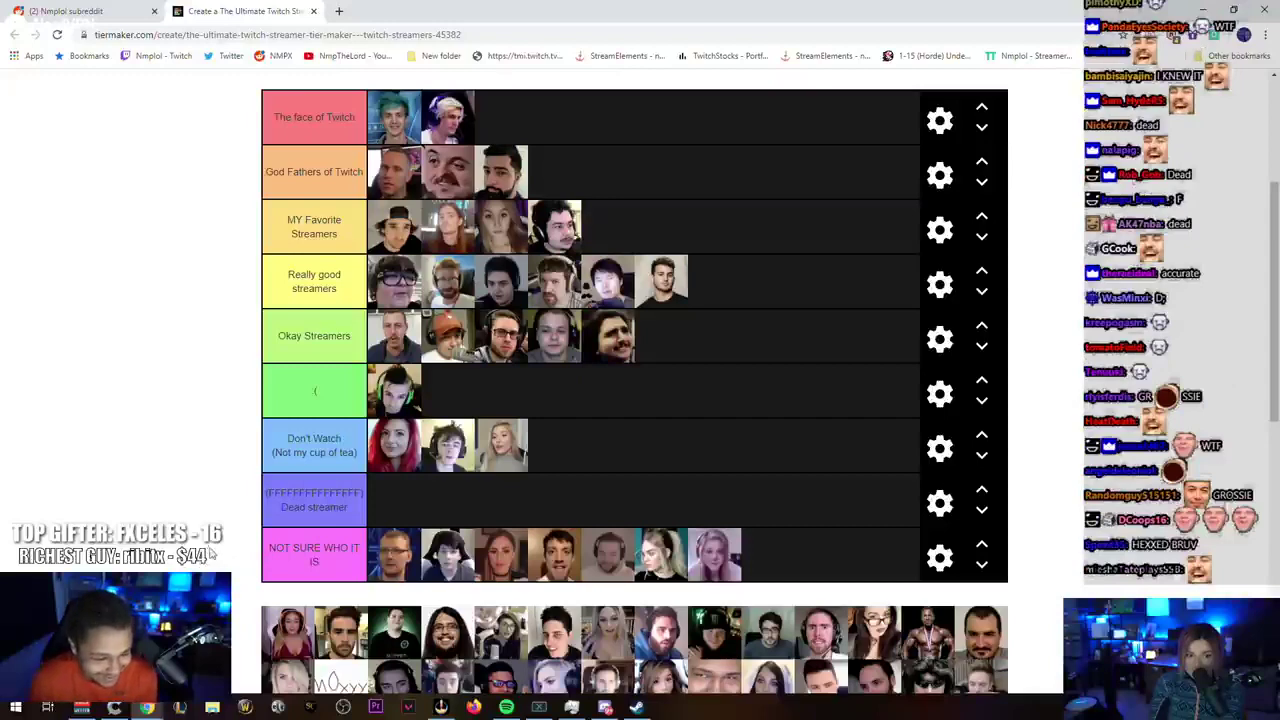
scroll(218, 556, "down", 1)
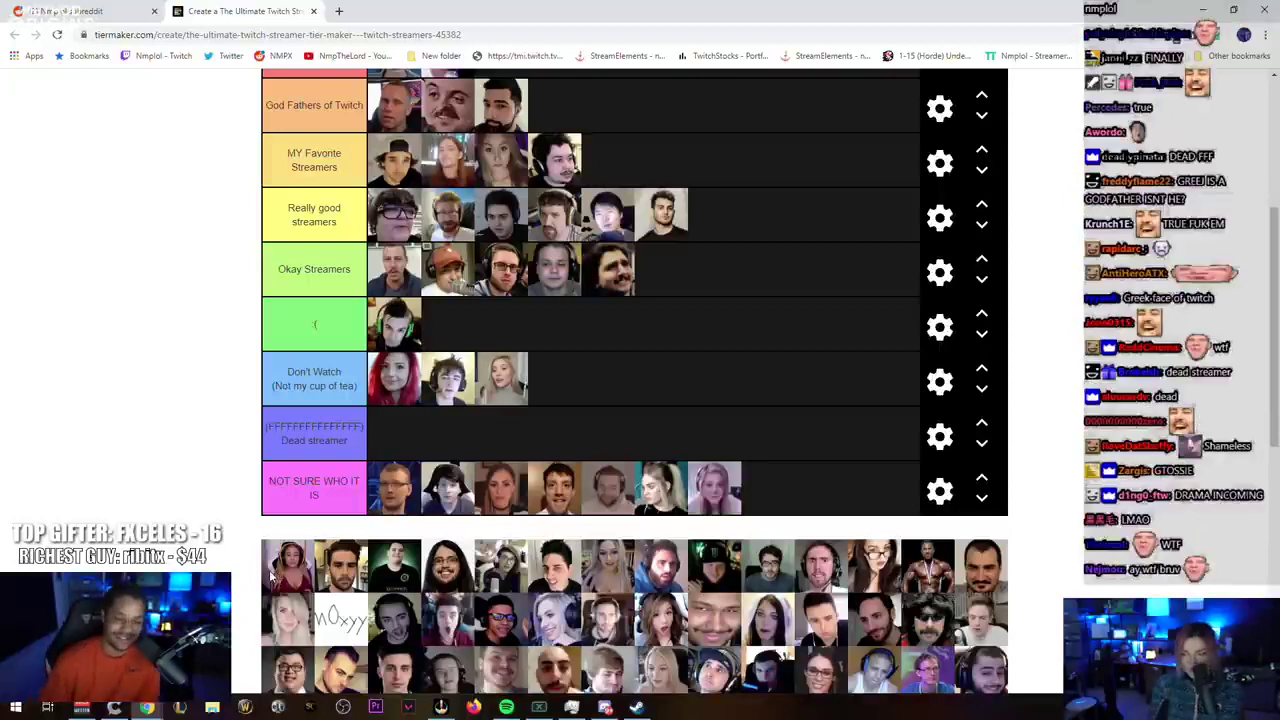
left_click_drag(395, 327, 678, 283)
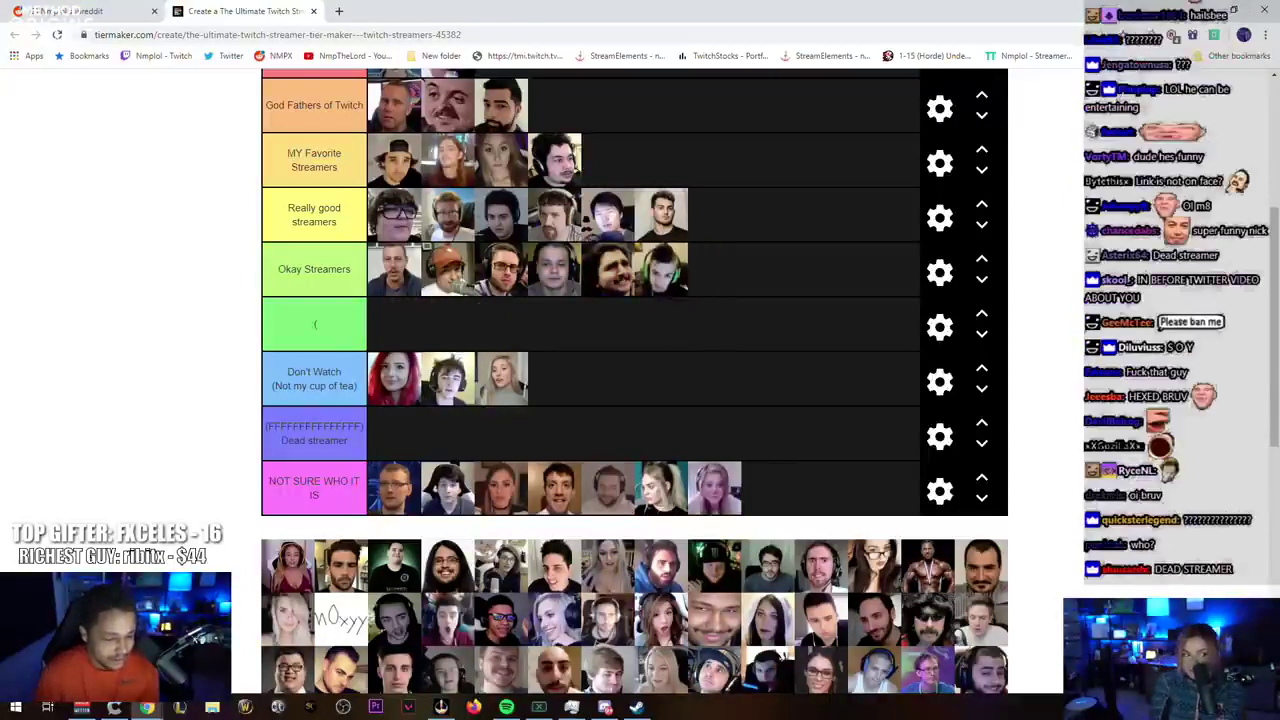
Step: Rank pool faces into NOT SURE WHO IT IS, Okay Streamers and Really good streamers (two faces)
left_click_drag(291, 584, 797, 492)
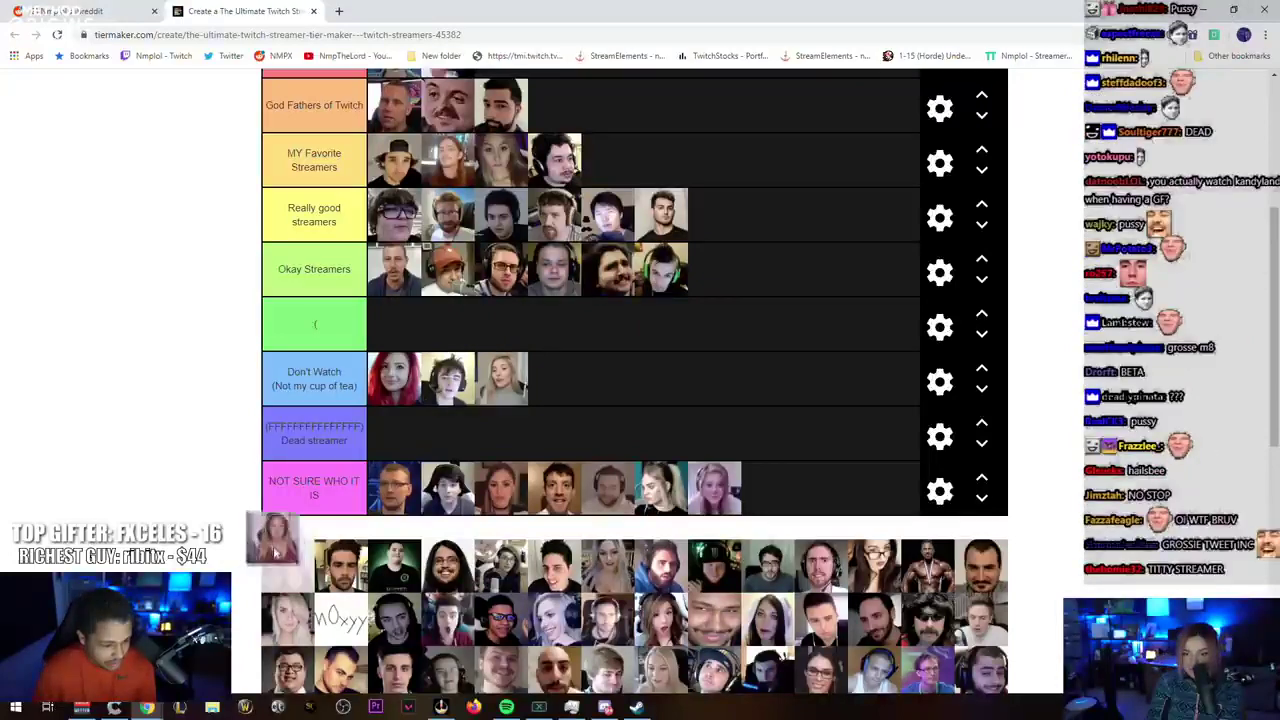
left_click_drag(288, 566, 742, 233)
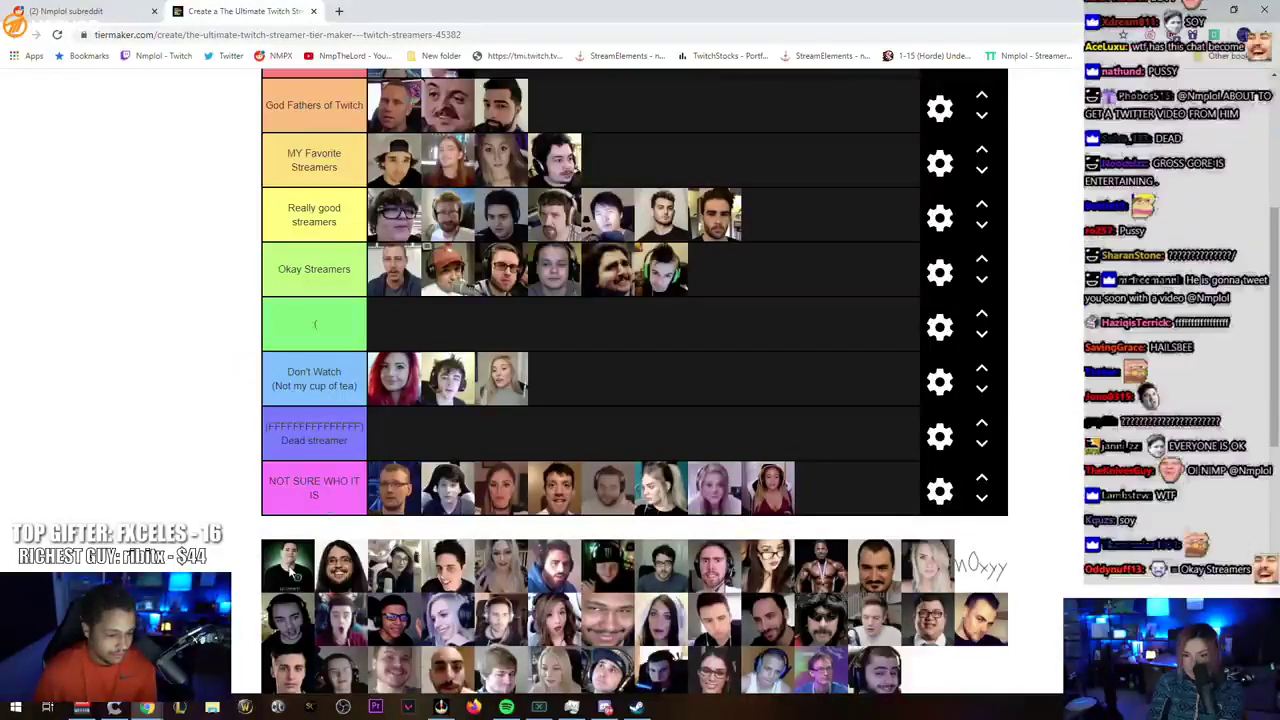
mouse_move(290, 568)
left_mouse_down()
mouse_move(255, 415)
mouse_move(207, 403)
left_mouse_up()
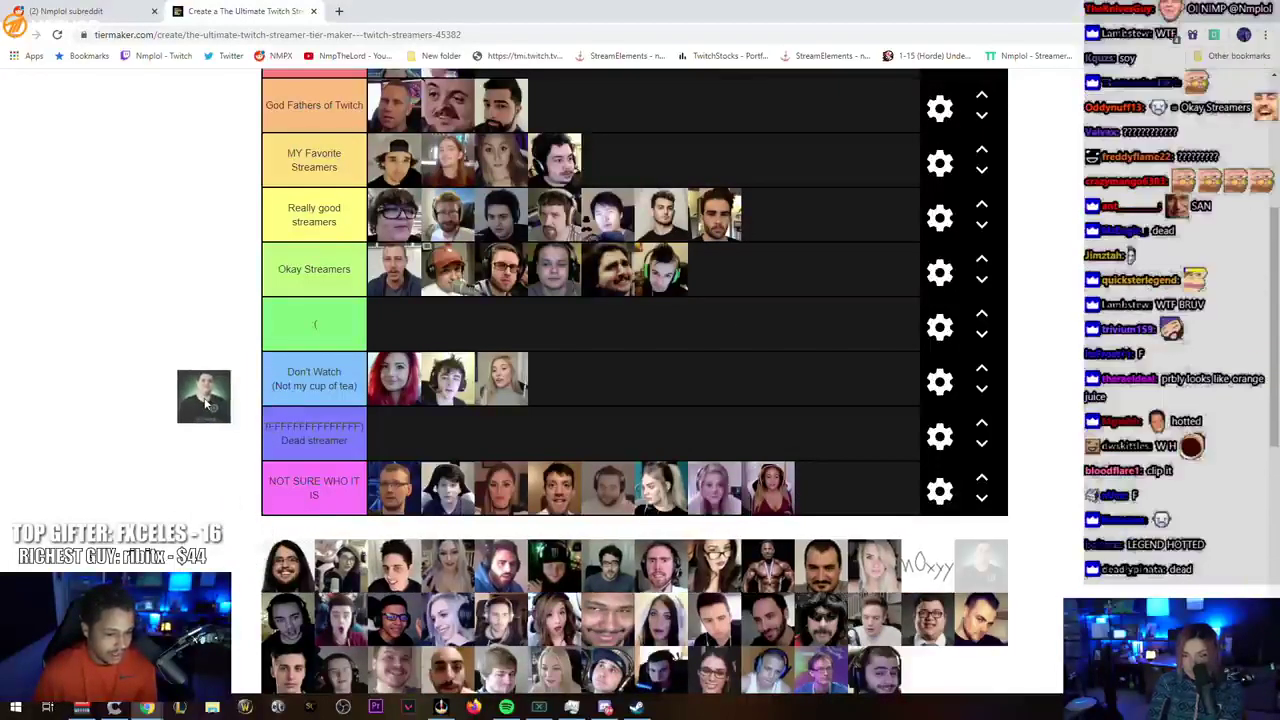
mouse_move(205, 403)
left_mouse_down()
mouse_move(718, 288)
mouse_move(330, 340)
mouse_move(718, 282)
left_mouse_up()
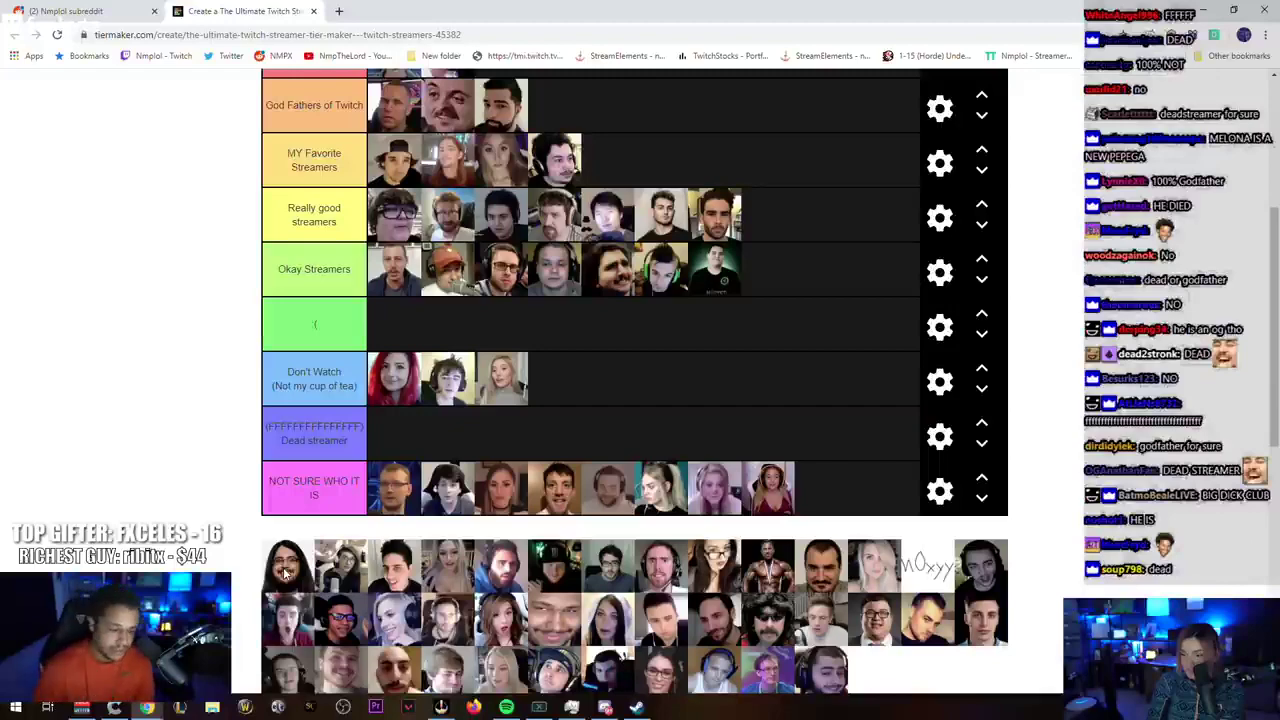
left_click_drag(285, 572, 768, 215)
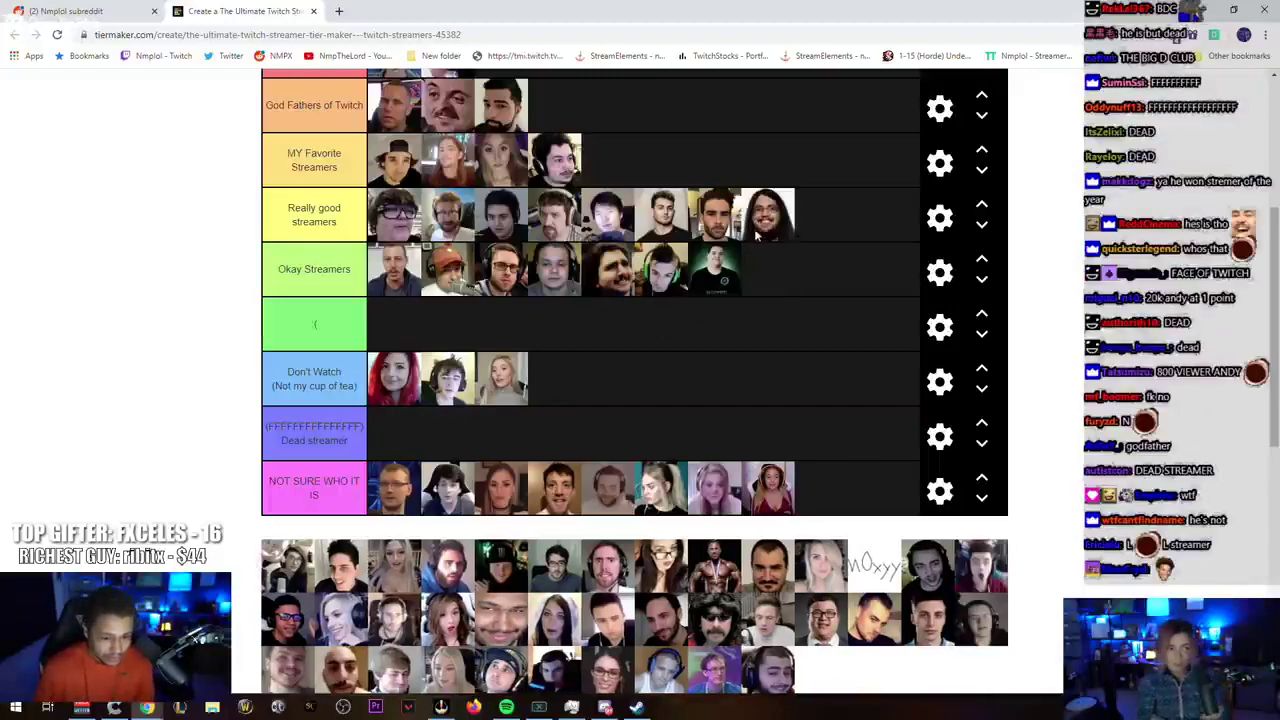
Step: Give the empty ( tier its first face and add several more pool faces to Don't Watch
scroll(297, 578, "down", 1)
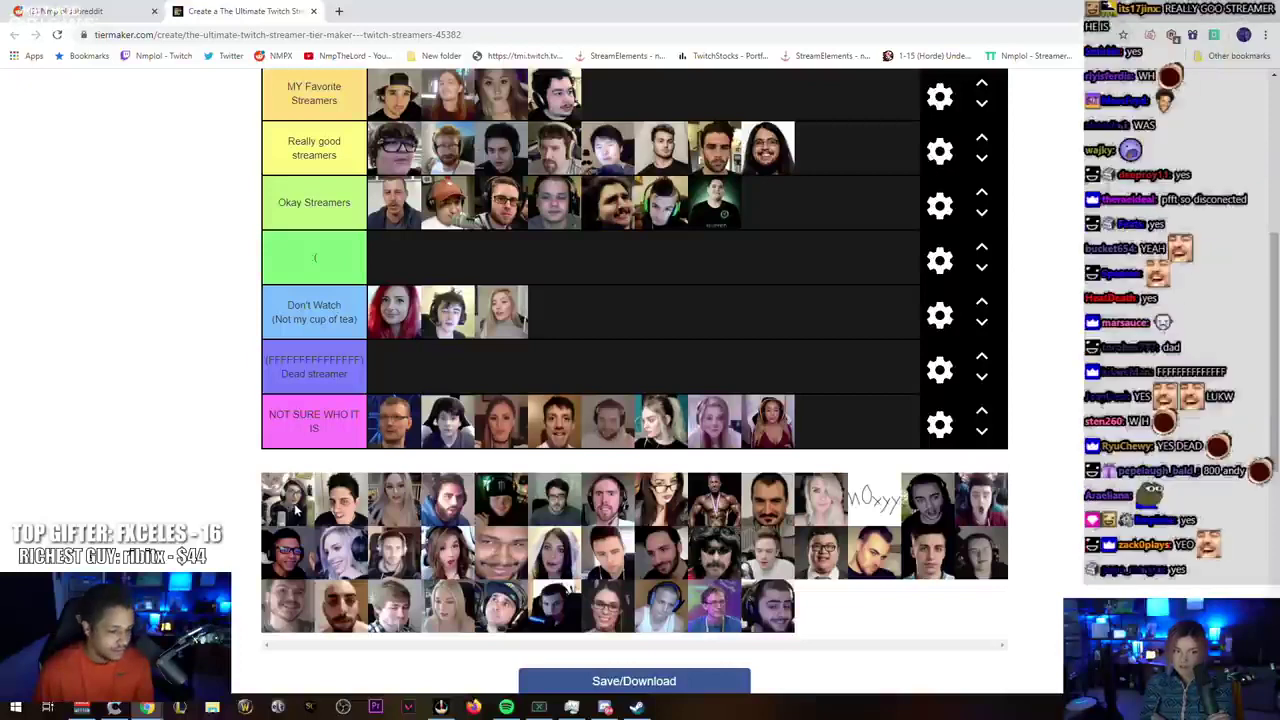
left_click_drag(297, 510, 390, 258)
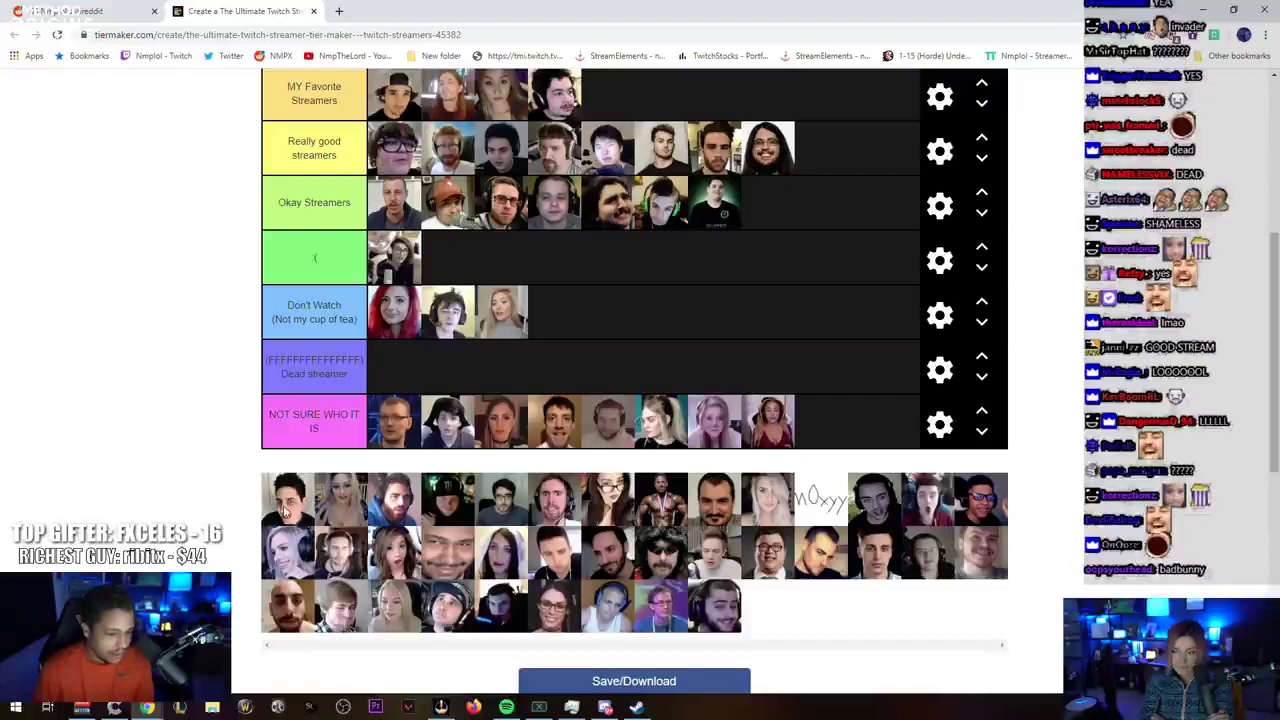
left_click_drag(285, 510, 555, 315)
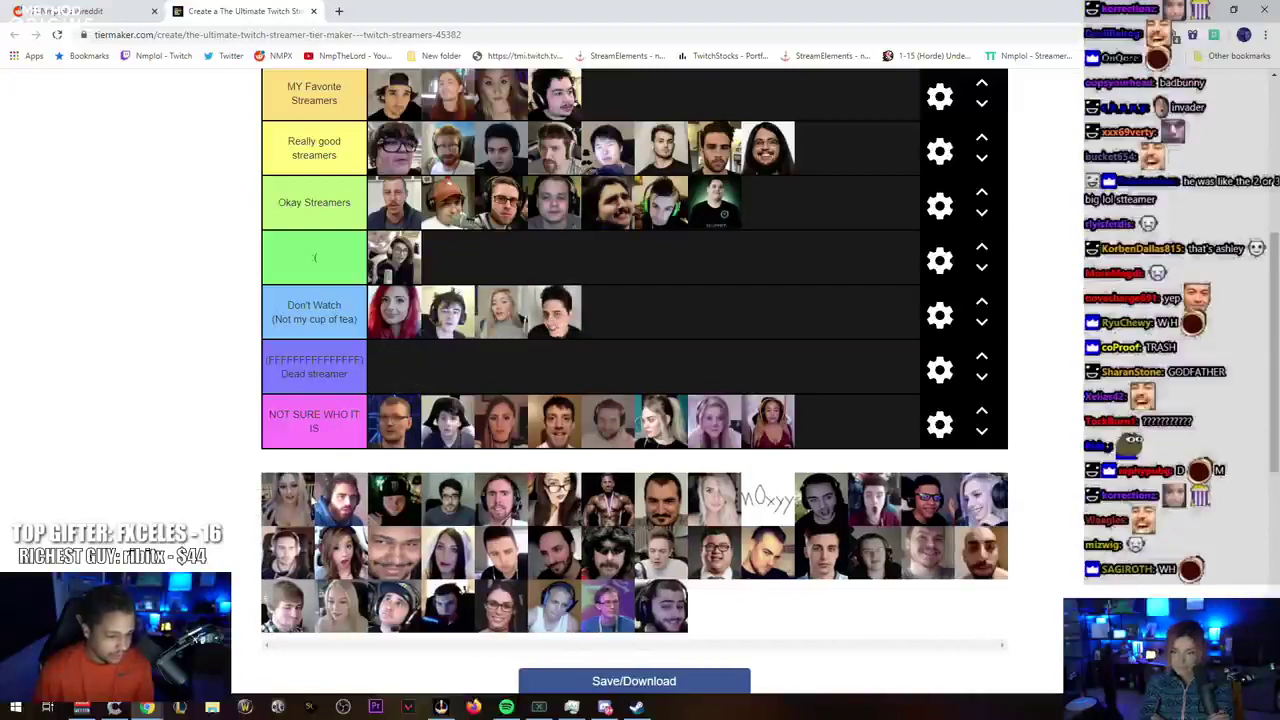
scroll(293, 515, "down", 1)
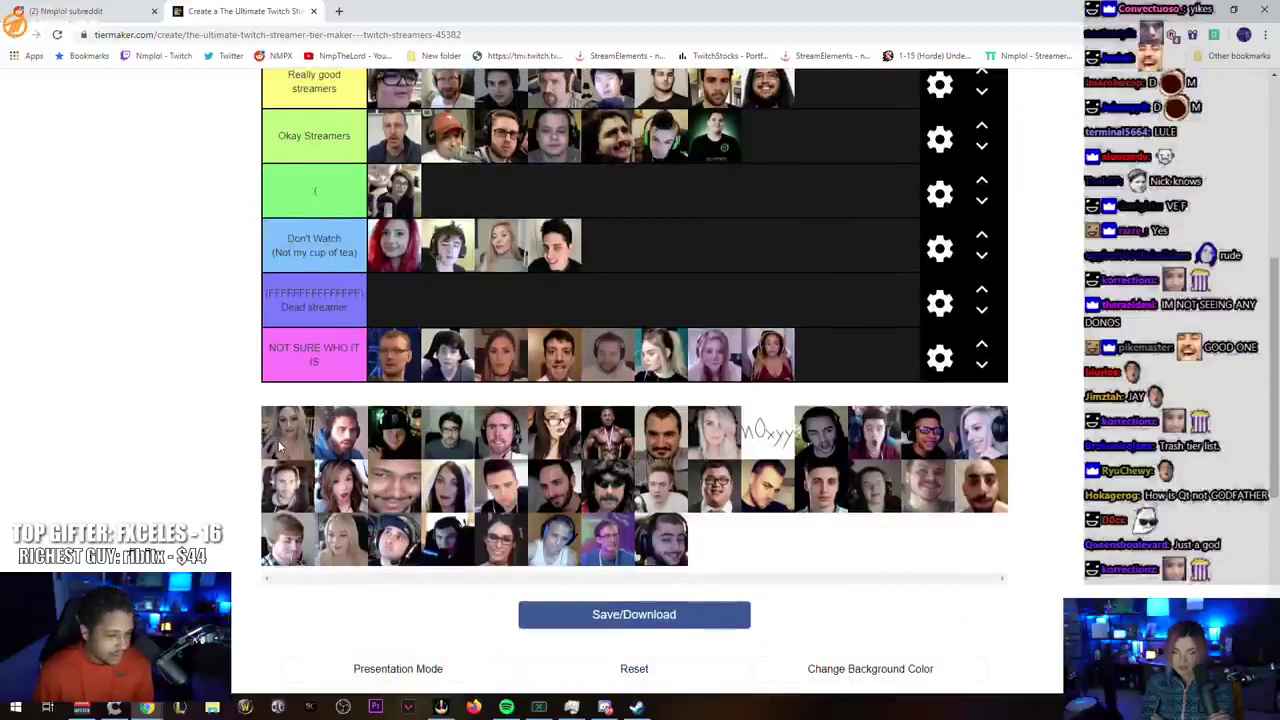
scroll(280, 447, "up", 1)
mouse_move(285, 500)
left_mouse_down()
mouse_move(418, 368)
mouse_move(760, 205)
left_mouse_up()
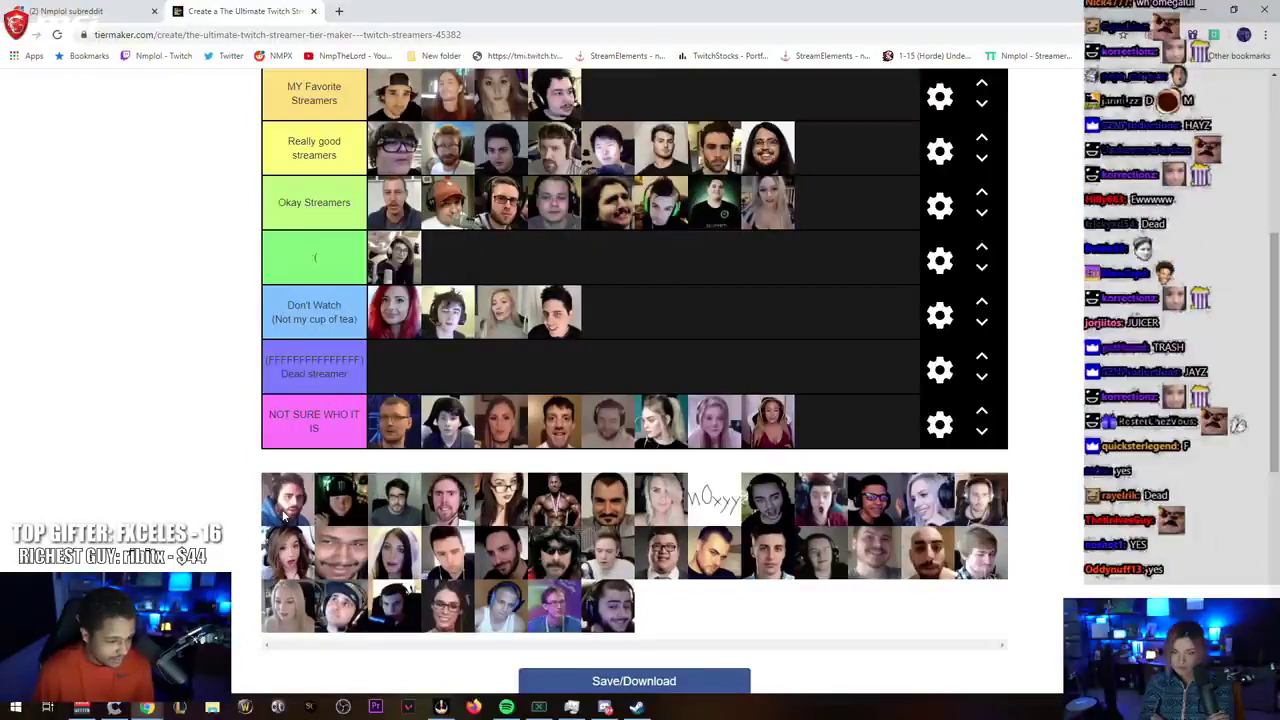
left_click_drag(287, 498, 607, 312)
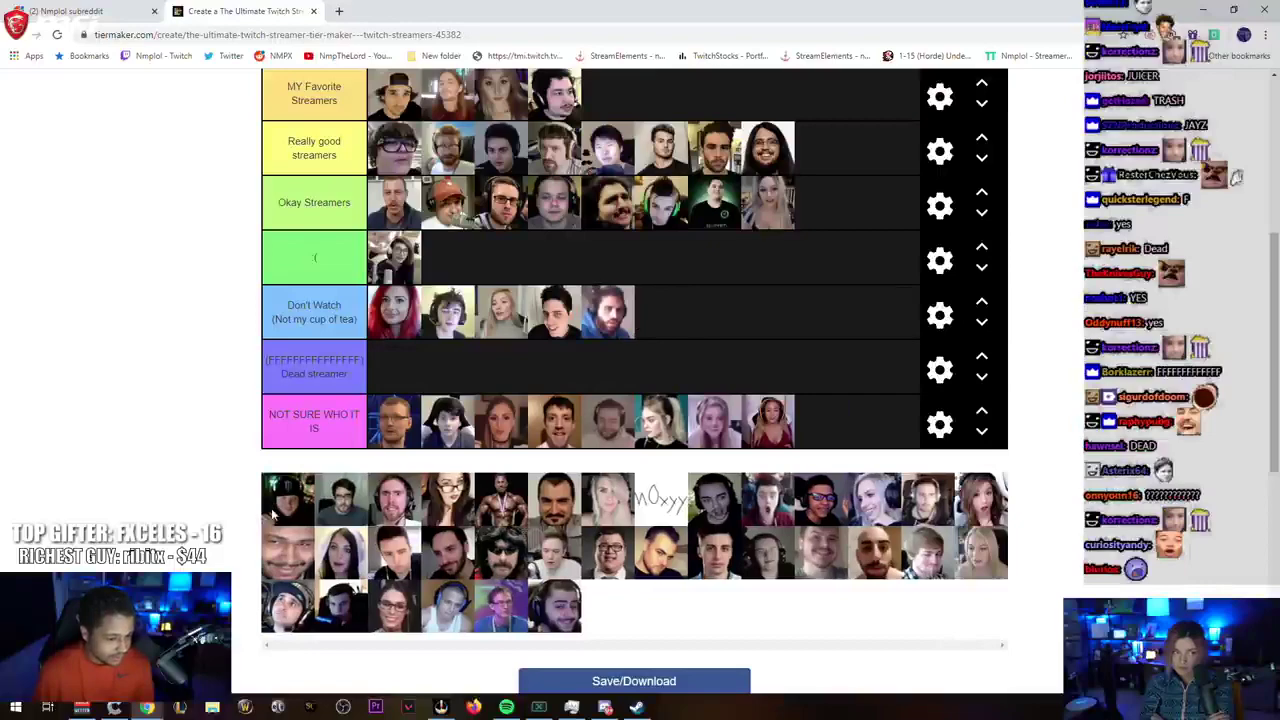
mouse_move(285, 500)
left_mouse_down()
mouse_move(350, 505)
mouse_move(558, 383)
mouse_move(535, 328)
mouse_move(558, 354)
left_mouse_up()
scroll(350, 505, "up", 5)
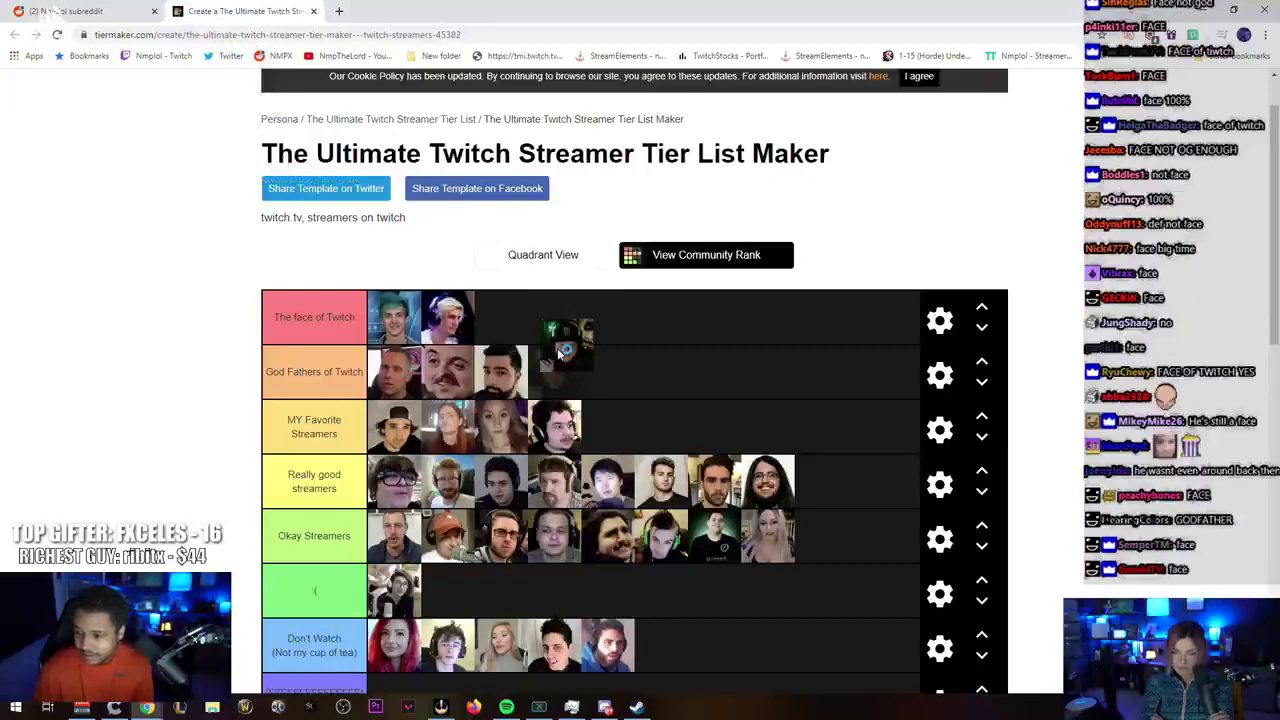
Step: Move a streamer face up into The face of Twitch tier
left_click_drag(560, 352, 556, 335)
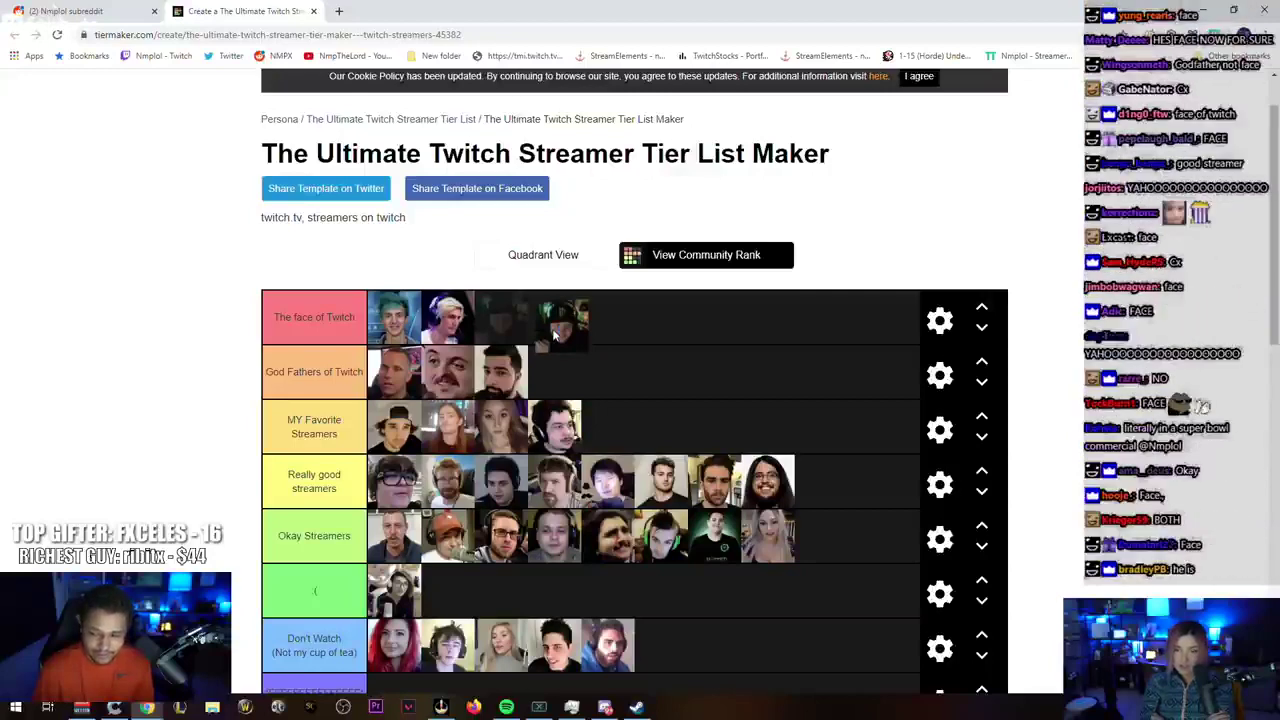
left_click_drag(555, 335, 553, 336)
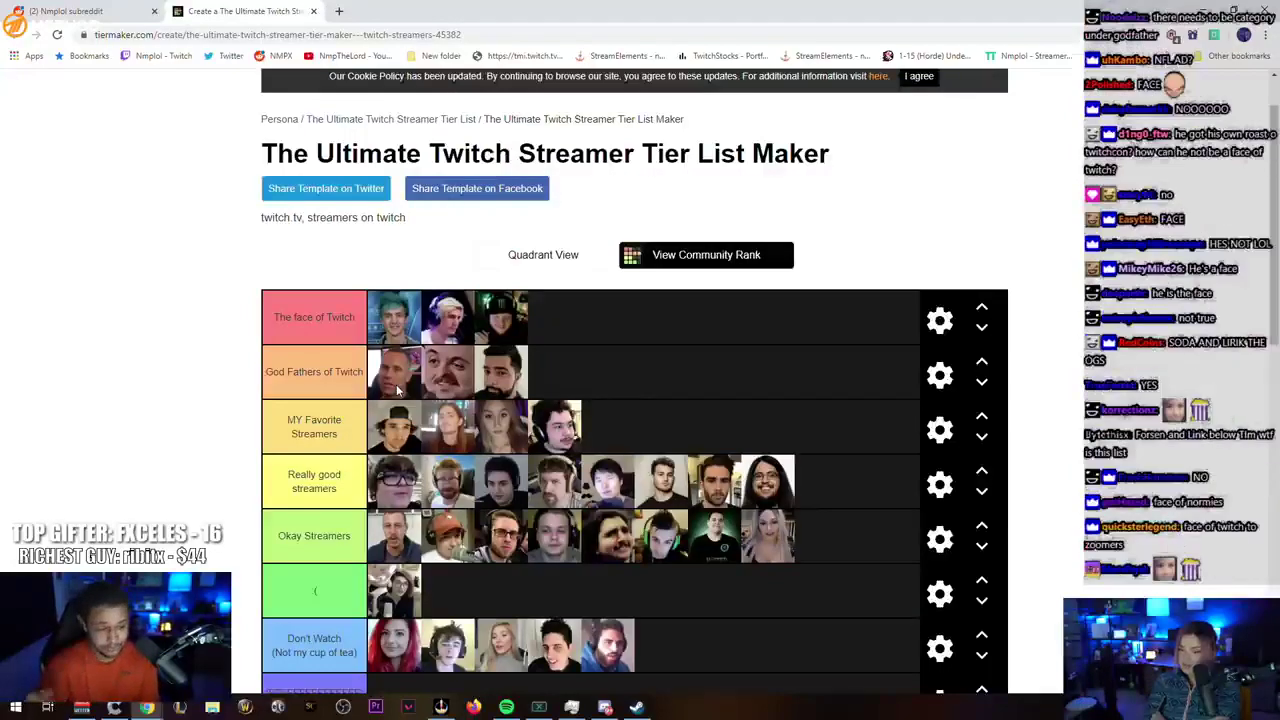
scroll(222, 510, "down", 2)
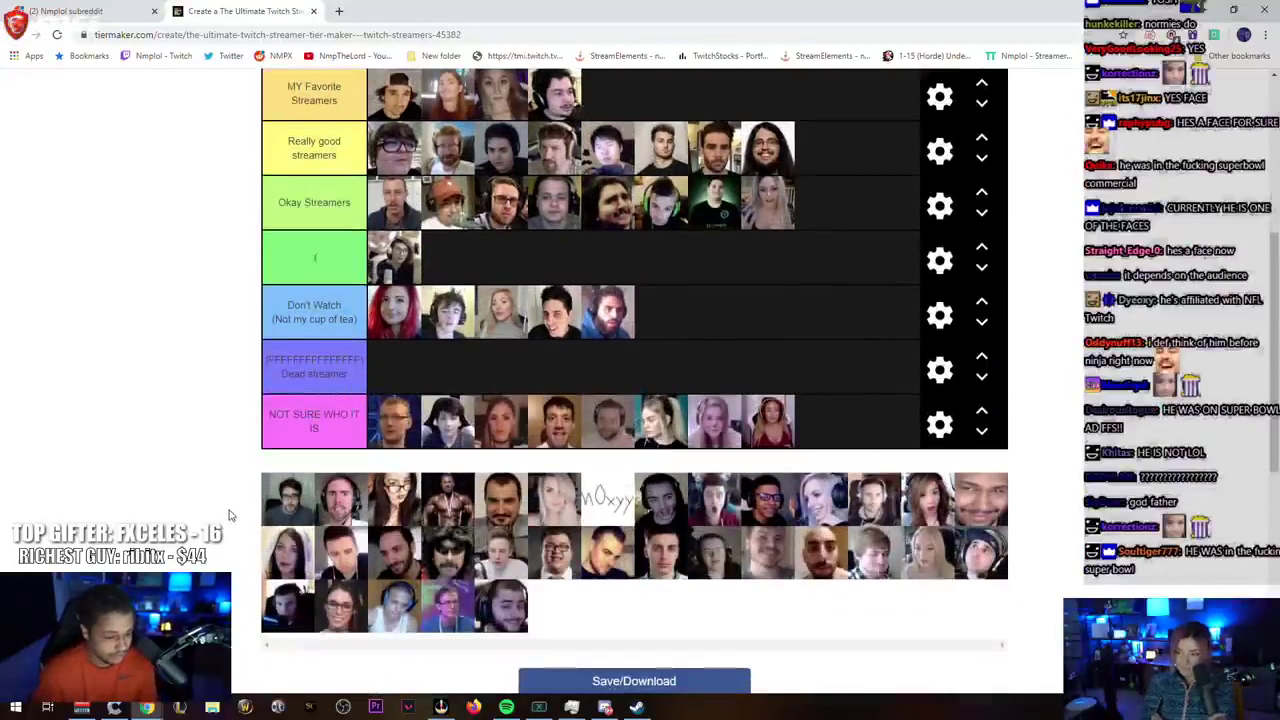
scroll(224, 513, "up", 1)
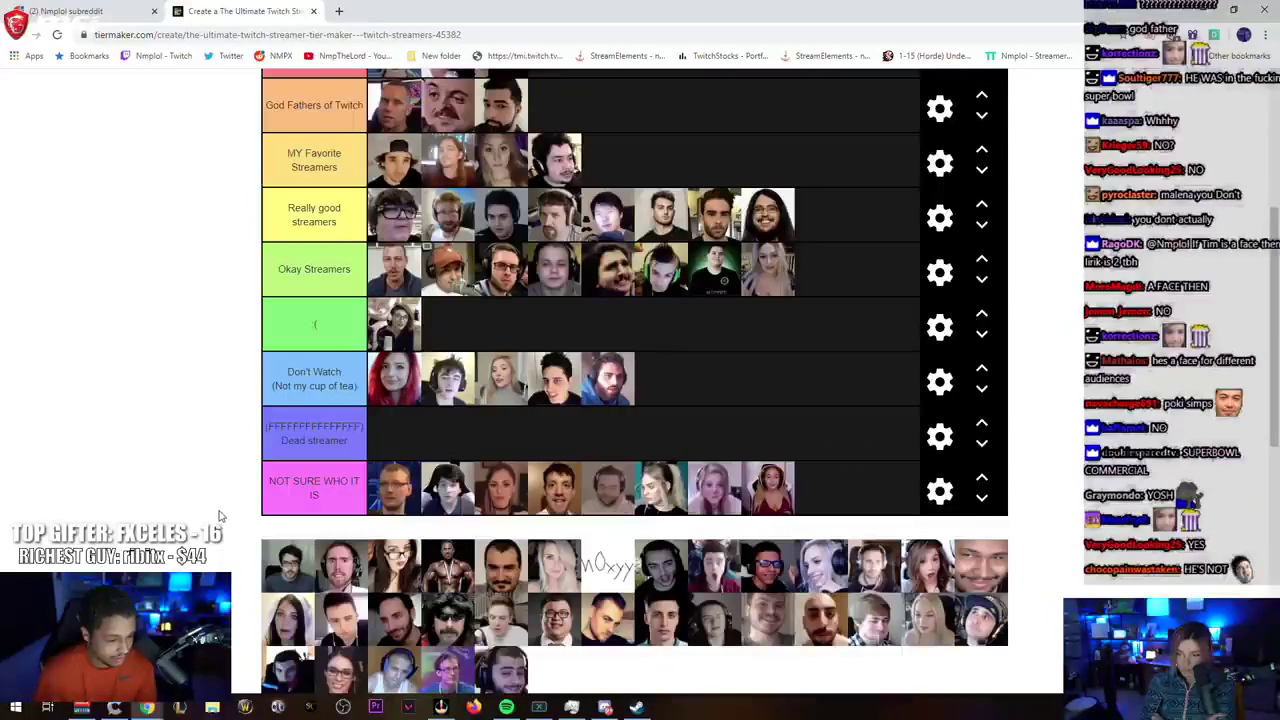
Step: Put the bearded streamer in the Dead streamer tier and another face in The face of Twitch
left_click_drag(288, 566, 394, 433)
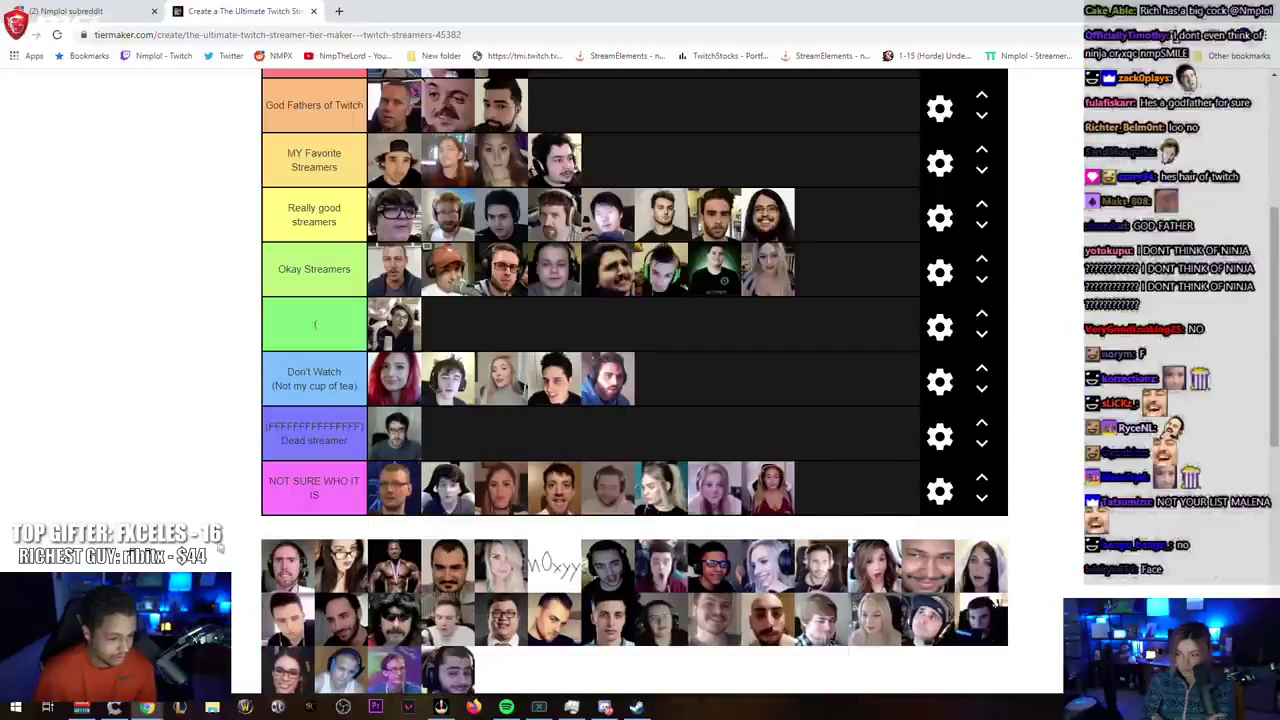
mouse_move(275, 570)
left_mouse_down()
mouse_move(542, 387)
mouse_move(581, 390)
left_mouse_up()
scroll(236, 470, "down", 1)
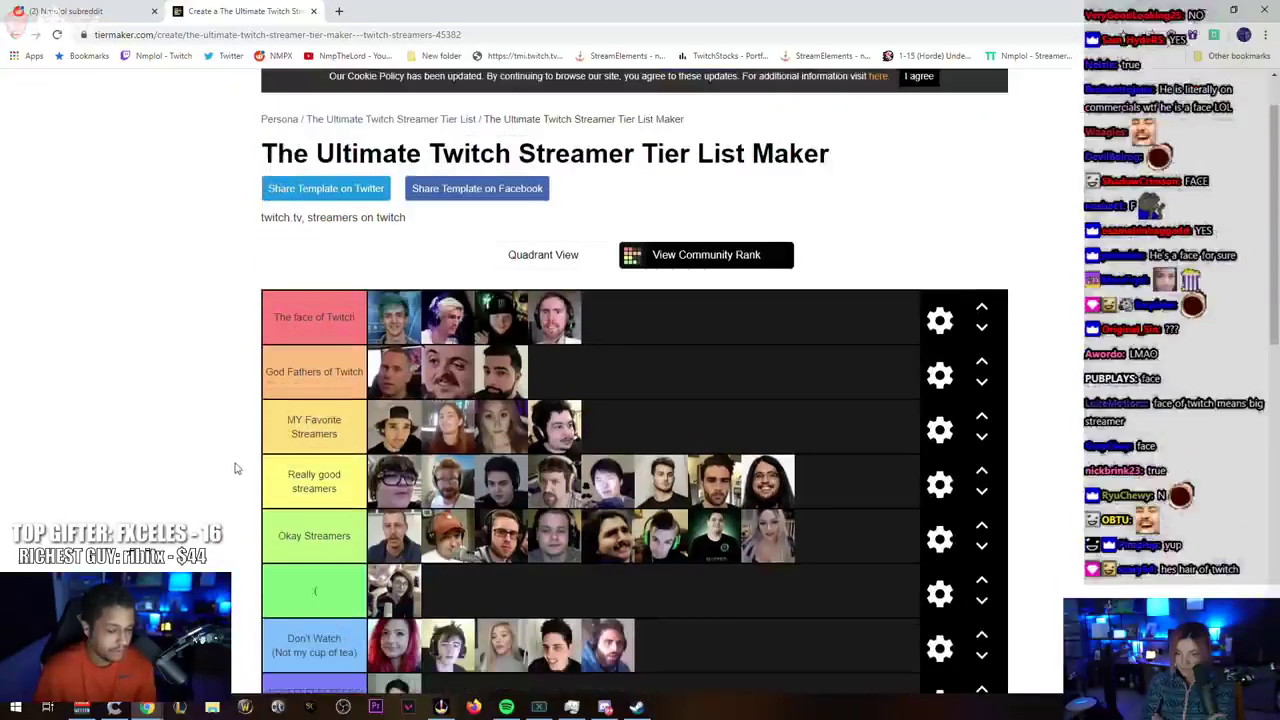
scroll(222, 438, "down", 1)
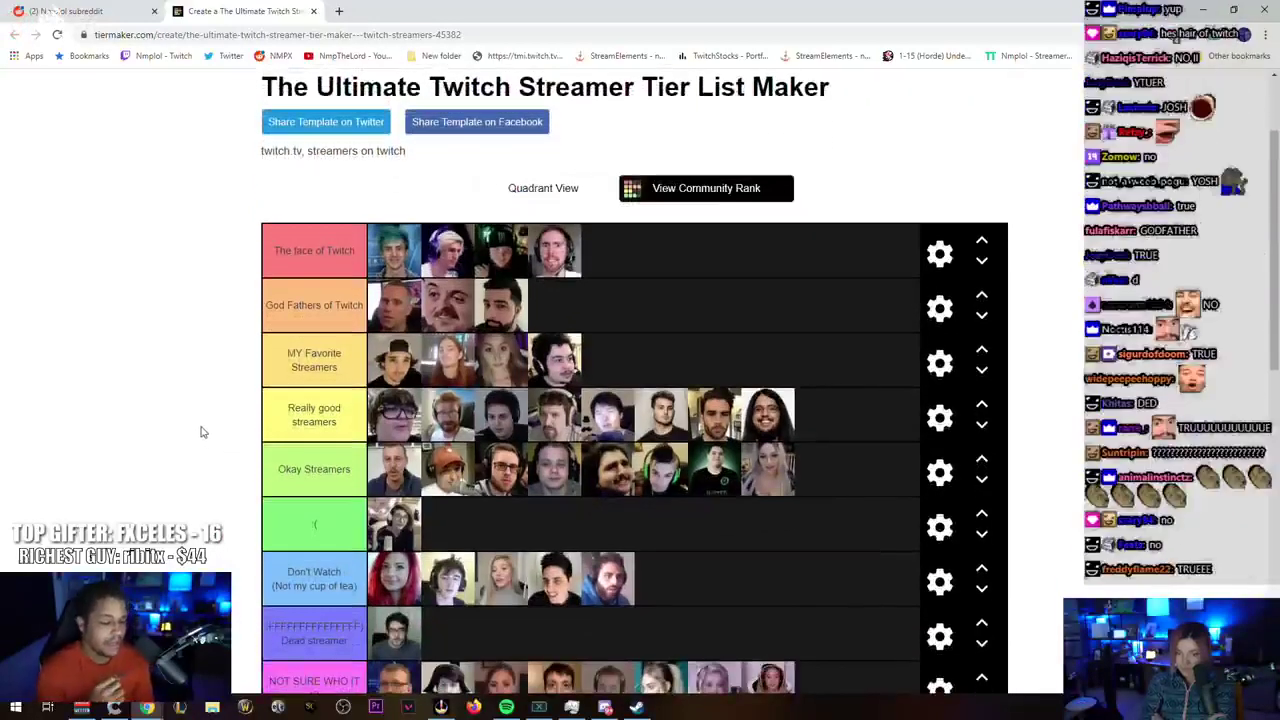
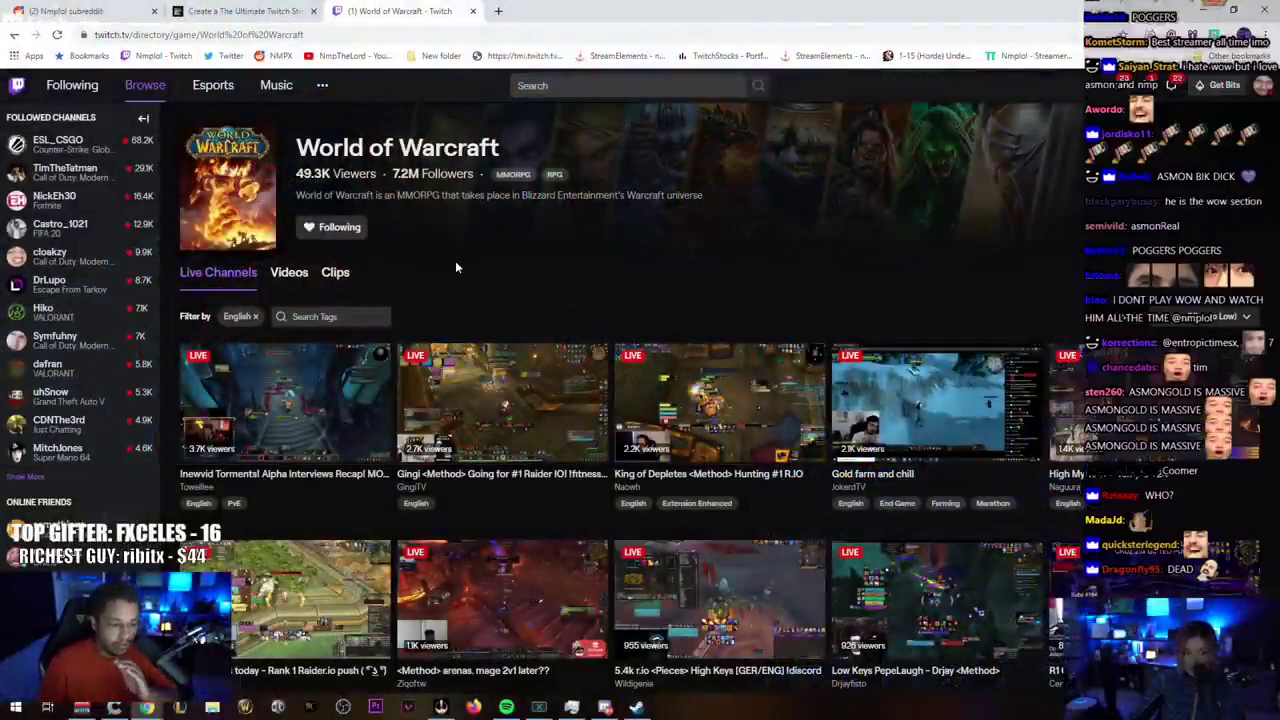
Step: Close the Twitch tab and return to the TierMaker tier list
scroll(455, 266, "down", 1)
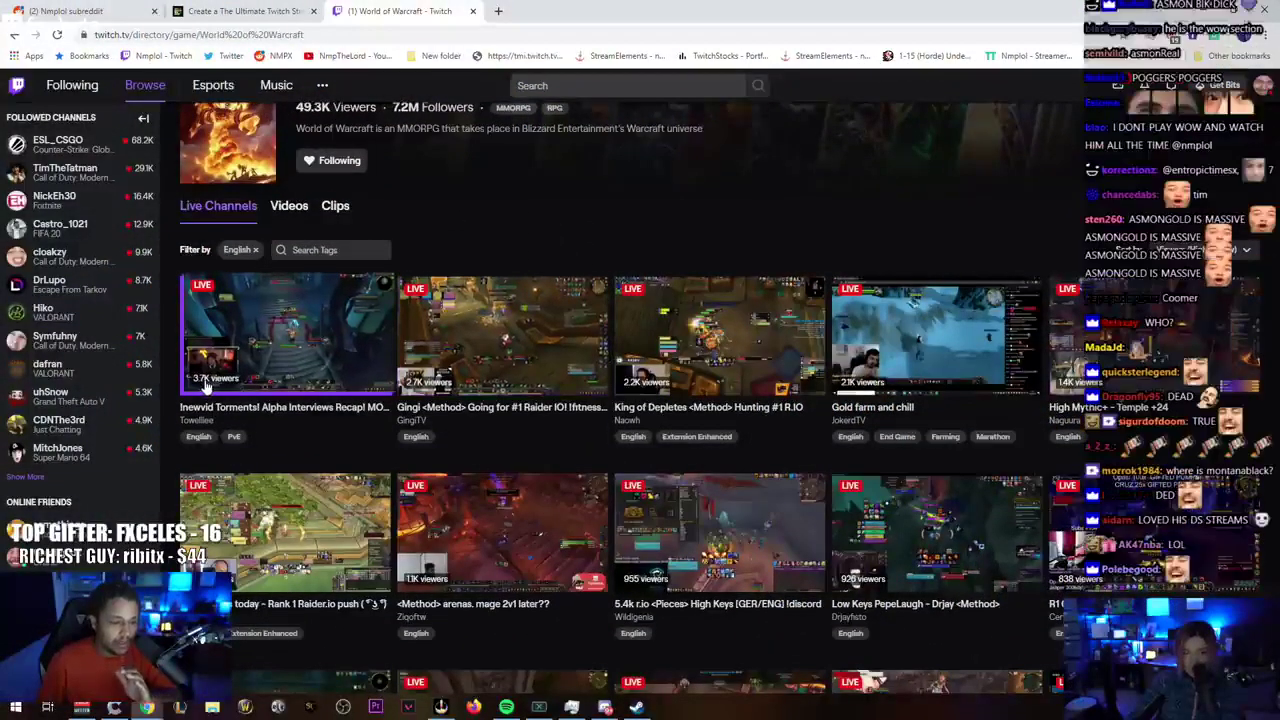
scroll(363, 347, "up", 1)
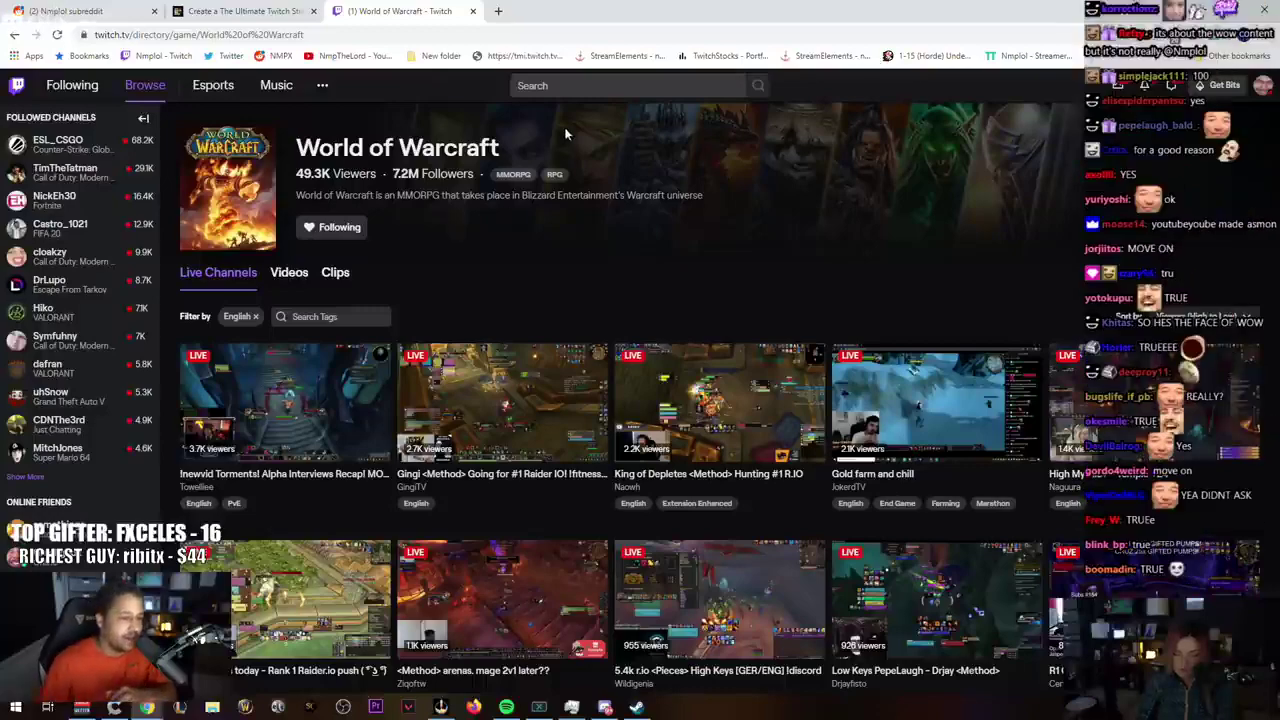
left_click(472, 11)
scroll(214, 371, "down", 2)
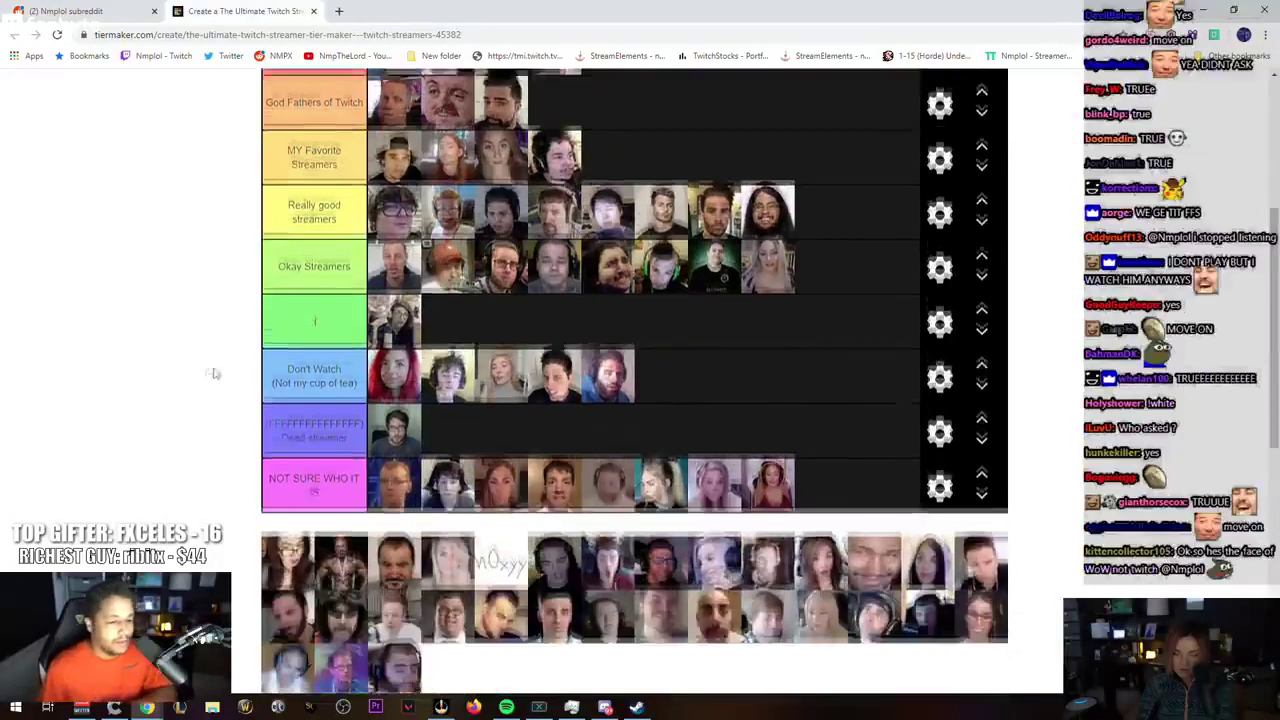
scroll(160, 374, "down", 1)
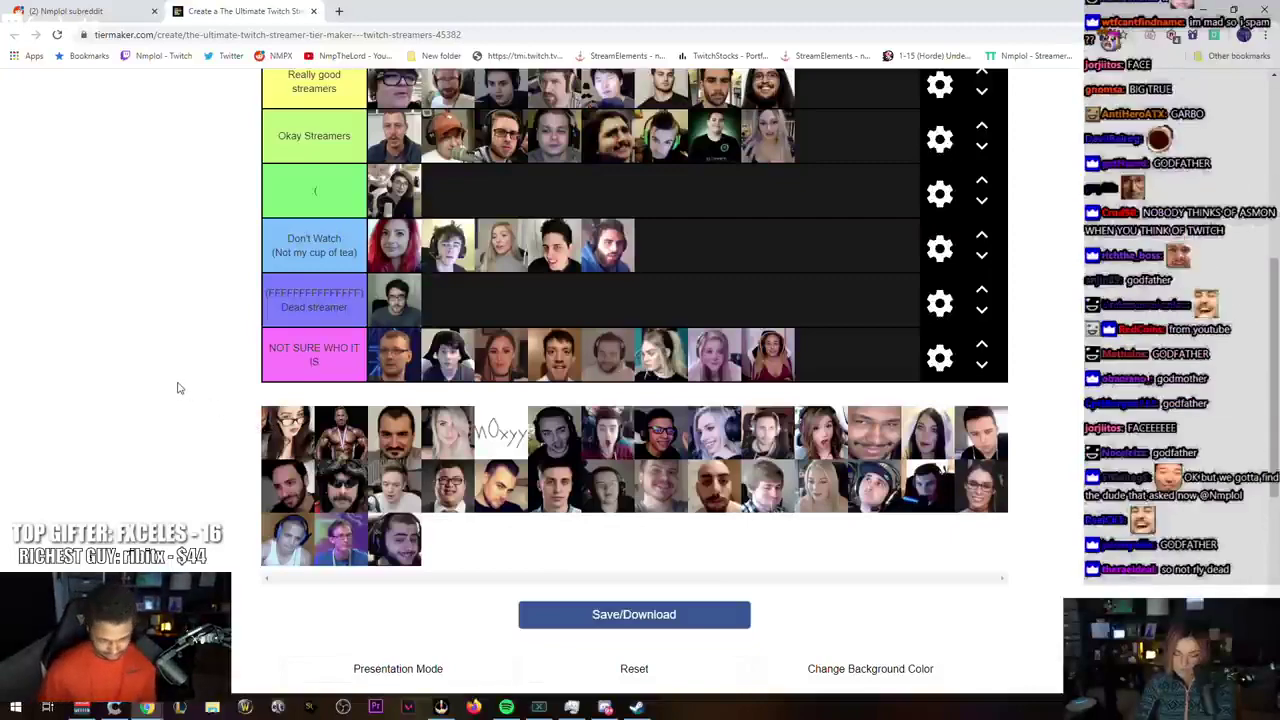
scroll(182, 390, "up", 1)
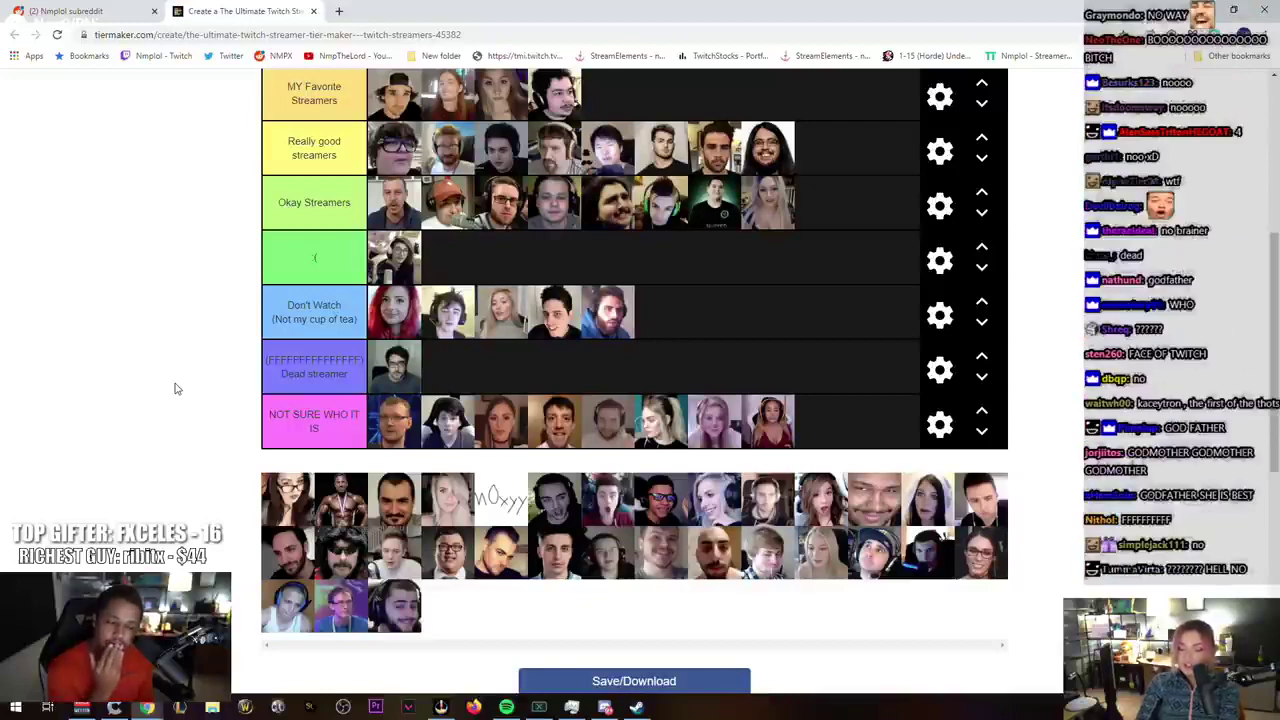
Step: Place pool streamers into God Fathers of Twitch and Okay Streamers
mouse_move(271, 495)
left_mouse_down()
mouse_move(236, 455)
mouse_move(466, 298)
mouse_move(213, 354)
left_mouse_up()
scroll(220, 420, "up", 2)
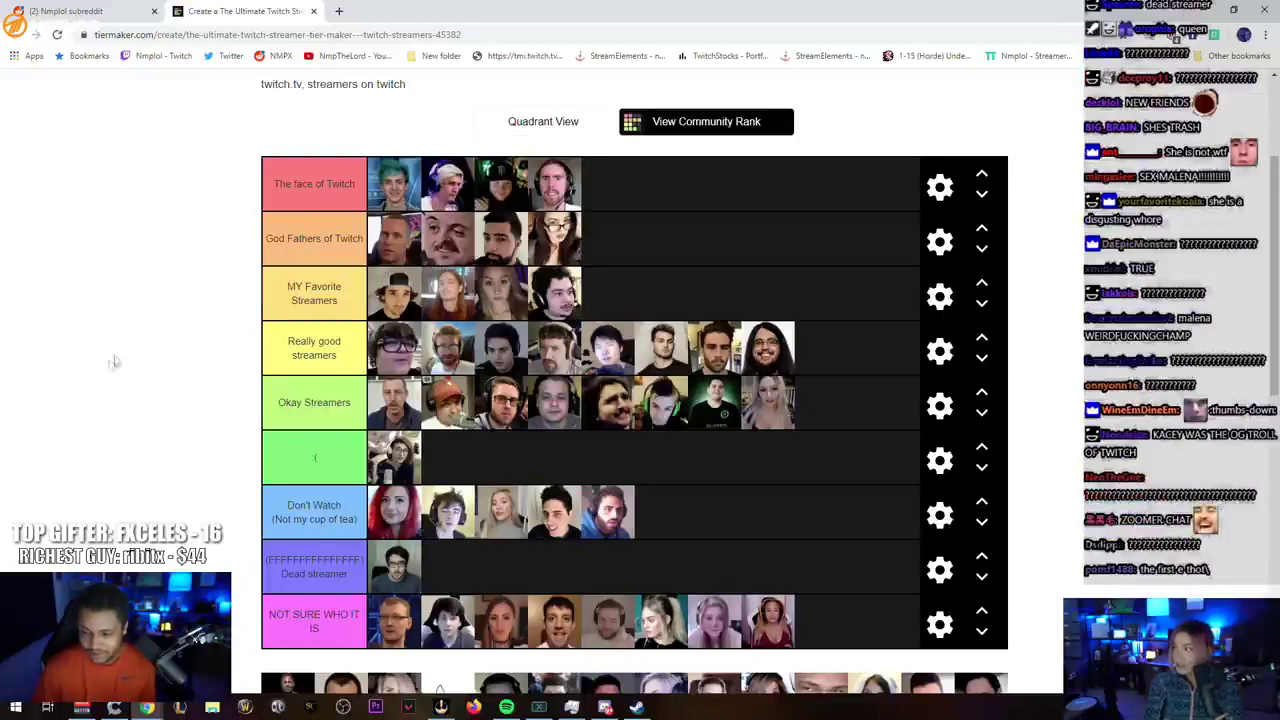
scroll(103, 373, "down", 2)
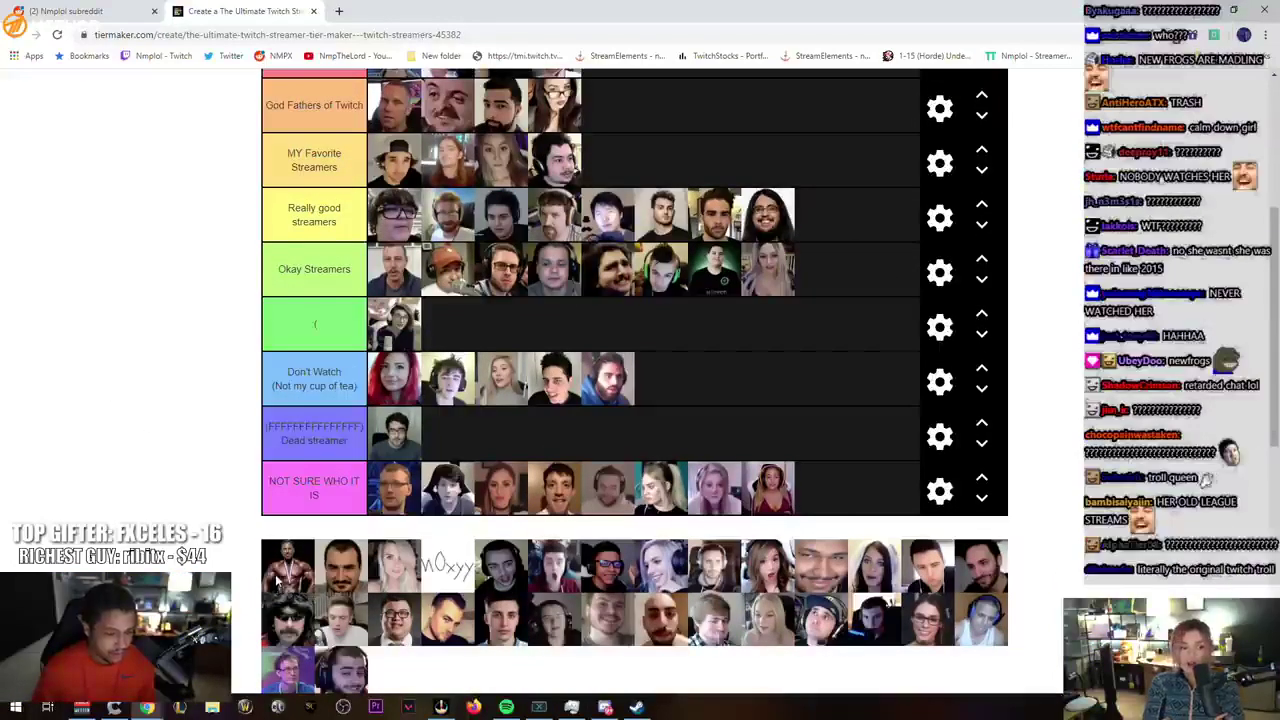
left_click_drag(285, 585, 808, 285)
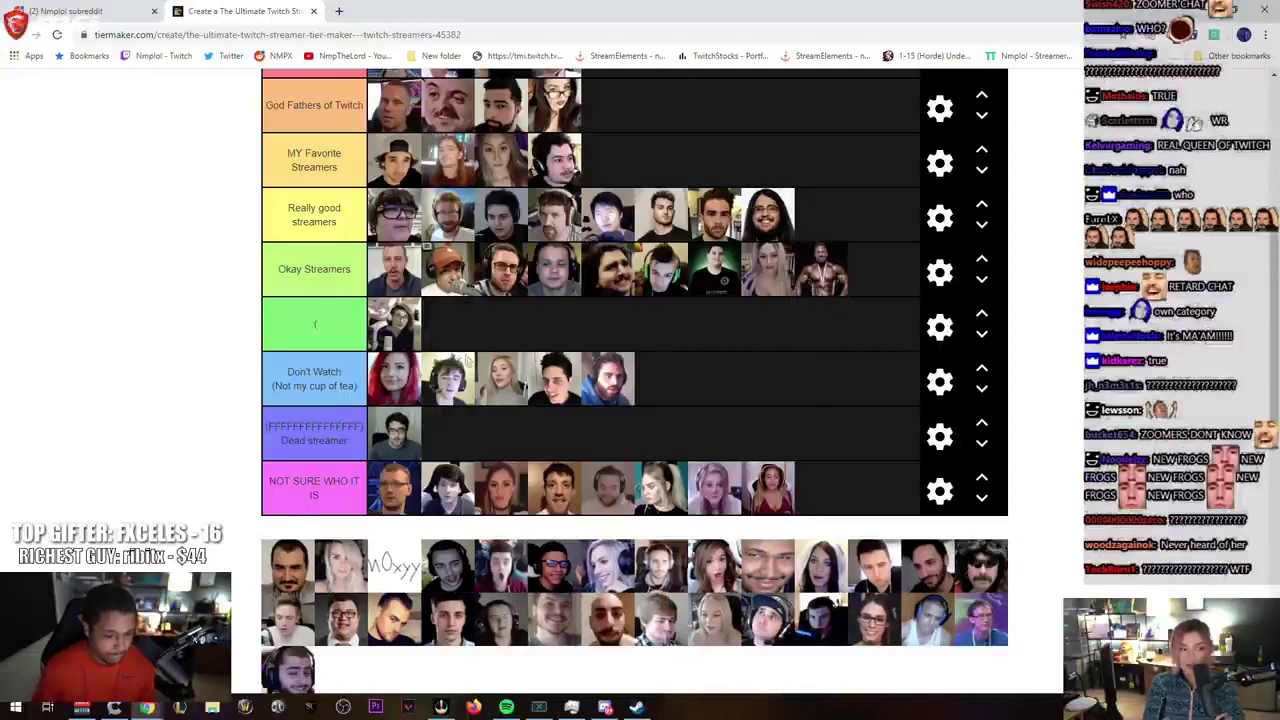
mouse_move(289, 576)
left_mouse_down()
mouse_move(224, 510)
mouse_move(608, 371)
left_mouse_up()
Step: Put the blonde streamer in Don't Watch and wOxyy in Really good streamers
scroll(224, 510, "up", 3)
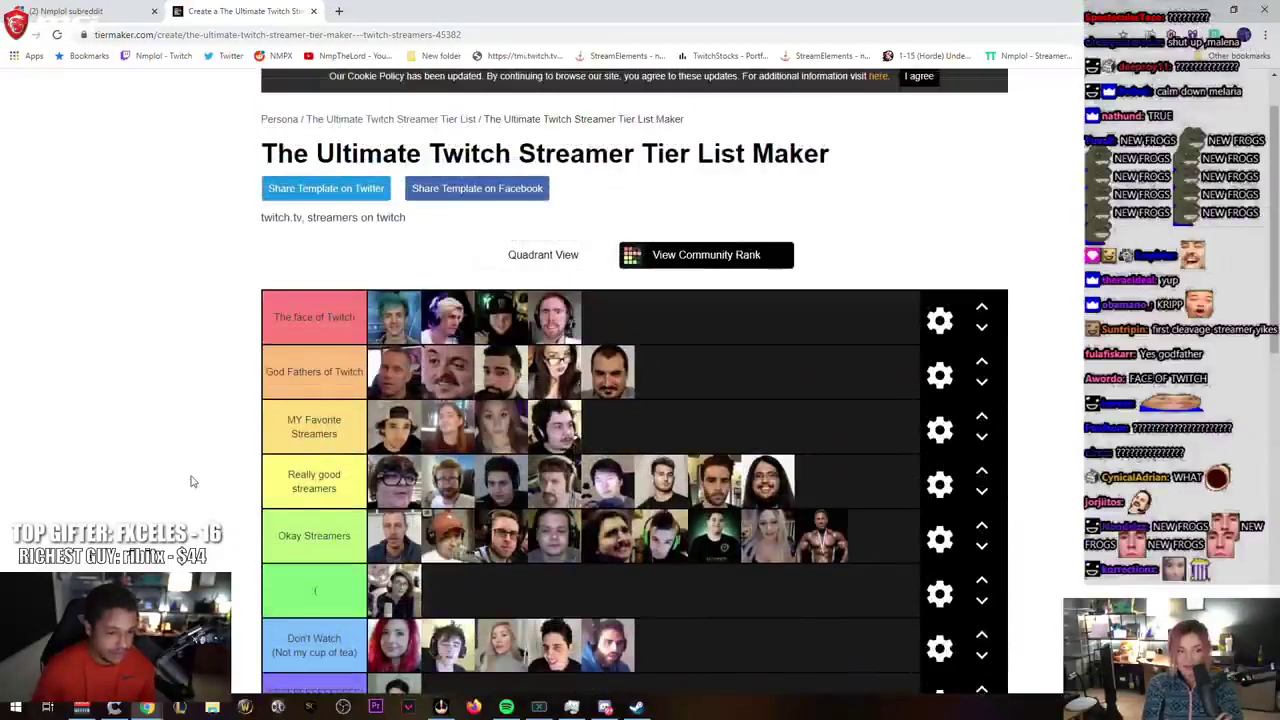
scroll(193, 481, "down", 1)
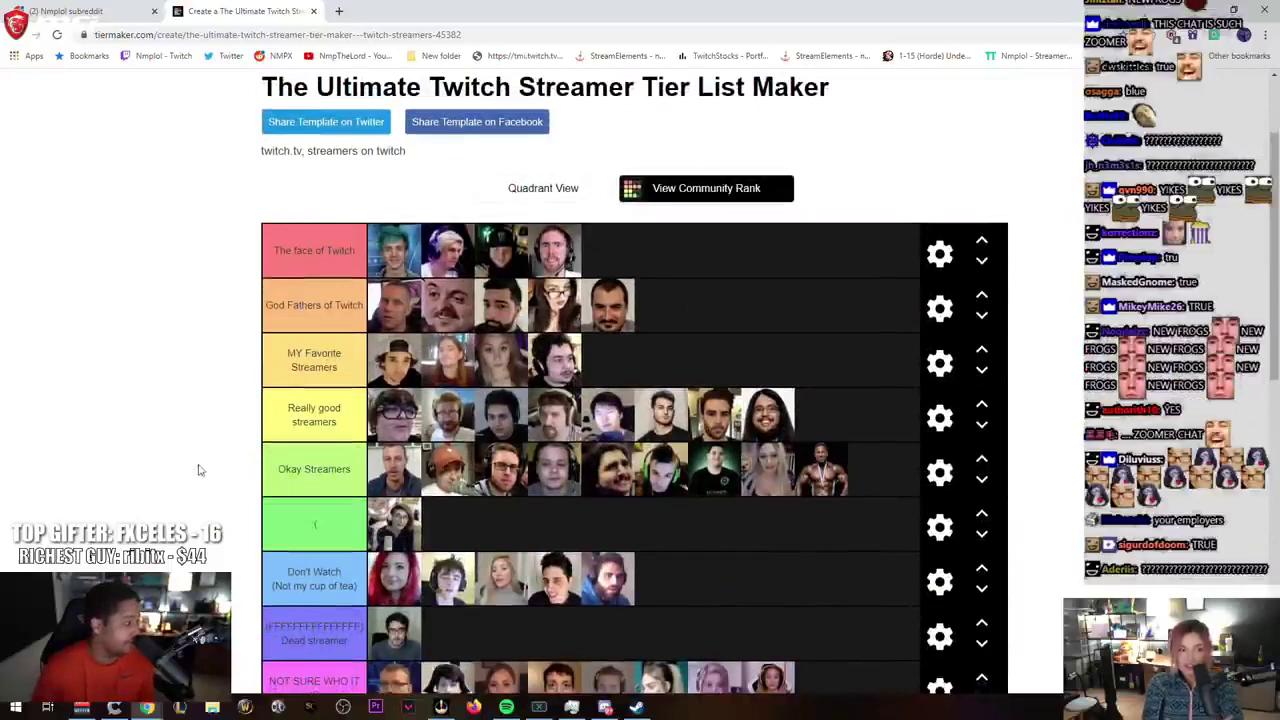
scroll(199, 453, "down", 3)
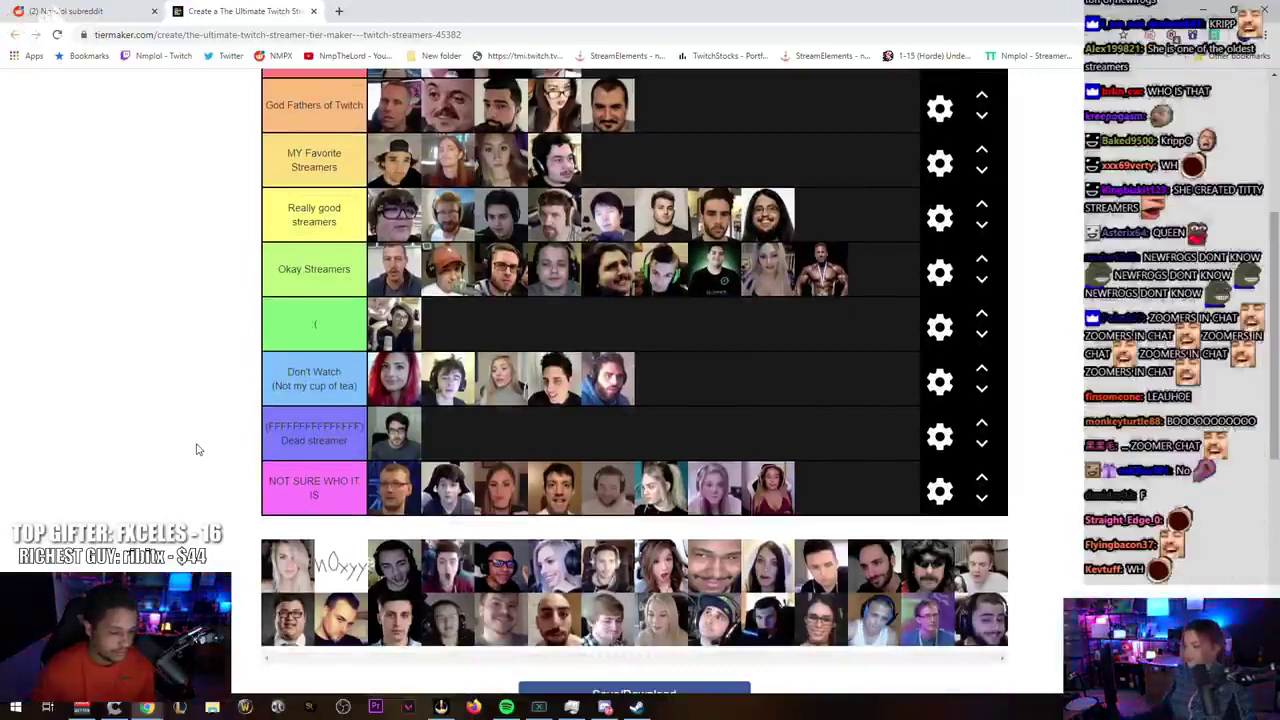
left_click_drag(287, 567, 644, 392)
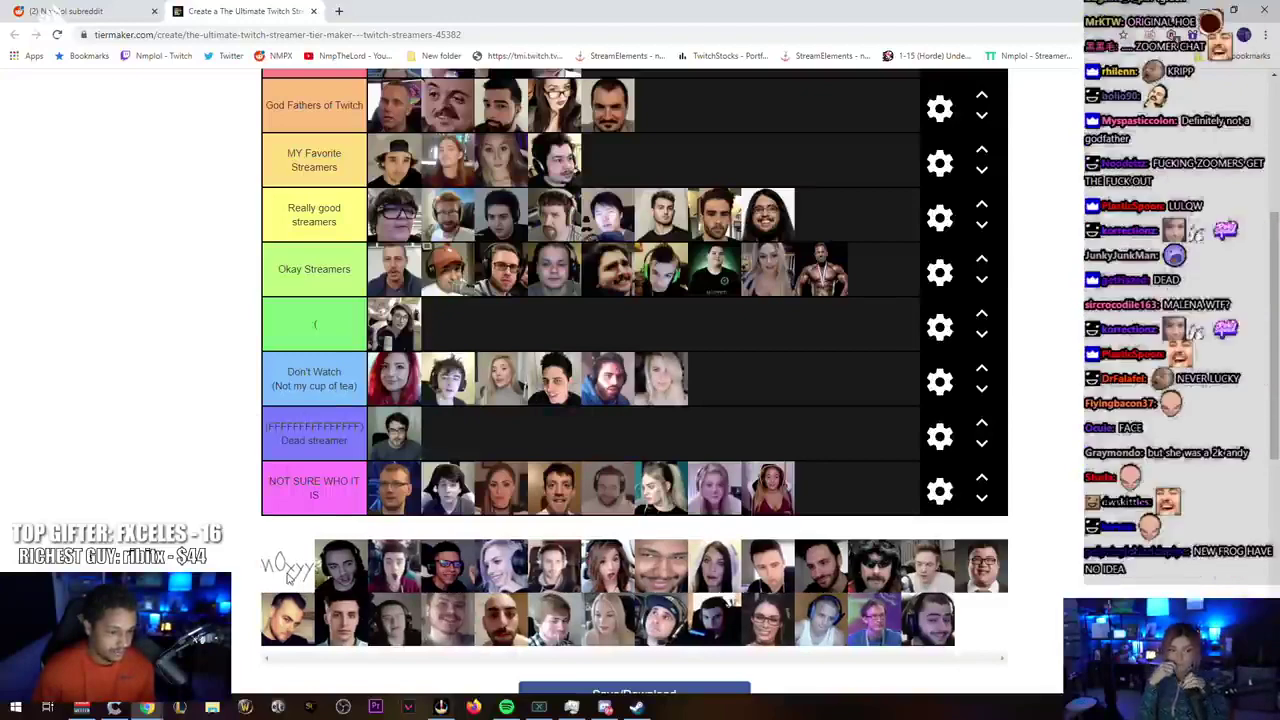
mouse_move(287, 572)
left_mouse_down()
mouse_move(829, 226)
mouse_move(683, 167)
mouse_move(855, 219)
left_mouse_up()
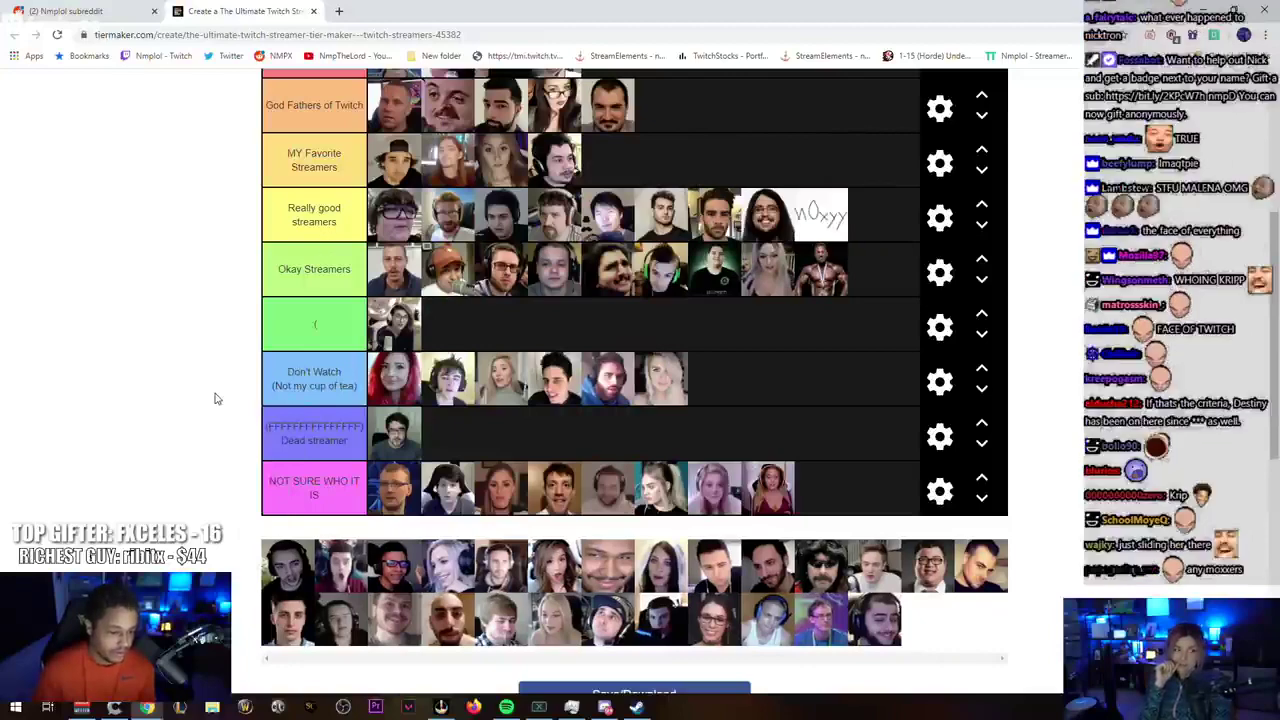
left_click_drag(288, 566, 632, 312)
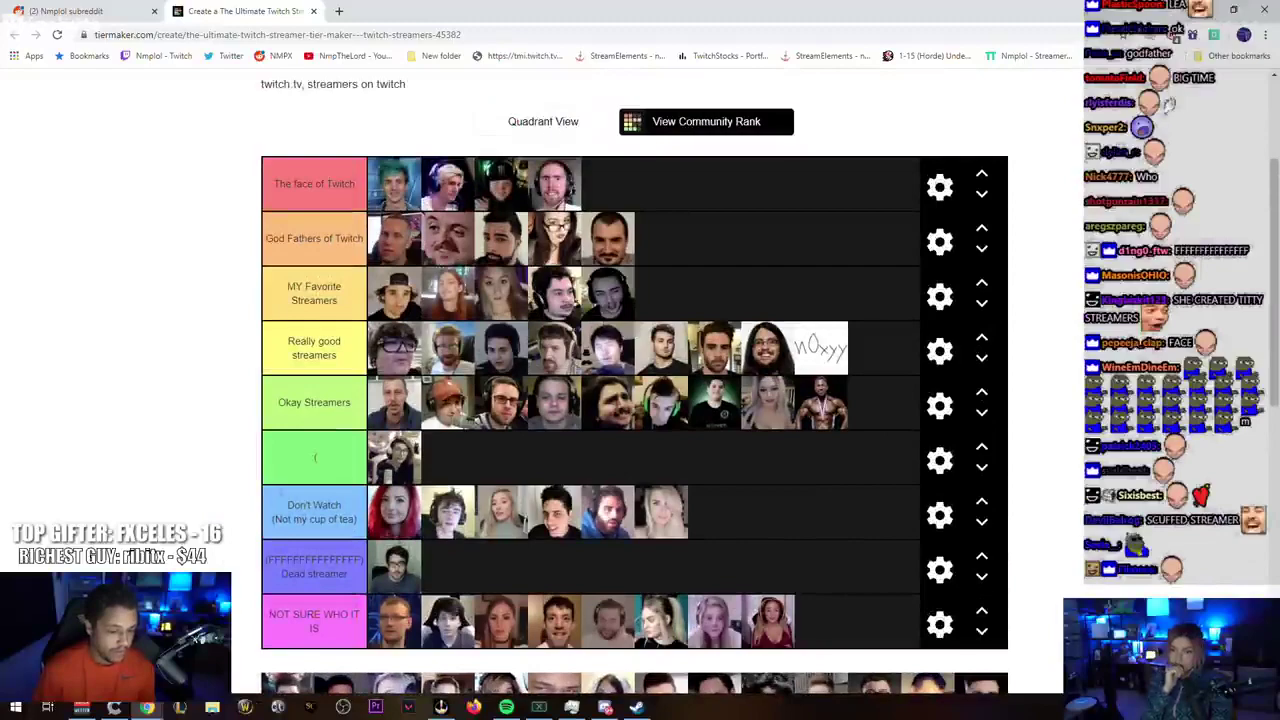
Step: Drop two pool faces into NOT SURE WHO IT IS and two into Really good streamers
scroll(287, 517, "down", 2)
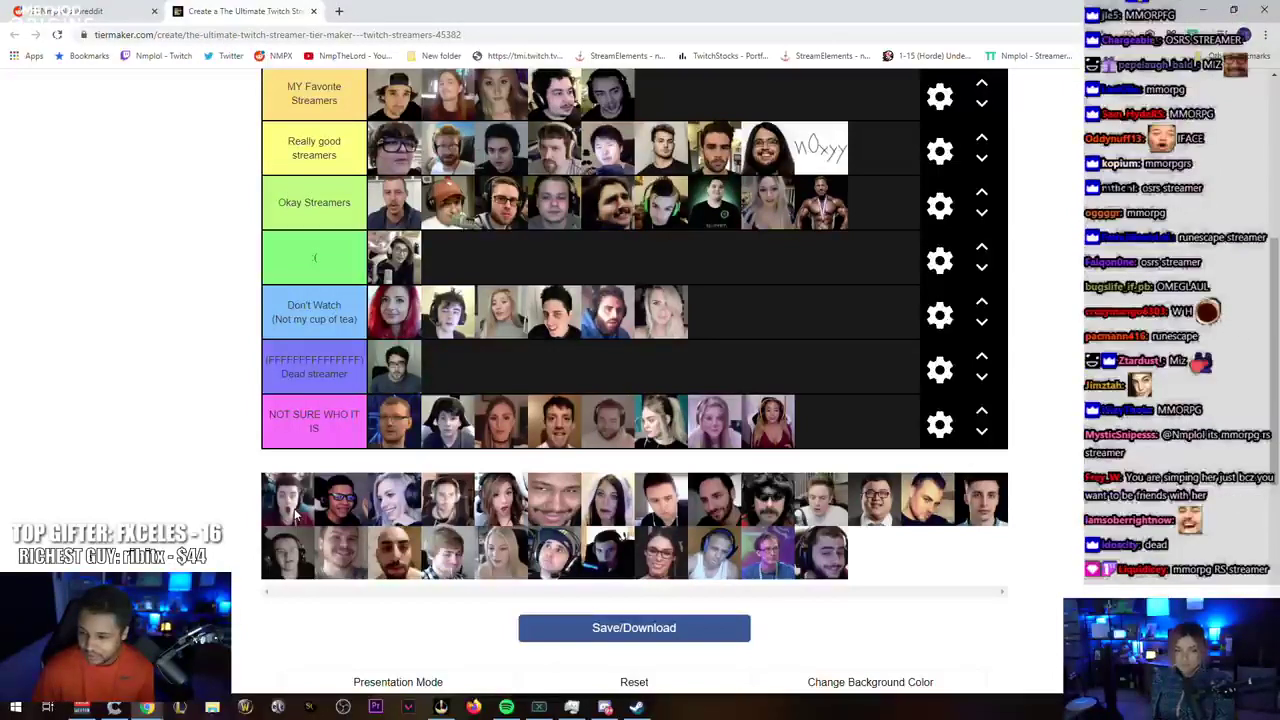
mouse_move(296, 510)
left_mouse_down()
mouse_move(528, 458)
mouse_move(826, 428)
left_mouse_up()
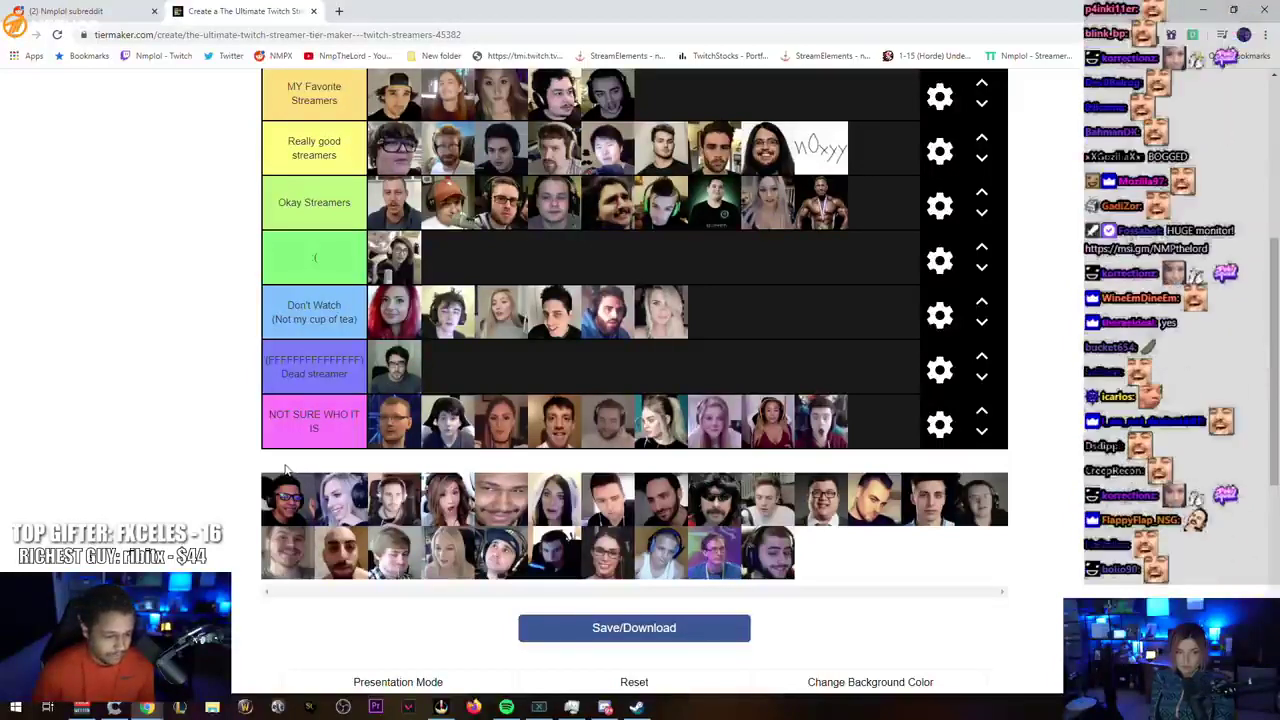
left_click_drag(287, 490, 865, 230)
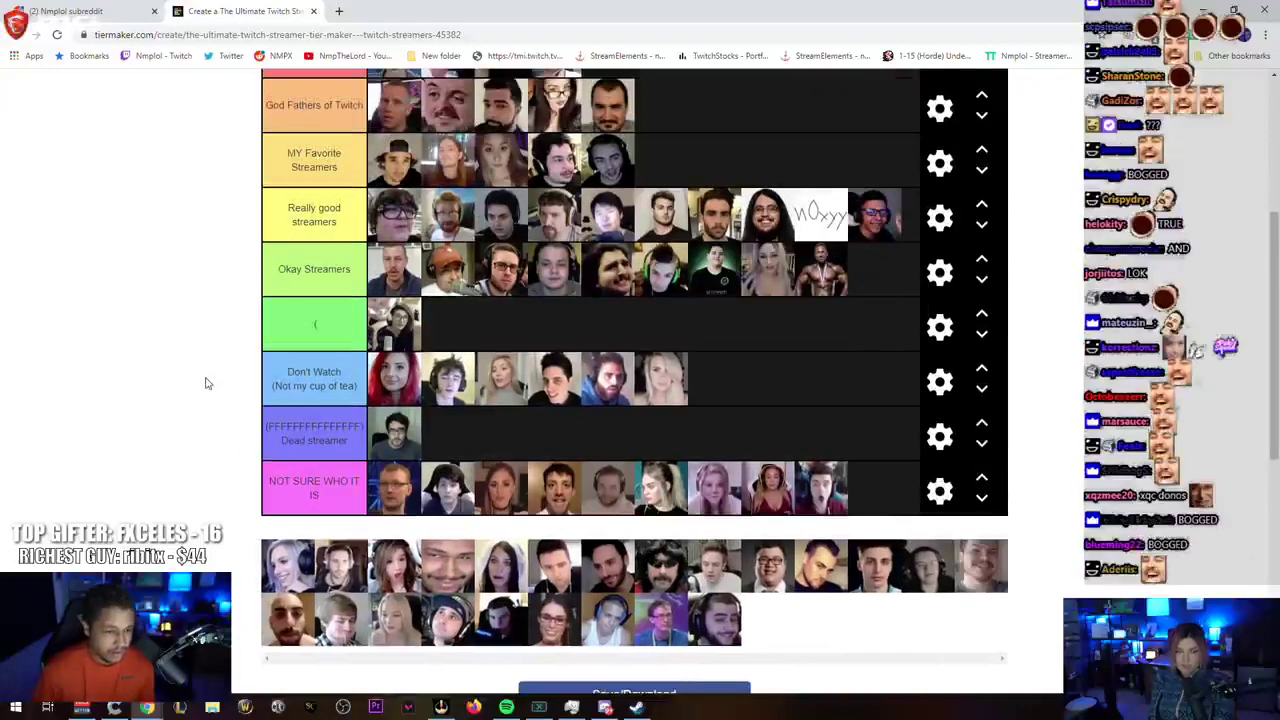
scroll(191, 371, "down", 1)
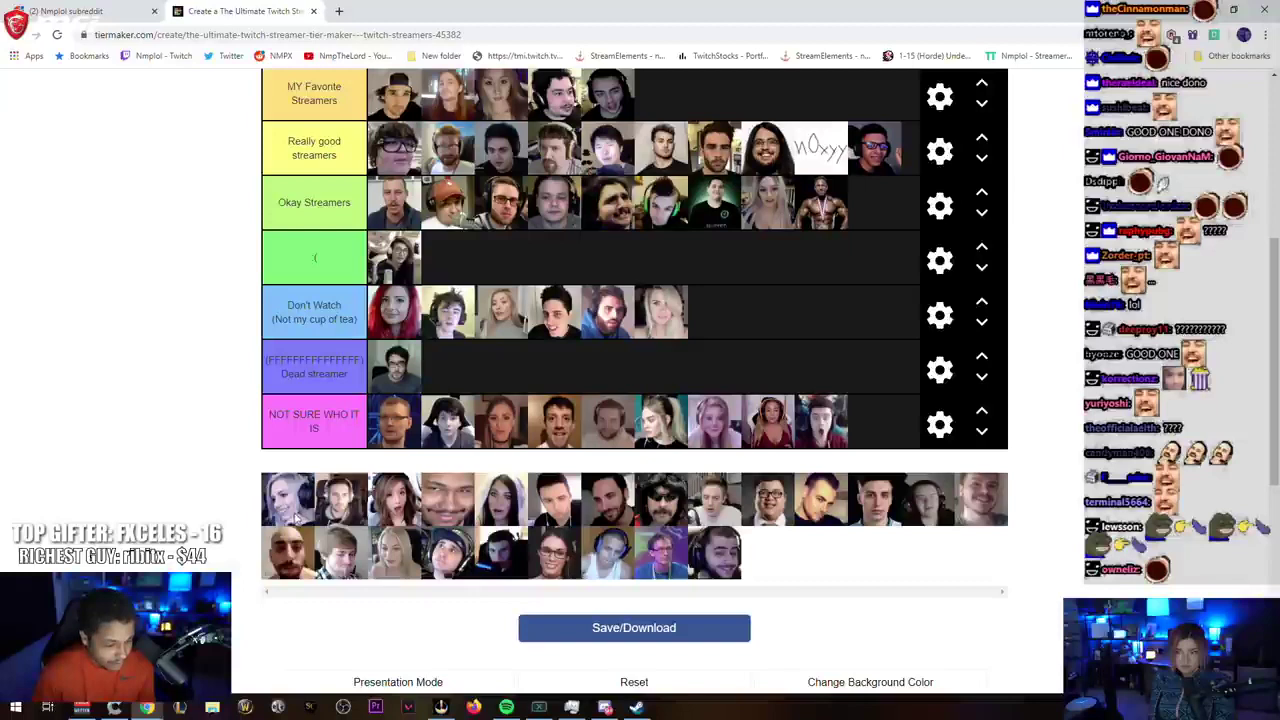
left_click_drag(293, 510, 860, 428)
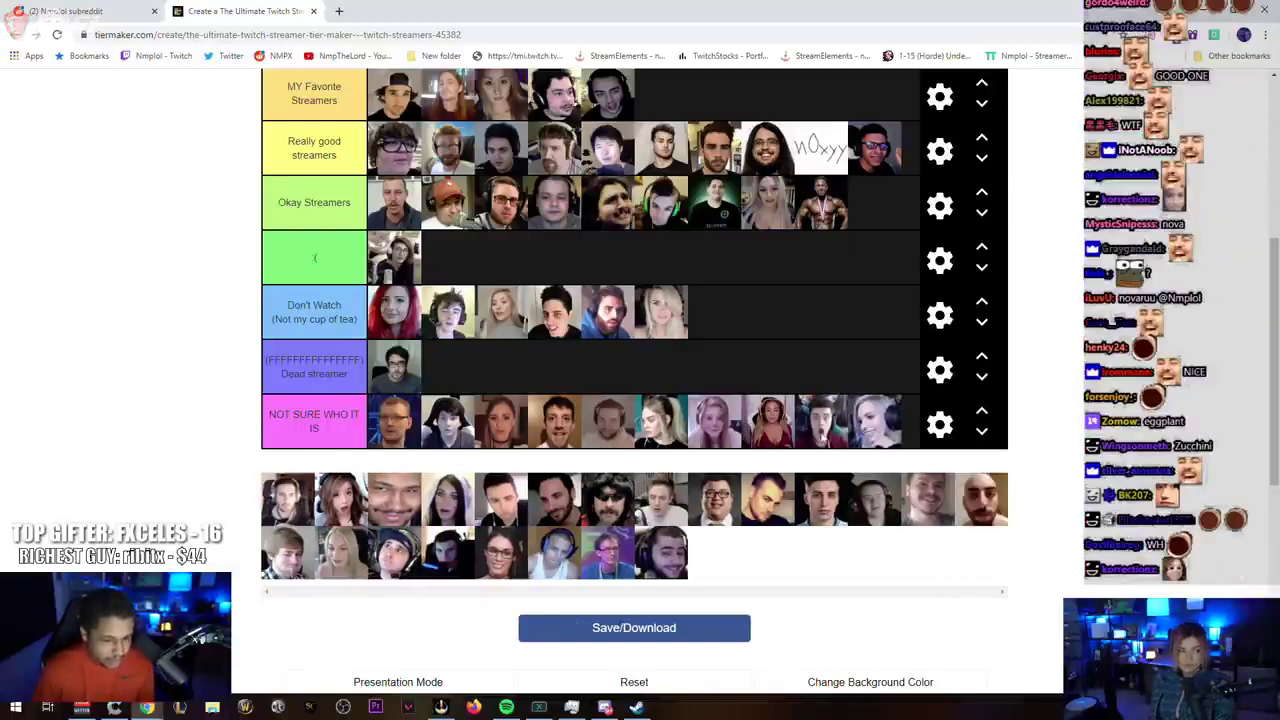
mouse_move(290, 502)
left_mouse_down()
mouse_move(647, 188)
mouse_move(485, 204)
left_mouse_up()
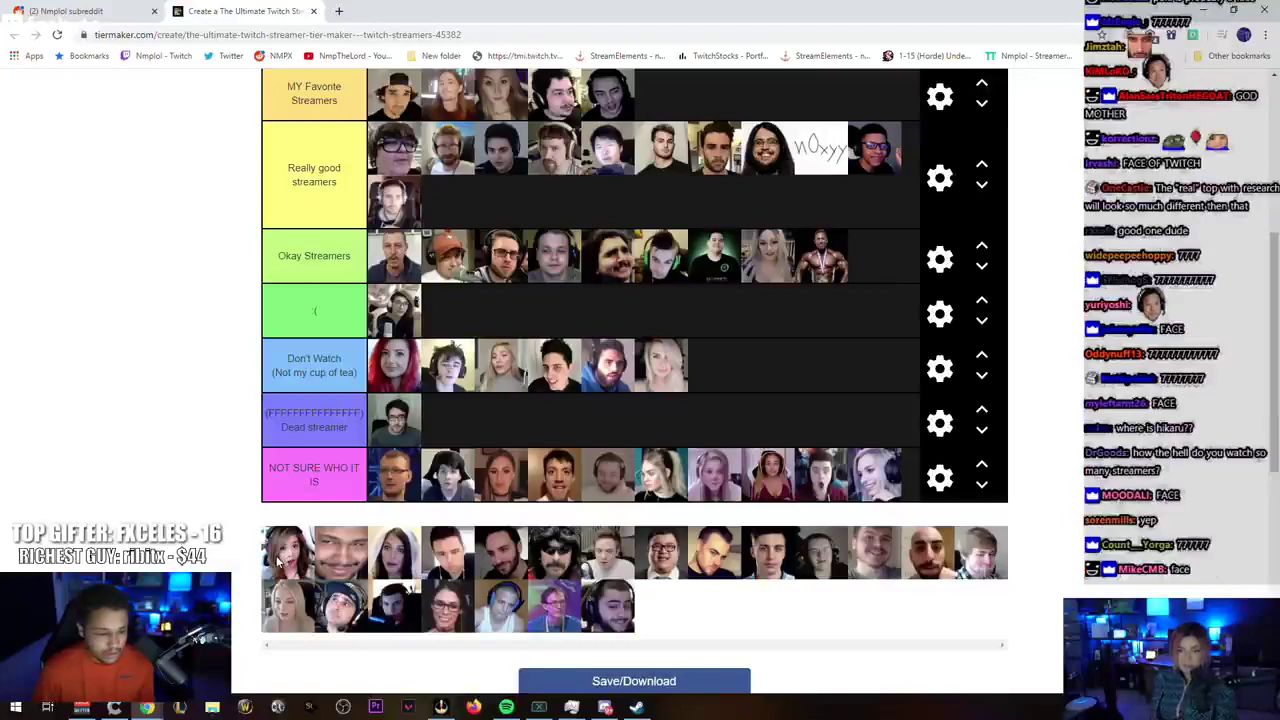
Step: Put one unranked streamer in Dead streamer and the next in Don't Watch
scroll(284, 558, "up", 2)
scroll(284, 558, "up", 2)
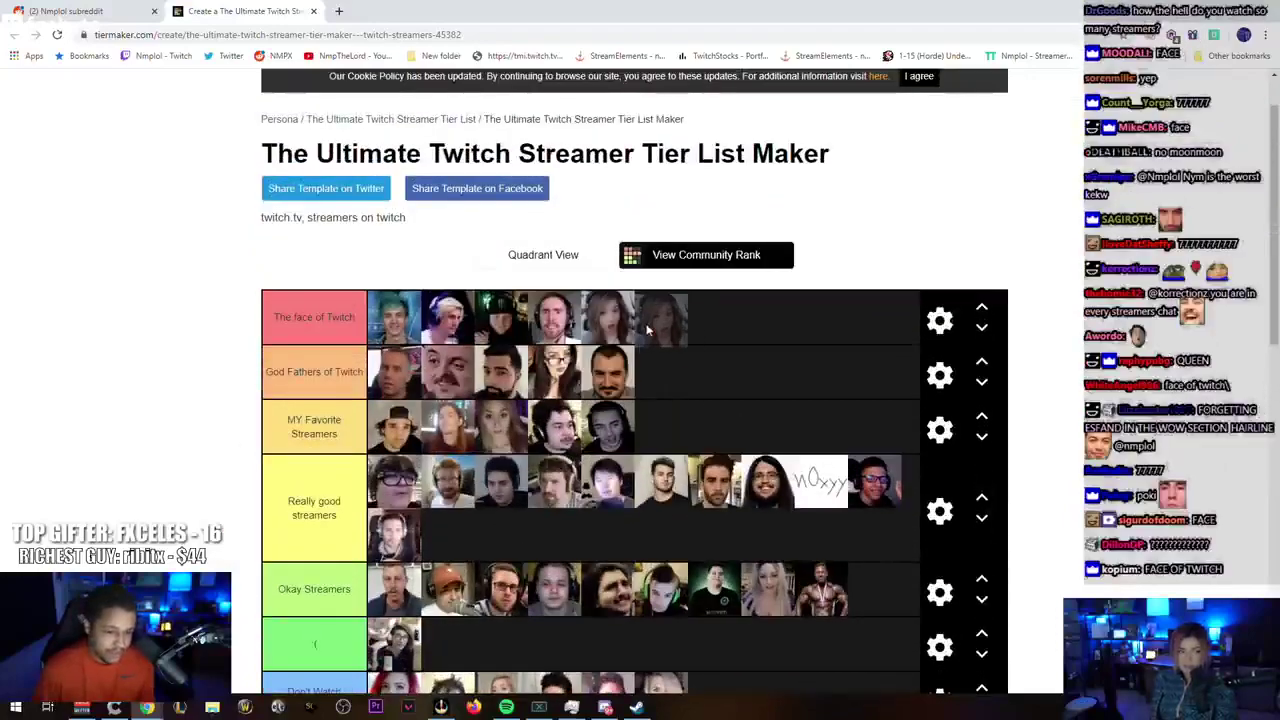
scroll(194, 493, "down", 4)
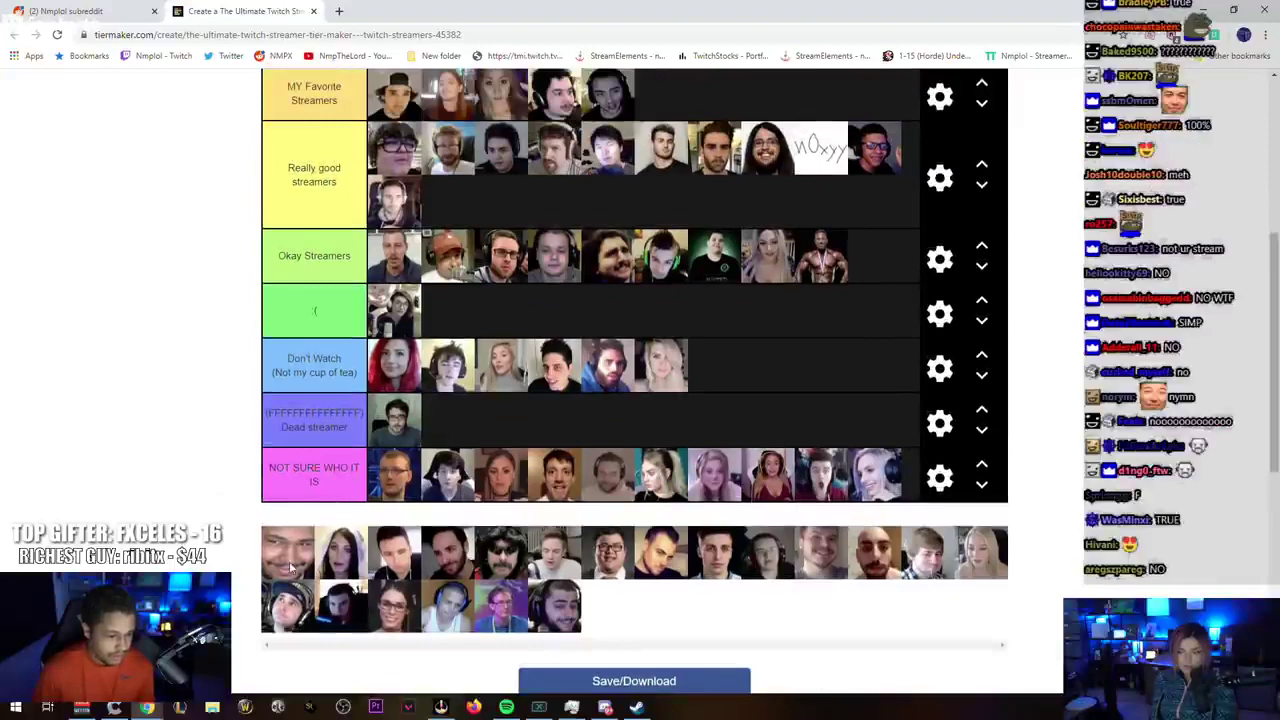
left_click_drag(290, 560, 465, 430)
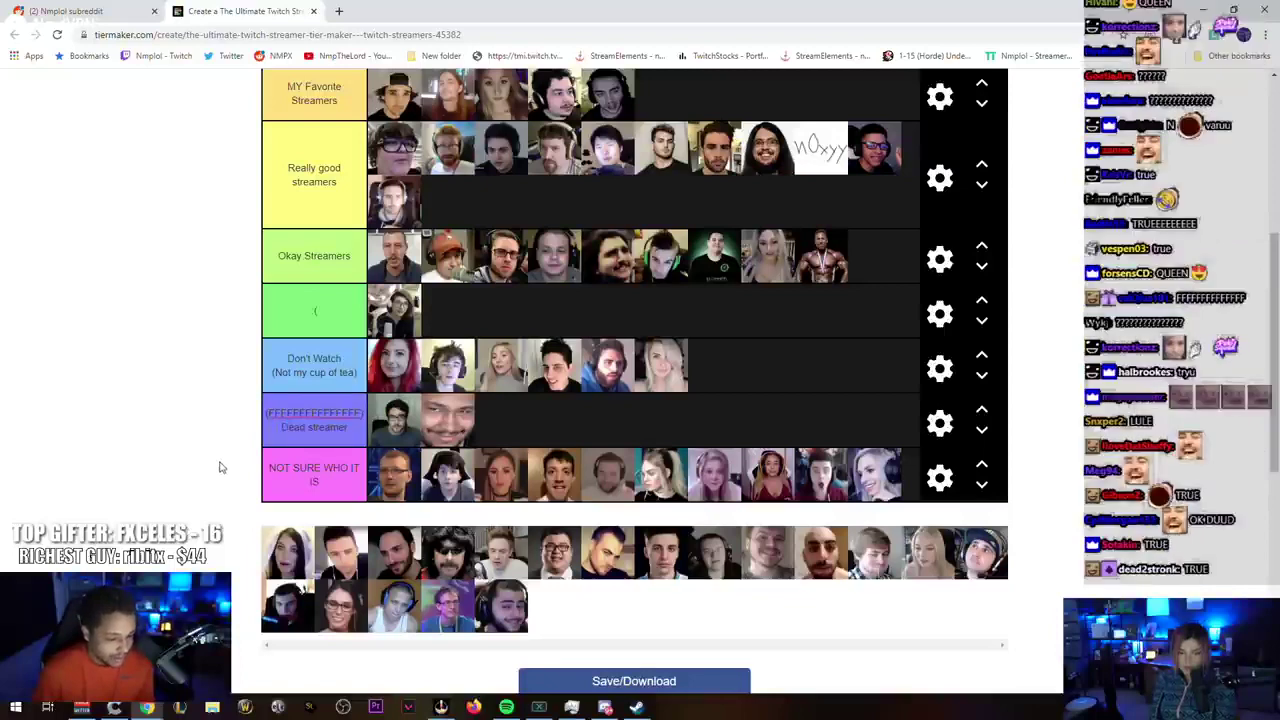
scroll(234, 478, "down", 1)
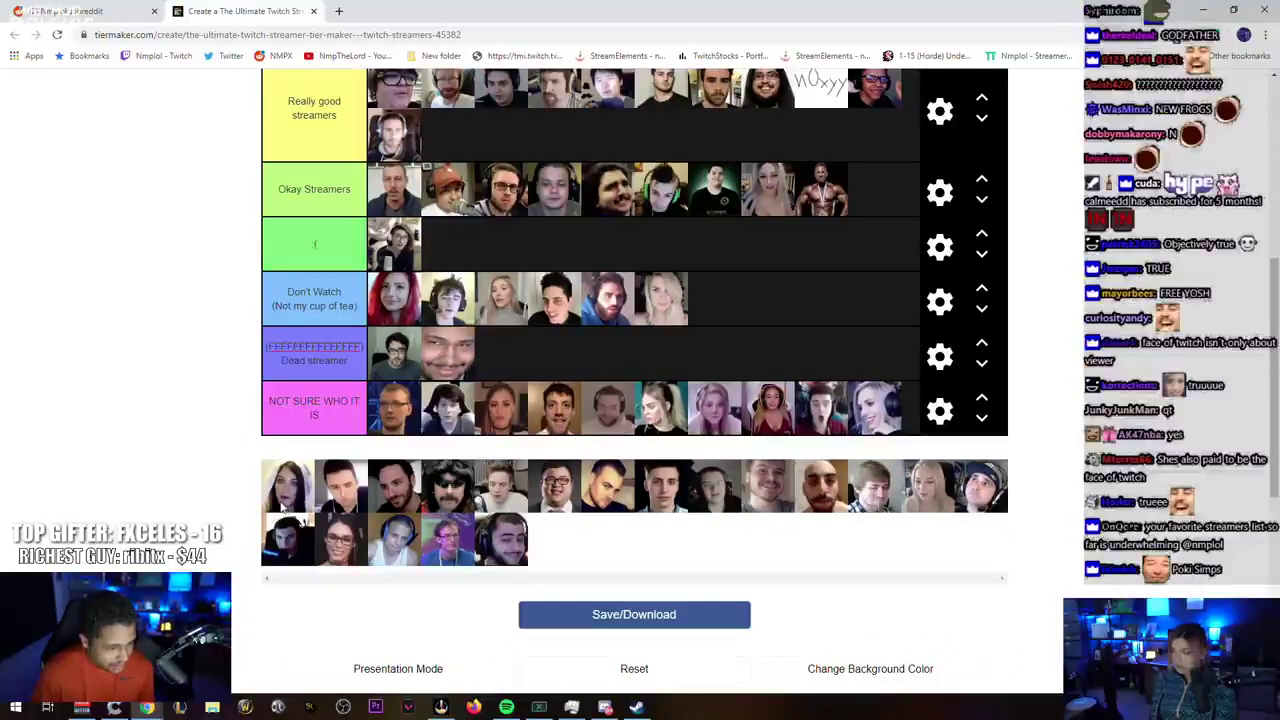
left_click_drag(283, 502, 740, 310)
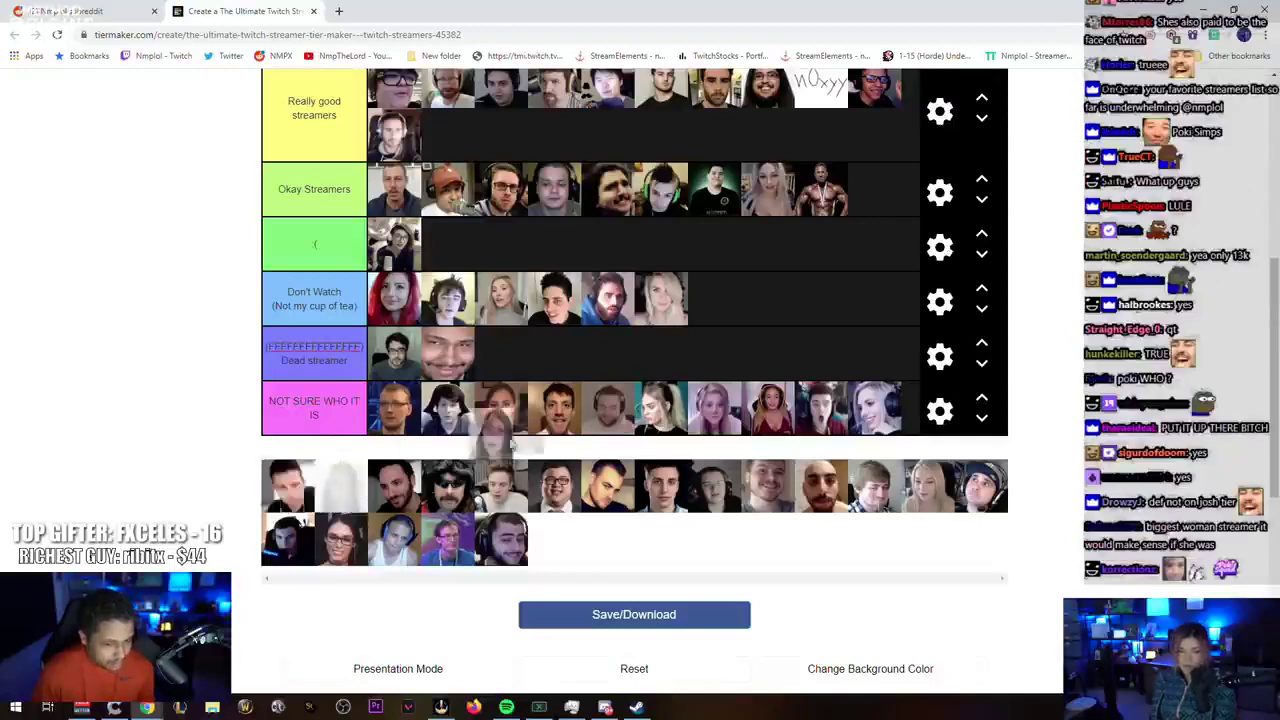
Step: Move two more pool faces into the upper tiers, then scroll through the list
mouse_move(285, 487)
left_mouse_down()
mouse_move(210, 480)
mouse_move(447, 334)
left_mouse_up()
scroll(210, 480, "up", 2)
scroll(210, 480, "up", 1)
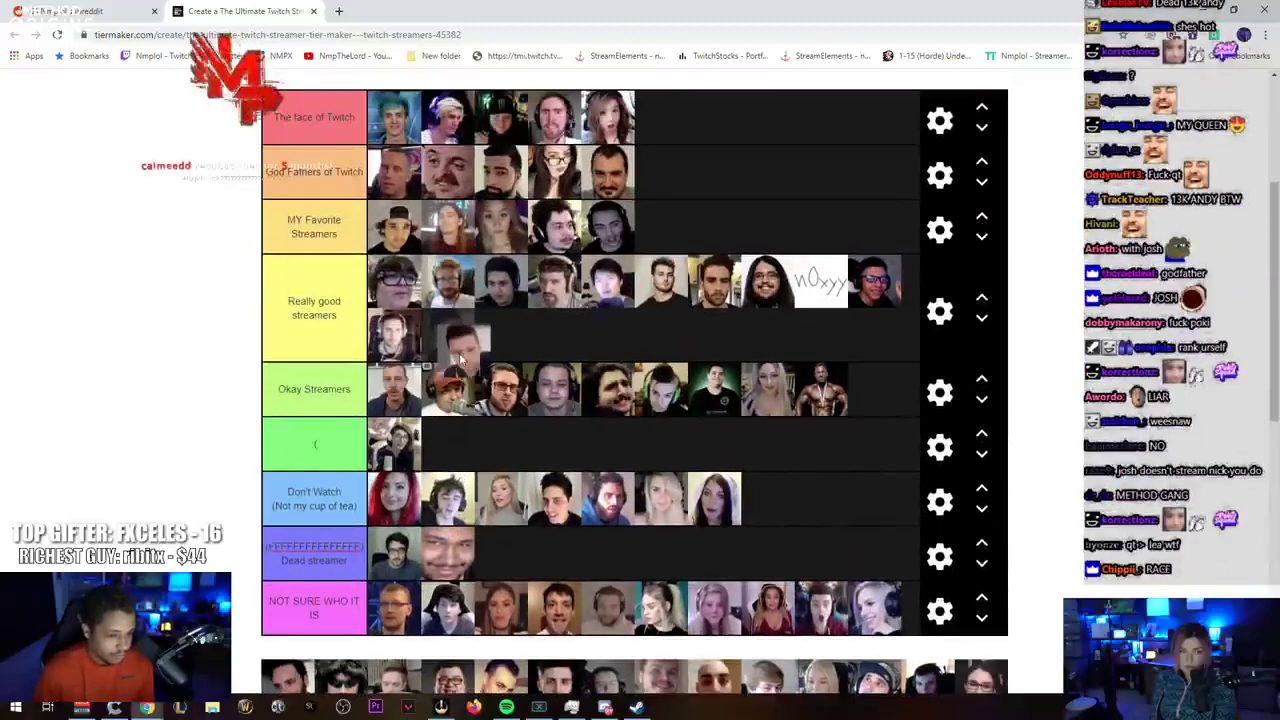
scroll(240, 435, "down", 3)
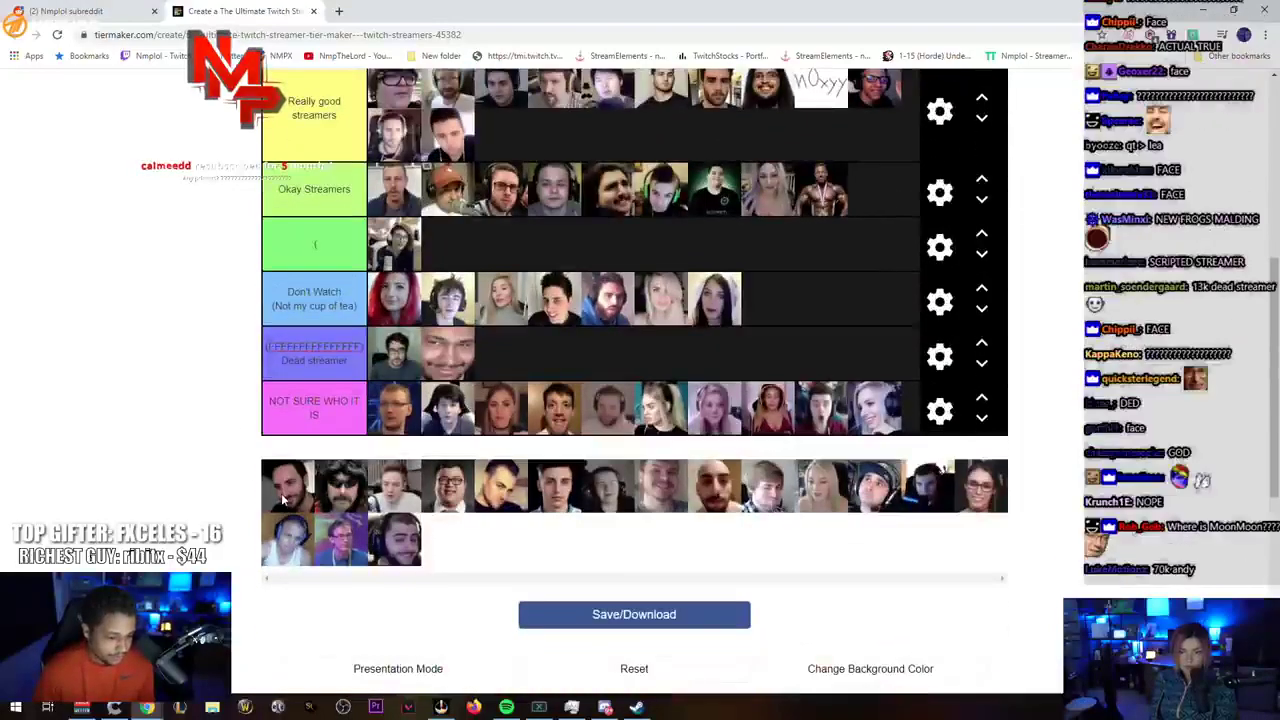
mouse_move(285, 493)
left_mouse_down()
mouse_move(242, 479)
mouse_move(662, 245)
left_mouse_up()
scroll(242, 479, "up", 4)
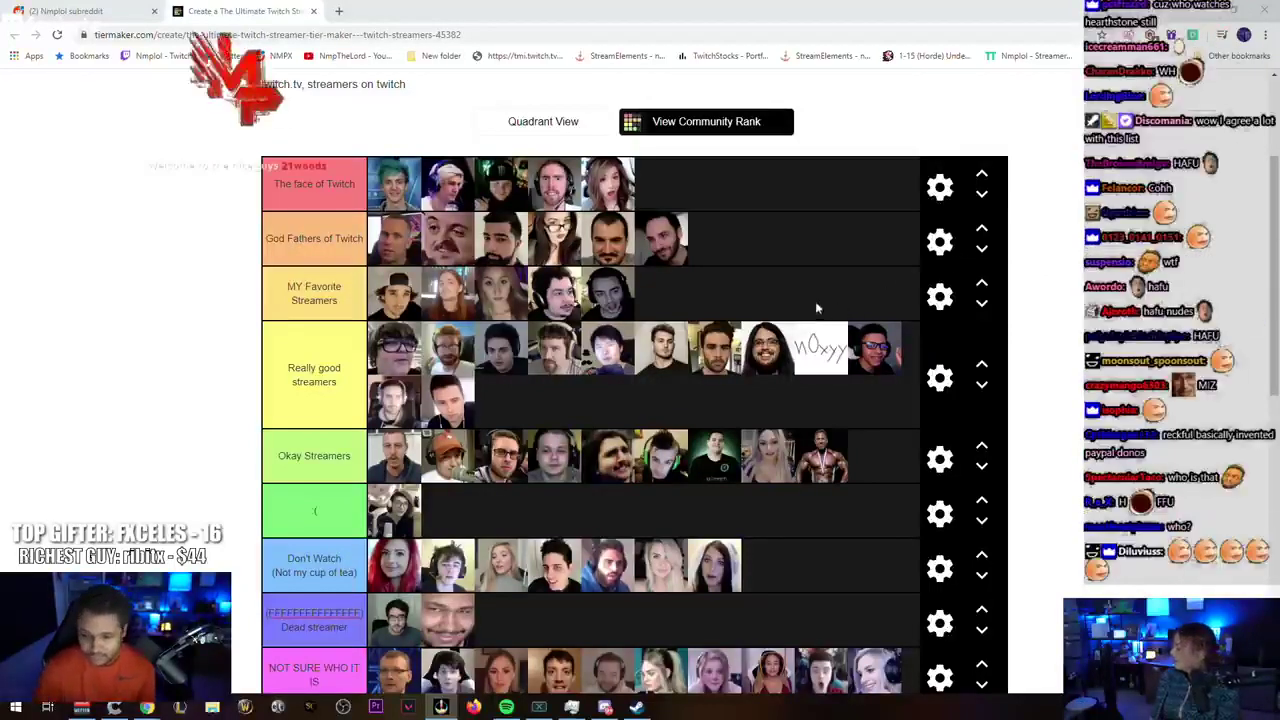
scroll(782, 300, "down", 3)
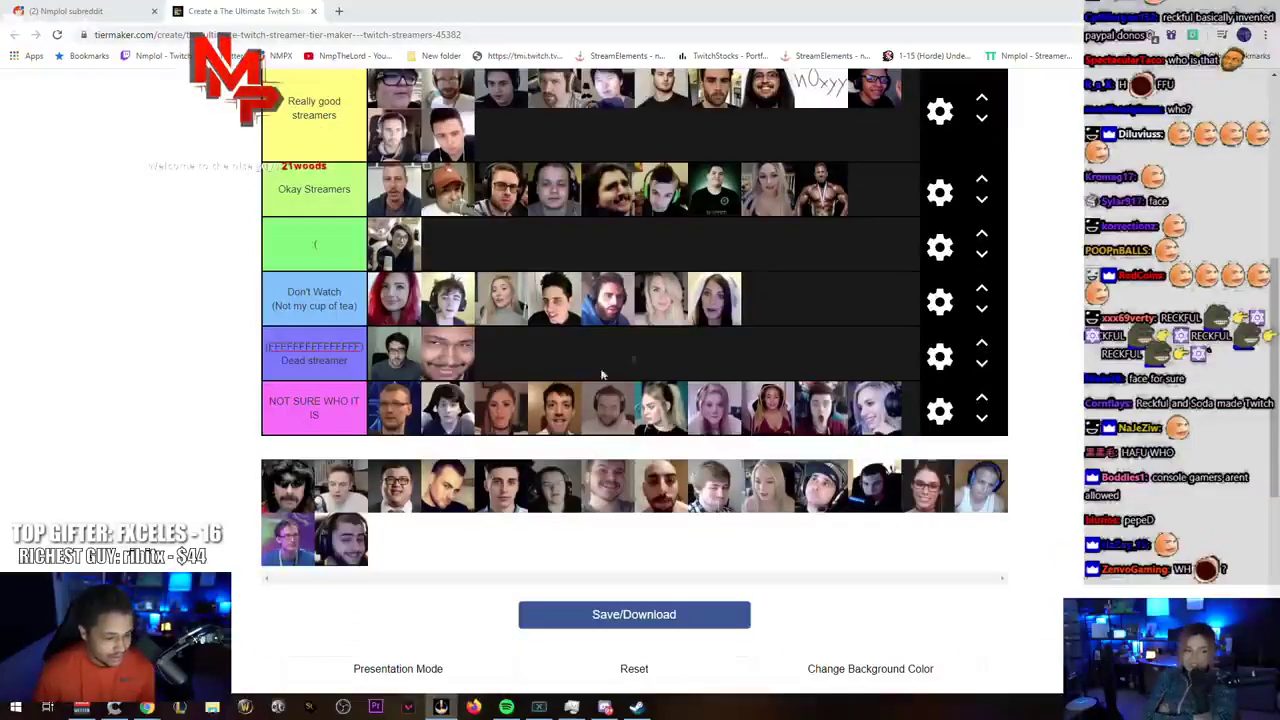
scroll(725, 313, "up", 1)
scroll(725, 313, "up", 3)
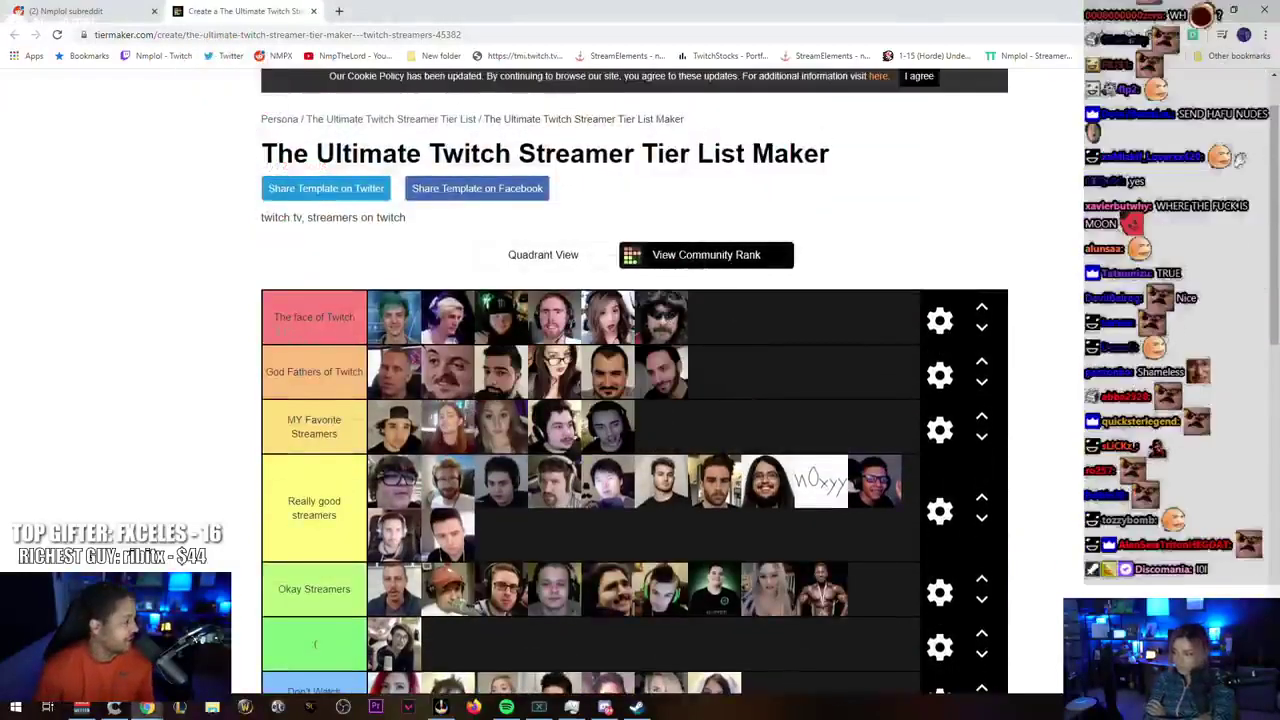
scroll(197, 348, "down", 5)
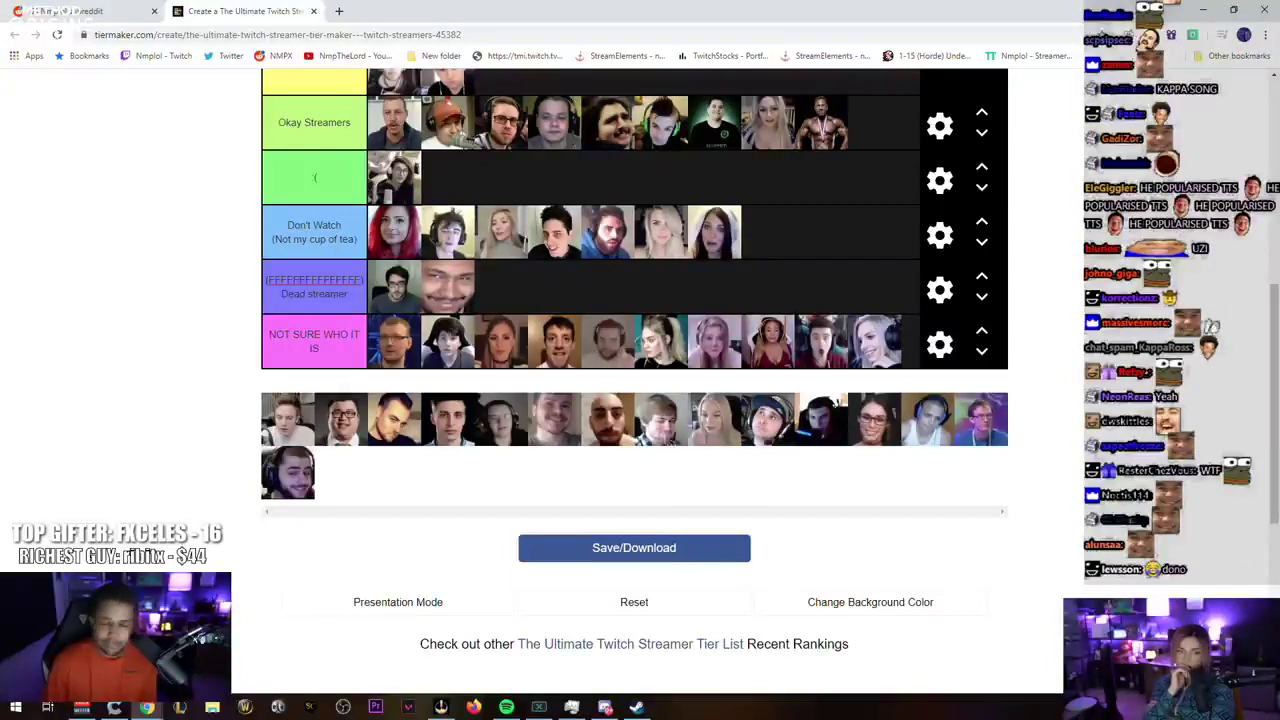
scroll(441, 288, "up", 2)
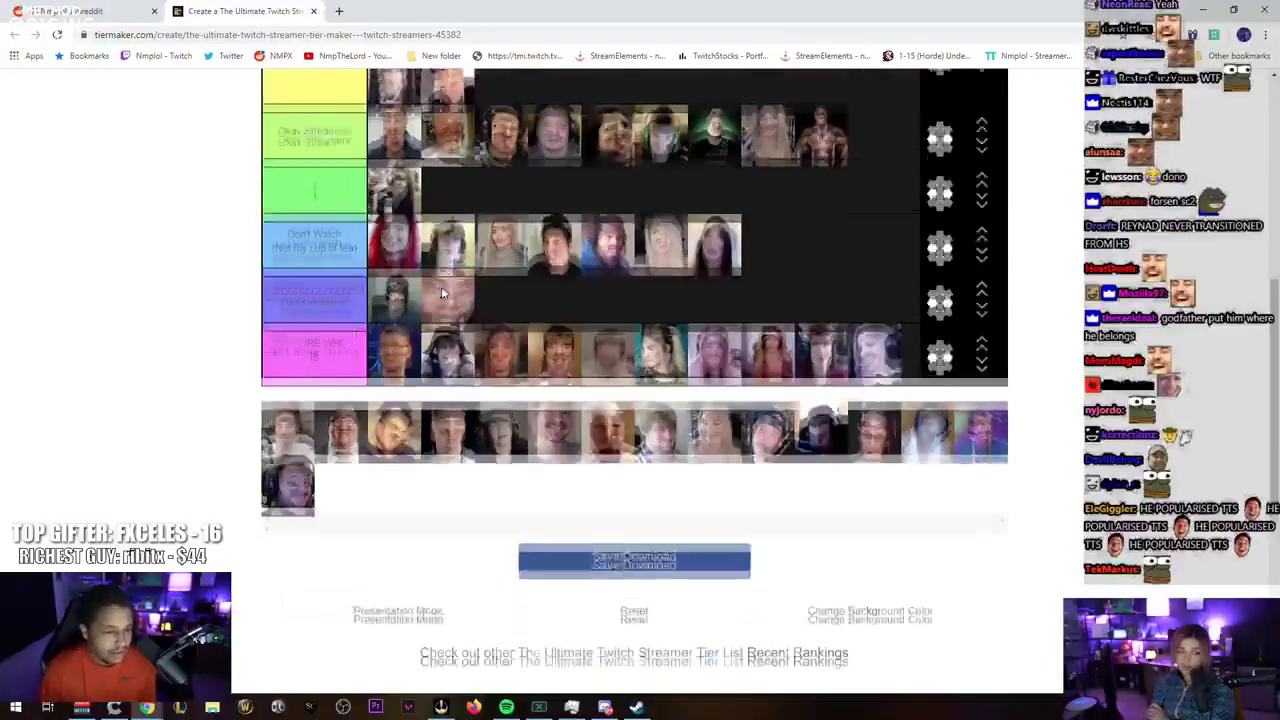
Step: Drop several pool faces into Really good streamers' second row and one into The face of Twitch
scroll(441, 288, "up", 1)
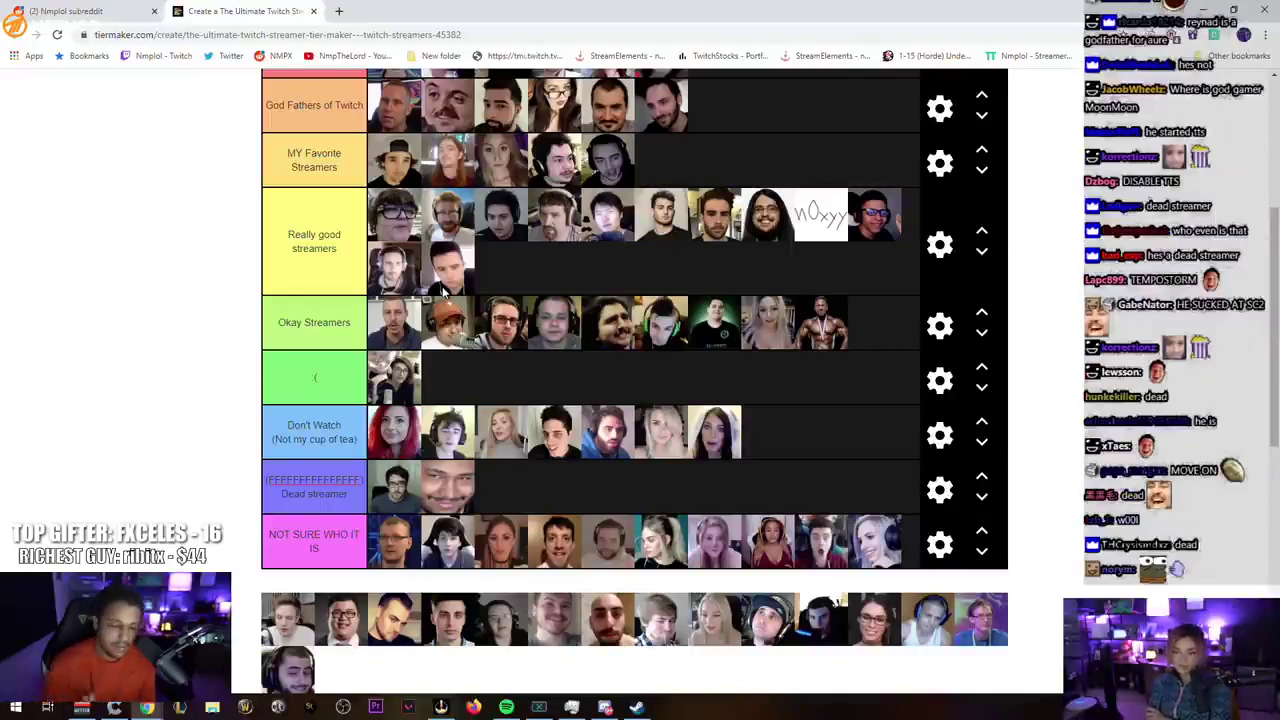
mouse_move(288, 618)
left_mouse_down()
mouse_move(285, 590)
mouse_move(392, 345)
left_mouse_up()
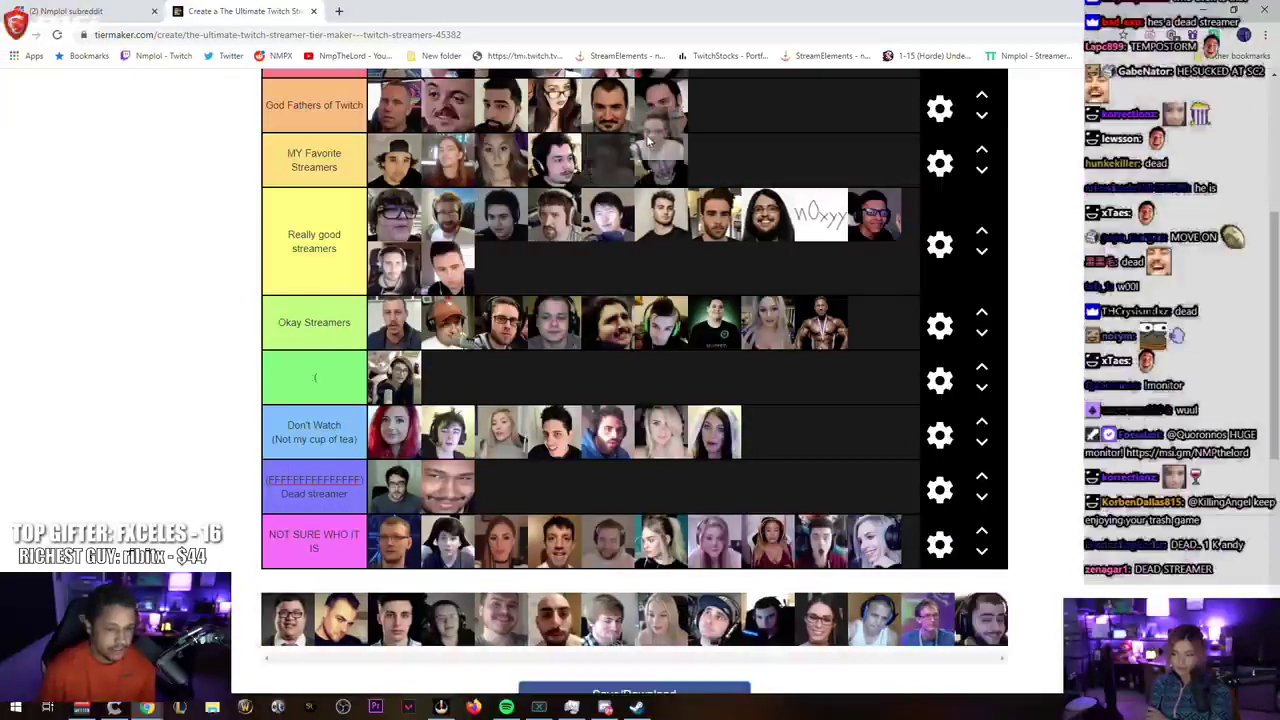
scroll(392, 345, "down", 1)
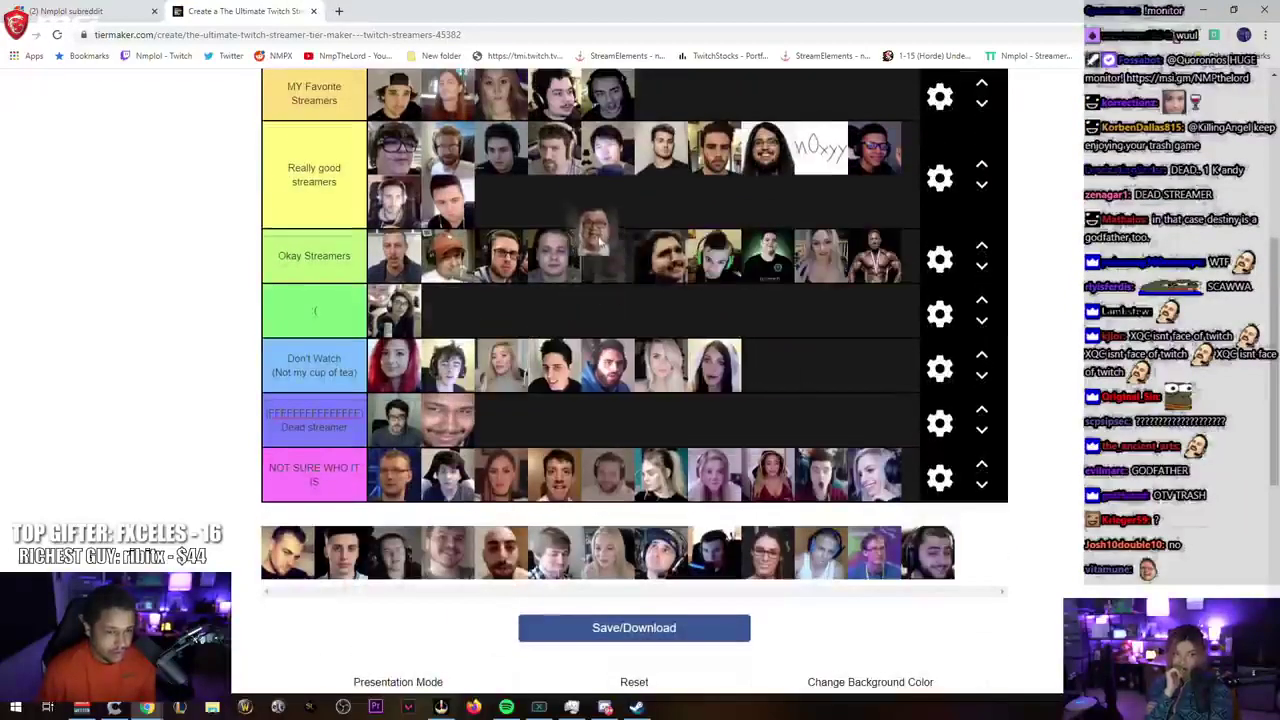
left_click_drag(297, 503, 555, 210)
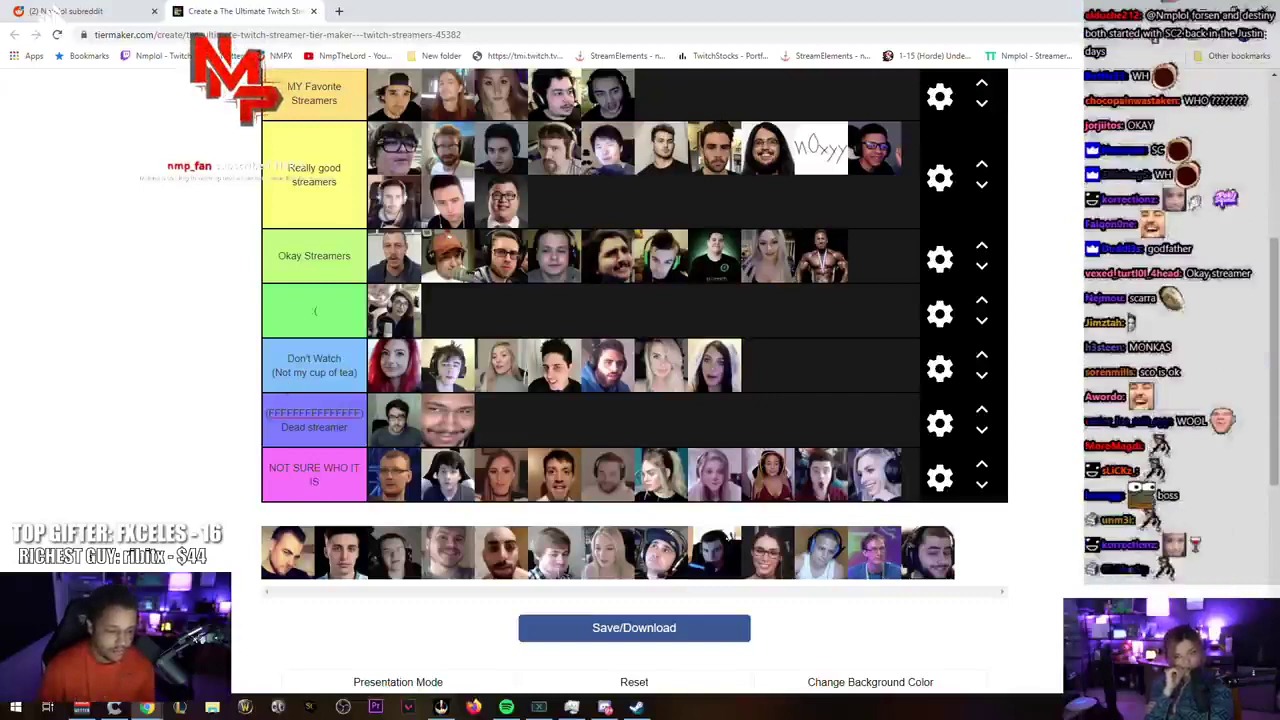
left_click_drag(715, 552, 553, 200)
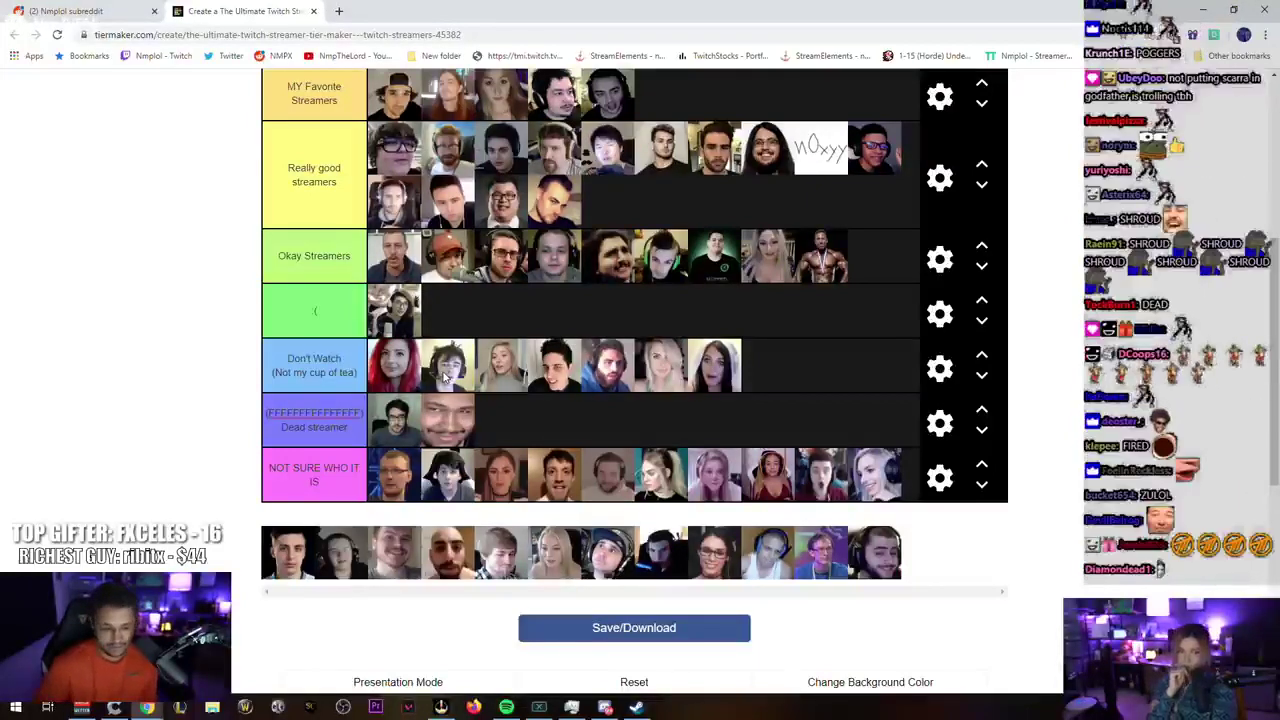
left_click_drag(288, 552, 198, 480)
scroll(198, 480, "up", 5)
left_click_drag(655, 295, 715, 250)
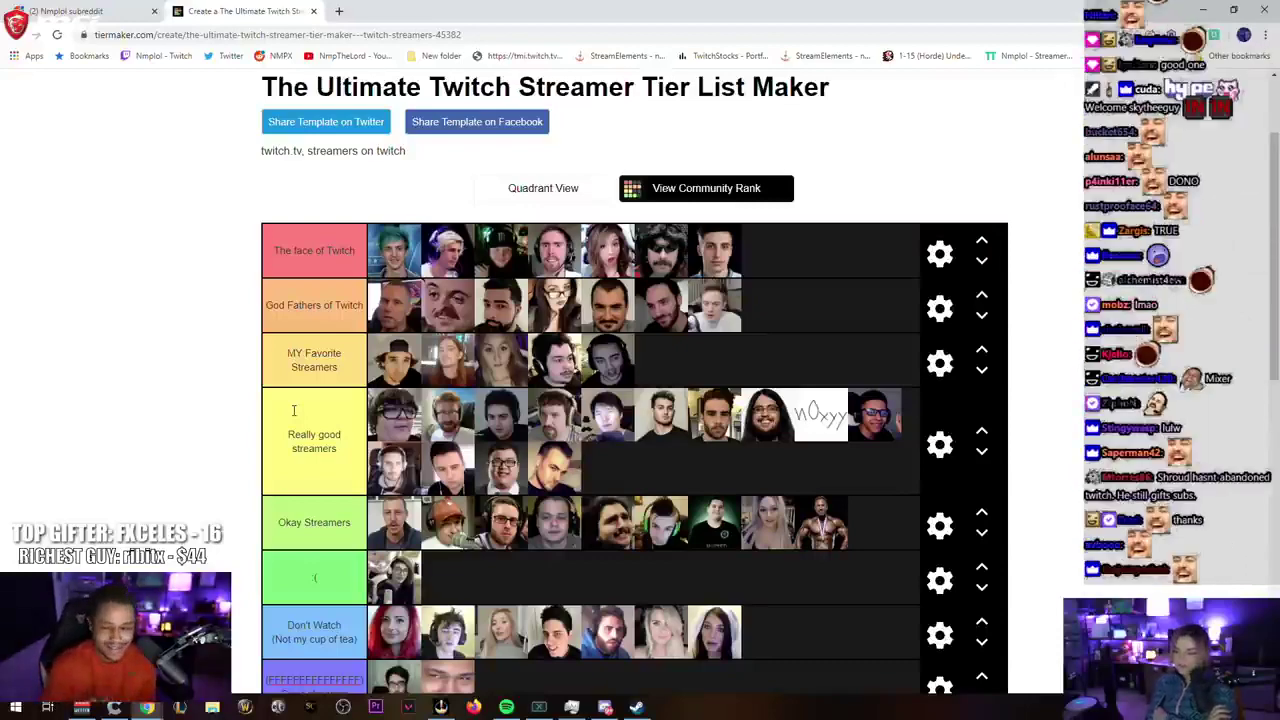
Step: Rank two pool faces into NOT SURE WHO IT IS and one at the end of MY Favorite Streamers
scroll(255, 447, "down", 3)
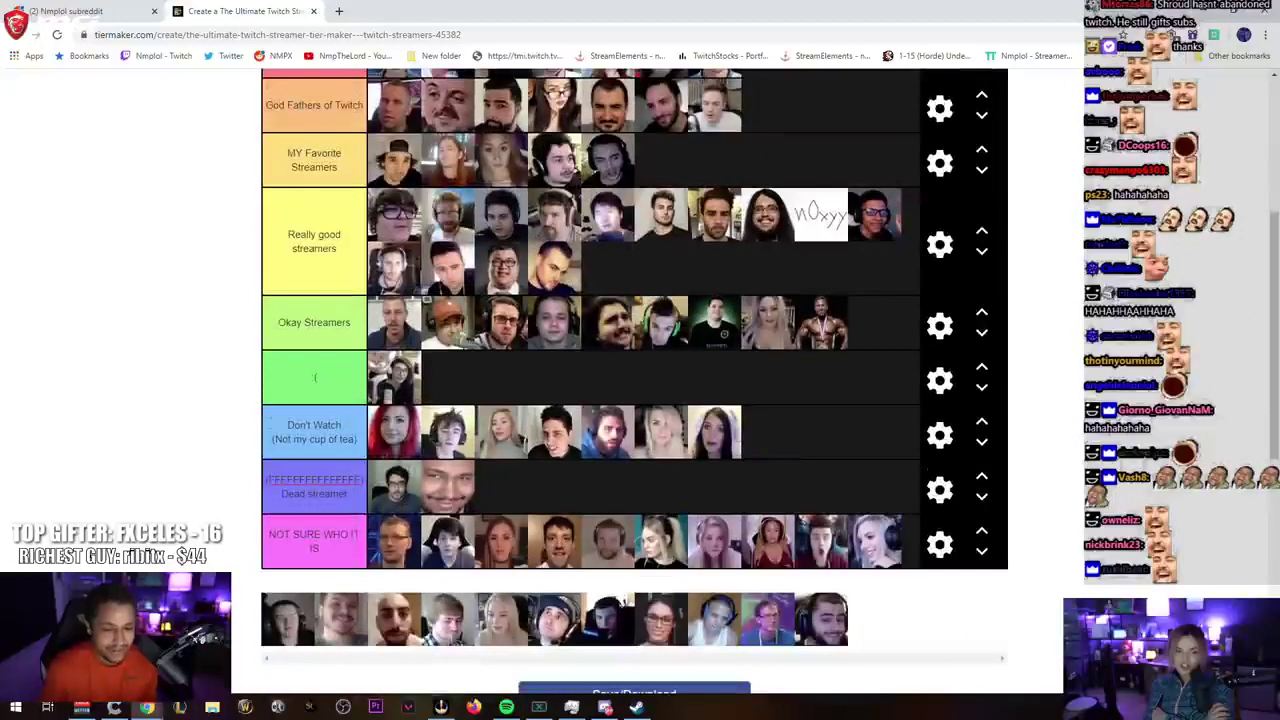
scroll(249, 414, "down", 1)
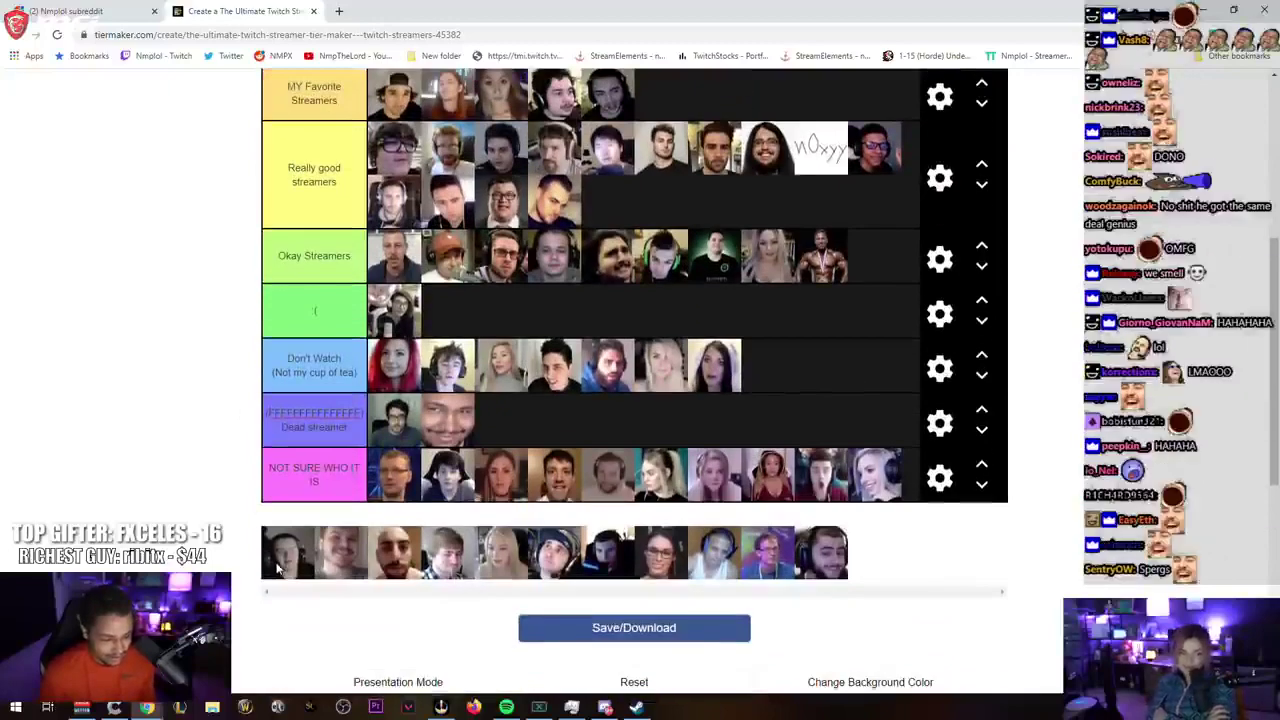
left_click_drag(287, 552, 435, 530)
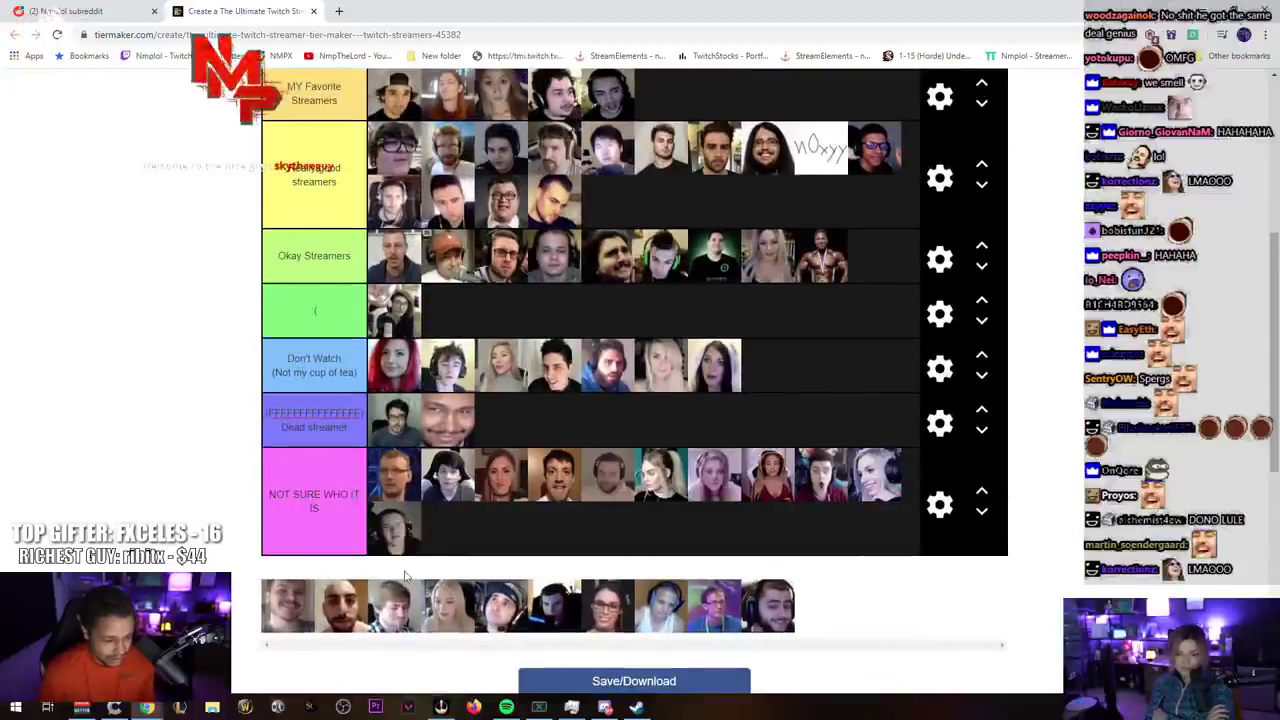
left_click_drag(287, 605, 441, 530)
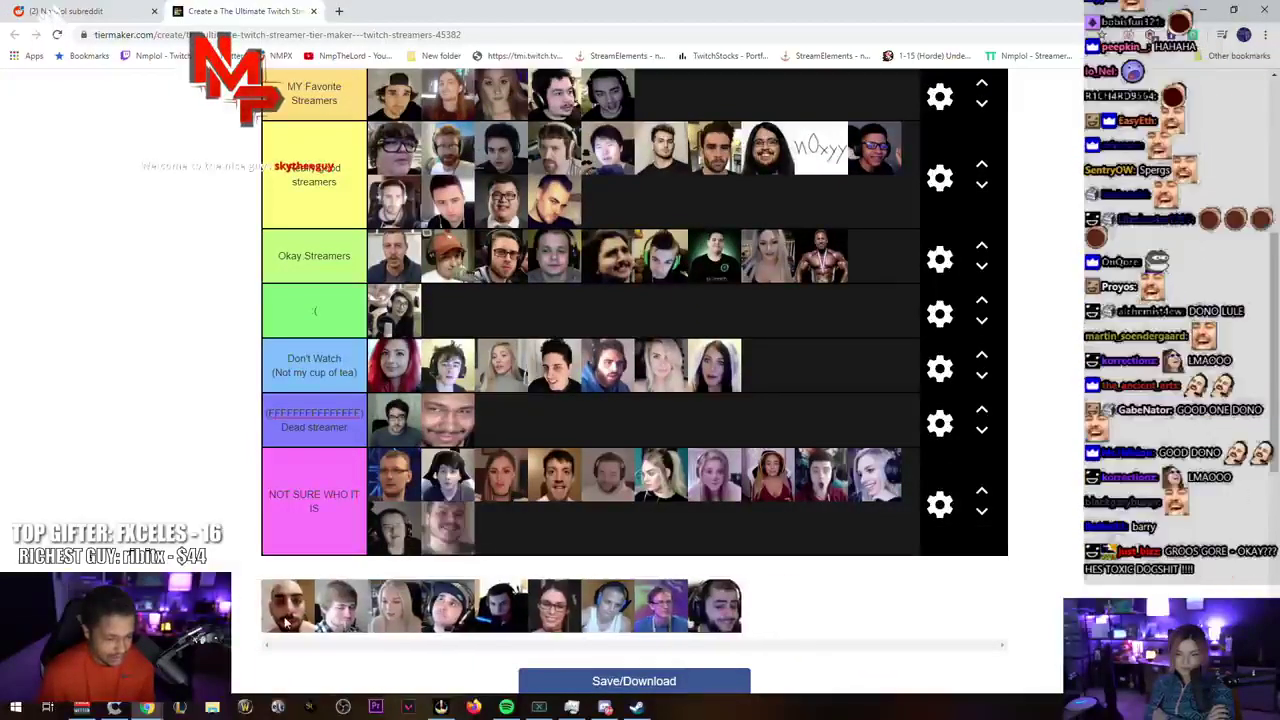
left_click_drag(270, 630, 352, 432)
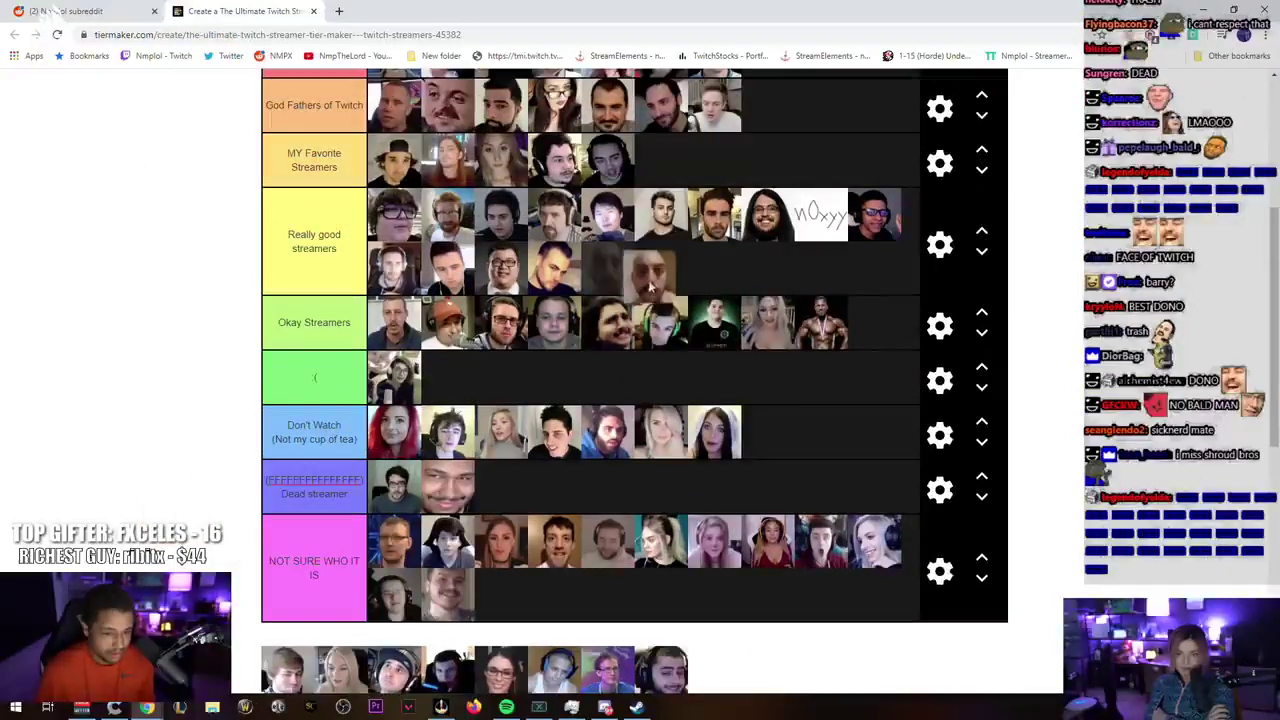
left_click_drag(352, 432, 688, 175)
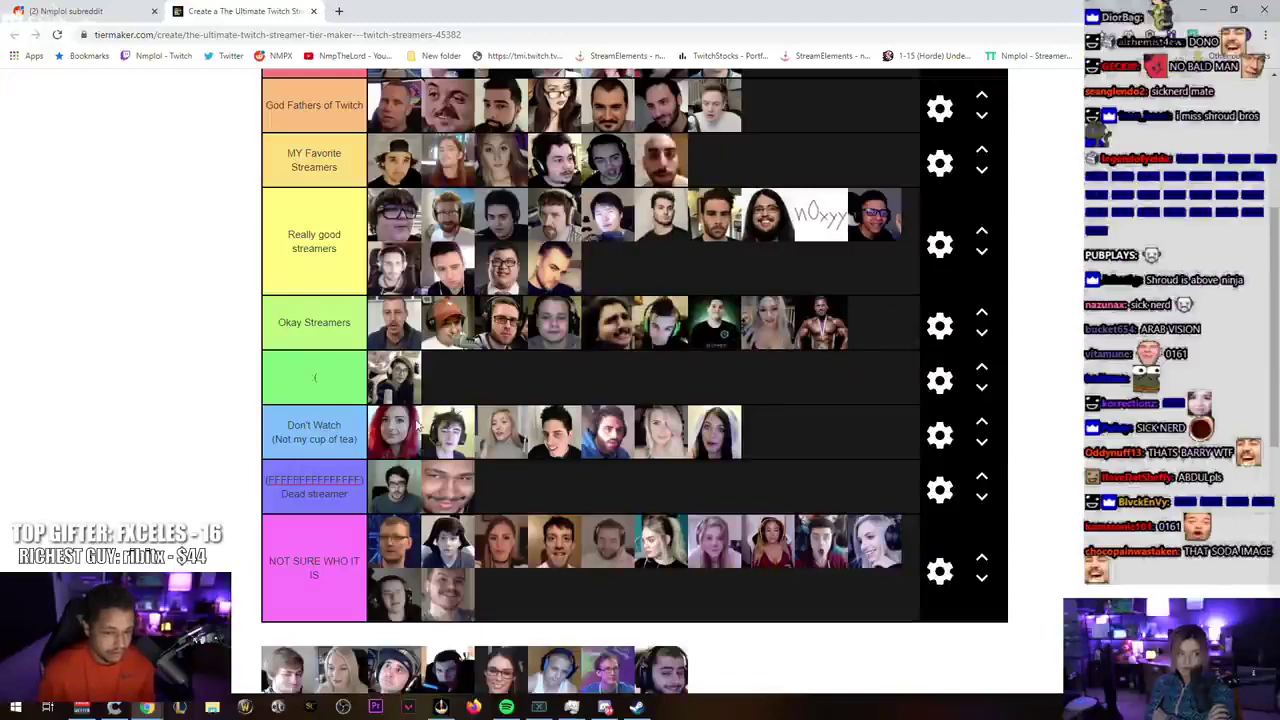
scroll(172, 340, "down", 1)
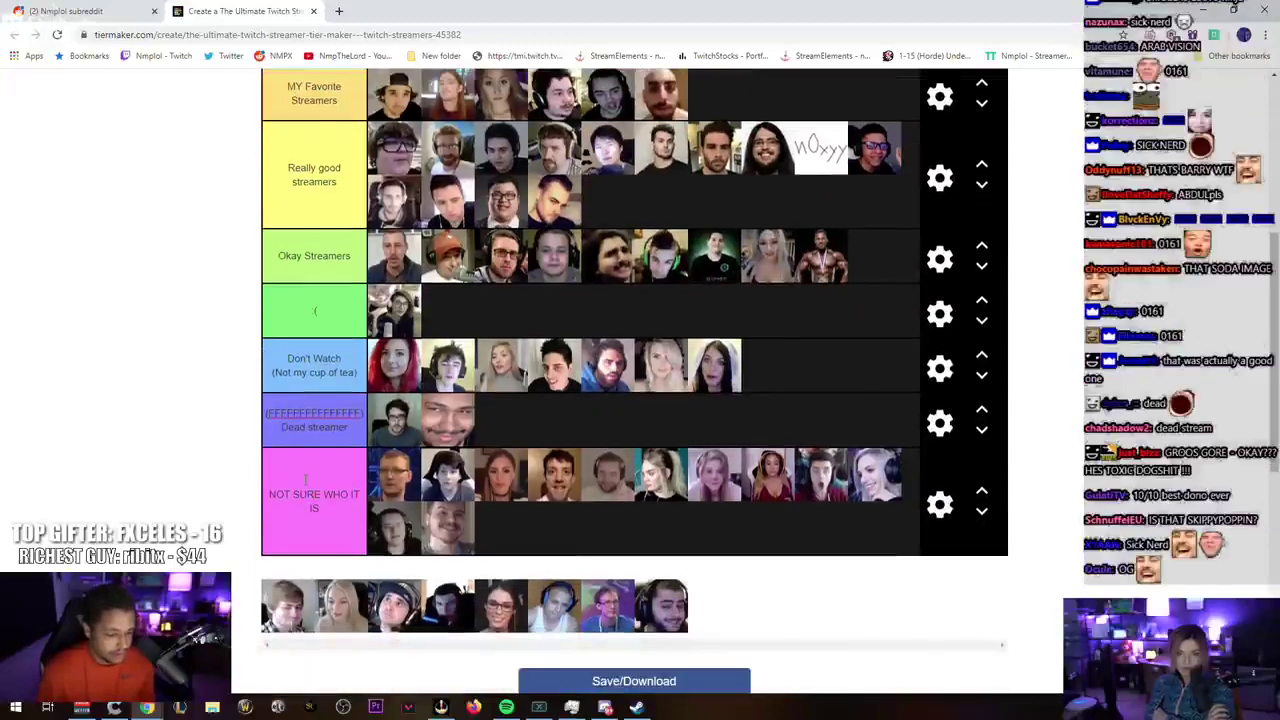
mouse_move(288, 612)
left_mouse_down()
mouse_move(425, 450)
mouse_move(767, 305)
left_mouse_up()
scroll(425, 450, "up", 4)
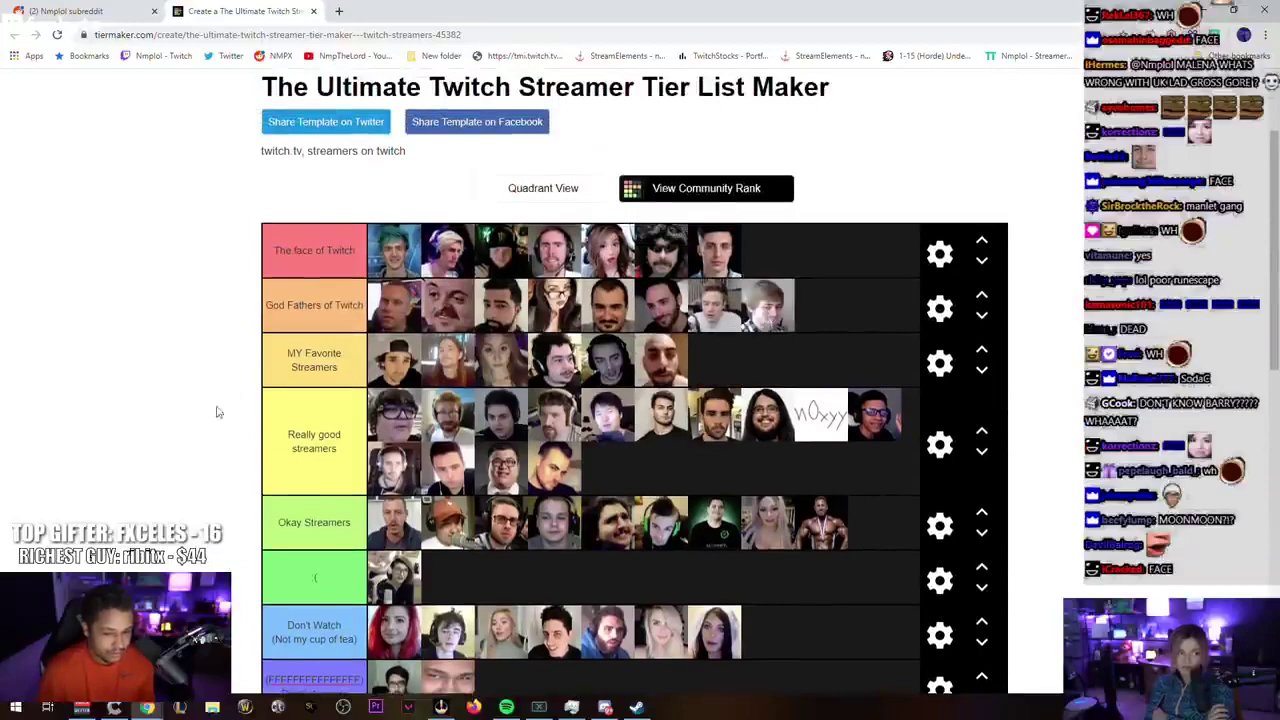
scroll(197, 435, "down", 1)
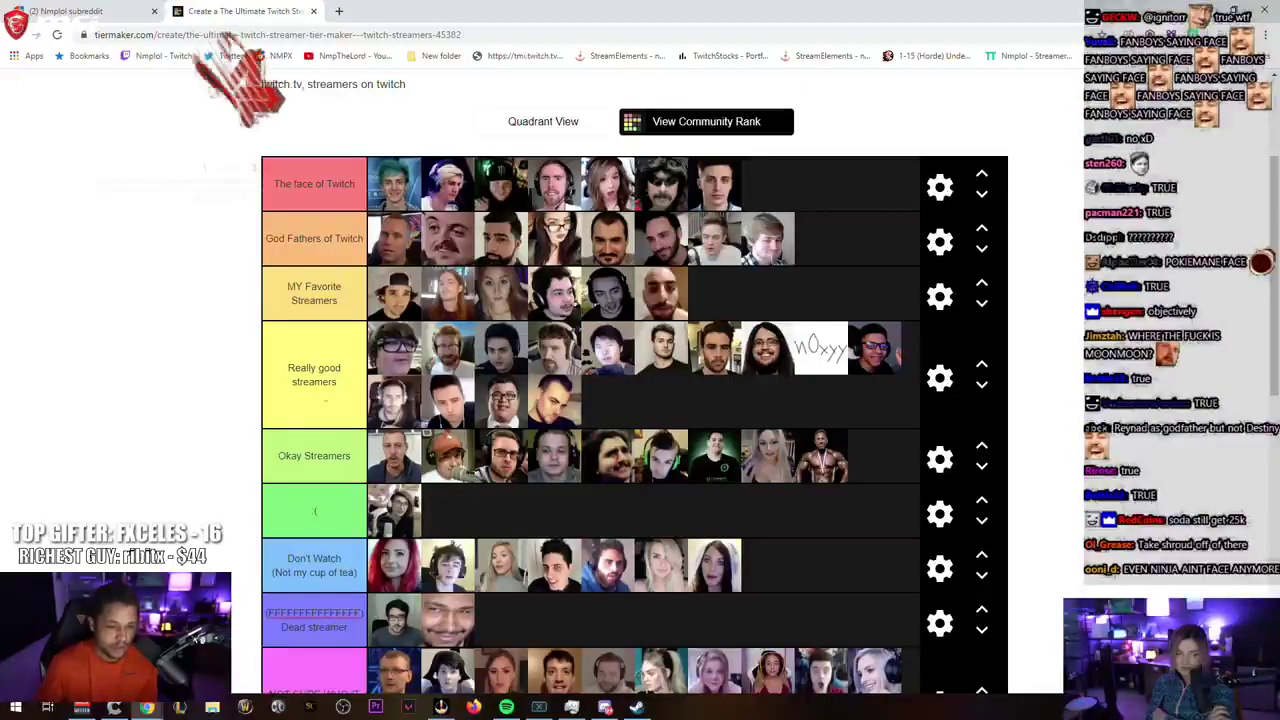
Step: Reorder the God Fathers of Twitch row, moving the woman with glasses to last
left_click_drag(768, 238, 396, 236)
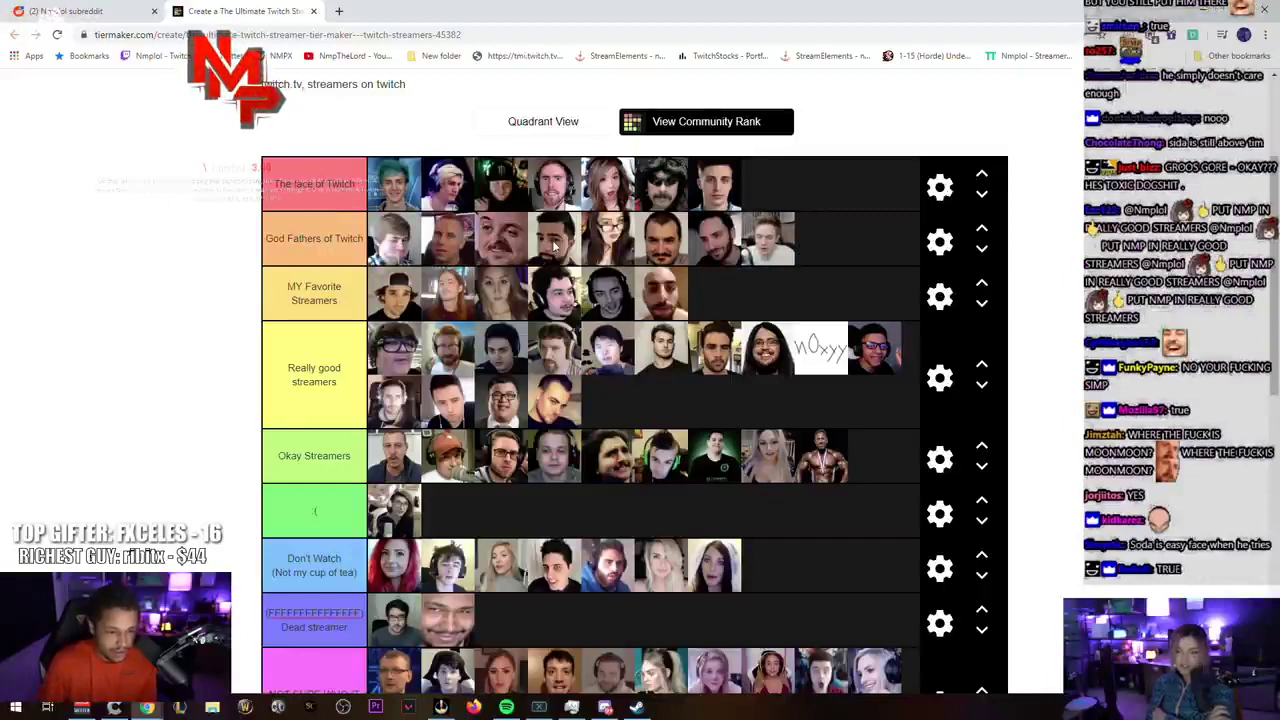
mouse_move(550, 247)
left_mouse_down()
mouse_move(458, 248)
mouse_move(537, 258)
left_mouse_up()
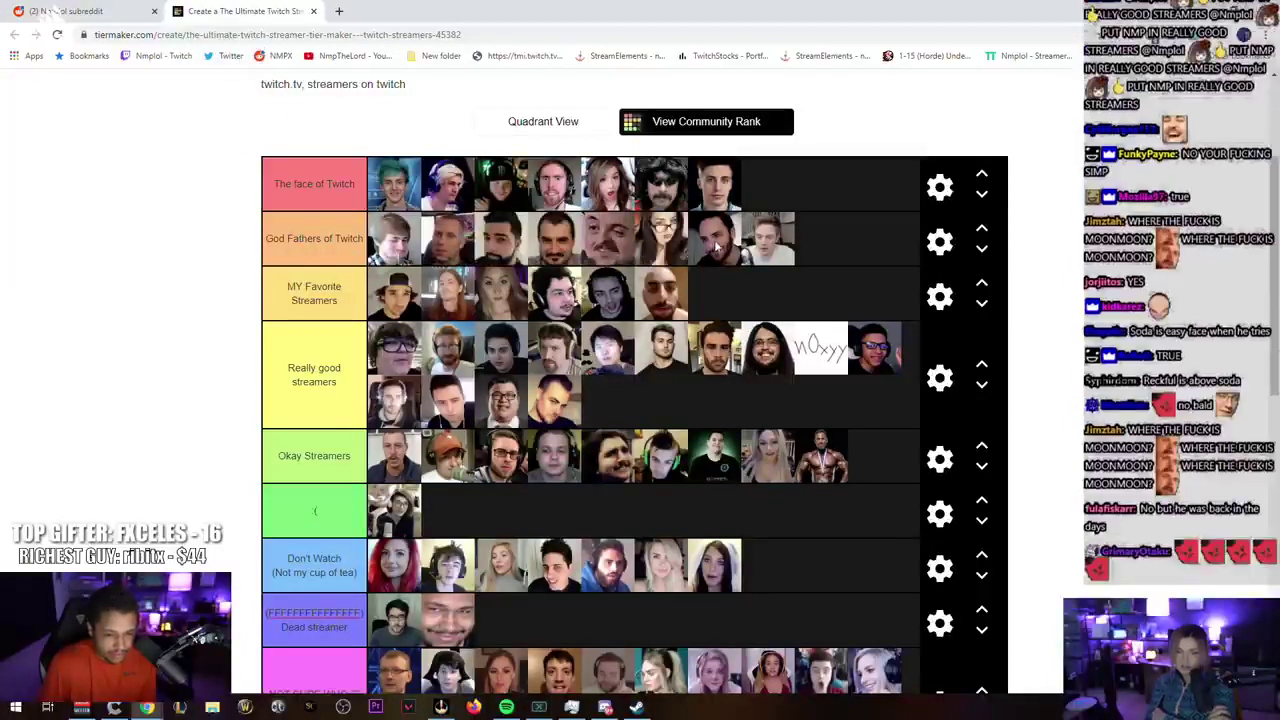
left_click_drag(715, 250, 738, 256)
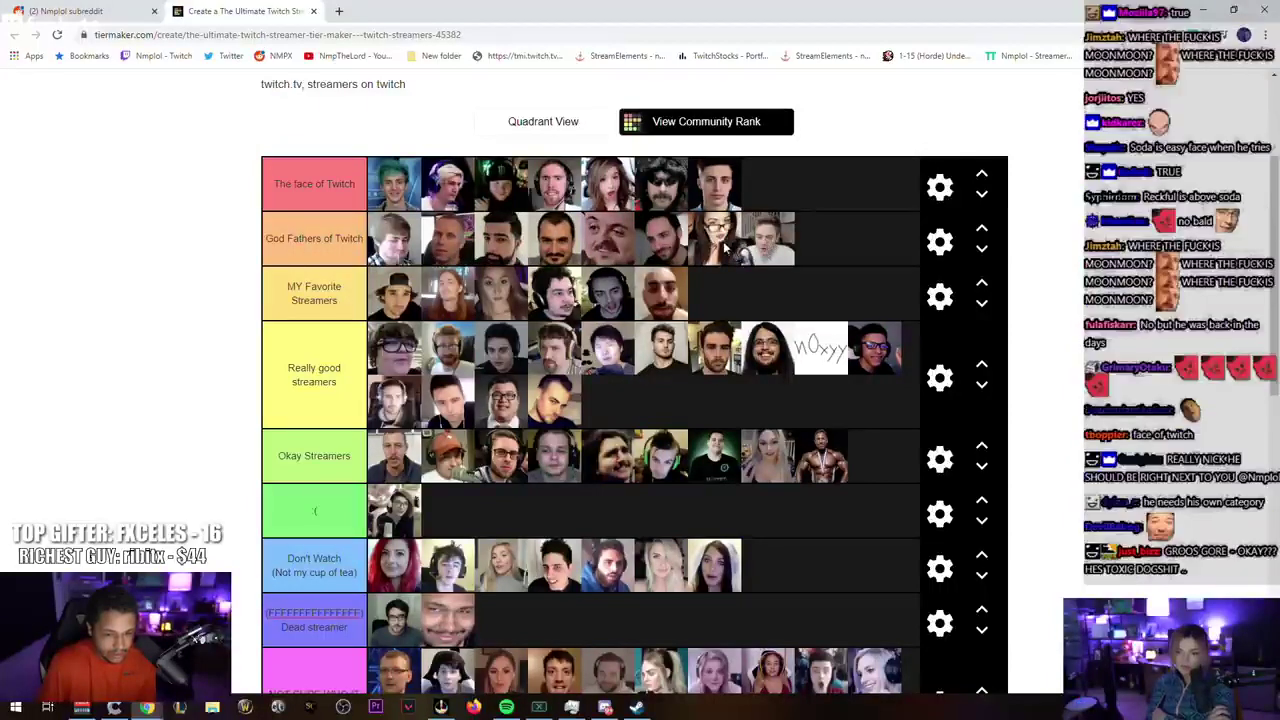
left_click_drag(770, 245, 725, 266)
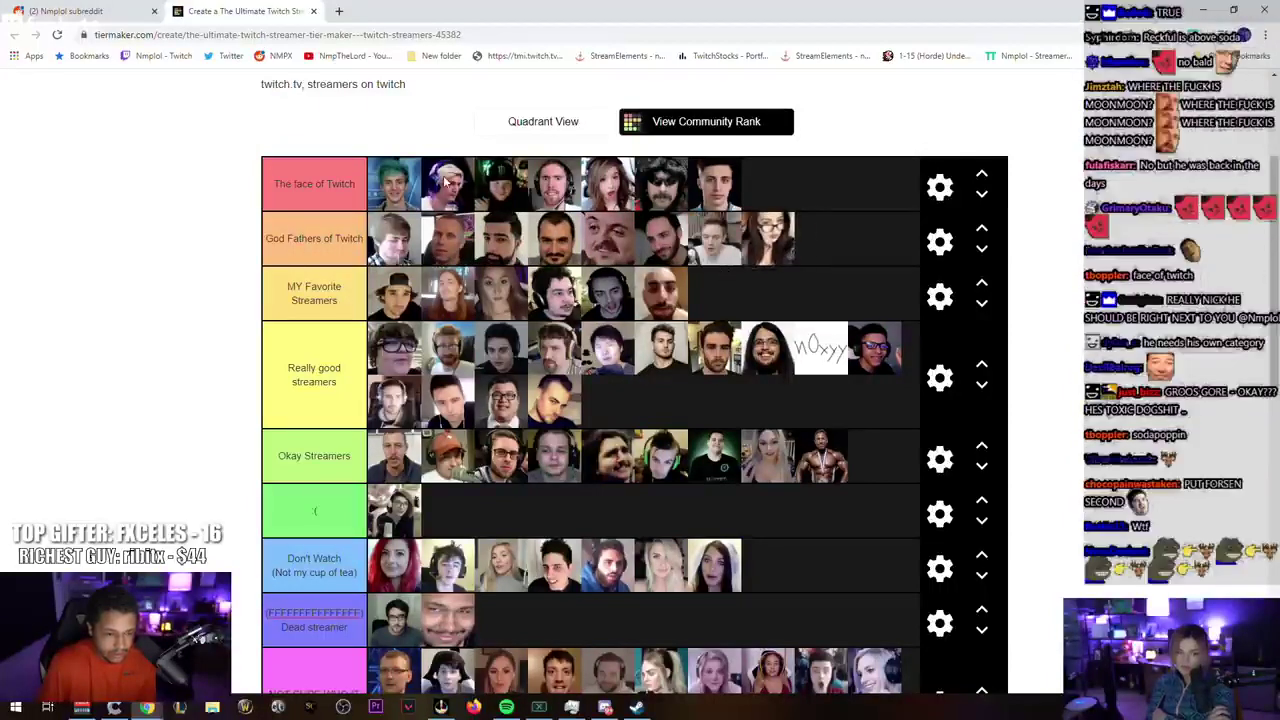
Step: Shuffle The face of Twitch row, bringing a dark face forward and swapping the third and fourth
left_click_drag(668, 193, 452, 195)
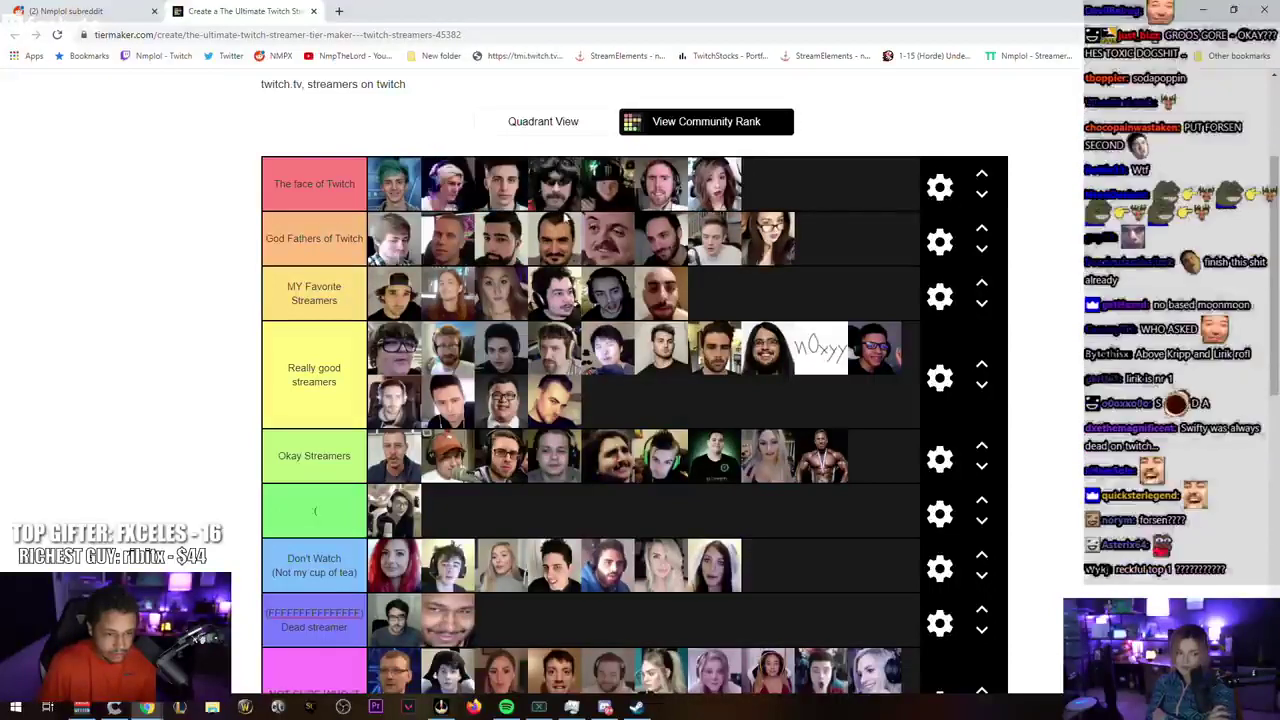
left_click_drag(452, 195, 452, 200)
left_click_drag(558, 200, 502, 195)
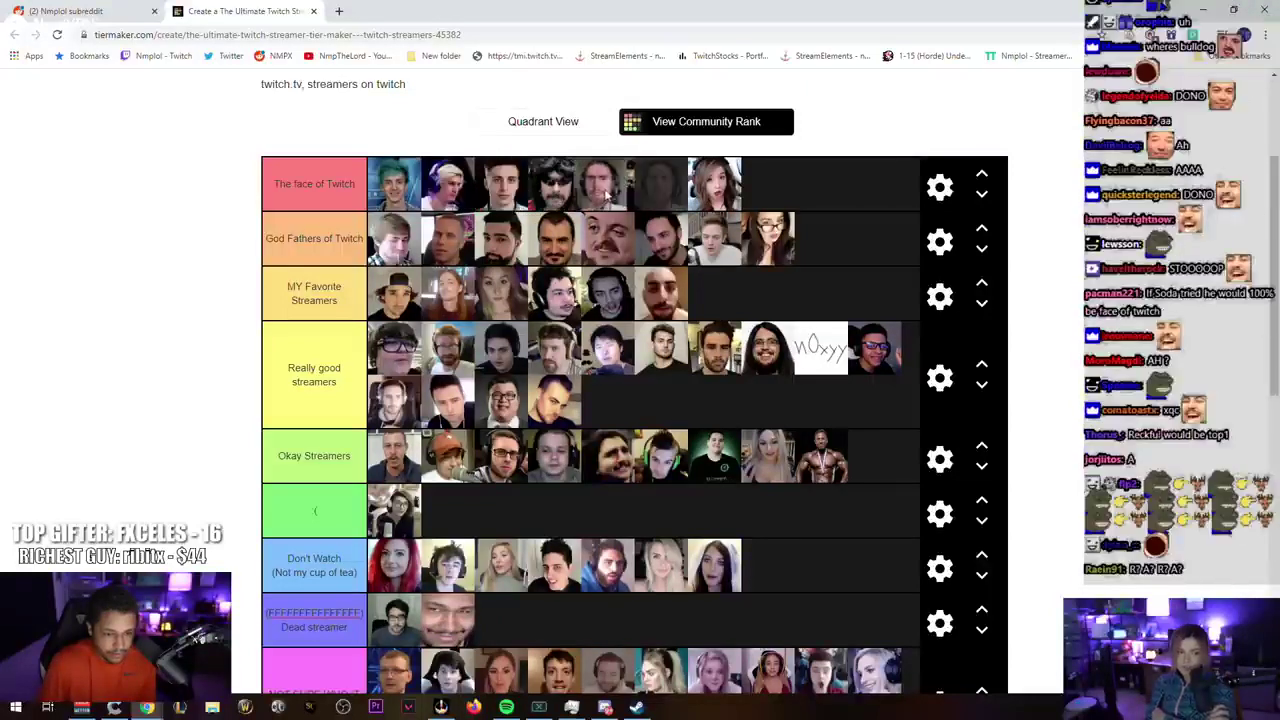
left_click_drag(668, 197, 716, 190)
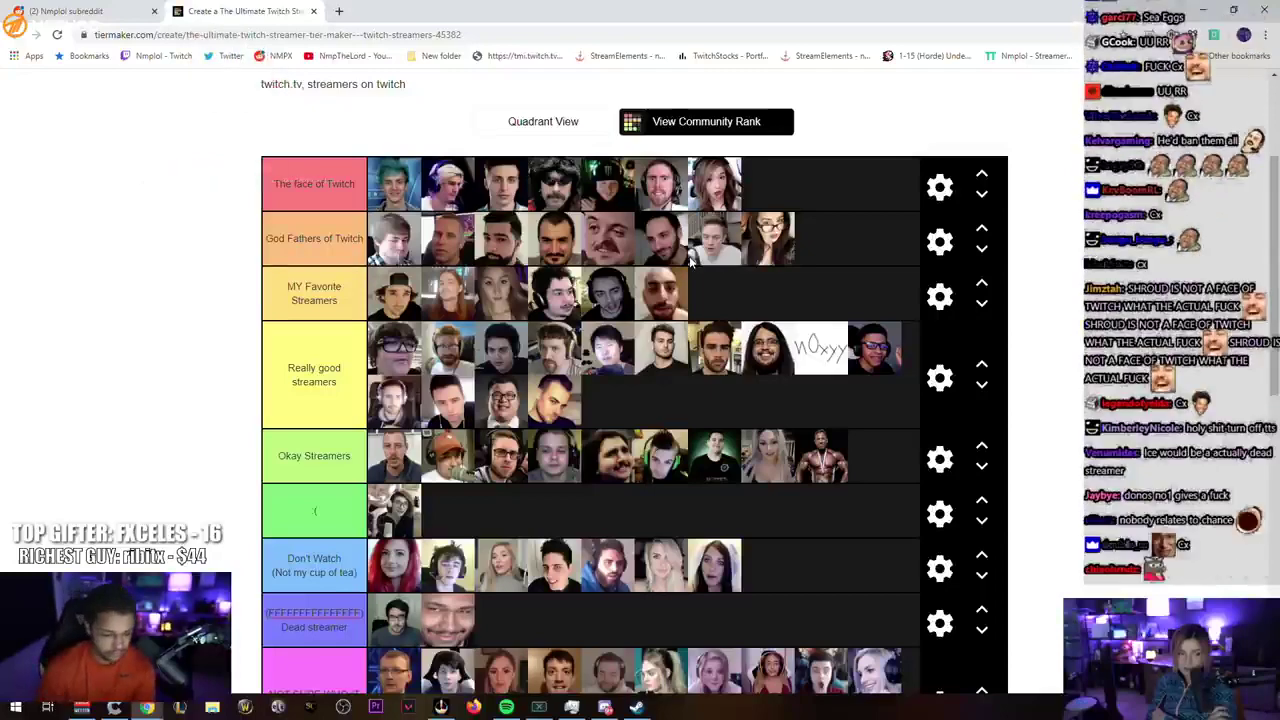
scroll(591, 440, "down", 1)
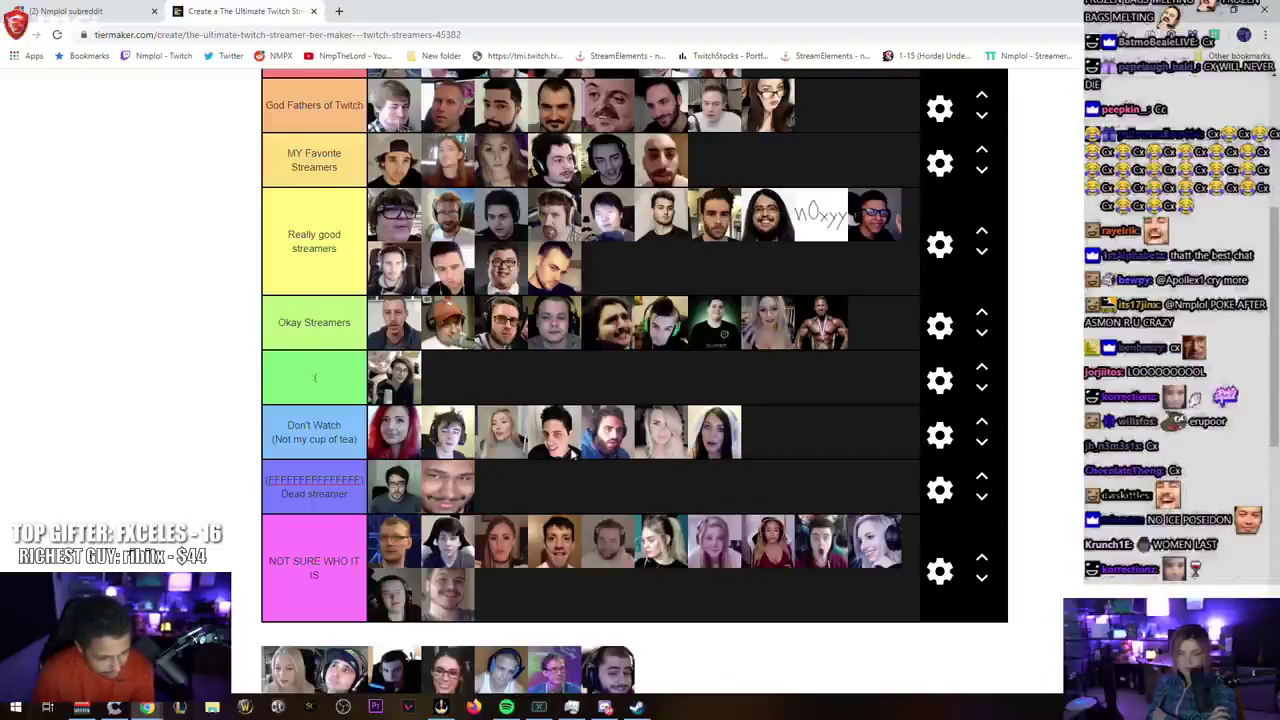
Step: Rank the first unranked streamer in the Don't Watch tier
scroll(562, 456, "down", 1)
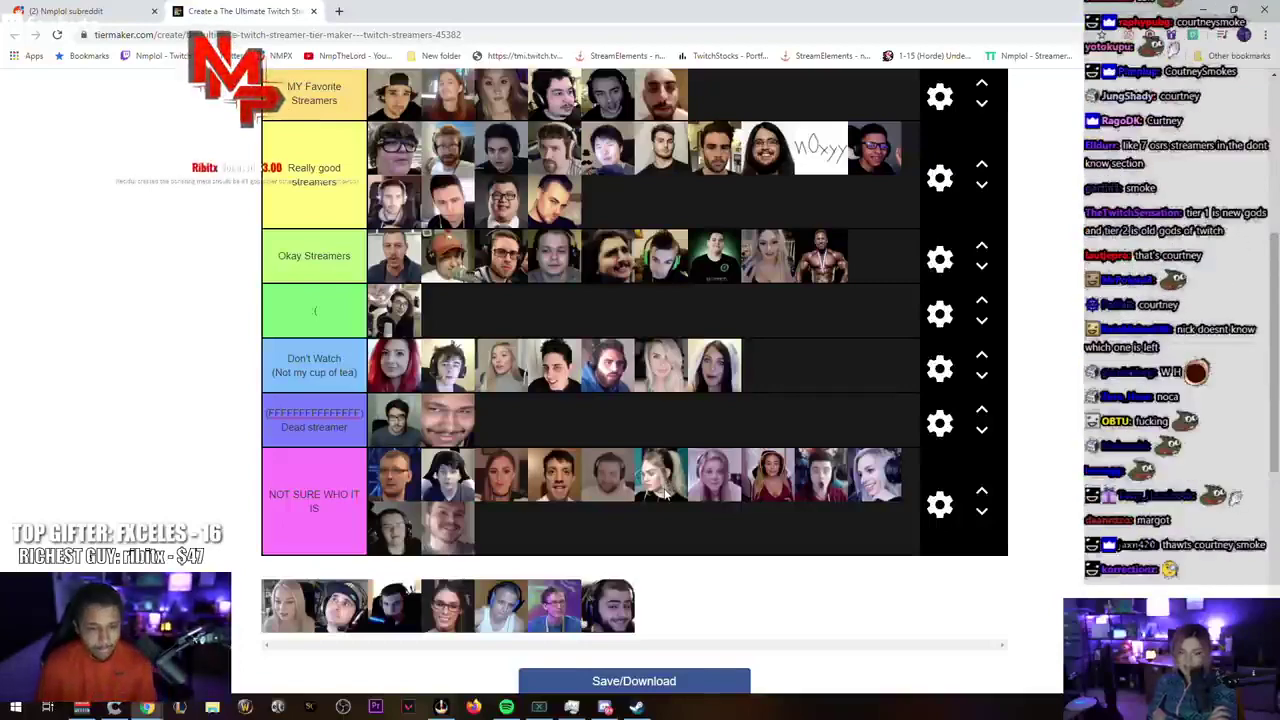
scroll(665, 490, "up", 3)
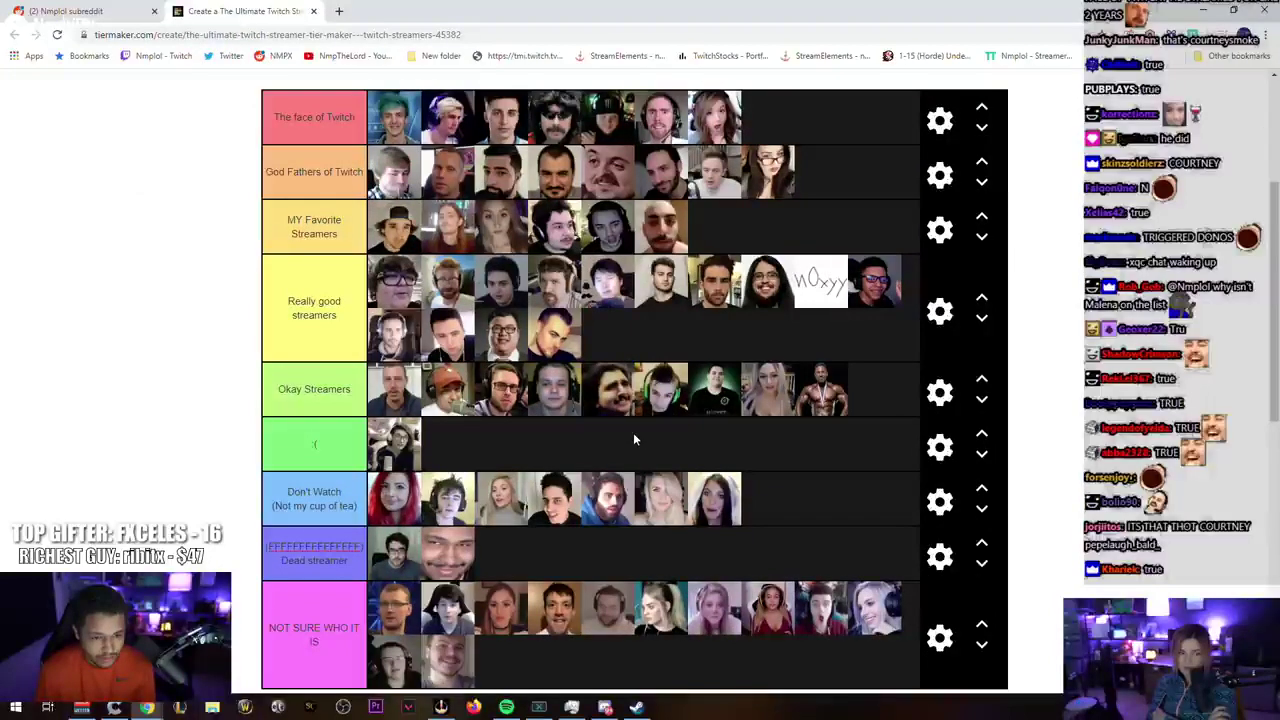
scroll(633, 433, "down", 2)
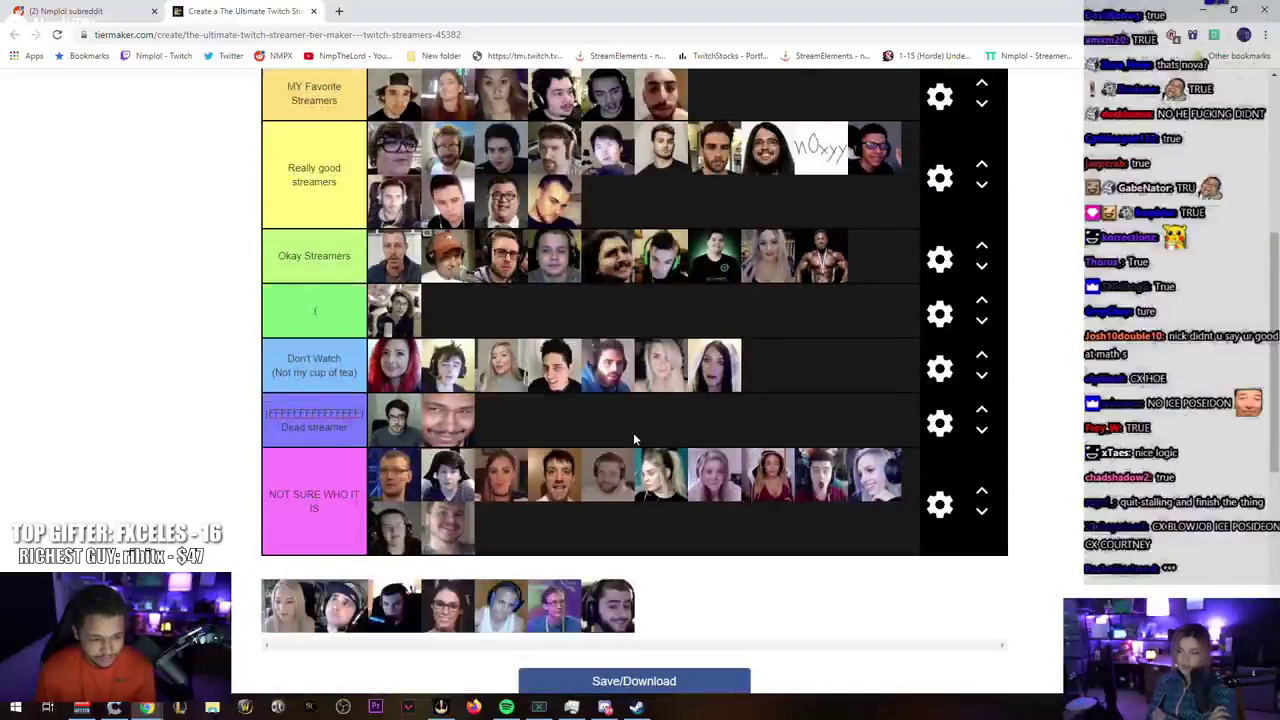
scroll(633, 436, "down", 1)
left_click_drag(288, 540, 640, 290)
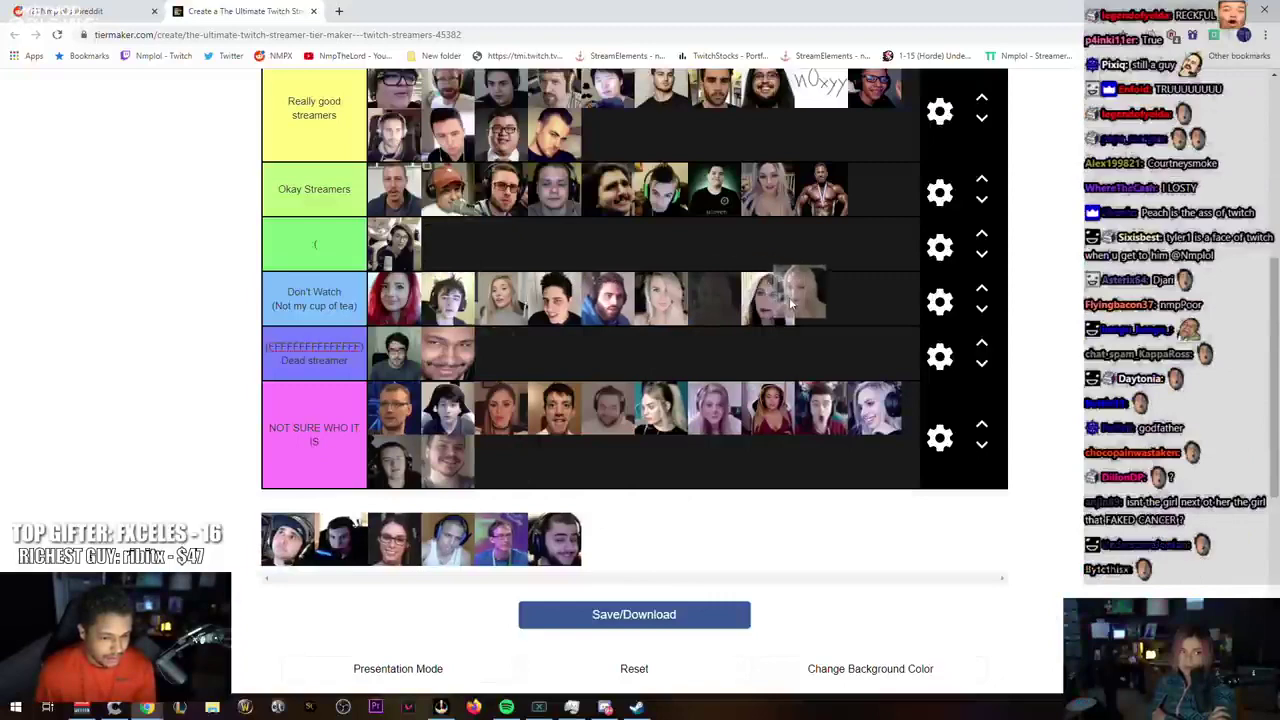
Step: Carry the next streamer up to the end of The face of Twitch, and put another in Dead streamer
left_click_drag(288, 548, 632, 425)
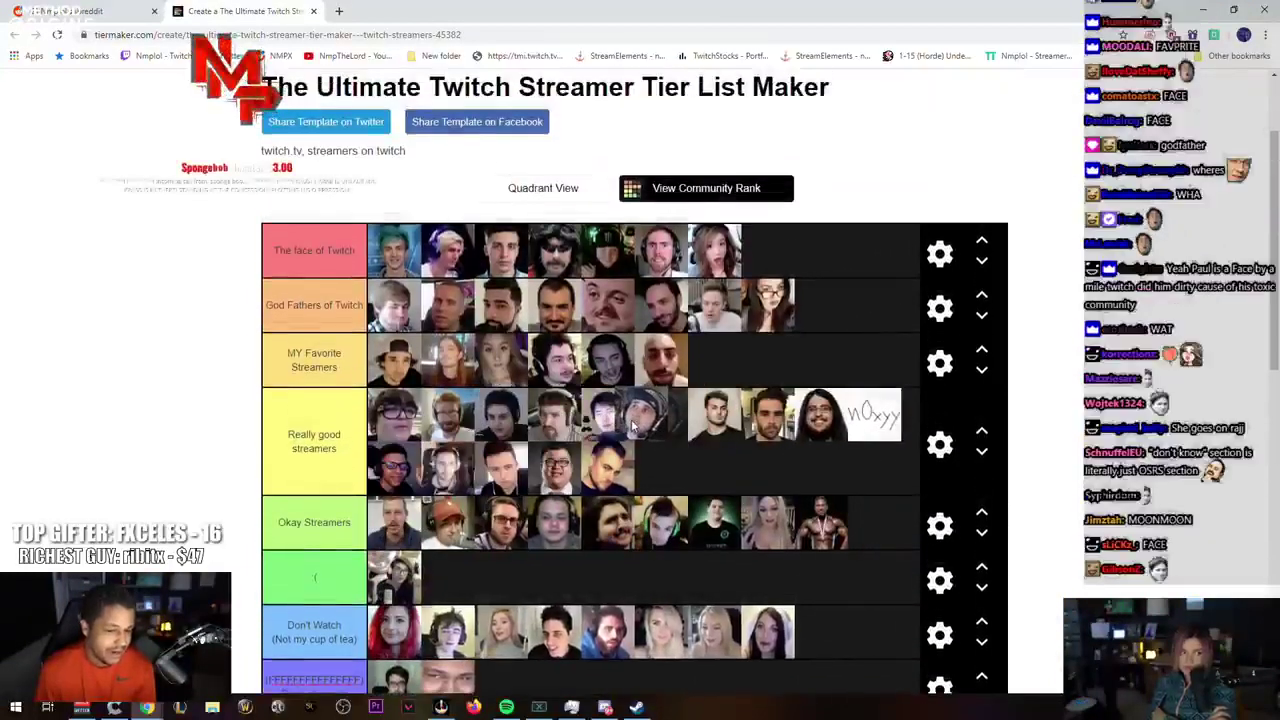
left_click_drag(632, 425, 822, 322)
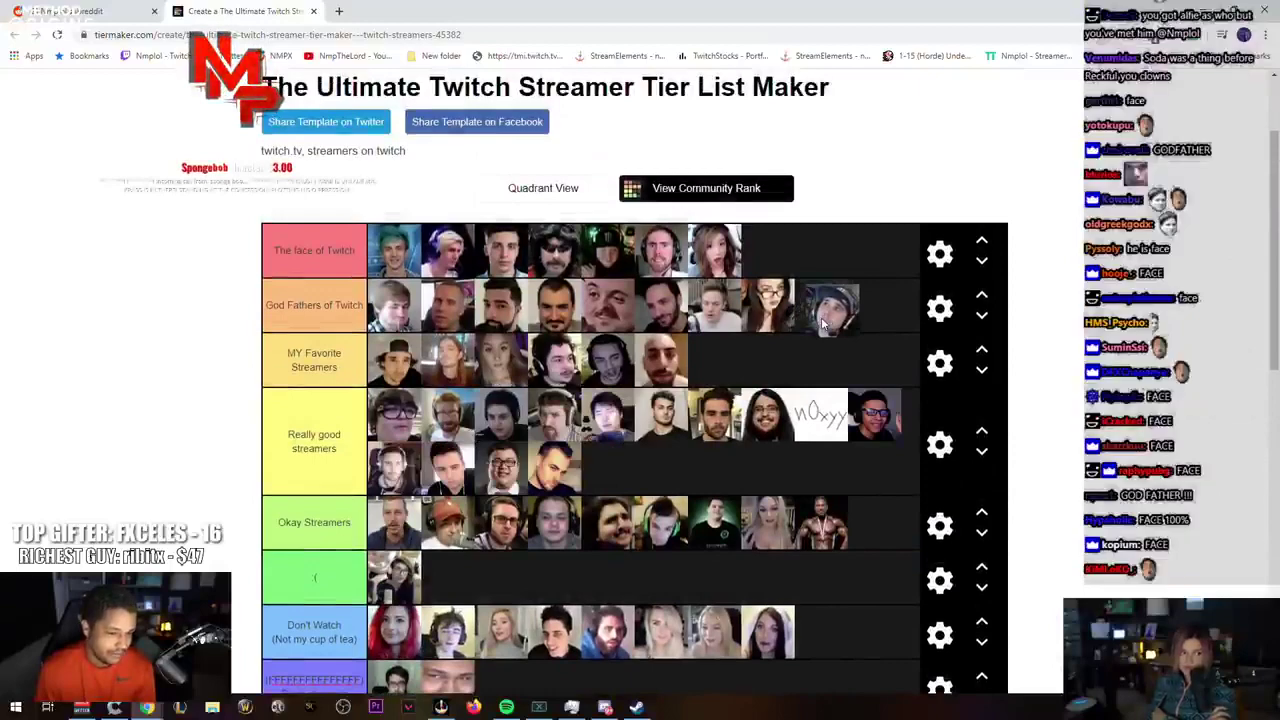
left_click_drag(821, 317, 766, 265)
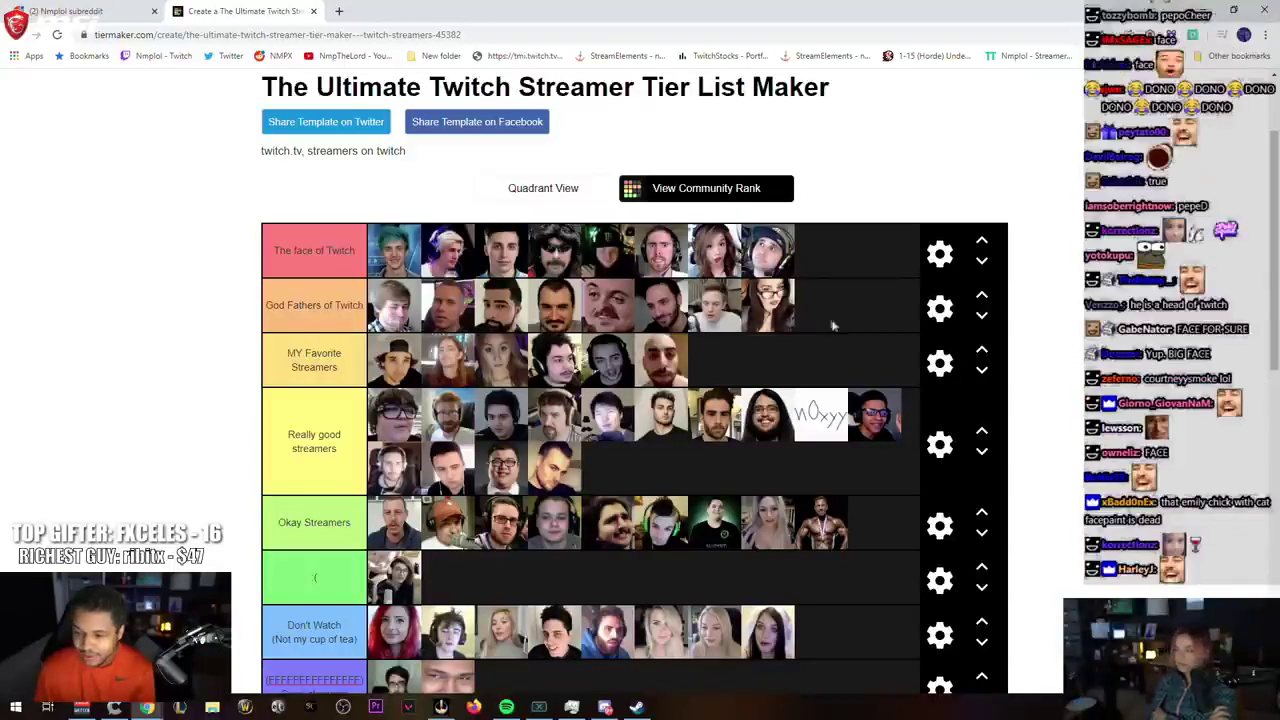
scroll(584, 364, "down", 4)
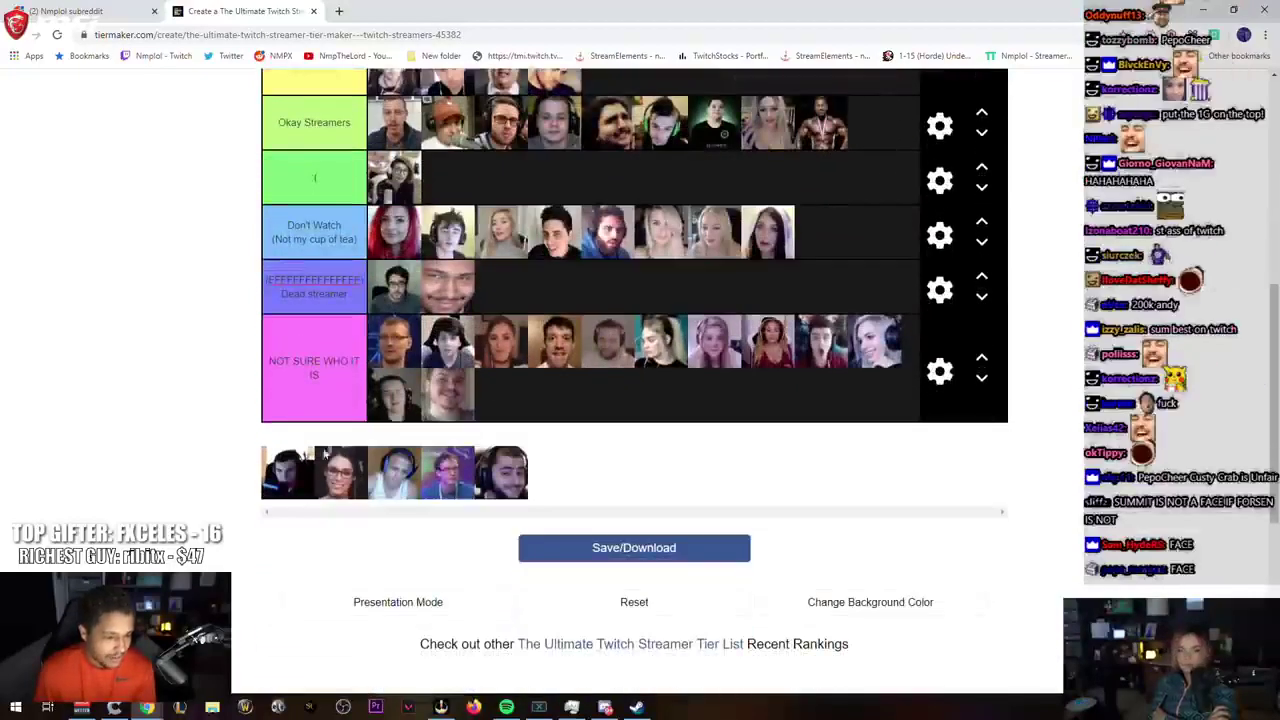
left_click_drag(268, 487, 483, 298)
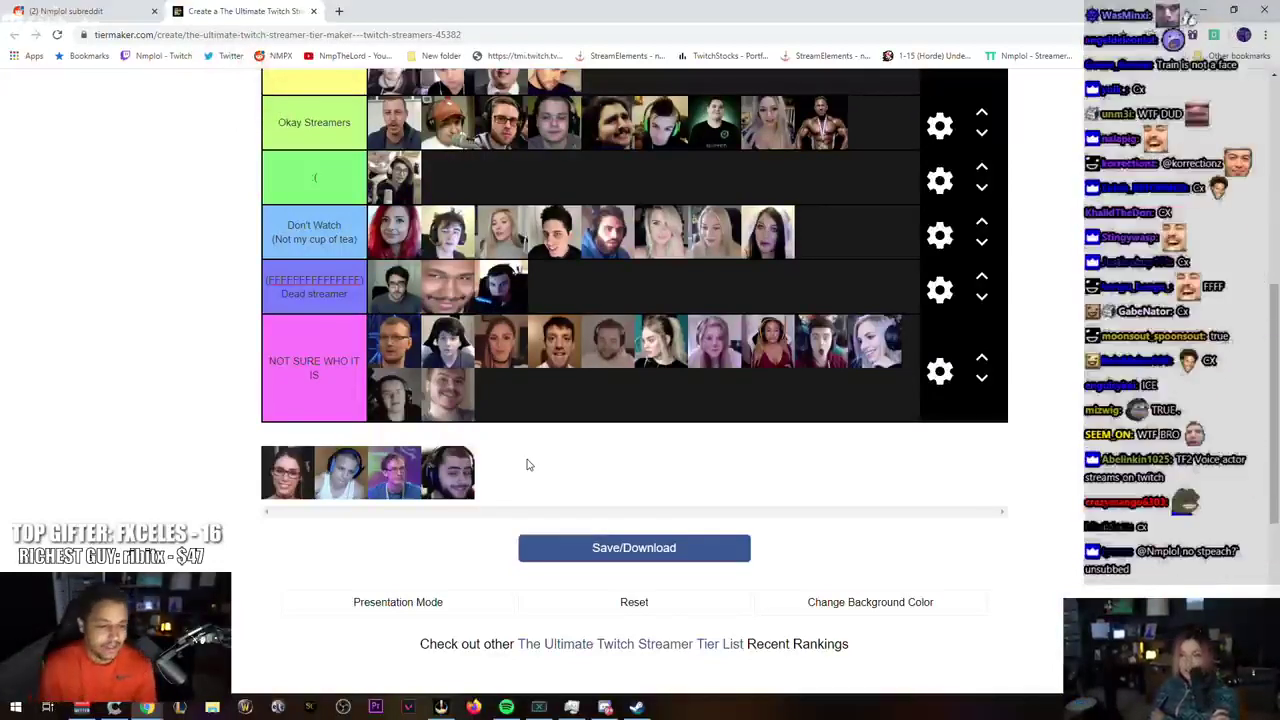
Step: Shift one face into Really good streamers and drop the woman with glasses into Don't Watch
scroll(500, 440, "up", 1)
left_click_drag(456, 446, 693, 334)
scroll(511, 431, "up", 2)
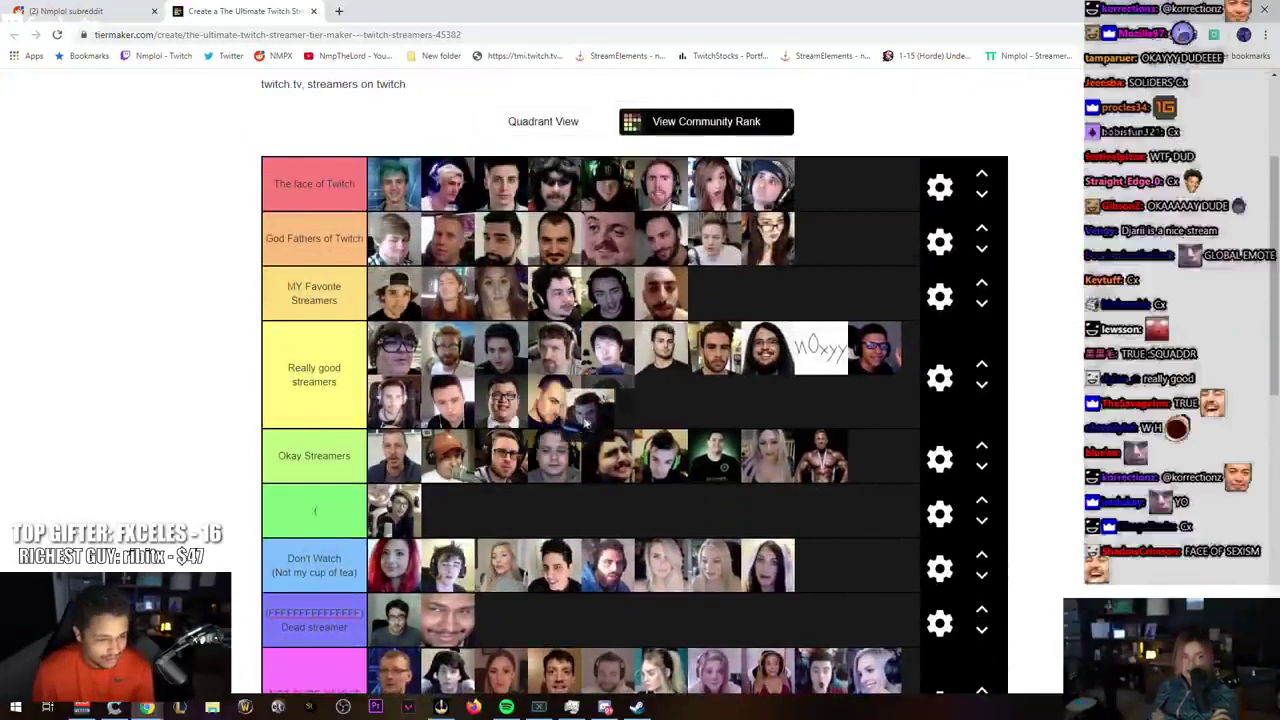
left_click_drag(693, 334, 710, 300)
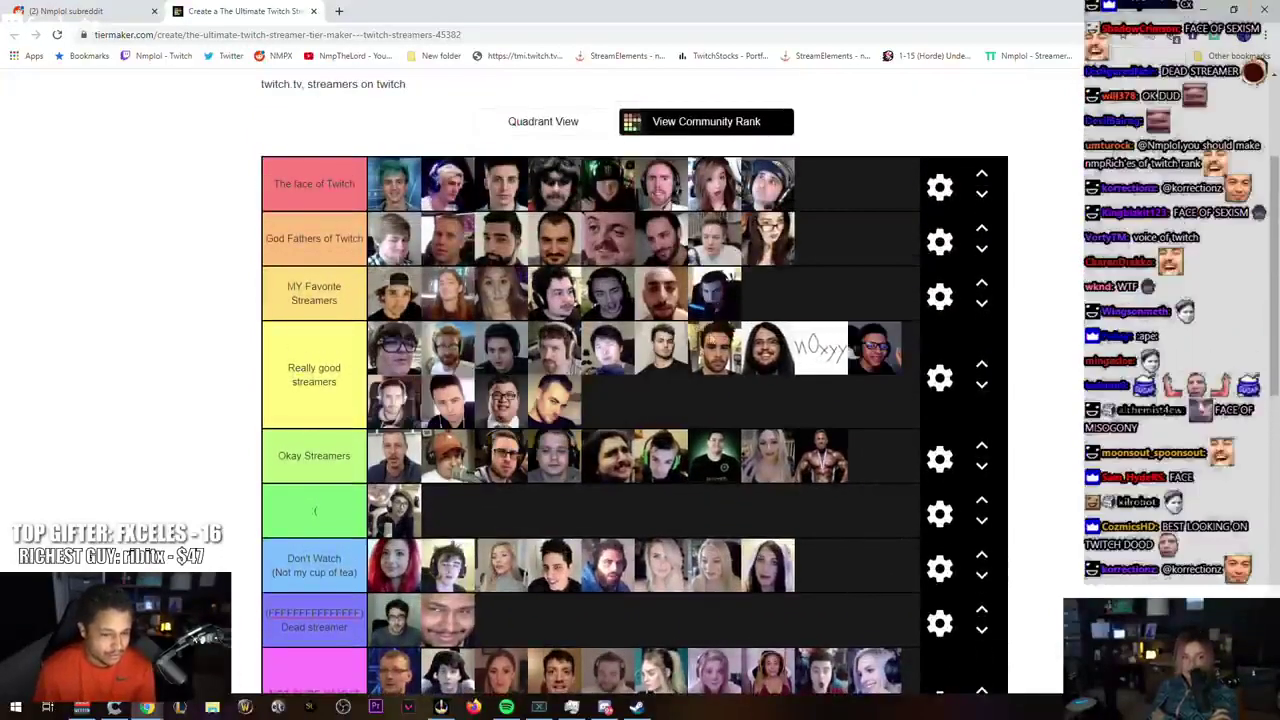
scroll(614, 390, "down", 2)
scroll(614, 390, "down", 2)
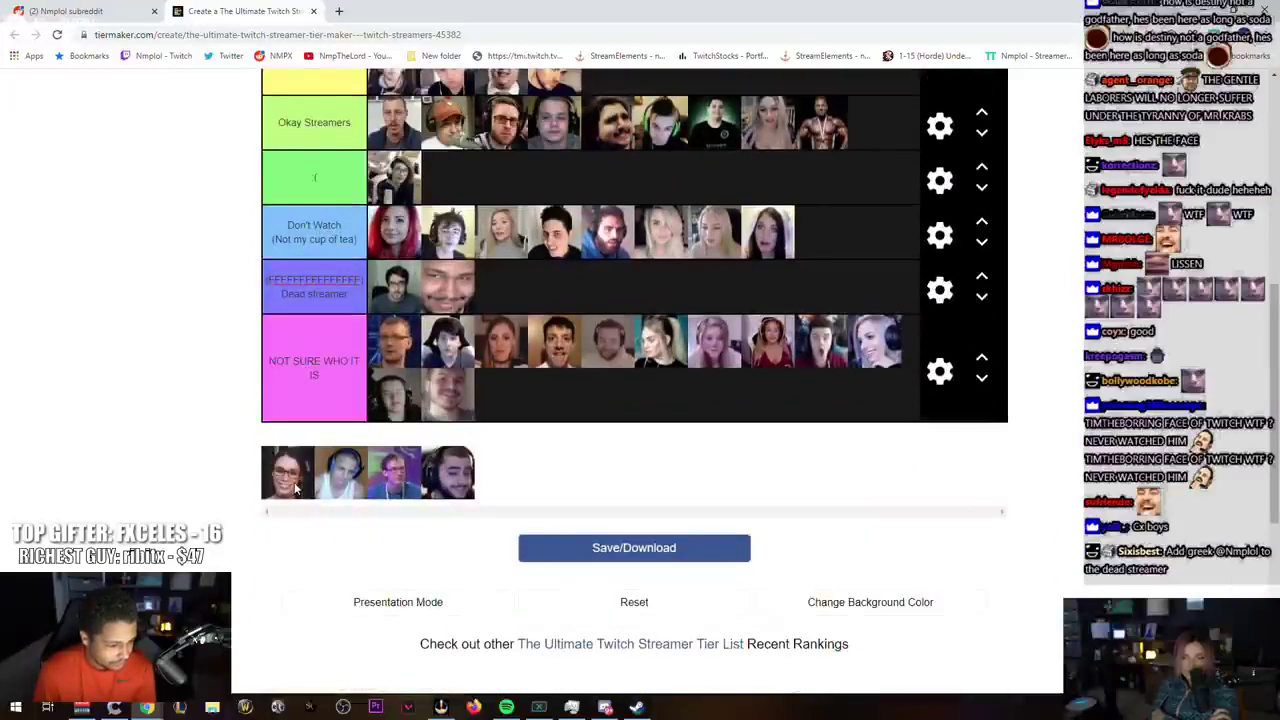
mouse_move(295, 487)
left_mouse_down()
mouse_move(678, 370)
mouse_move(818, 240)
left_mouse_up()
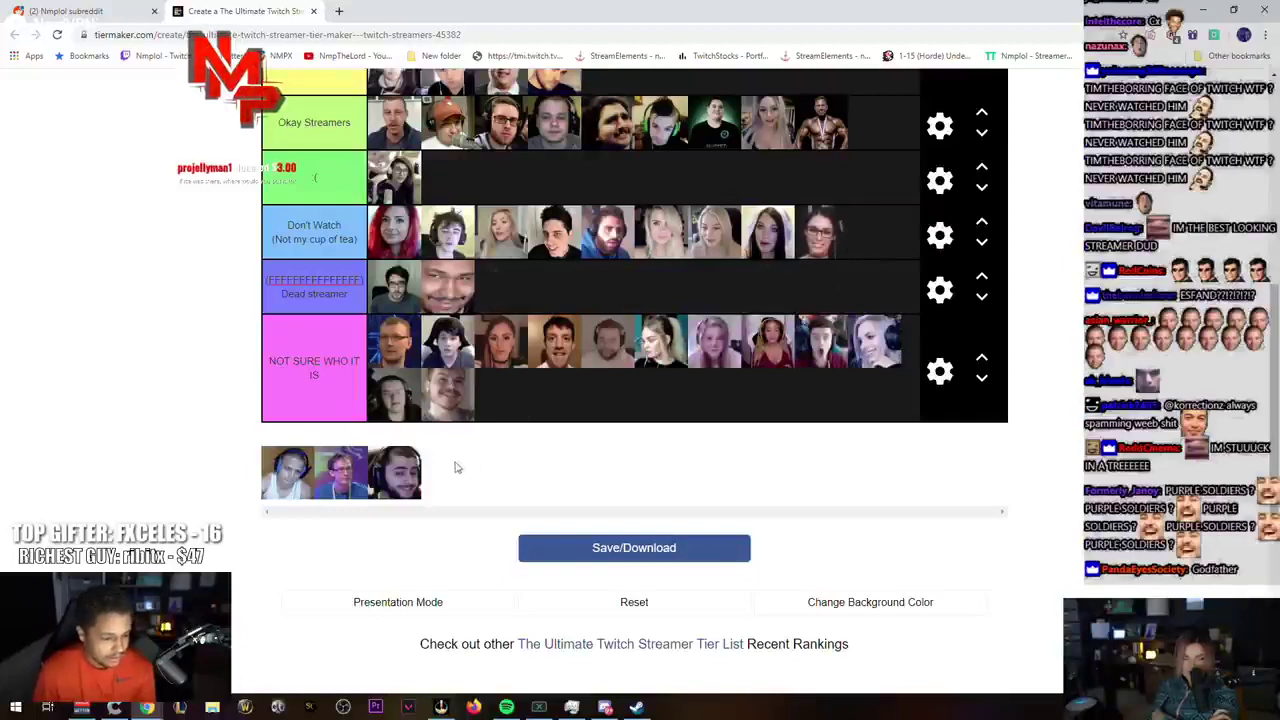
scroll(455, 456, "up", 1)
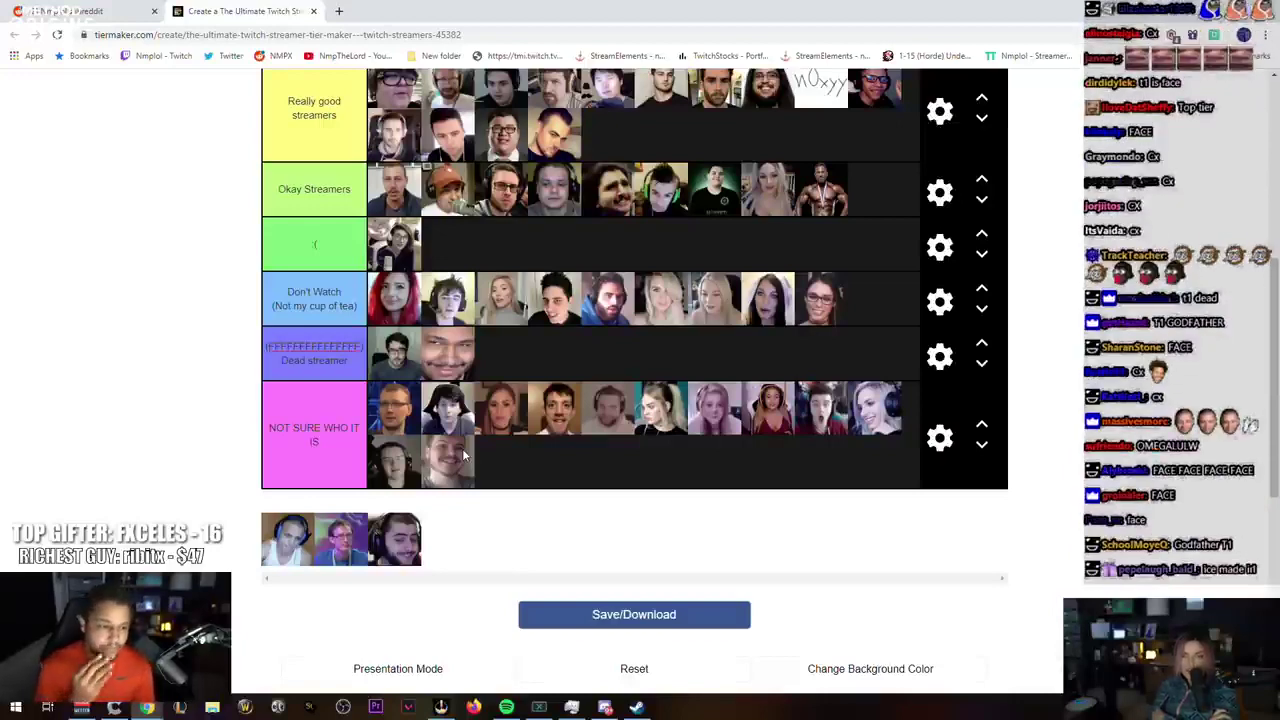
scroll(463, 455, "up", 1)
scroll(400, 420, "up", 1)
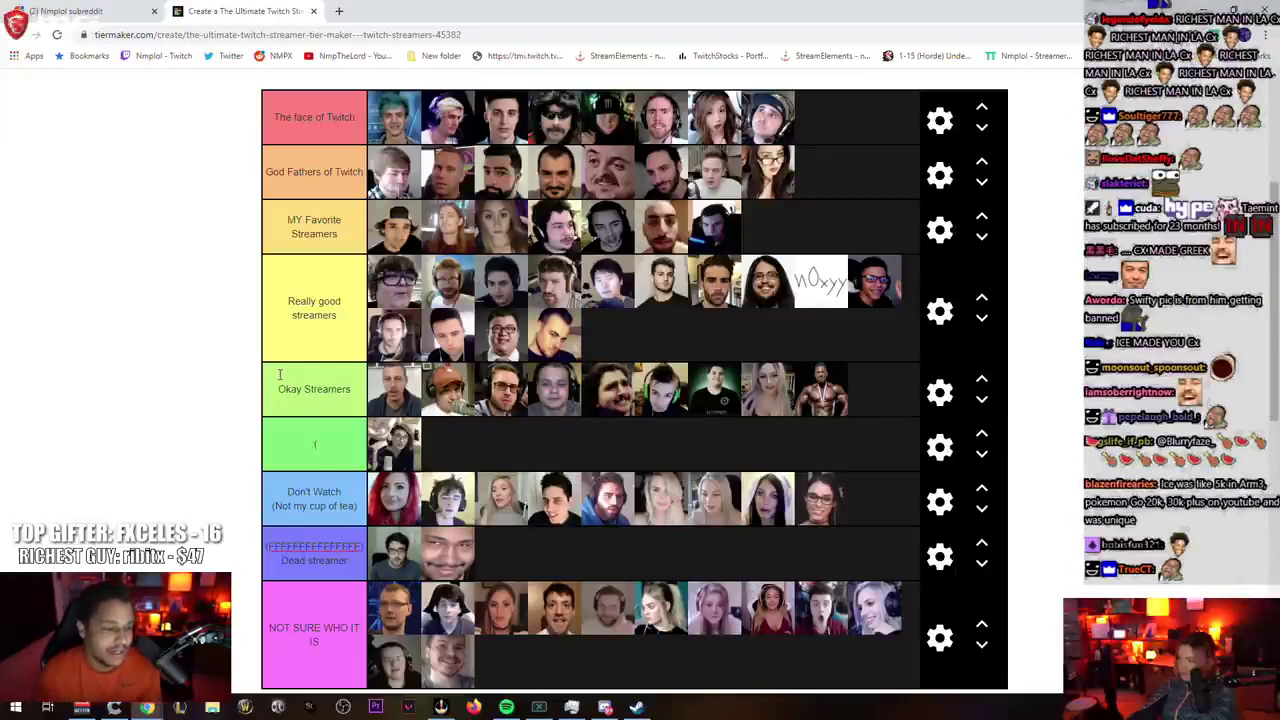
Step: Drop the final three pool faces into The face of Twitch, NOT SURE WHO IT IS and Really good streamers
scroll(443, 476, "down", 3)
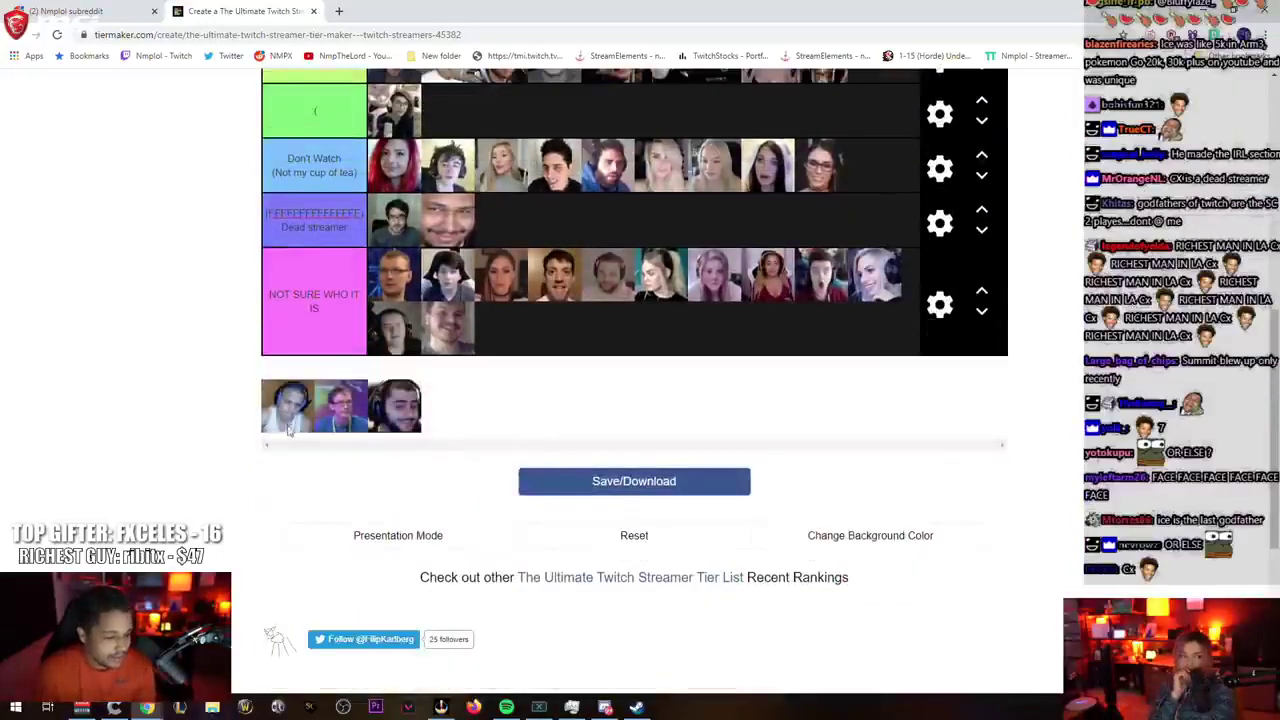
mouse_move(283, 426)
left_mouse_down()
mouse_move(243, 424)
mouse_move(48, 12)
left_mouse_up()
scroll(243, 424, "up", 2)
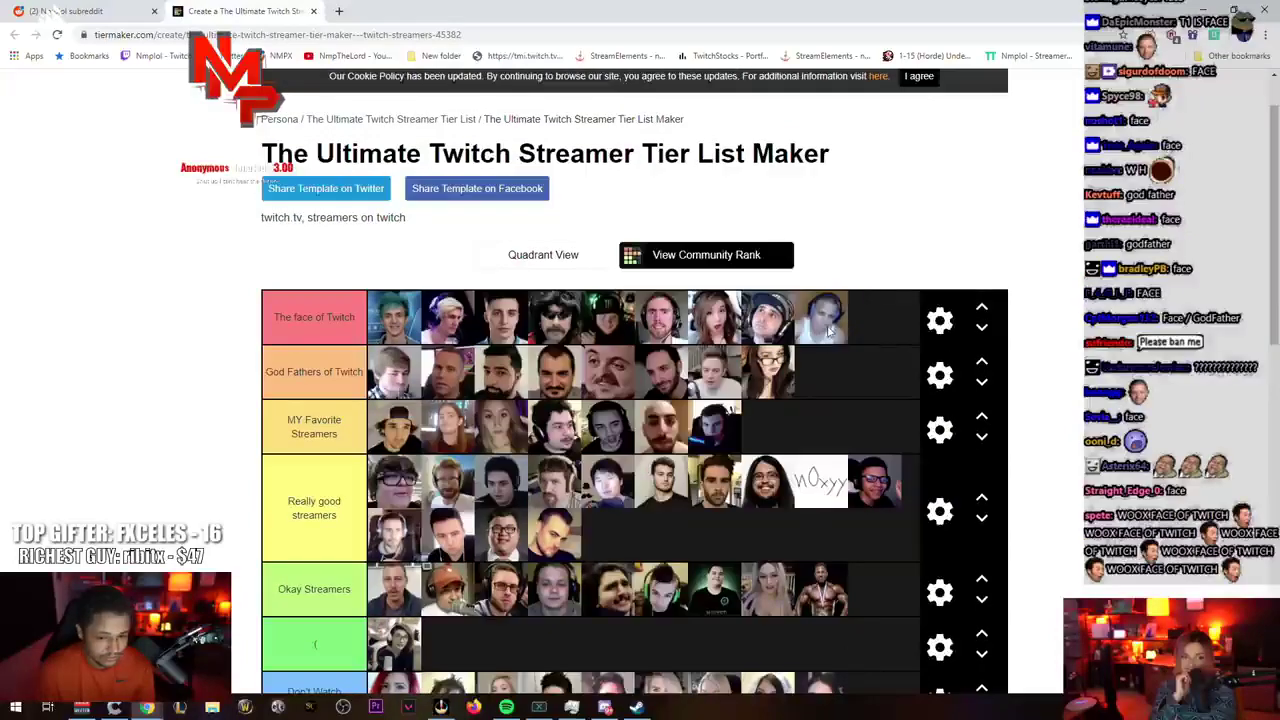
scroll(249, 343, "down", 1)
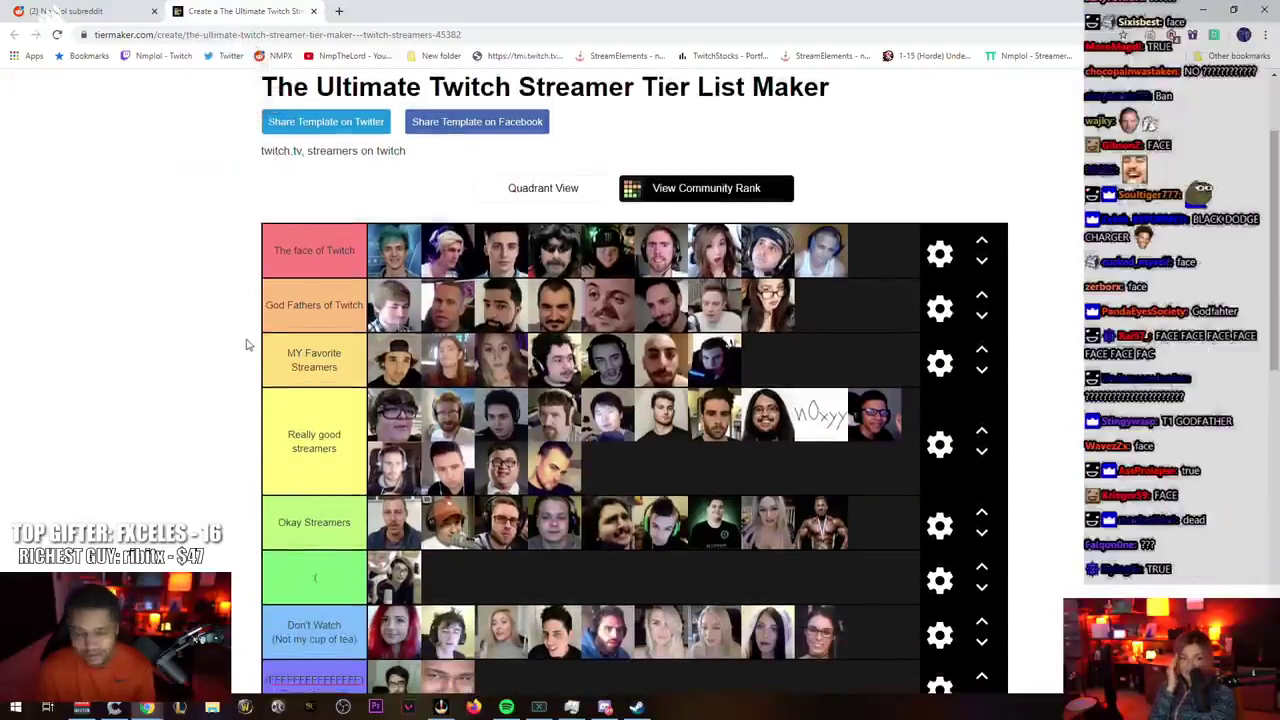
scroll(243, 345, "down", 1)
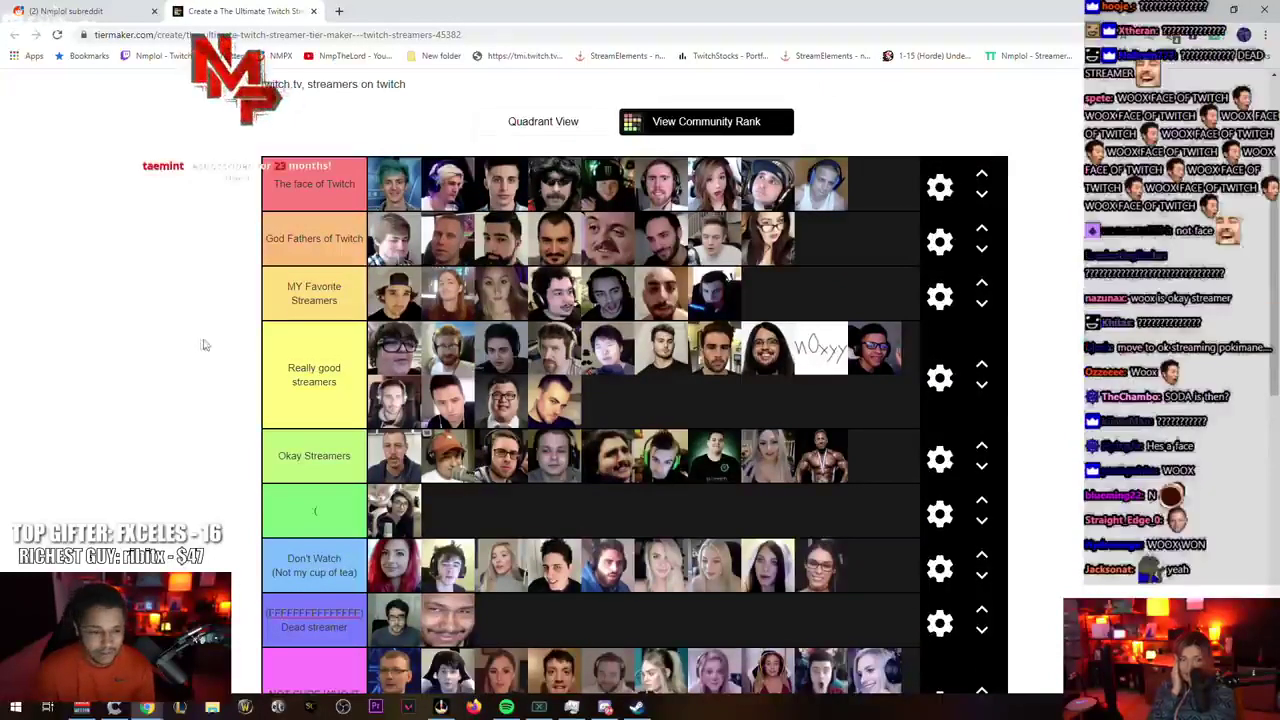
scroll(190, 342, "down", 4)
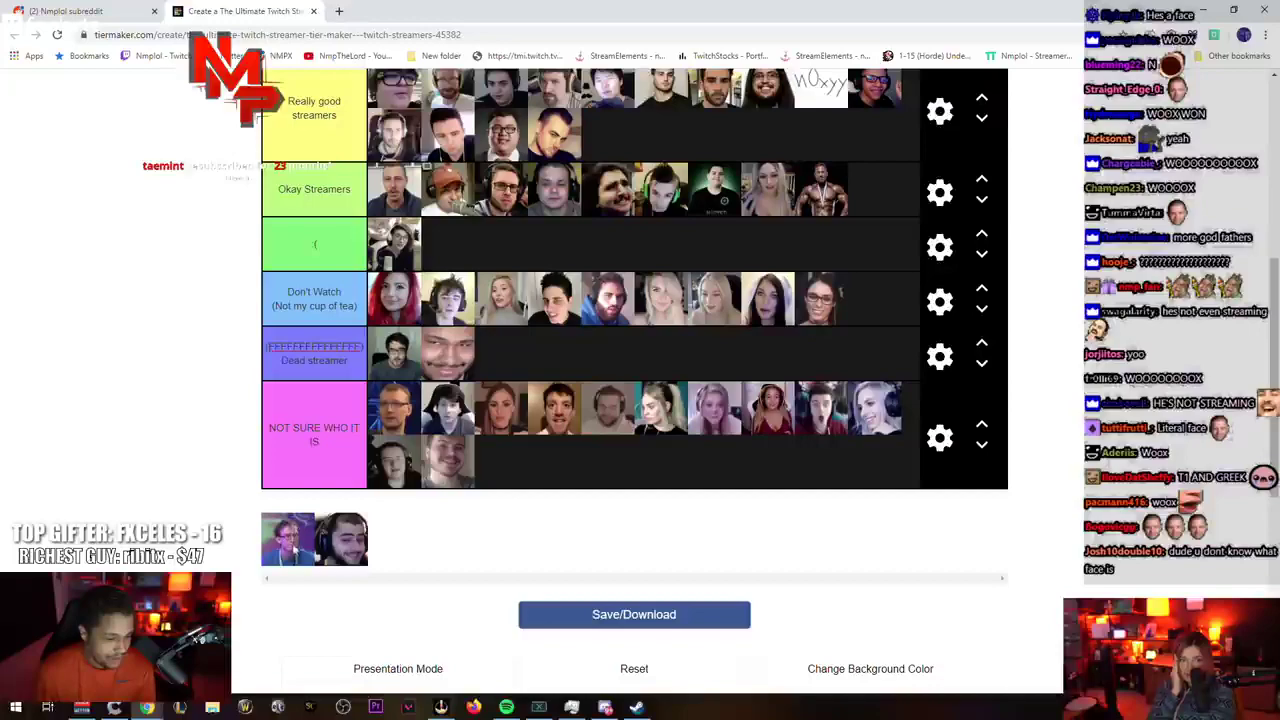
left_click_drag(287, 555, 500, 460)
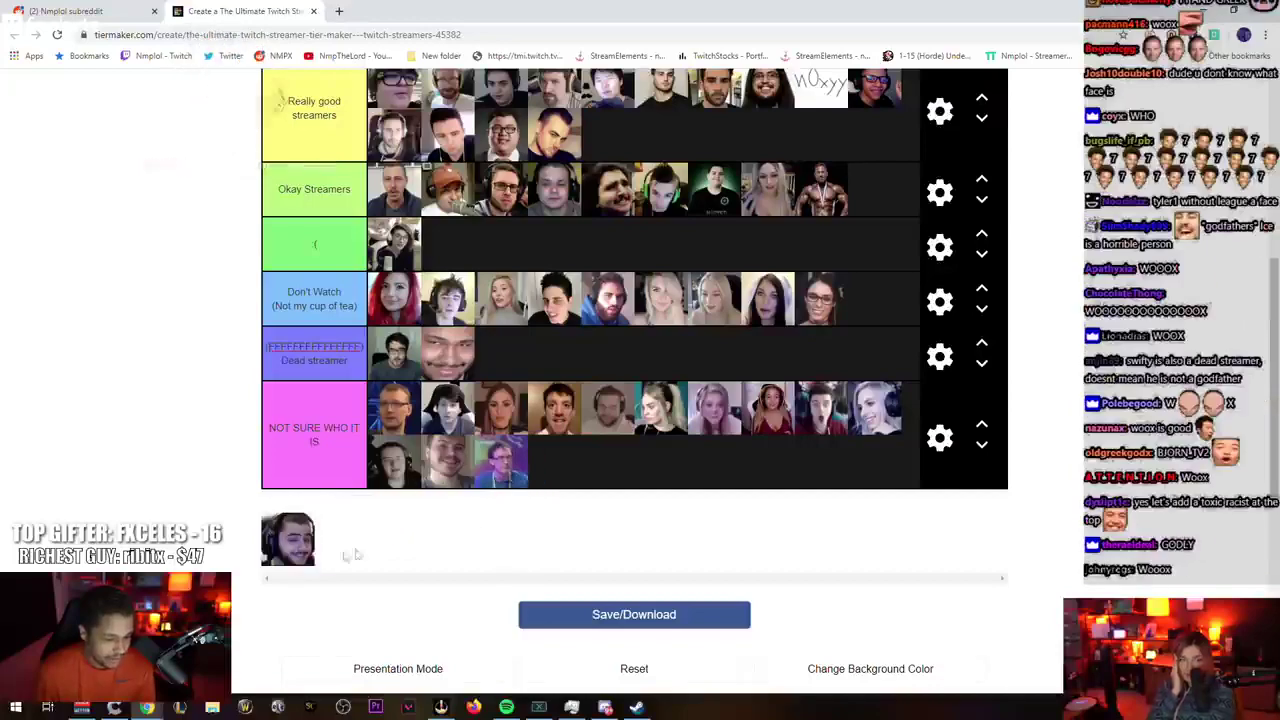
left_click_drag(287, 540, 614, 487)
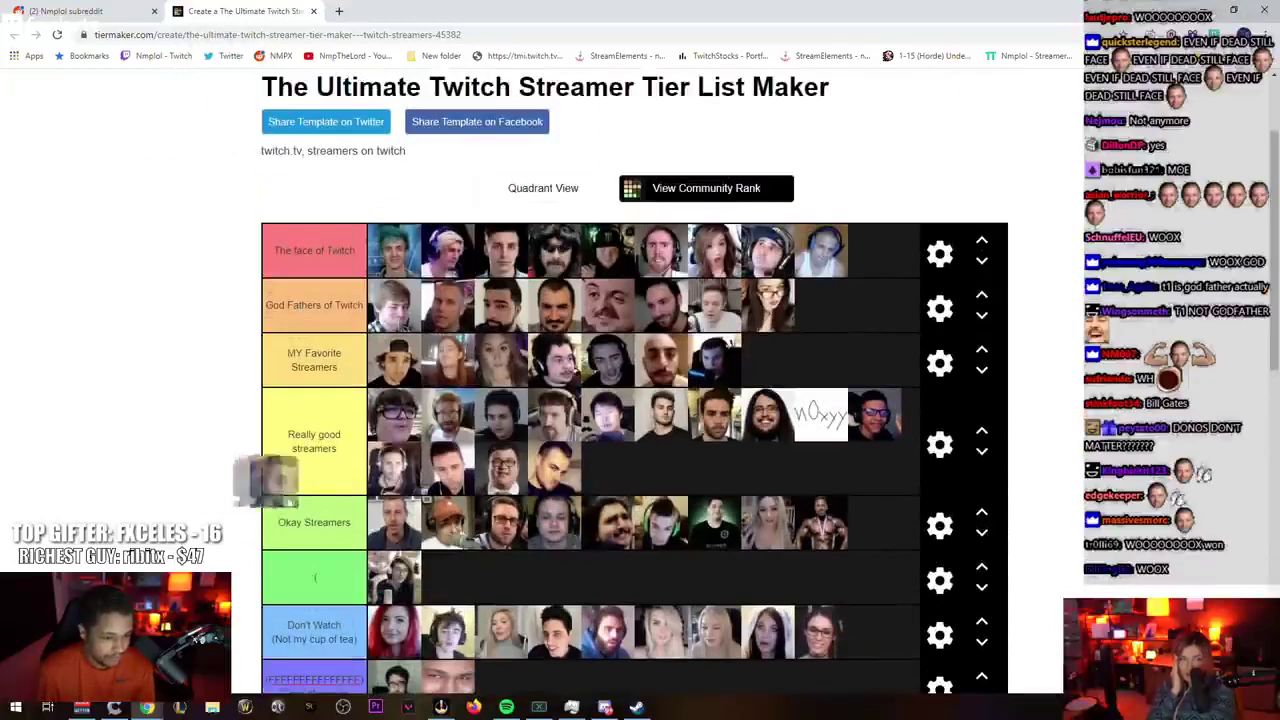
scroll(240, 420, "down", 3)
scroll(224, 418, "up", 1)
scroll(224, 418, "up", 1)
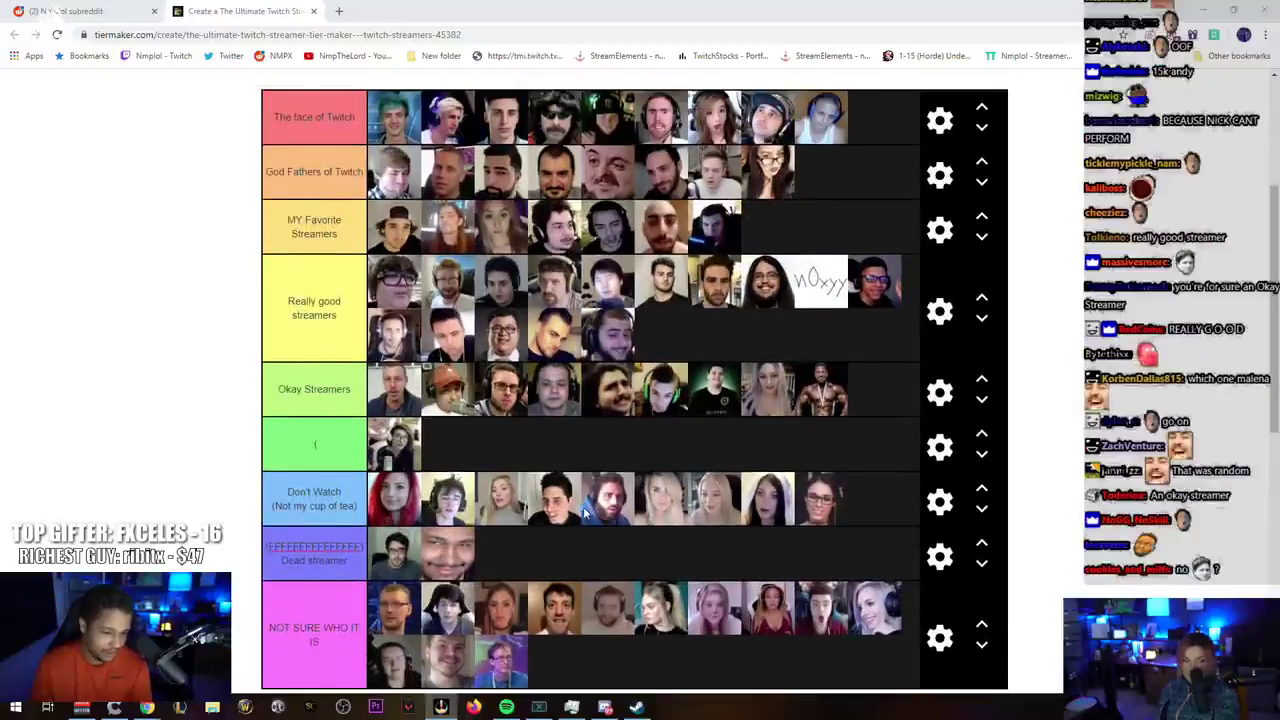
Step: Drag the smiling streamer out of the Dead streamer tier into another row
mouse_move(447, 550)
left_mouse_down()
mouse_move(882, 452)
mouse_move(882, 406)
left_mouse_up()
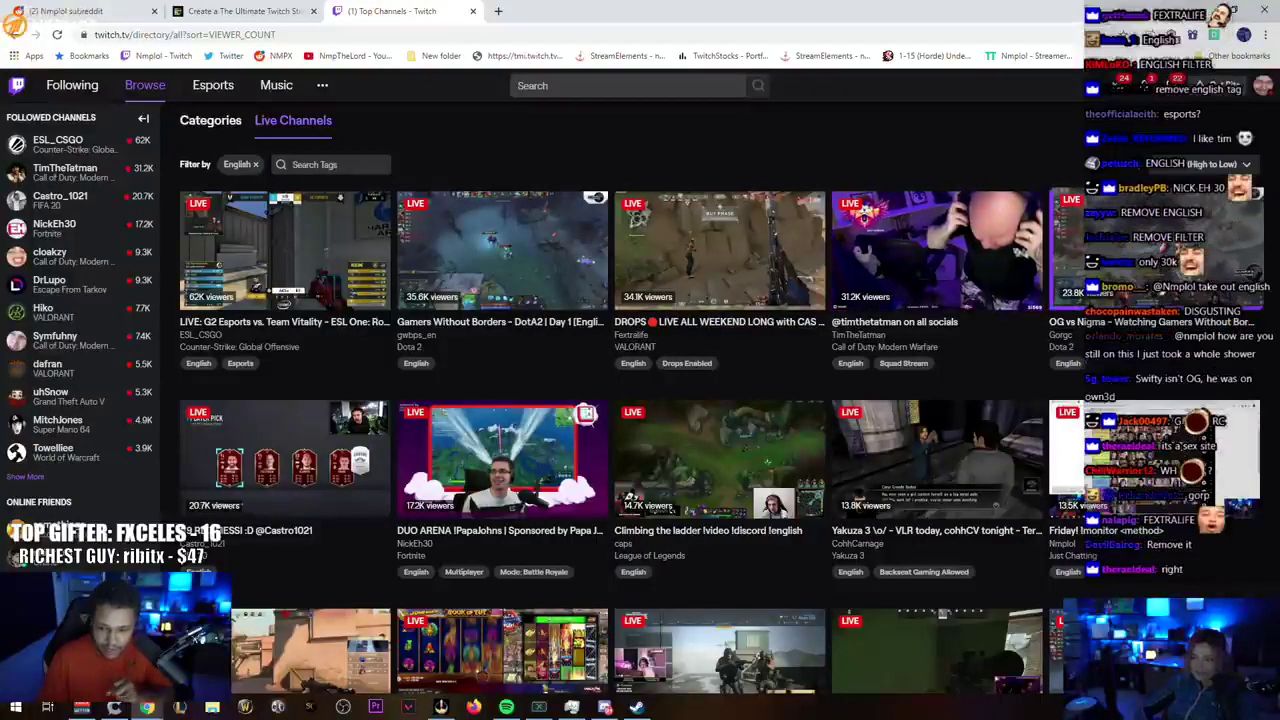
scroll(233, 476, "down", 1)
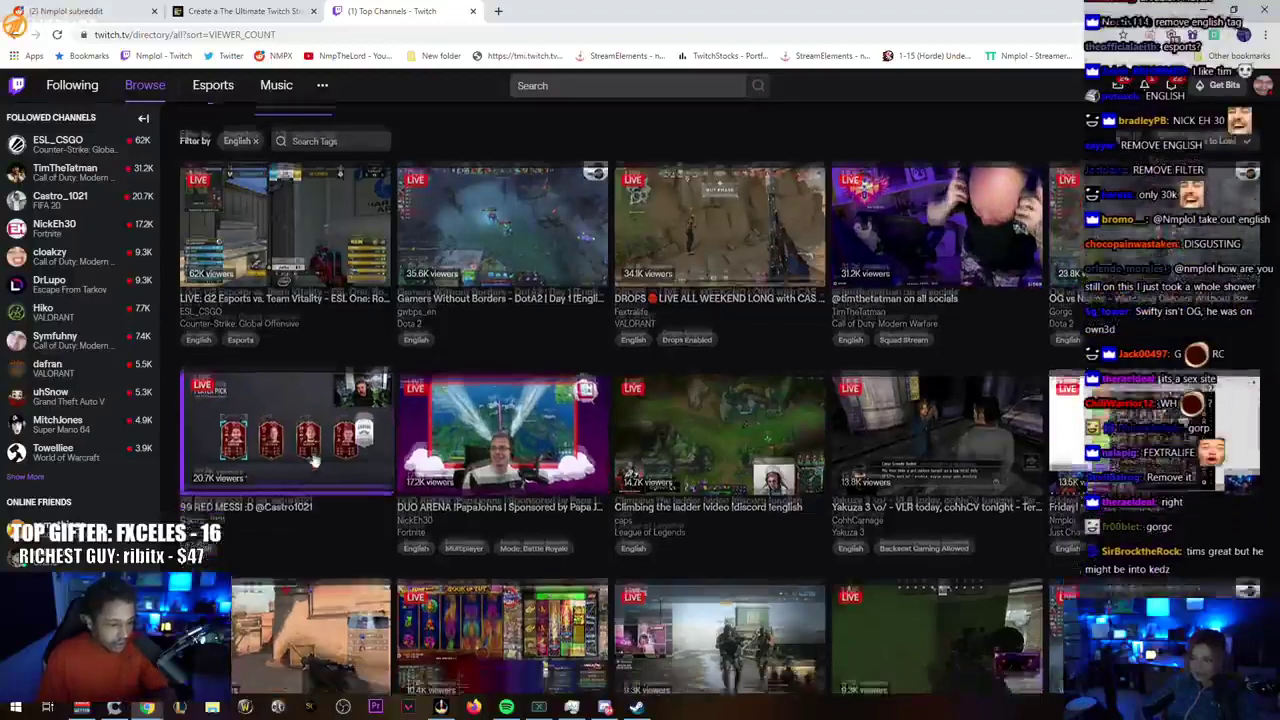
scroll(238, 466, "down", 1)
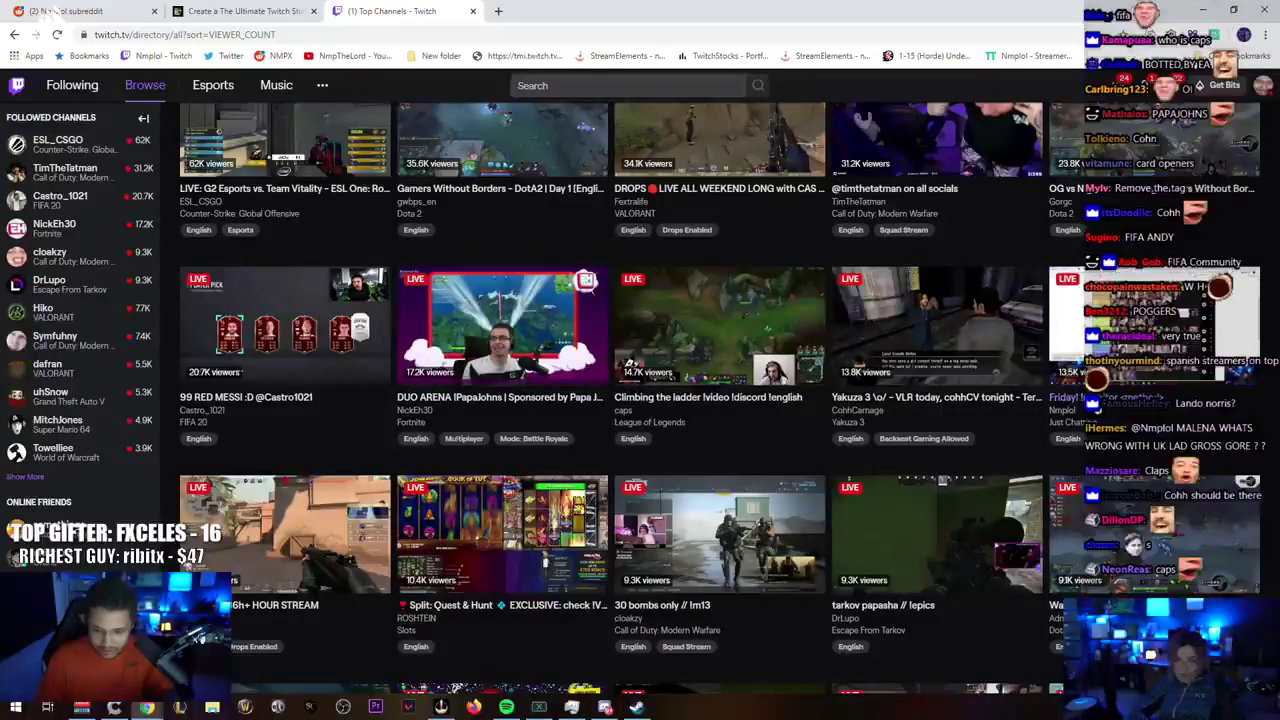
scroll(1068, 368, "up", 1)
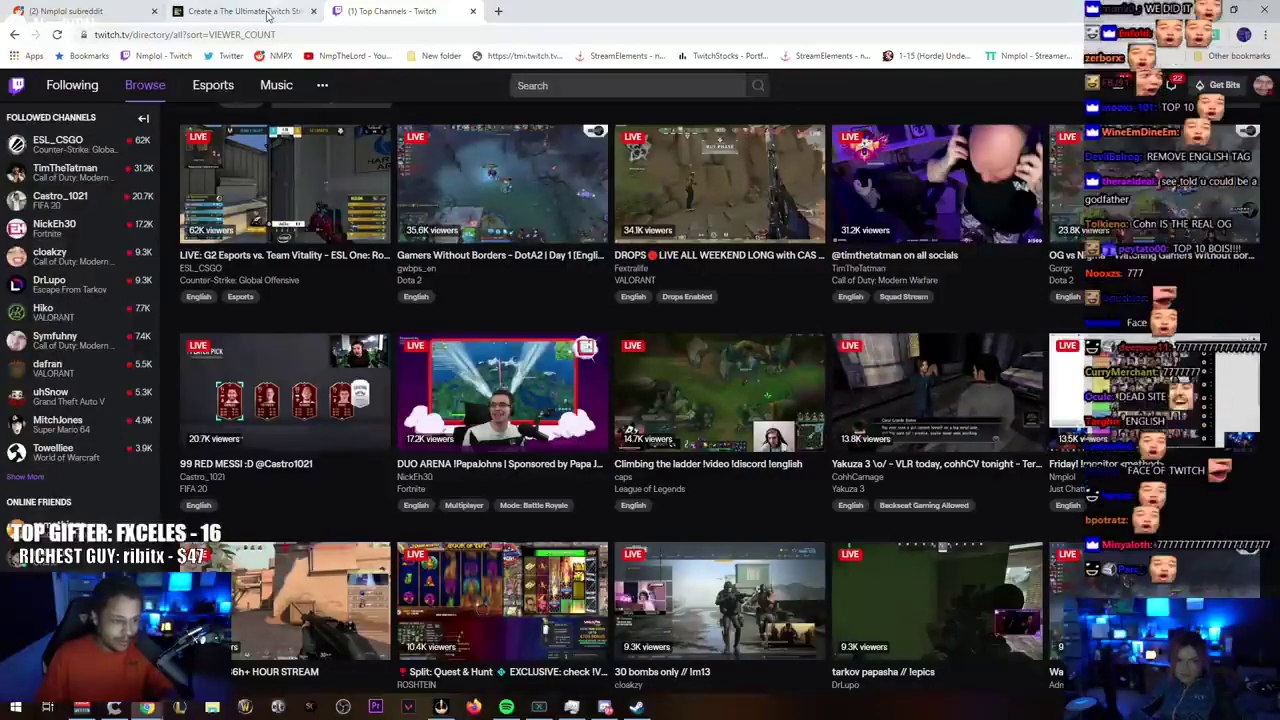
Step: Back on the tier list, promote the last Okay Streamers face to the end of The face of Twitch row
left_click(280, 12)
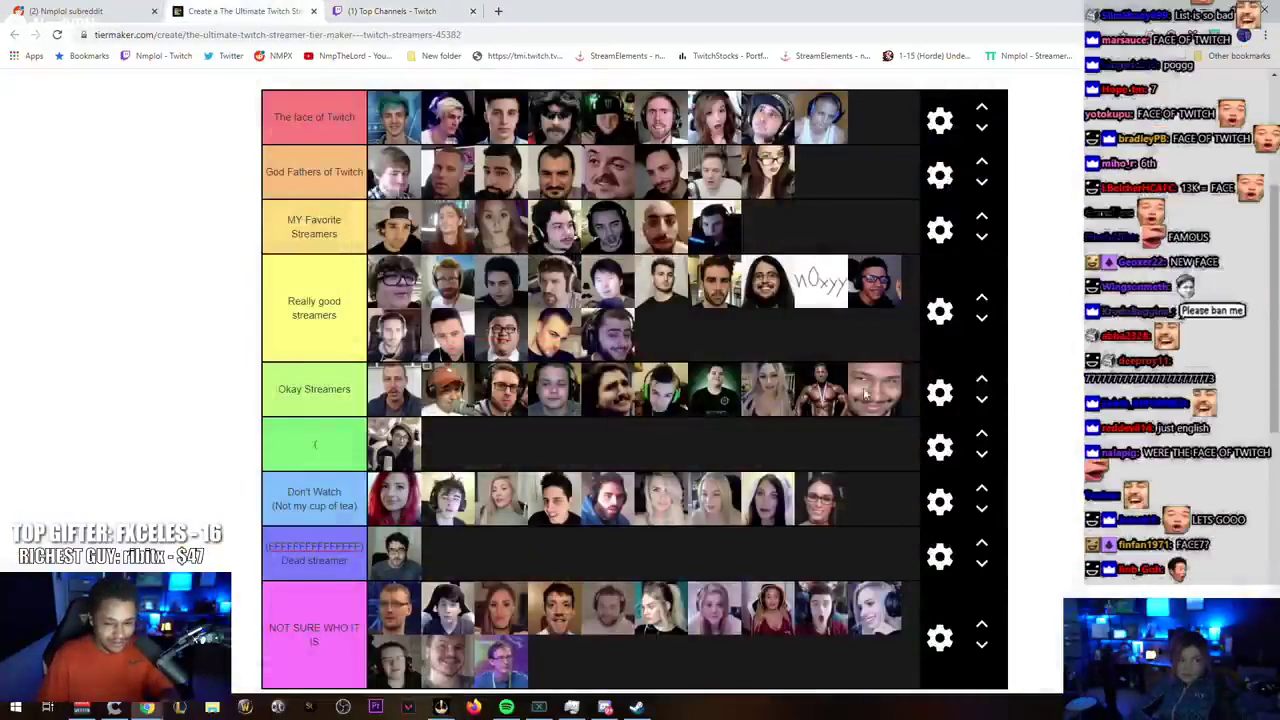
left_click_drag(875, 389, 875, 272)
scroll(875, 330, "up", 2)
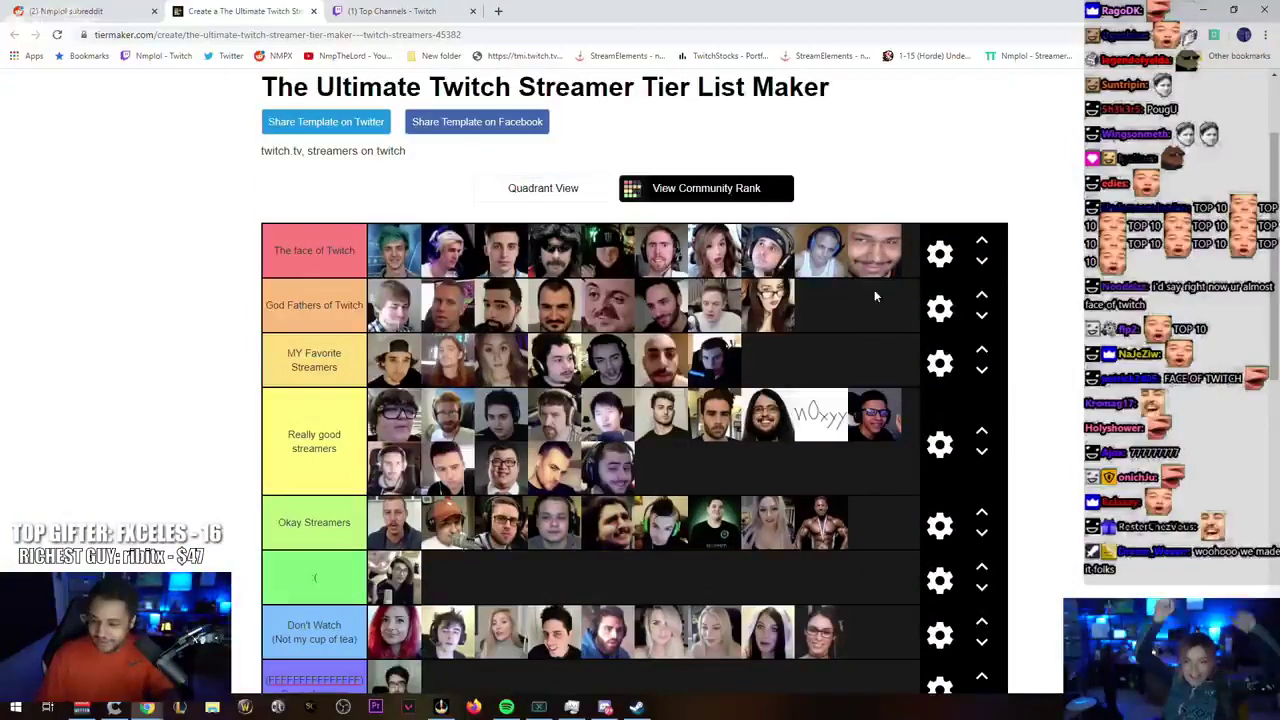